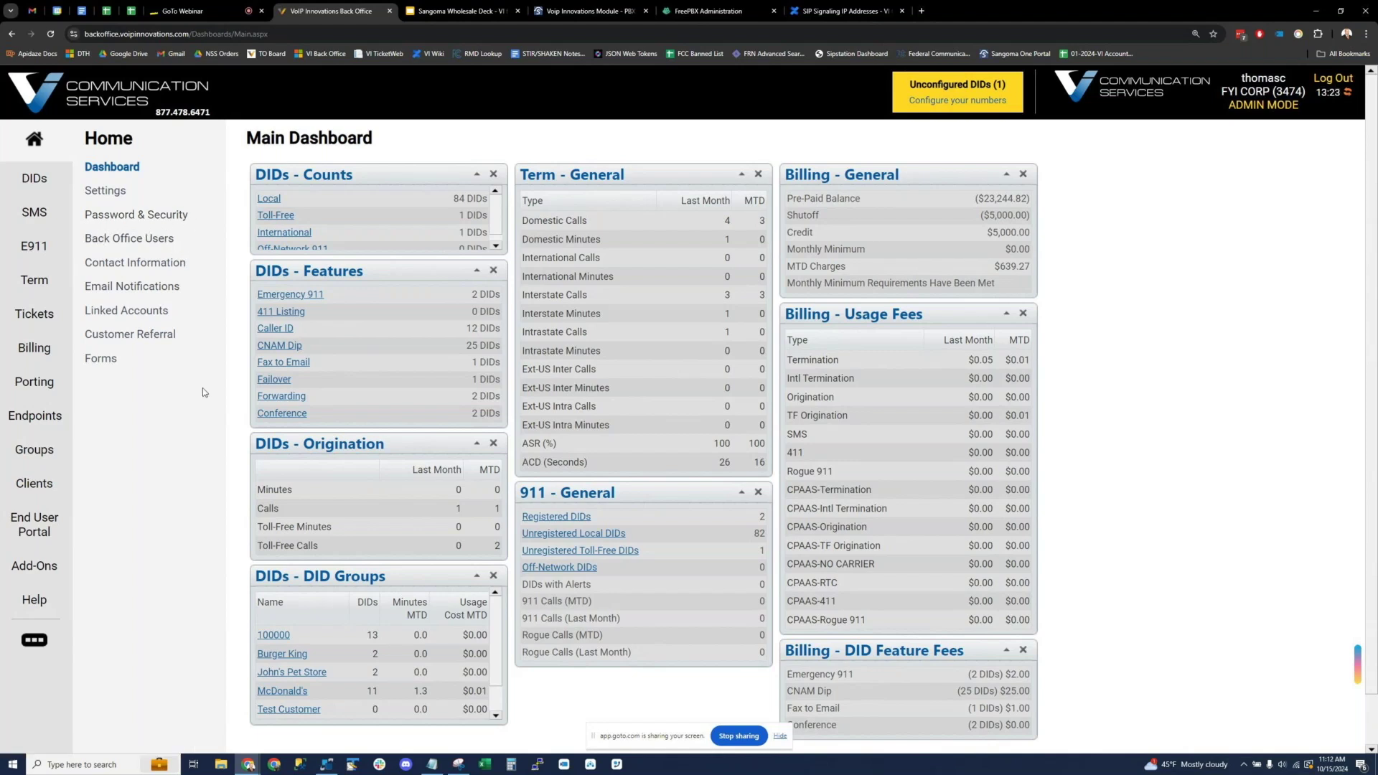
Go to Endpoints > Endpoint Group Management to list all 19 endpoint groups
click(50, 423)
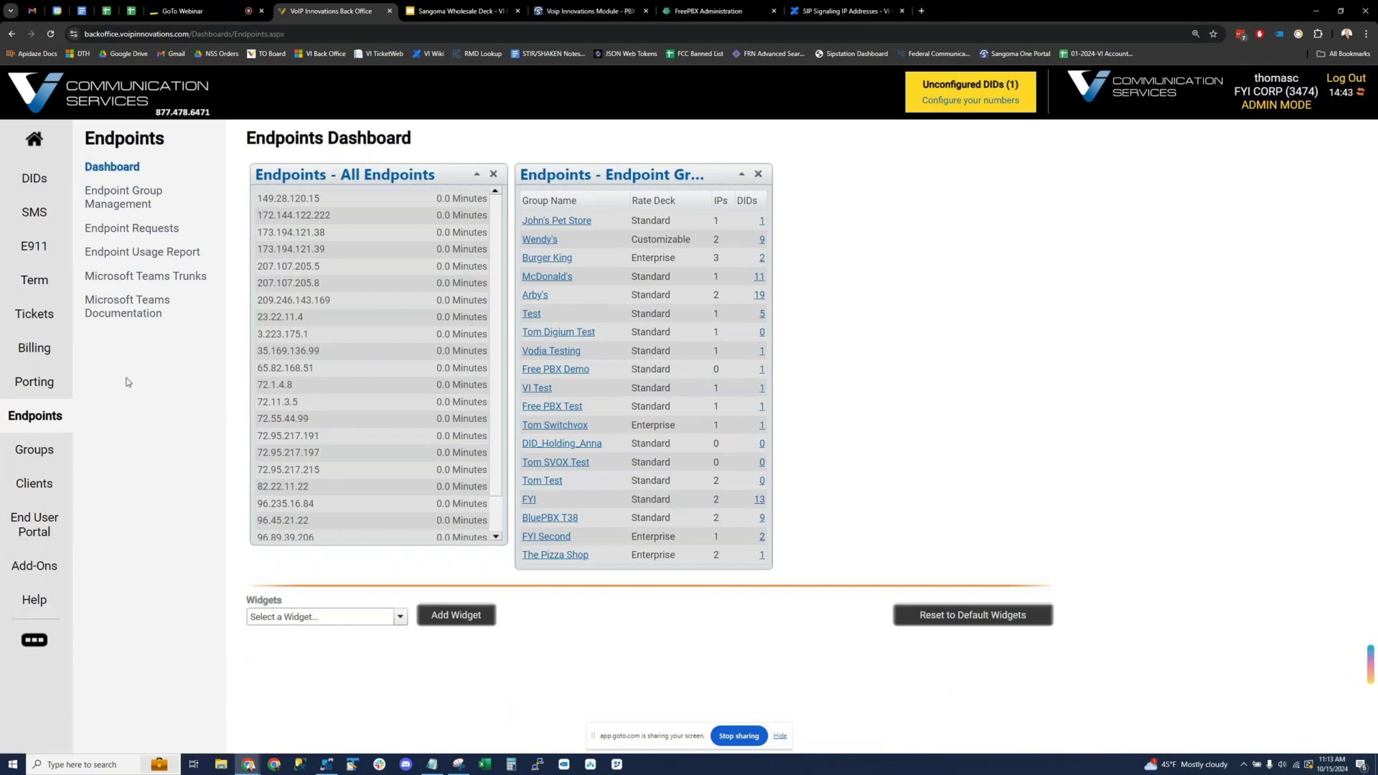
drag(80, 191, 163, 191)
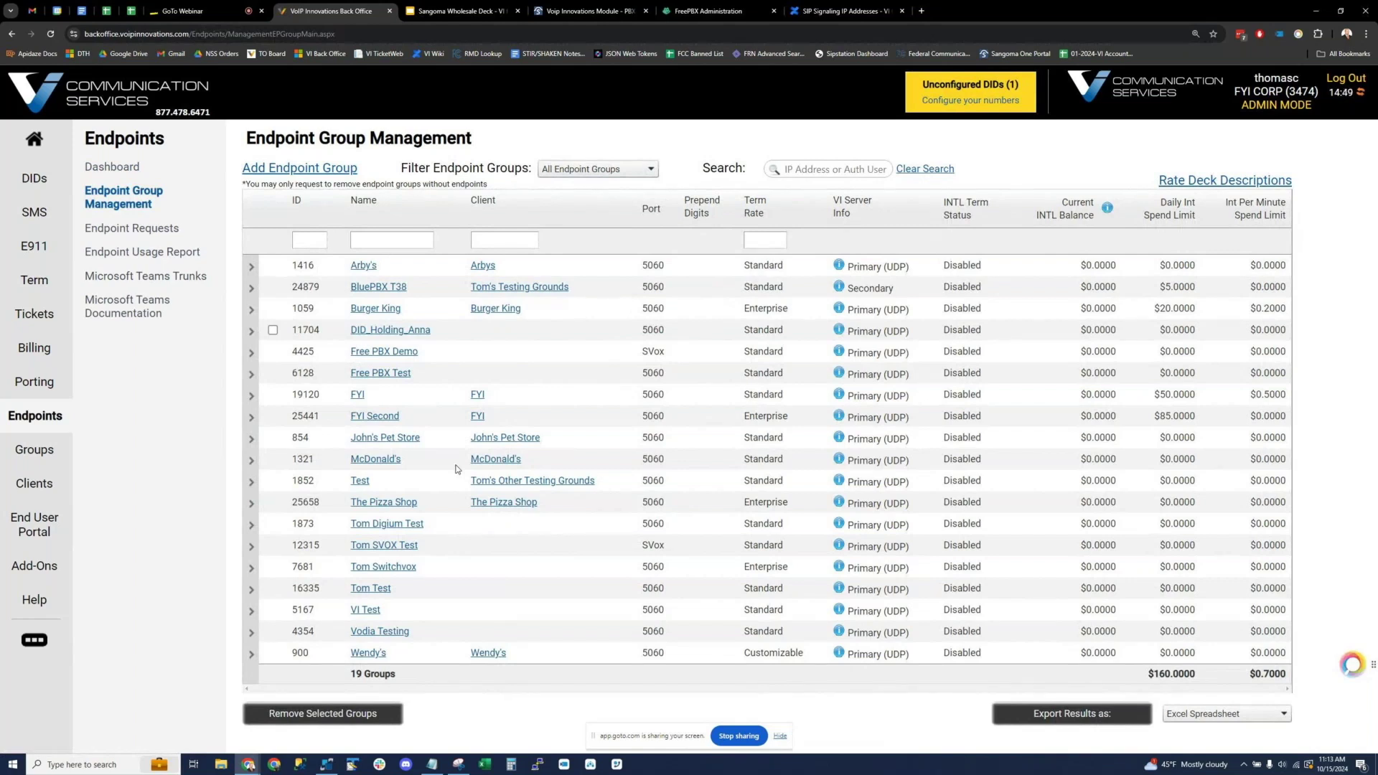
Start a new endpoint group using username/password authentication with group type Sangoma PBX
click(294, 172)
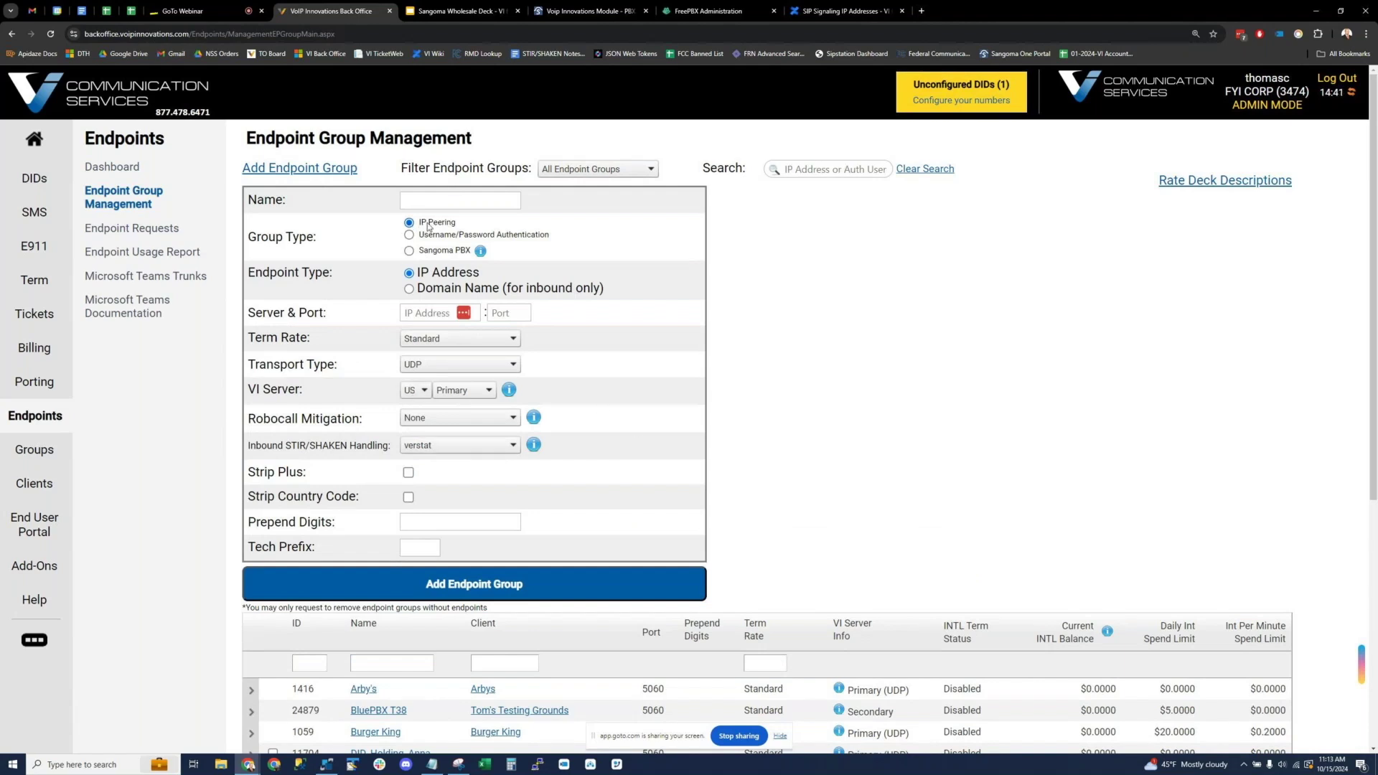
click(435, 200)
click(465, 522)
click(439, 236)
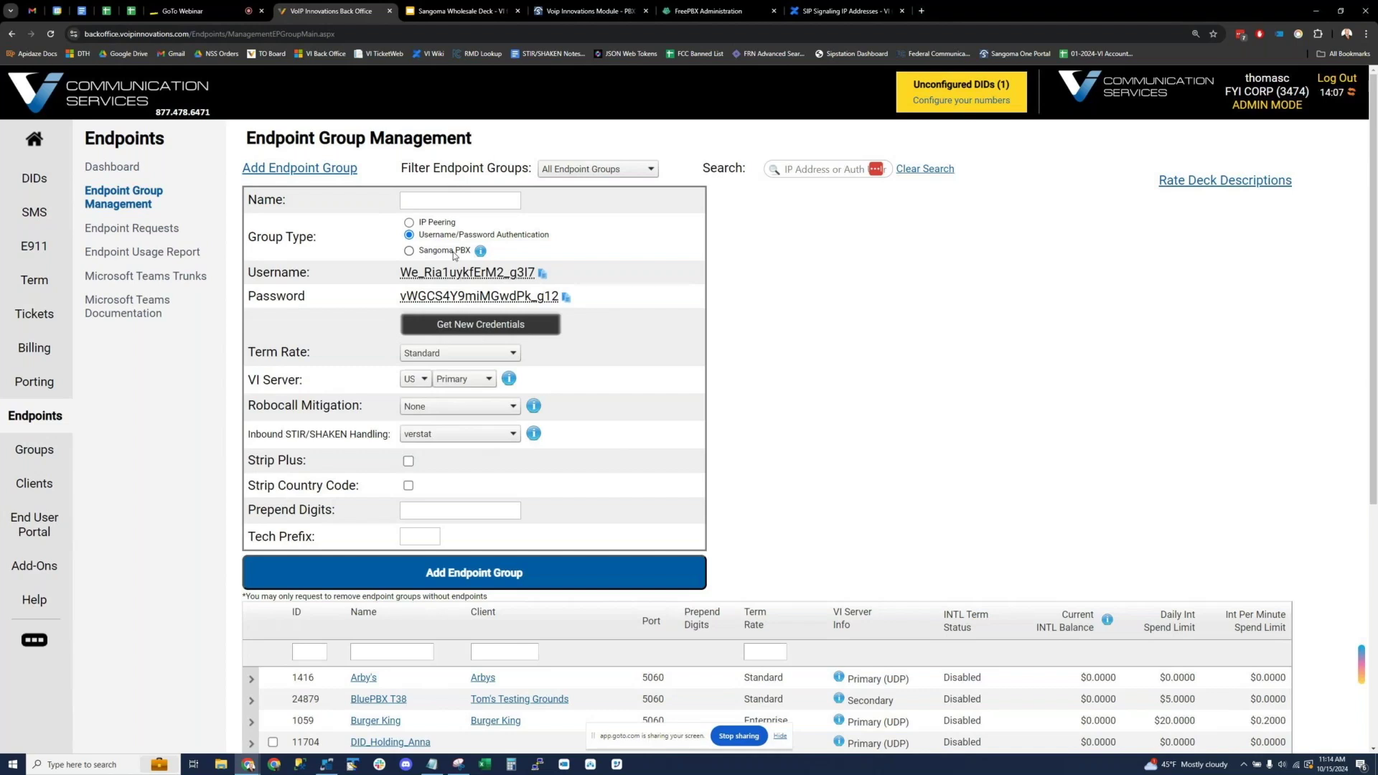
click(455, 251)
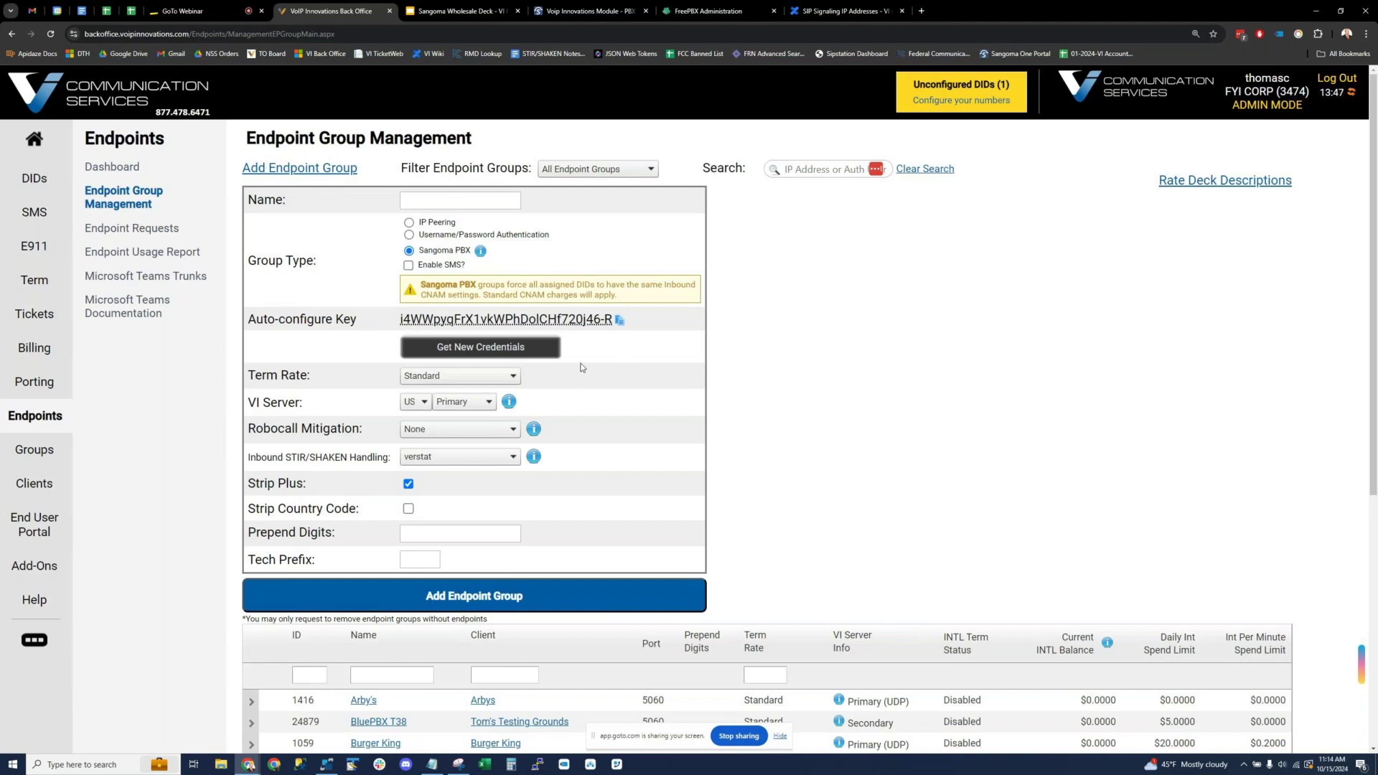
scroll(473, 411, down, 2)
Open the McDonald's endpoint group and copy its endpoint IP 72.55.44.99
scroll(474, 411, down, 2)
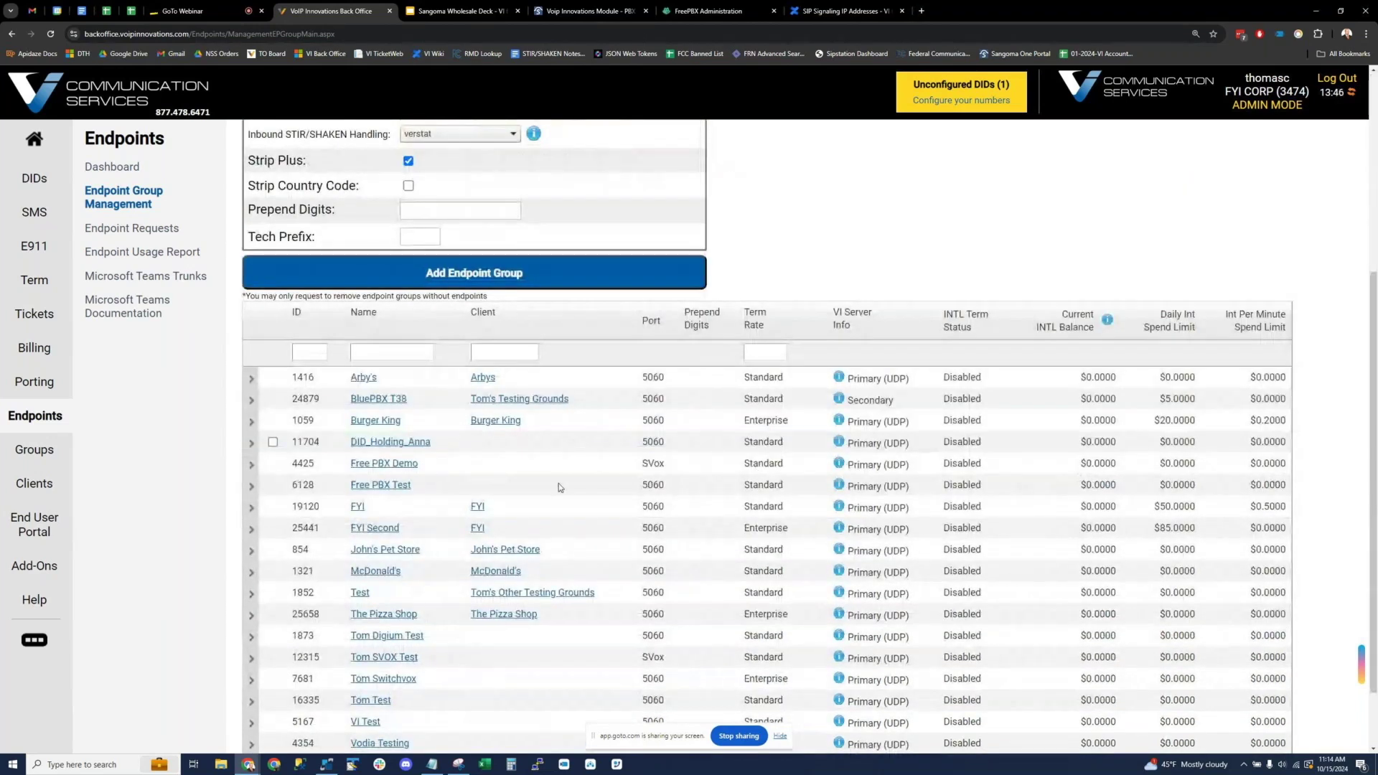
scroll(686, 469, down, 1)
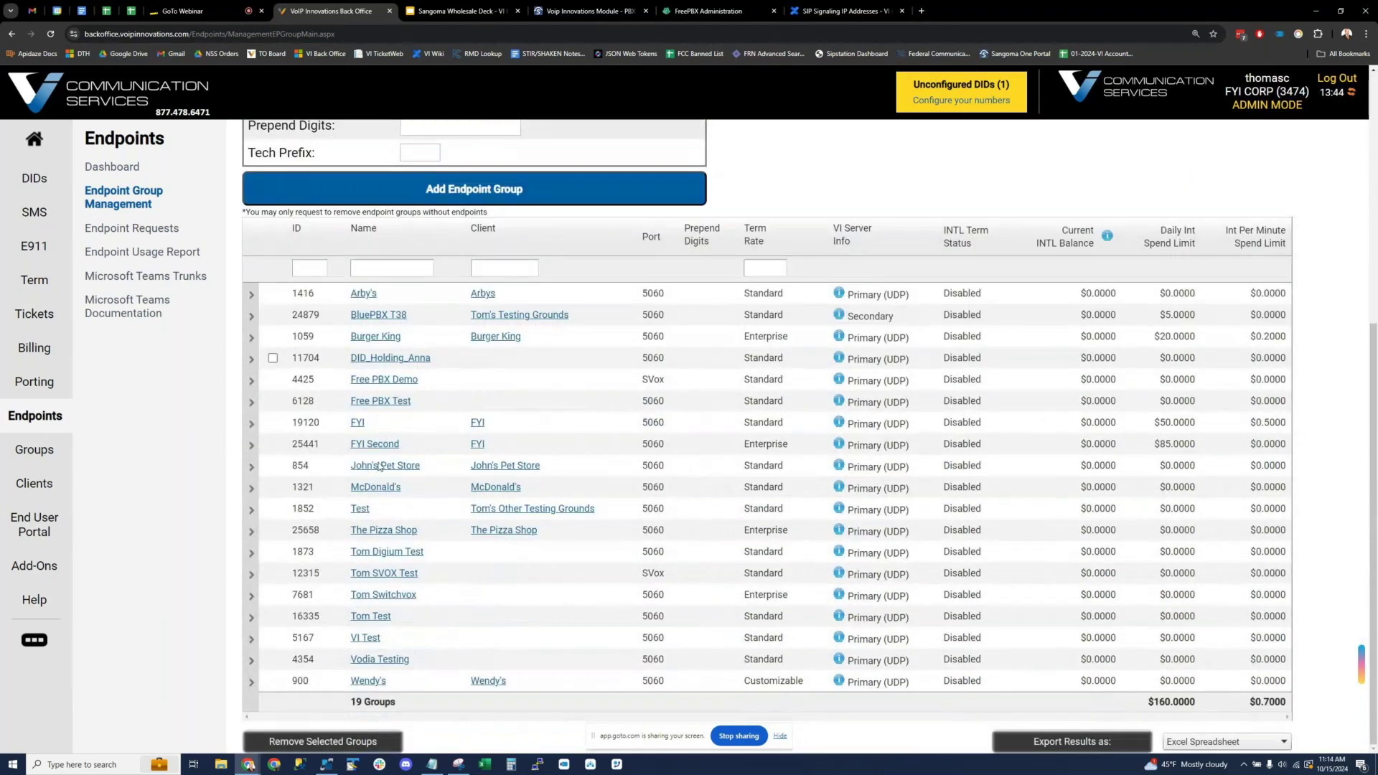
click(380, 490)
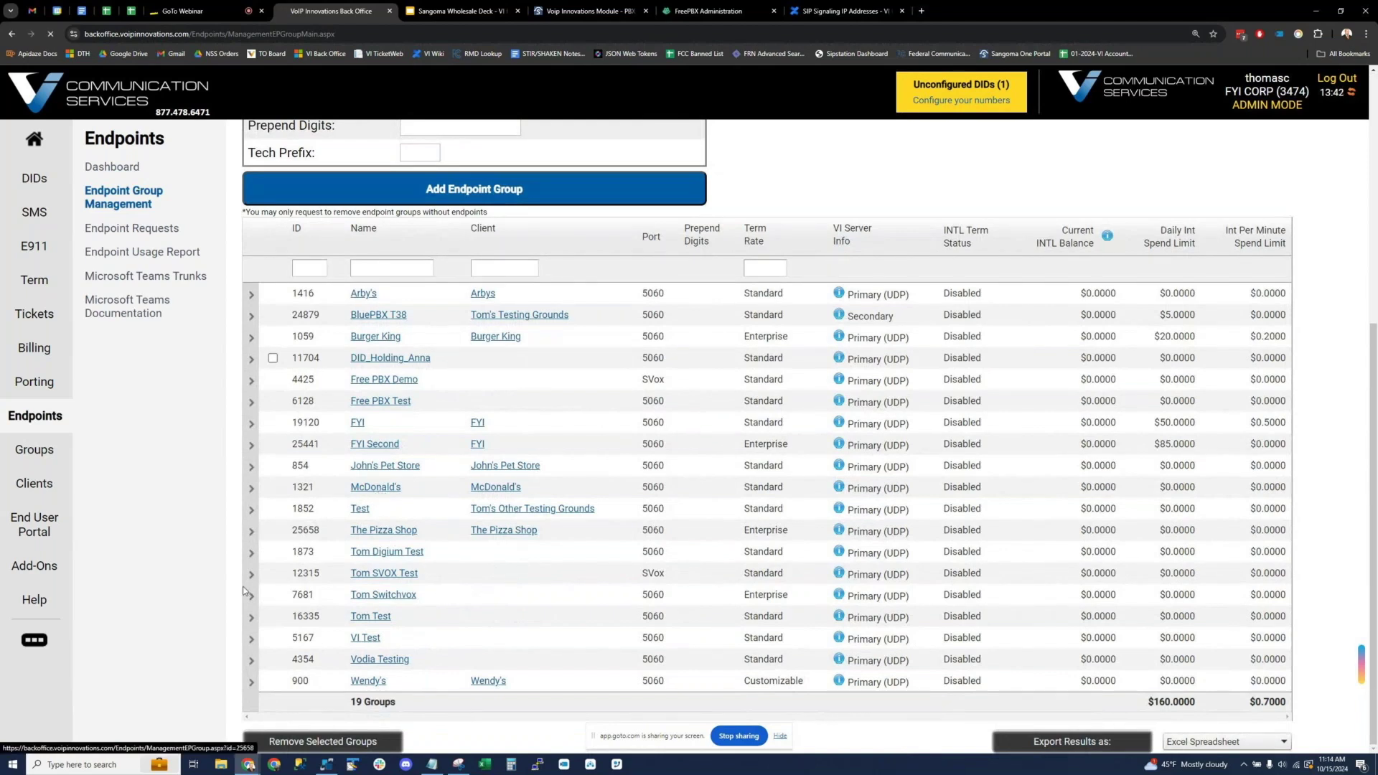
click(294, 567)
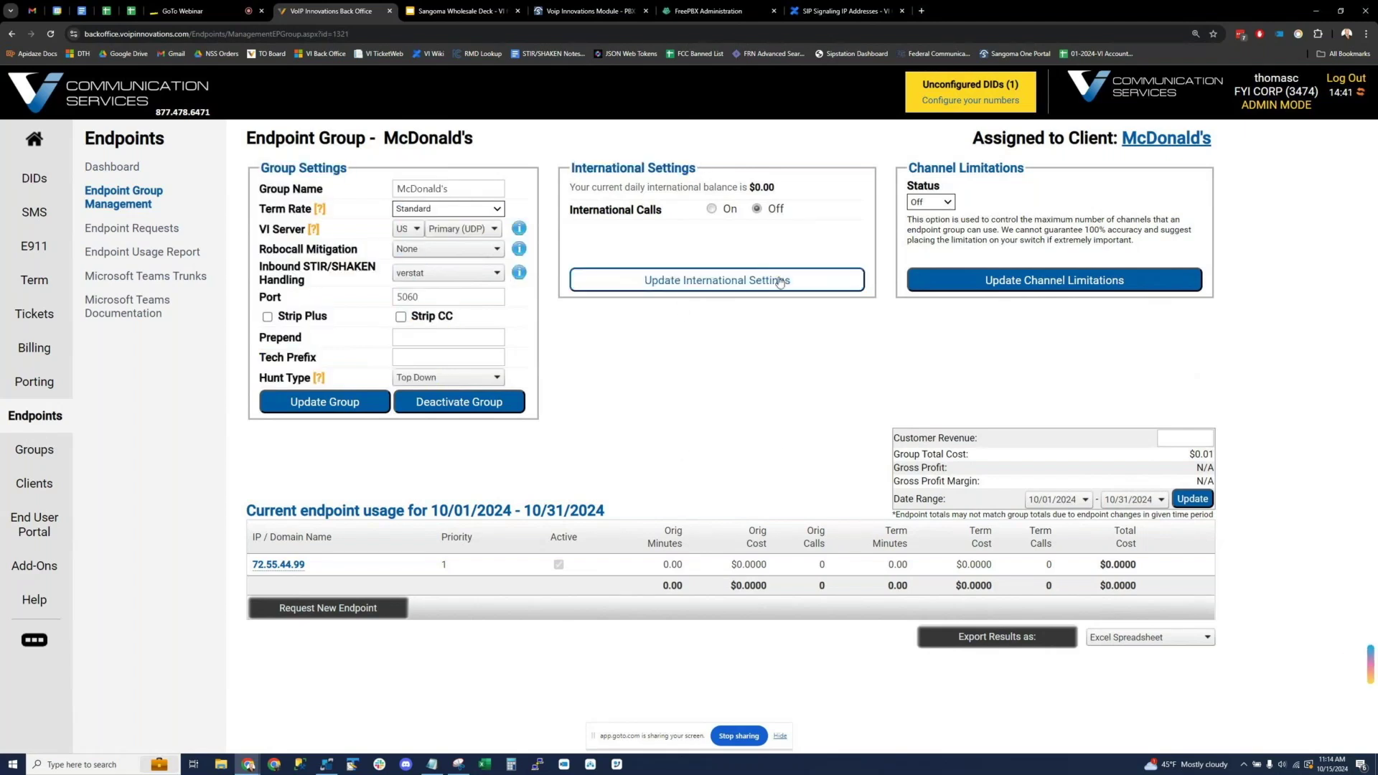
Turn on international calls for McDonald's and change the daily spend limit from 20.00 to 50.00
click(712, 208)
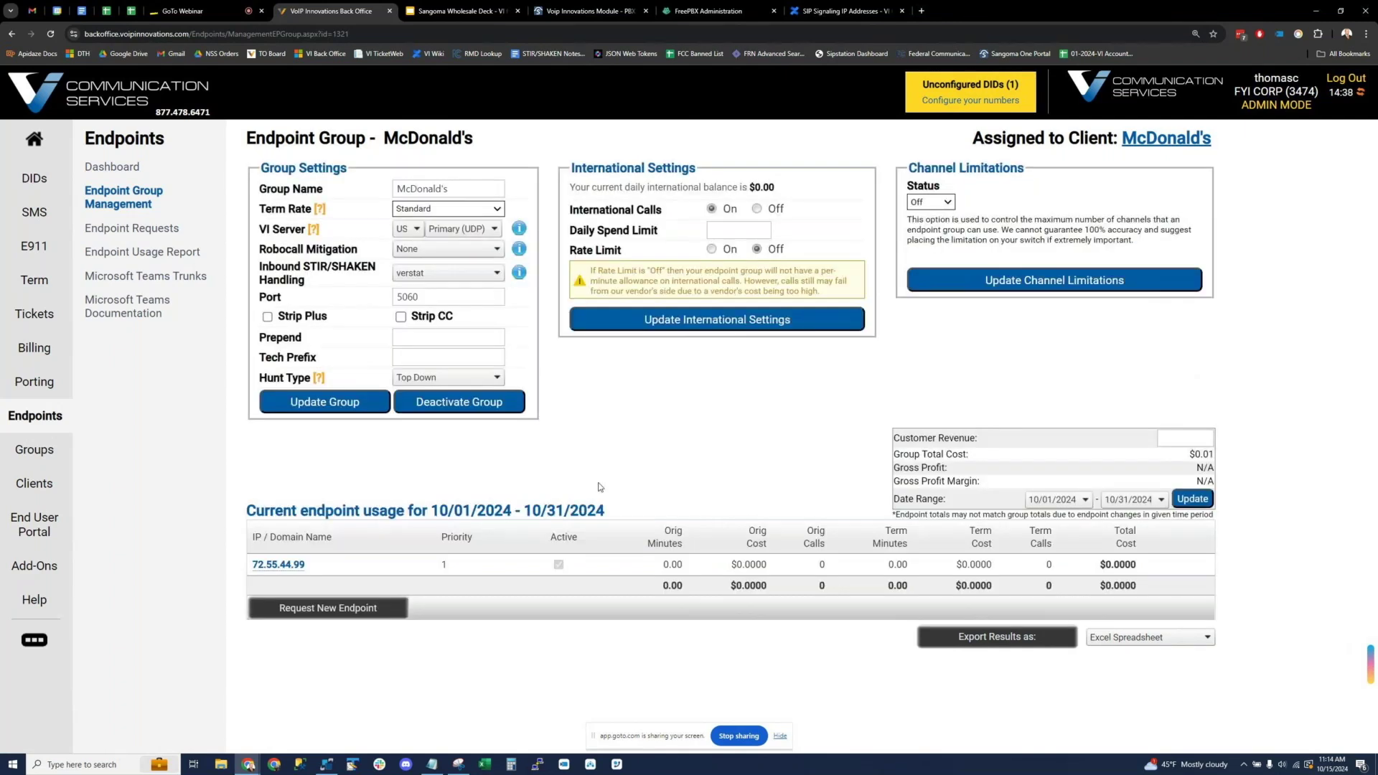
click(746, 226)
text(20.00)
key(ctrl+a)
key(BackSpace)
text(50.00)
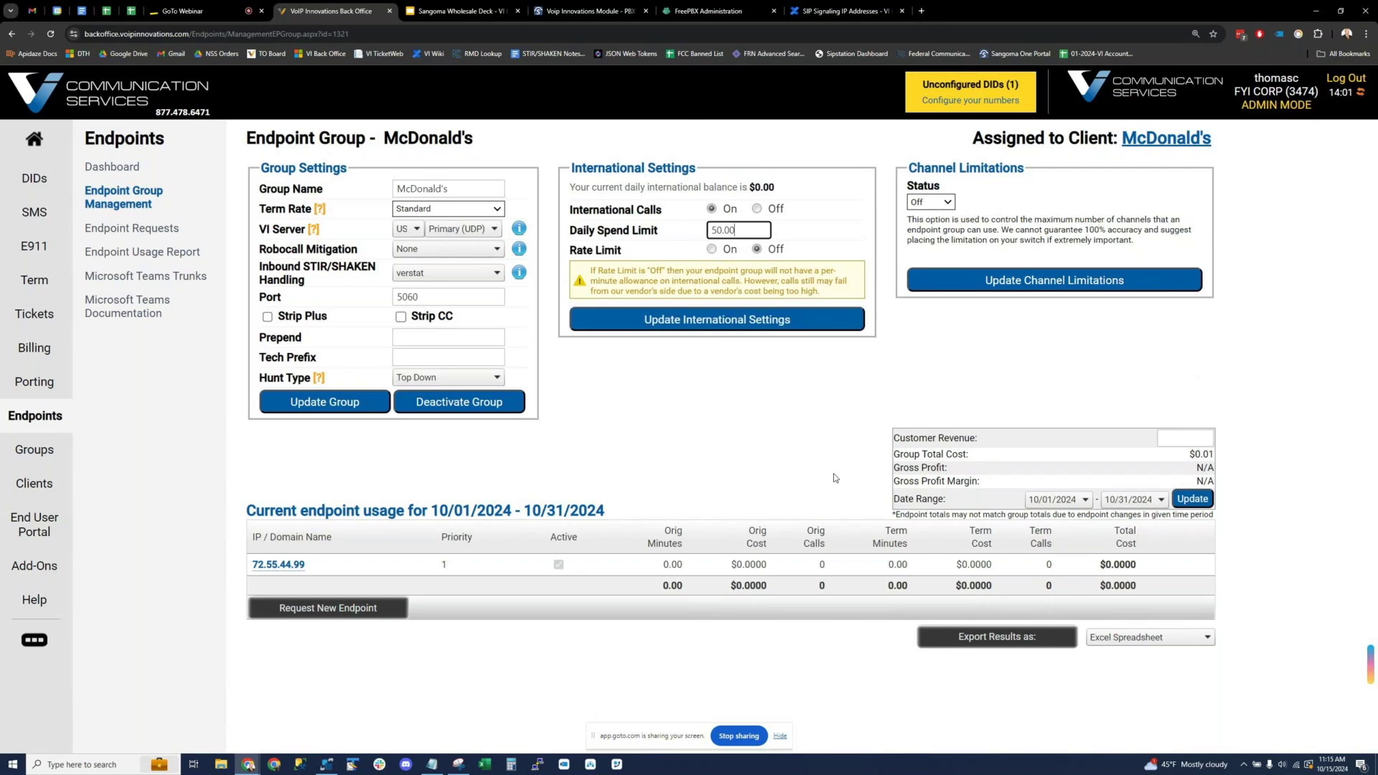
click(1246, 377)
Save the international call settings, leaving the per-minute rate limit off
click(762, 208)
click(750, 279)
click(712, 251)
click(758, 249)
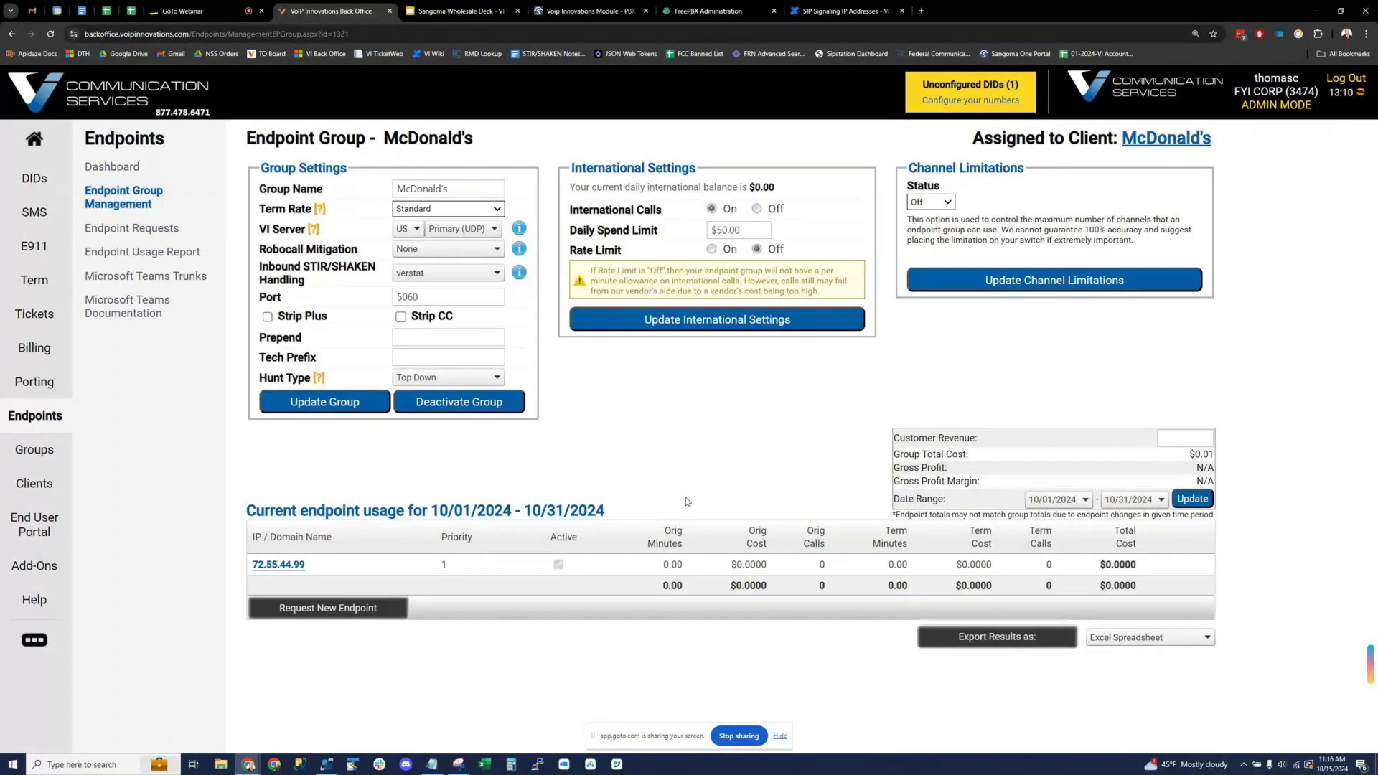
Toggle international calls off and save, then switch to the SIP Signaling IP Addresses page
click(770, 231)
click(843, 364)
click(757, 209)
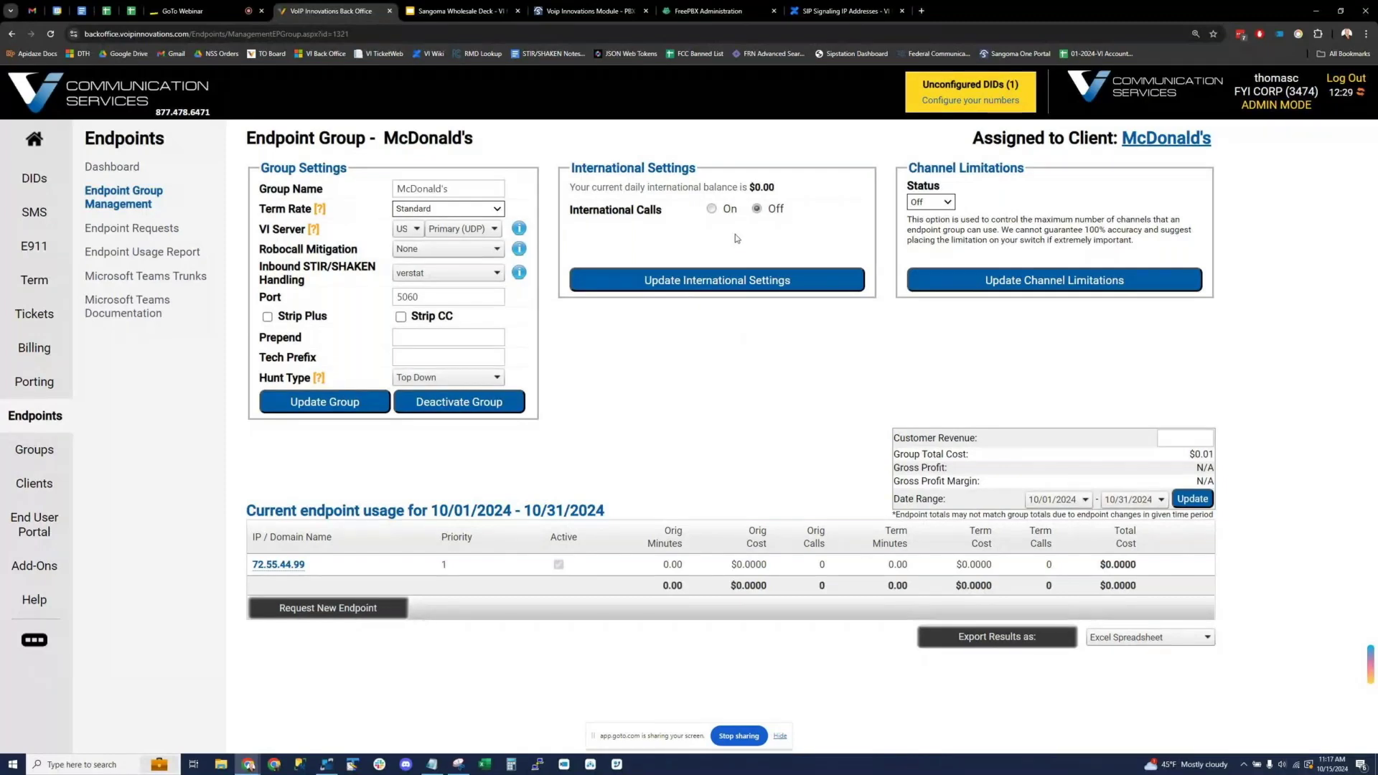
click(716, 213)
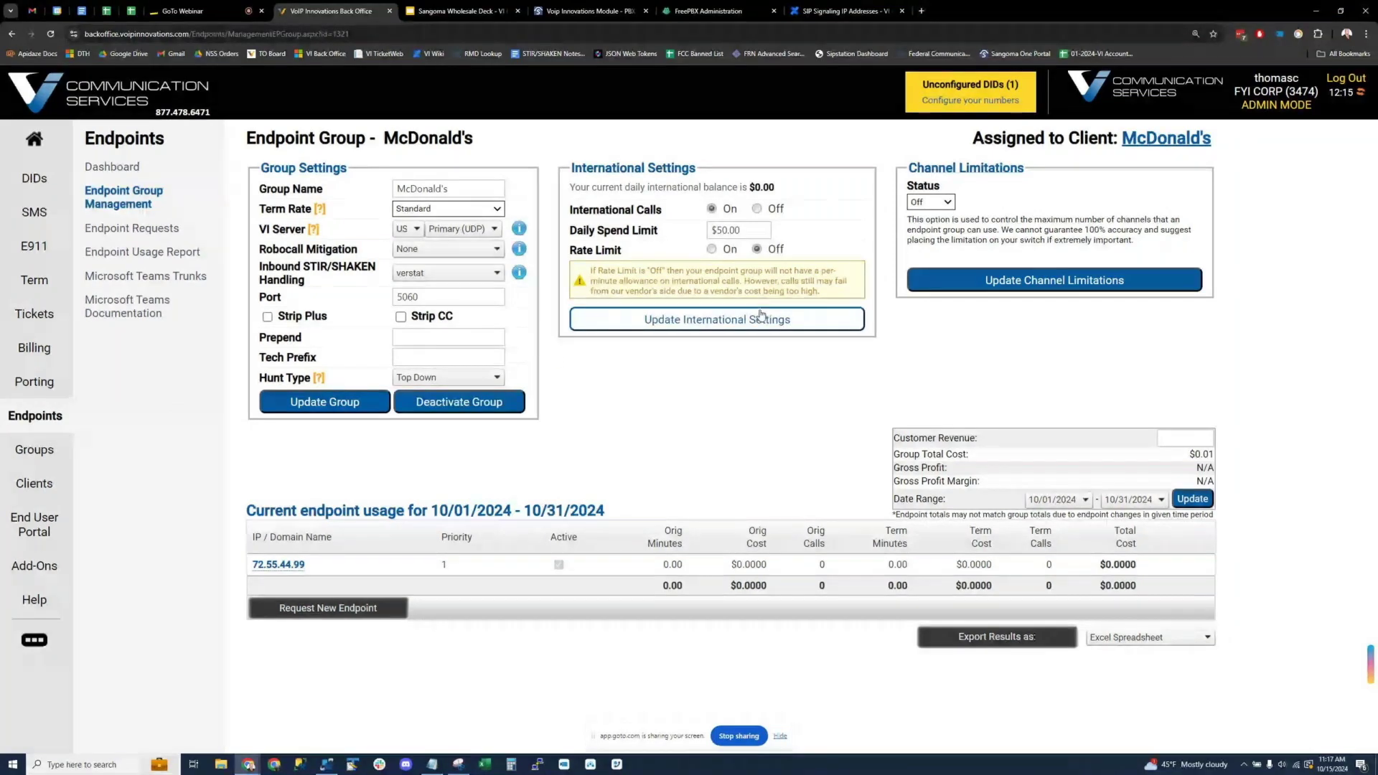
key(ctrl+9)
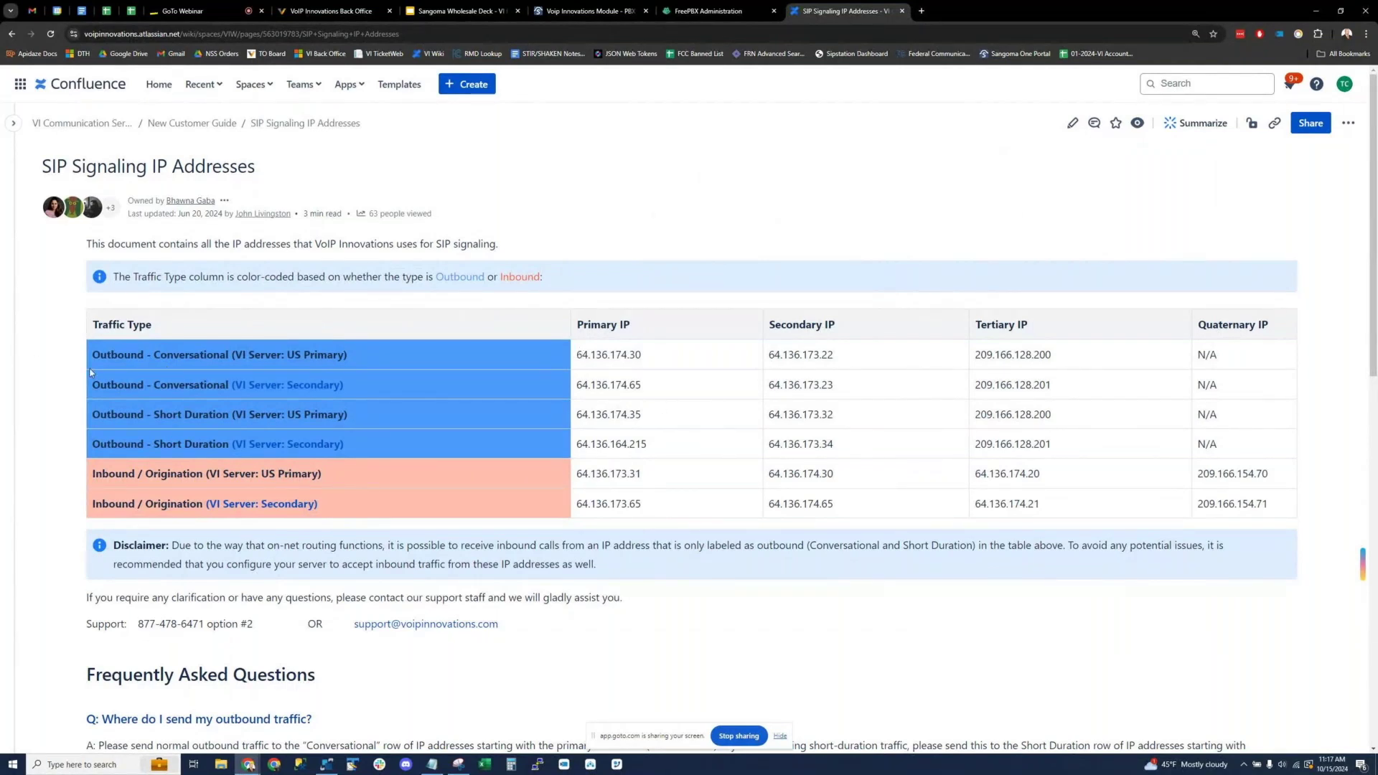
Highlight the primary outbound IPs 64.136.174.30, 64.136.173.22 and 209.166.128.200, plus the inbound IPs
drag(106, 353, 1136, 357)
click(1153, 383)
drag(575, 365, 650, 355)
drag(769, 355, 839, 355)
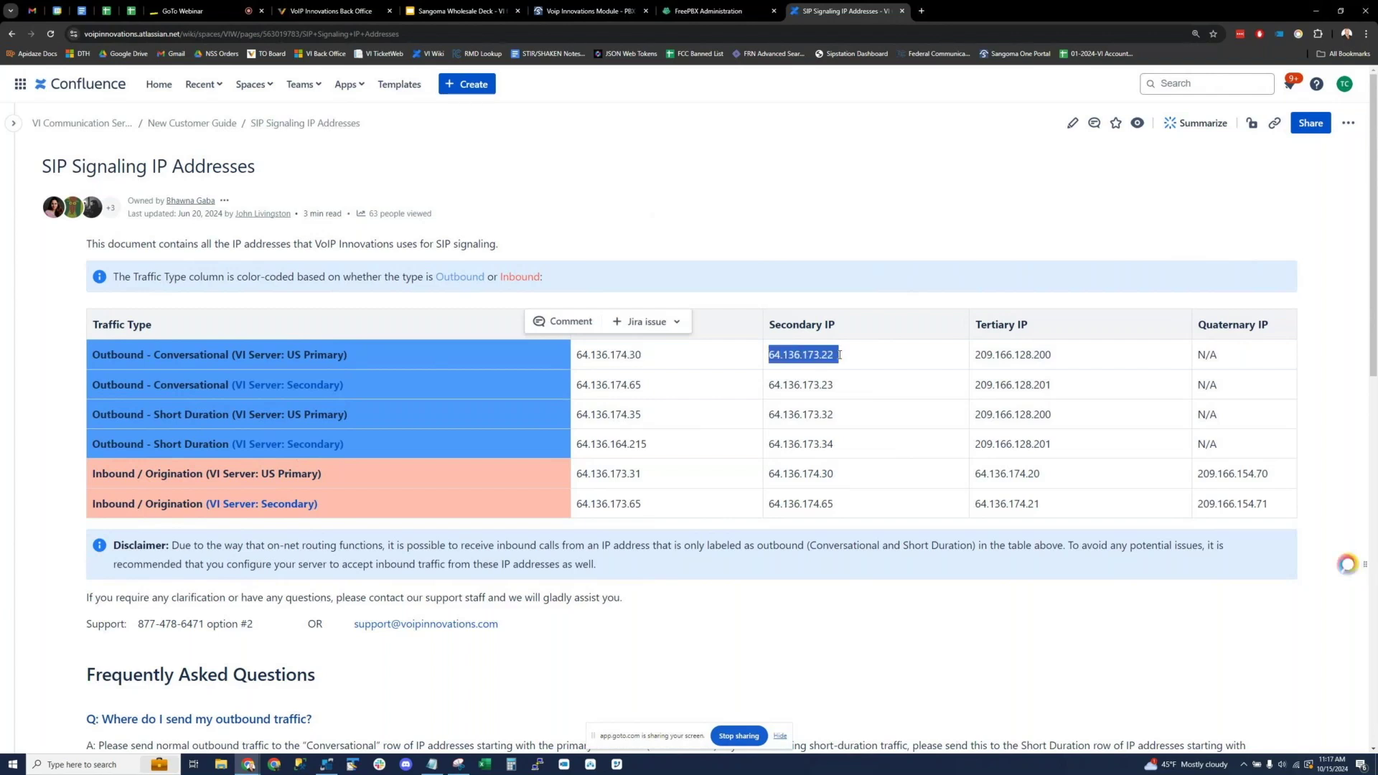
drag(972, 355, 1053, 355)
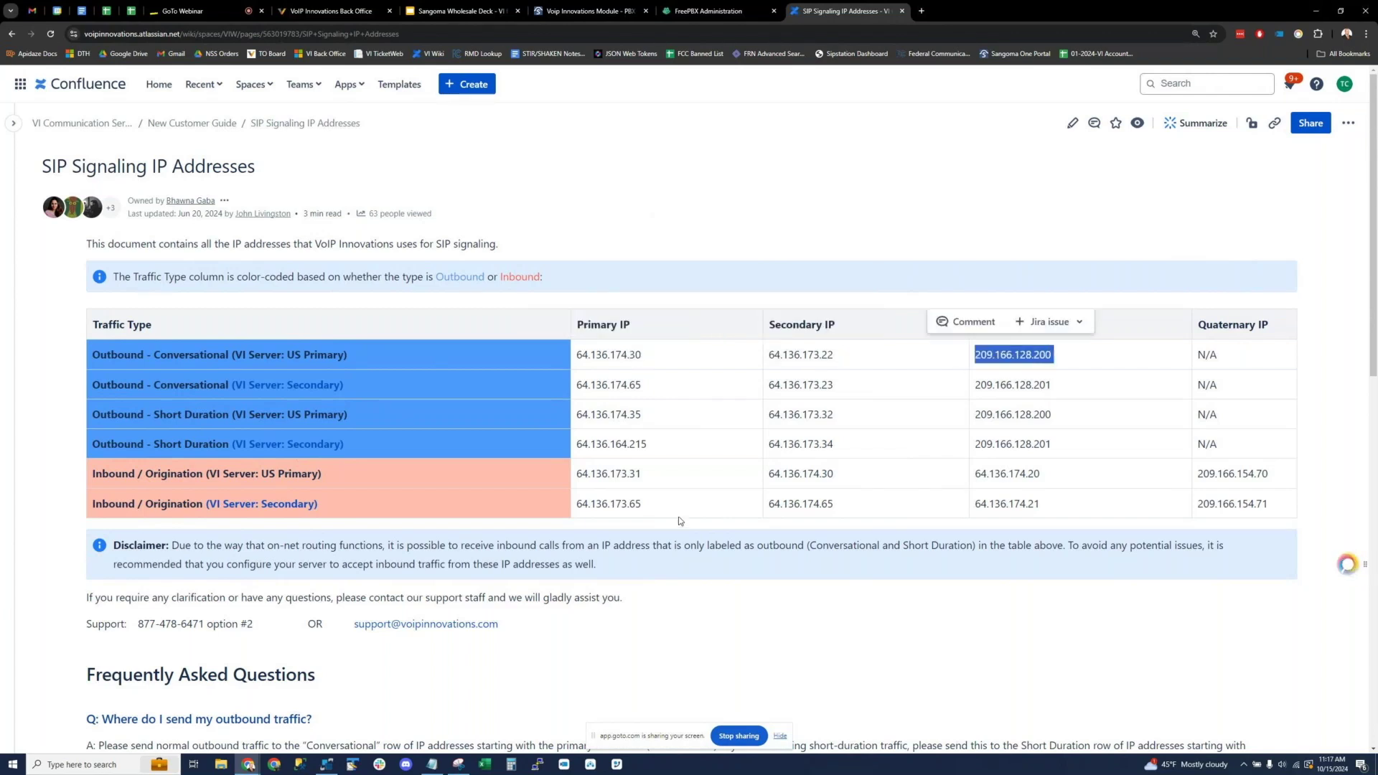
drag(577, 479, 650, 474)
drag(768, 474, 834, 474)
click(834, 474)
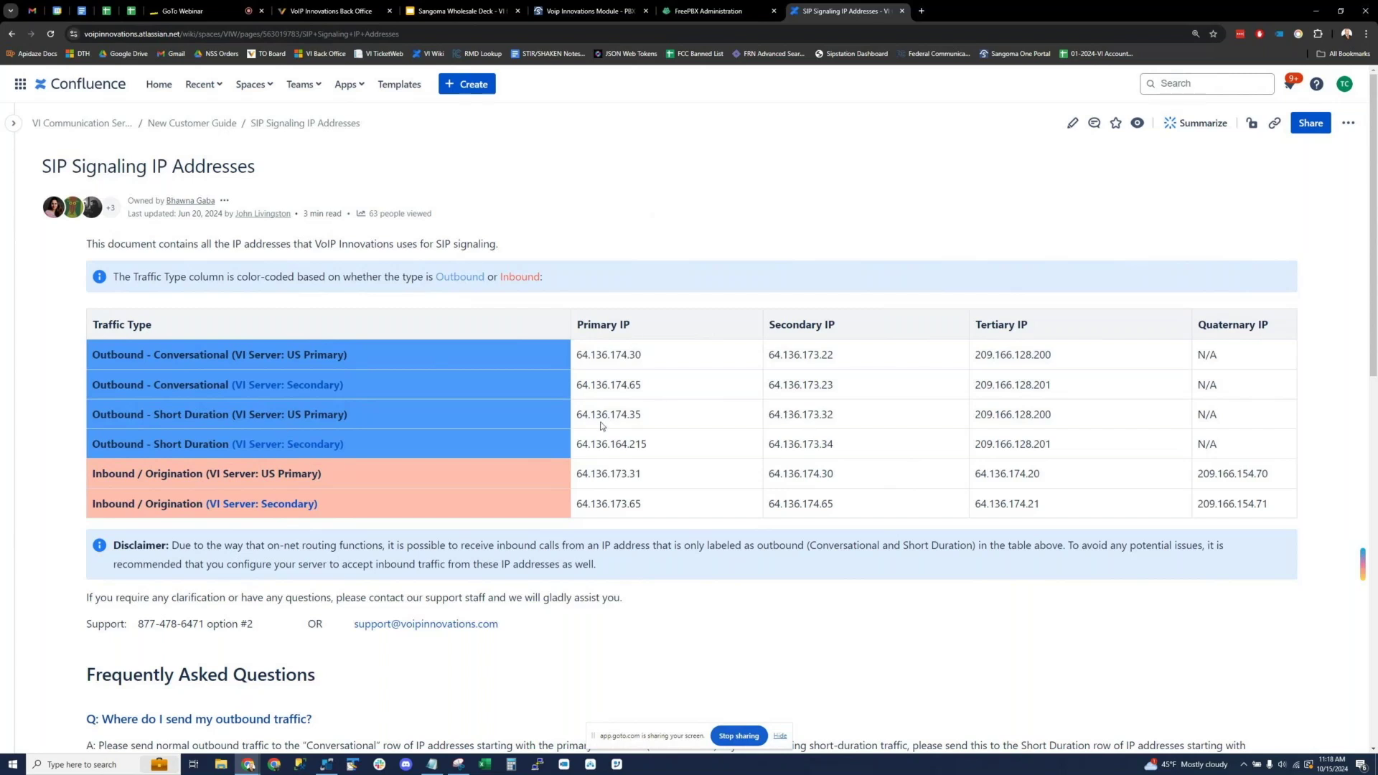
drag(575, 354, 1060, 360)
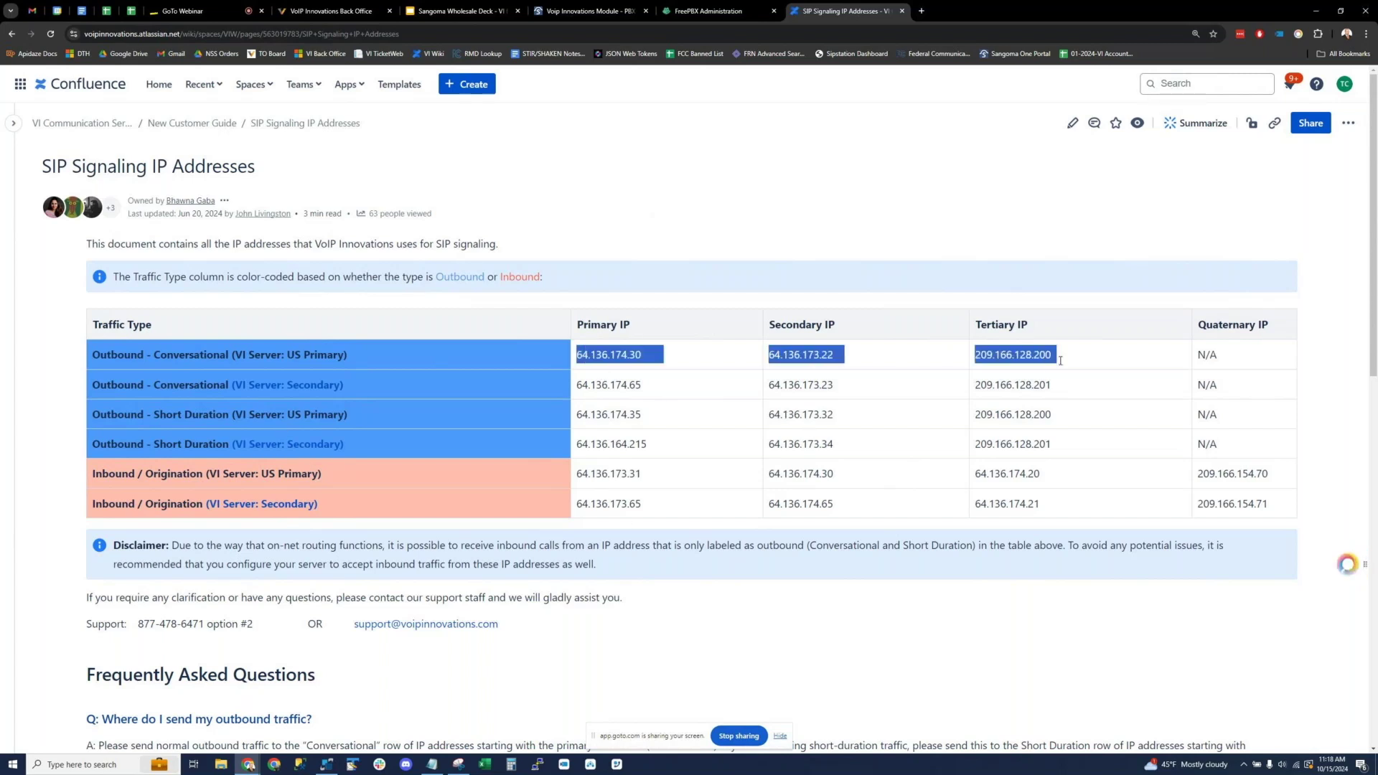
click(1019, 597)
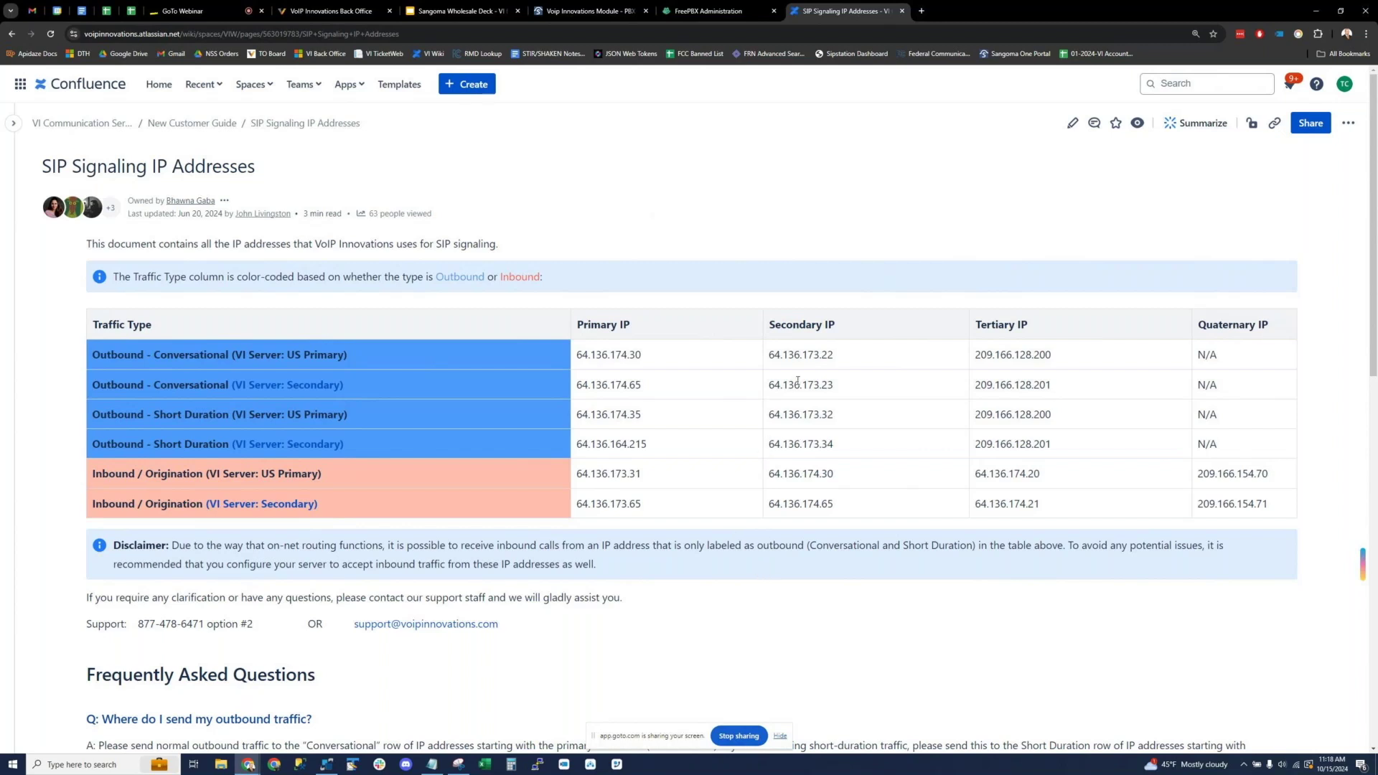
scroll(797, 381, down, 2)
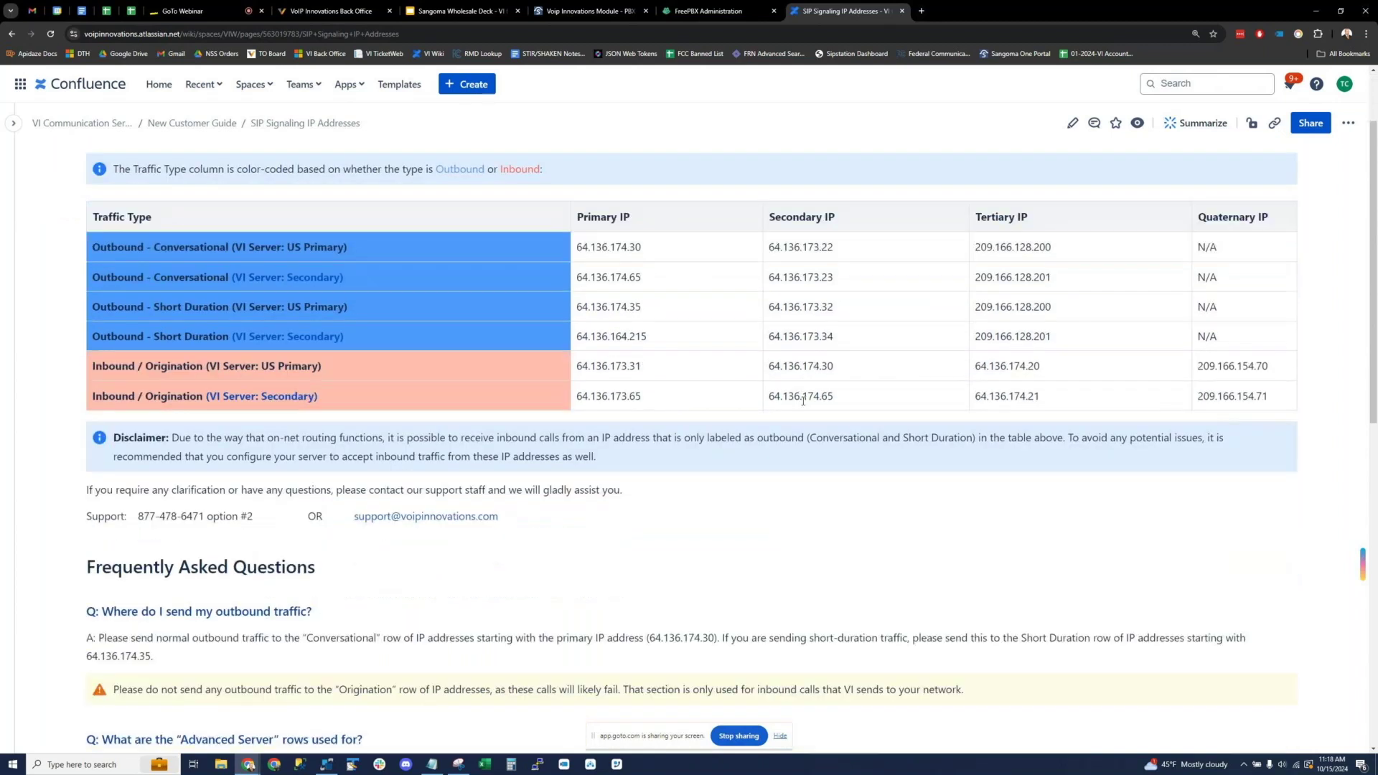
scroll(803, 400, up, 1)
scroll(803, 400, down, 2)
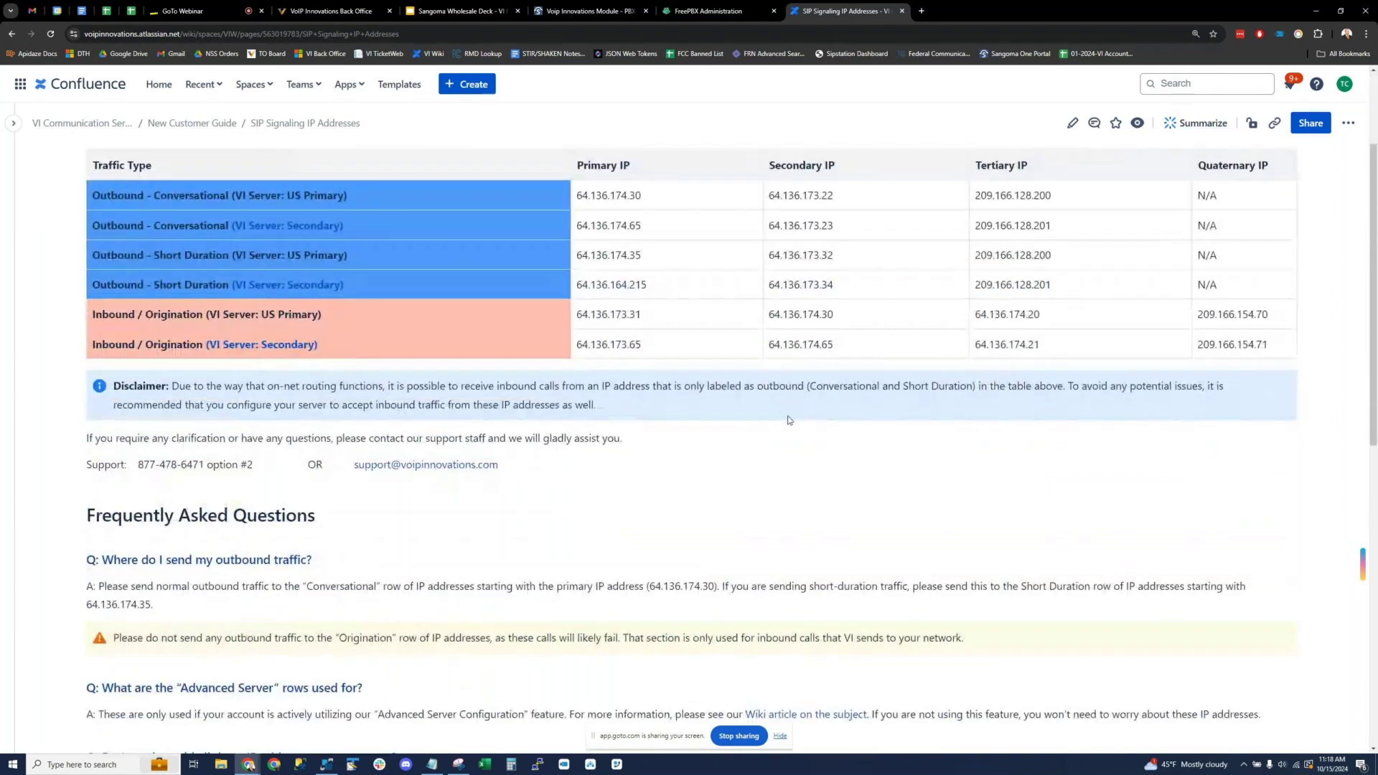
scroll(789, 420, up, 3)
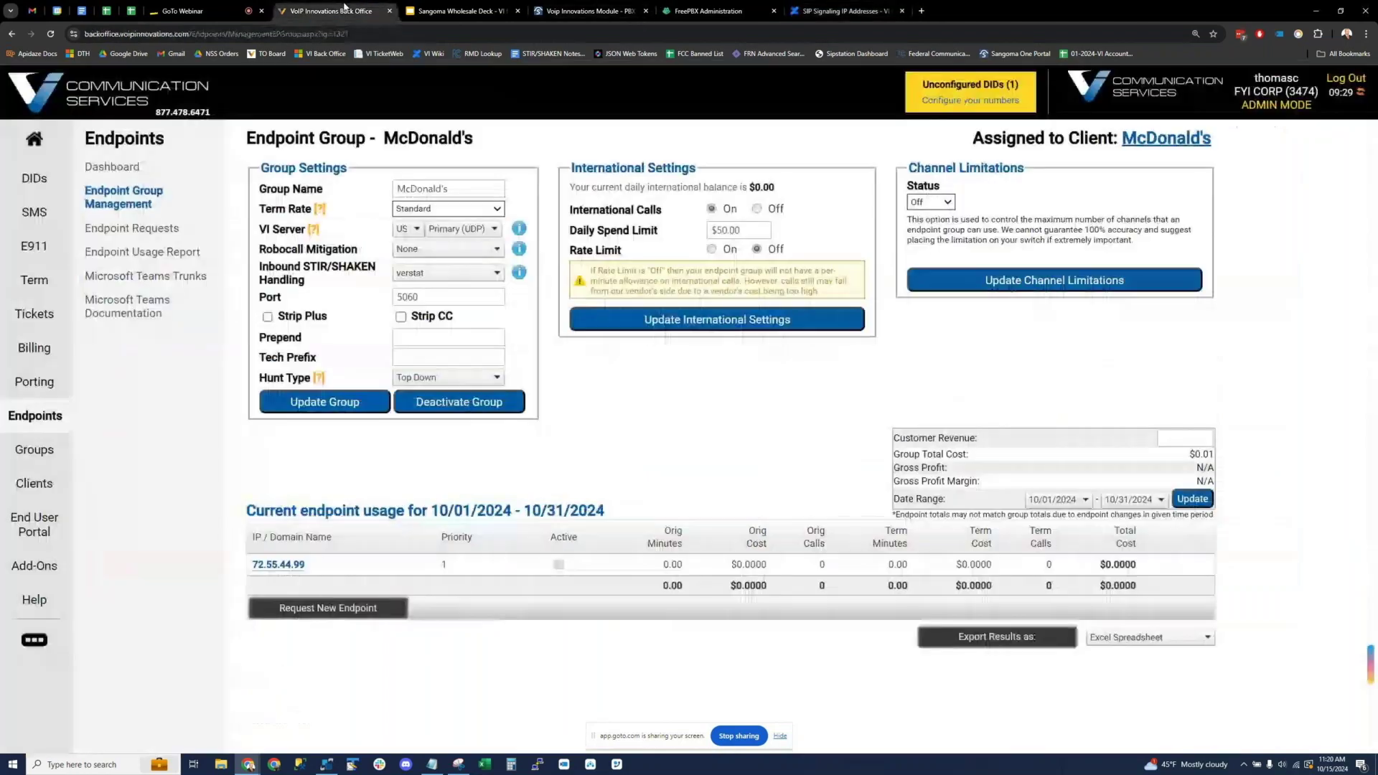
Back in Back Office, open the Free PBX Demo group from Endpoint Group Management
click(354, 8)
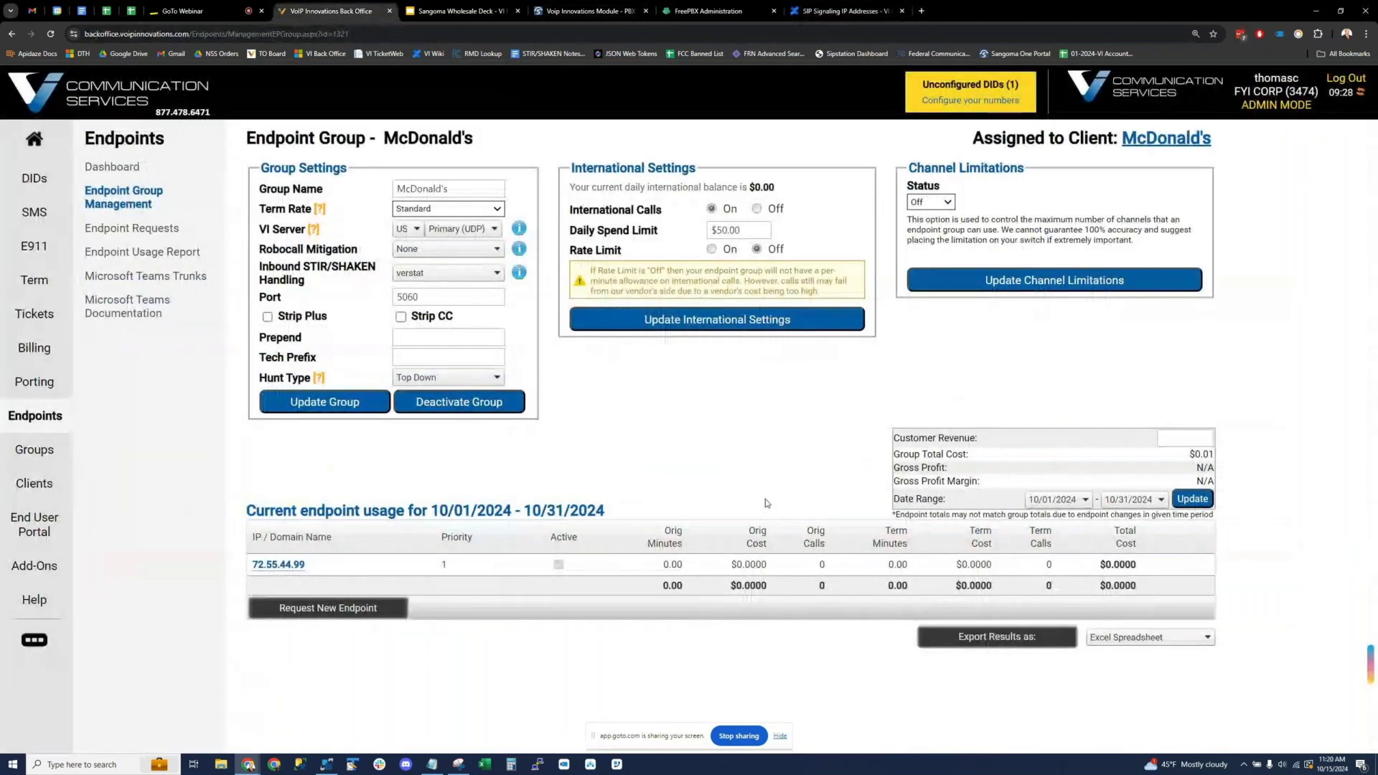
click(143, 198)
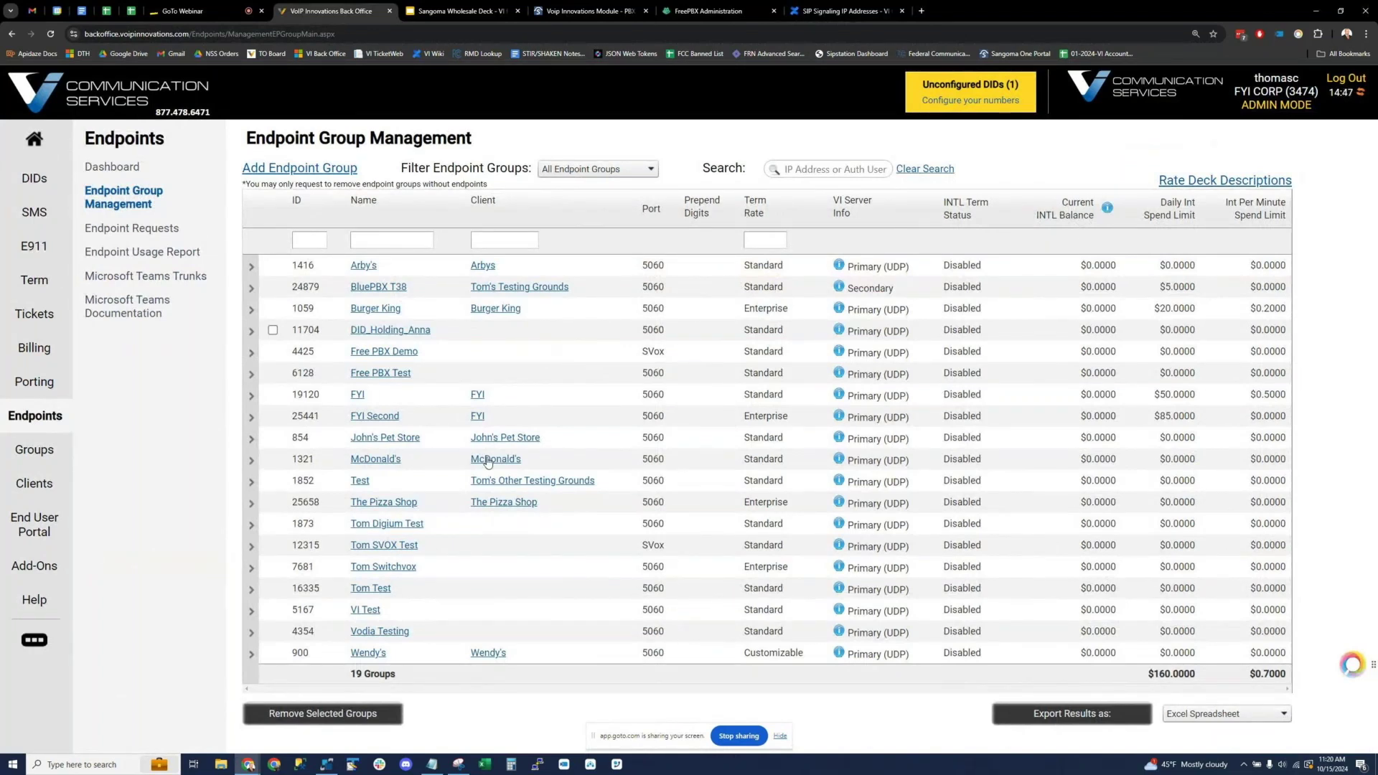
click(418, 357)
click(393, 357)
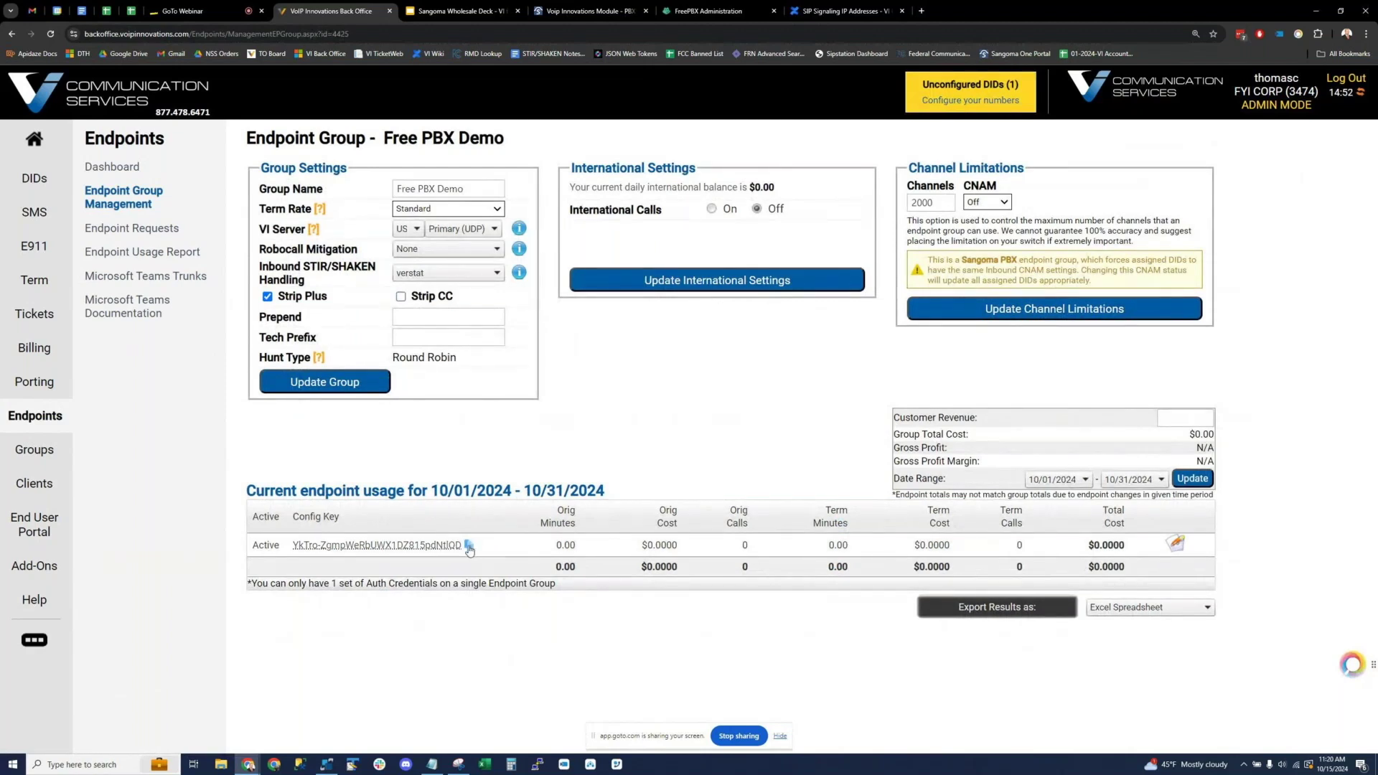
Paste the Free PBX Demo config key into the Metered SIP Trunking Account Key and add it
click(700, 13)
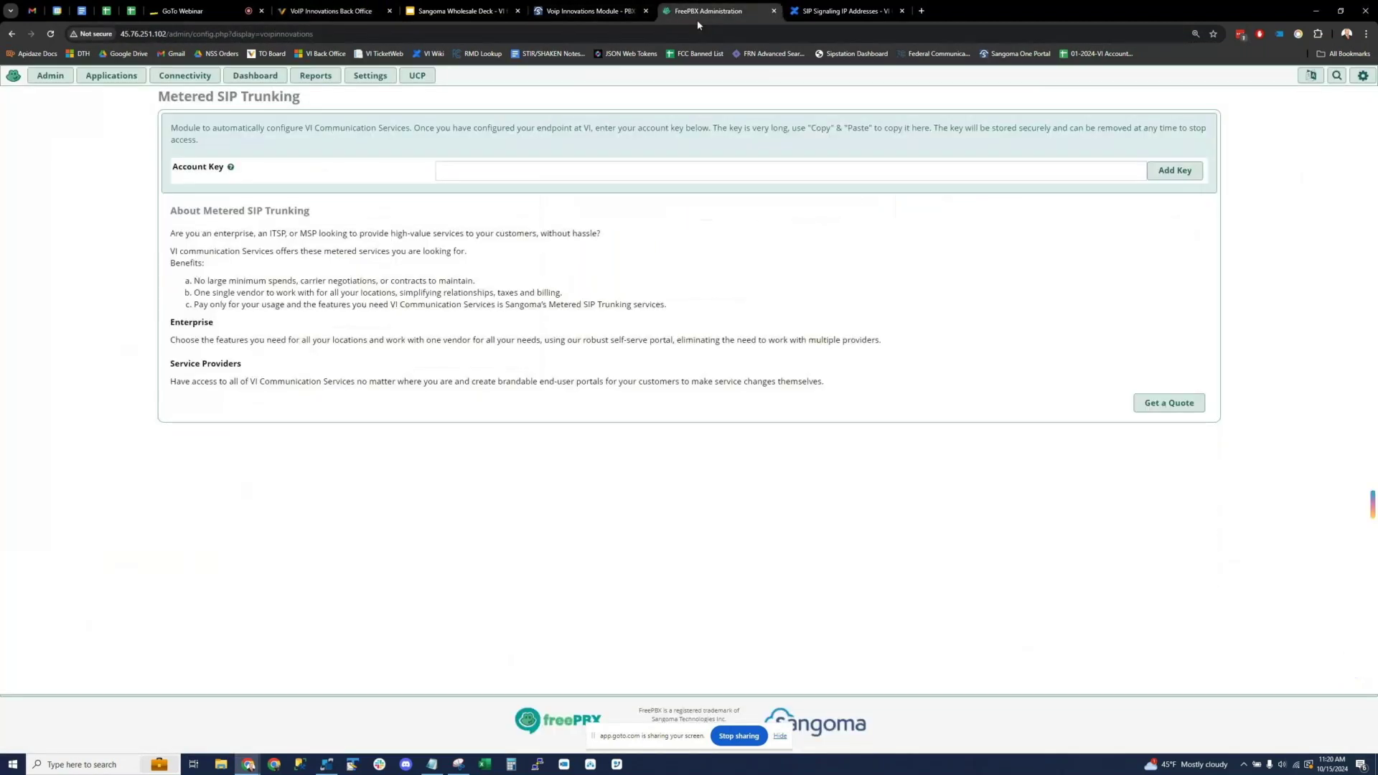
mouse_move(184, 76)
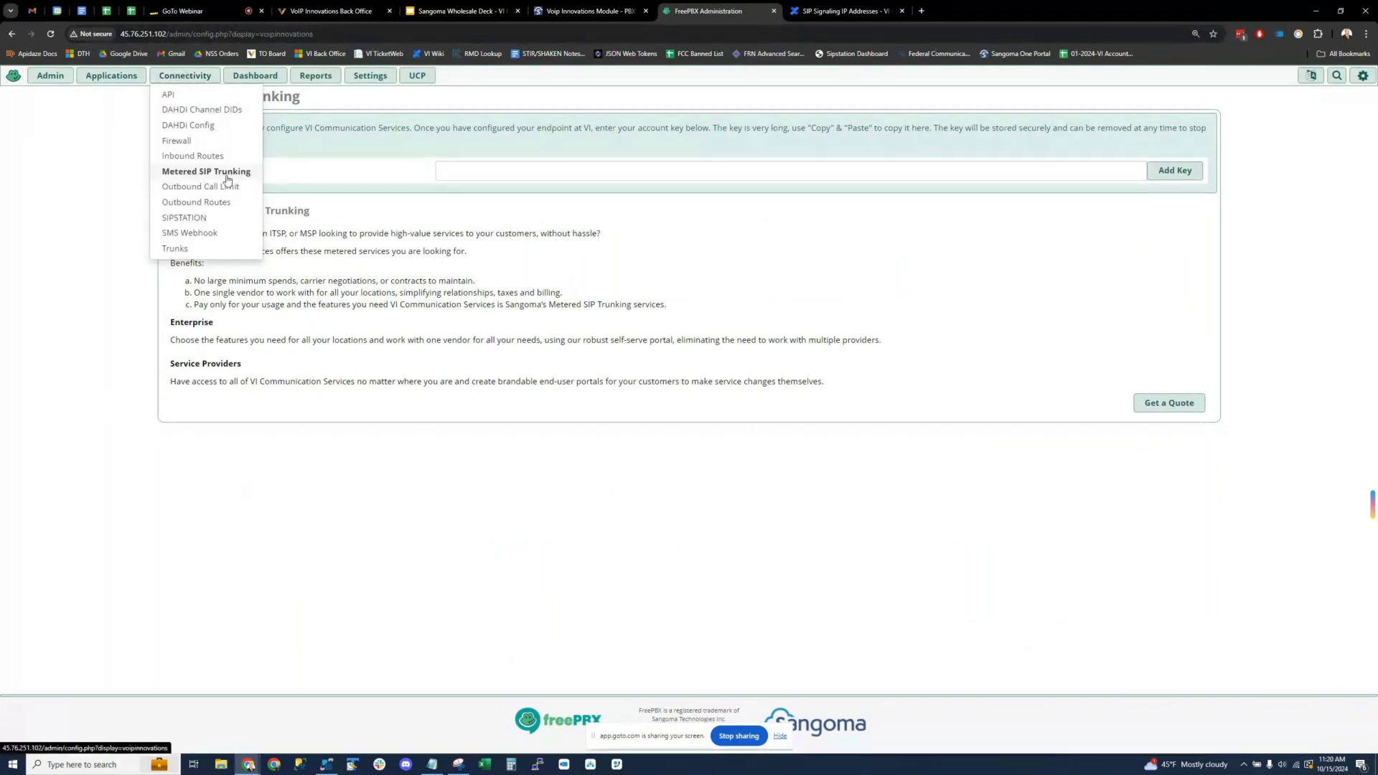
click(483, 172)
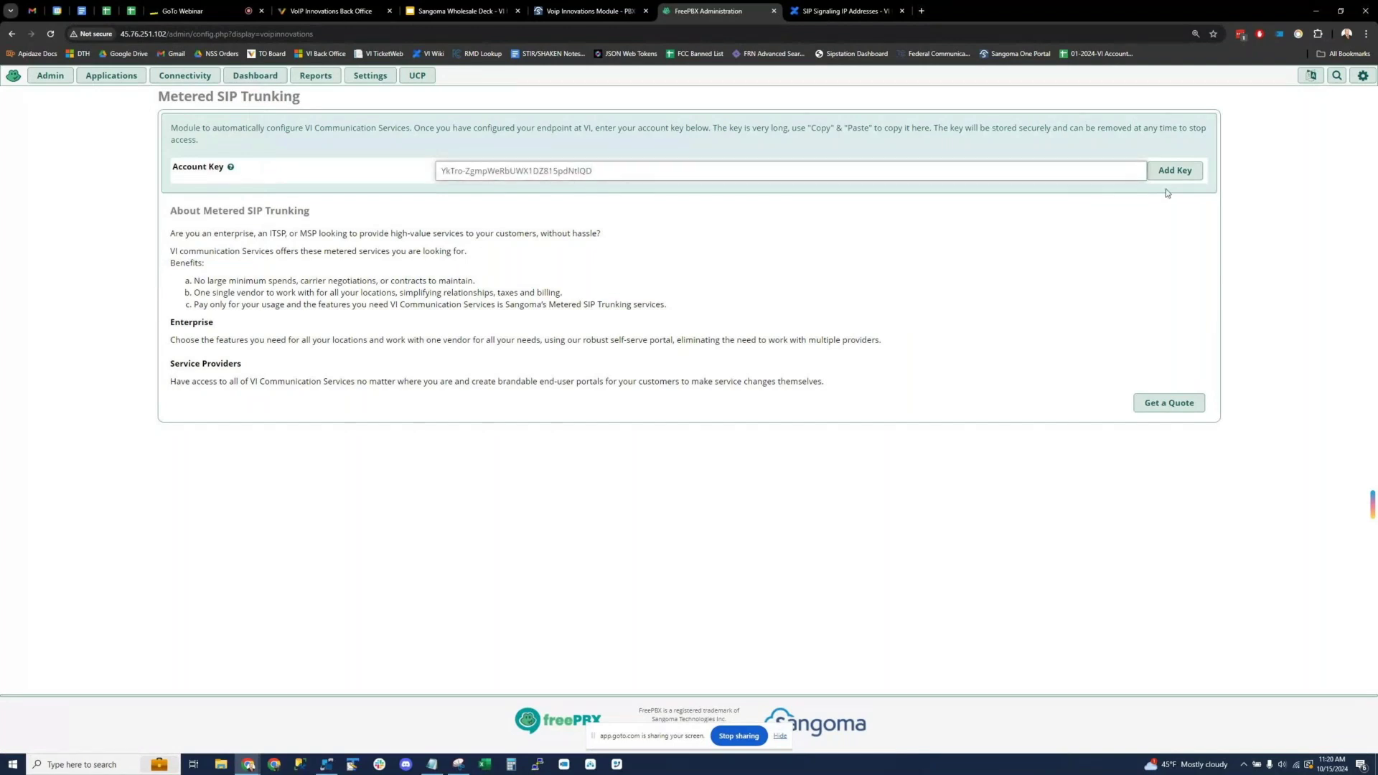
click(1181, 175)
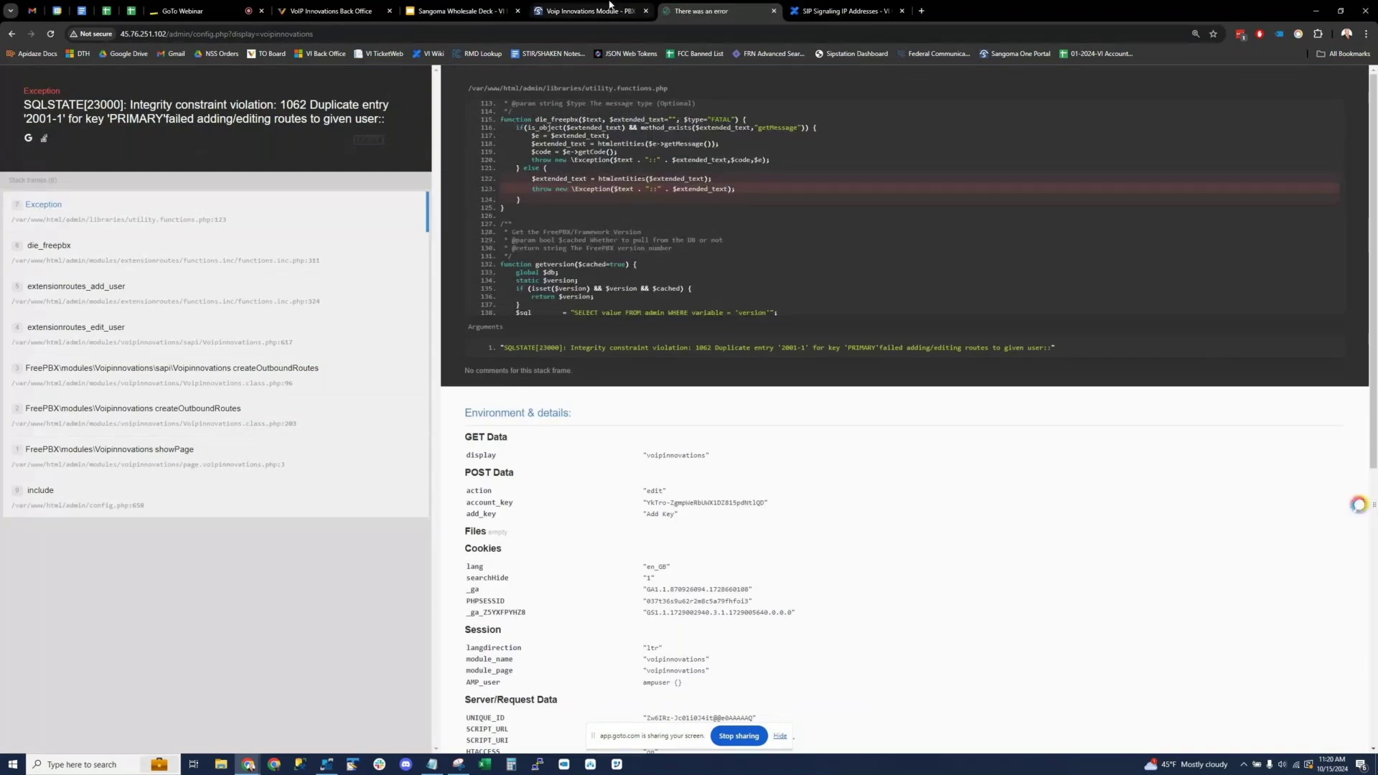
Switch to Sangoma's Voip Innovations Module documentation page
click(610, 10)
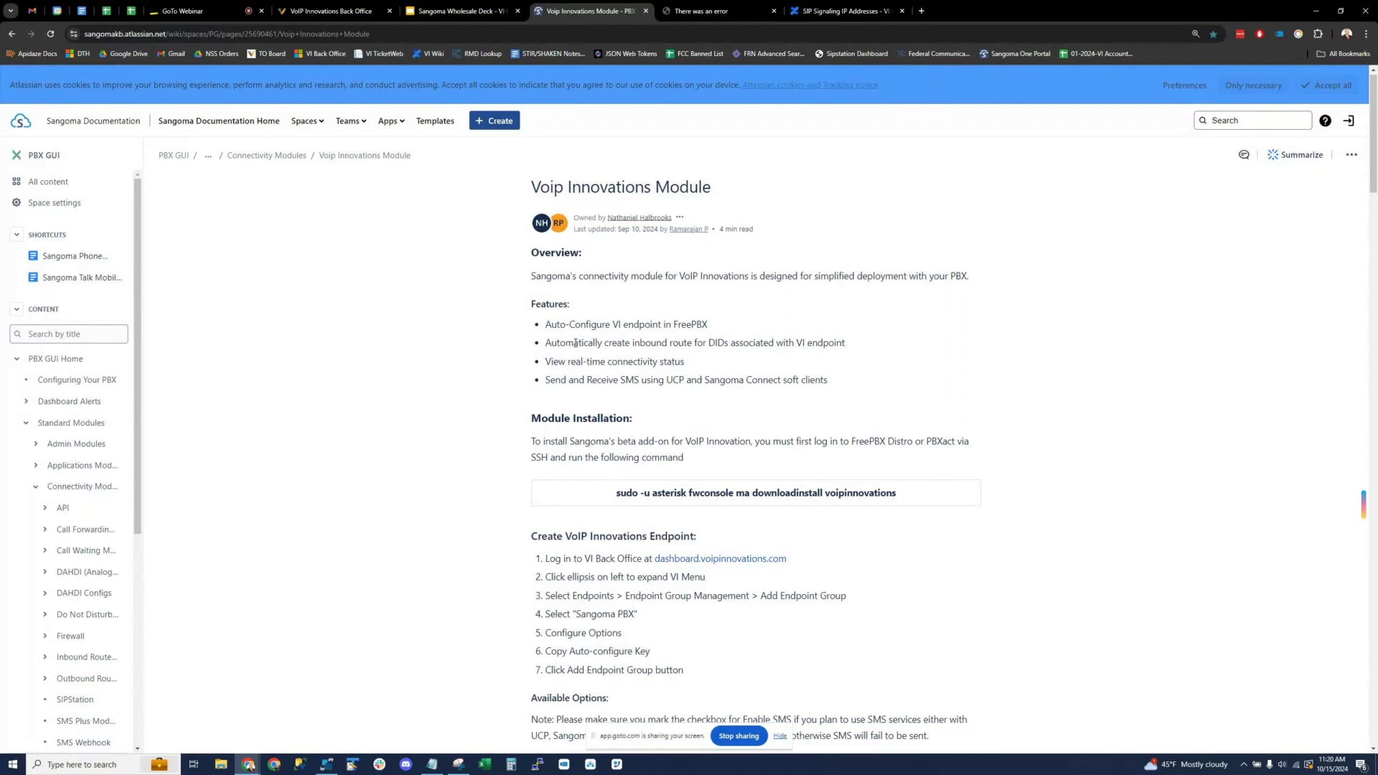
Highlight the 'Automatically create inbound route for DIDs' feature, then glance at the IP list and Free PBX Demo group
drag(551, 343, 735, 344)
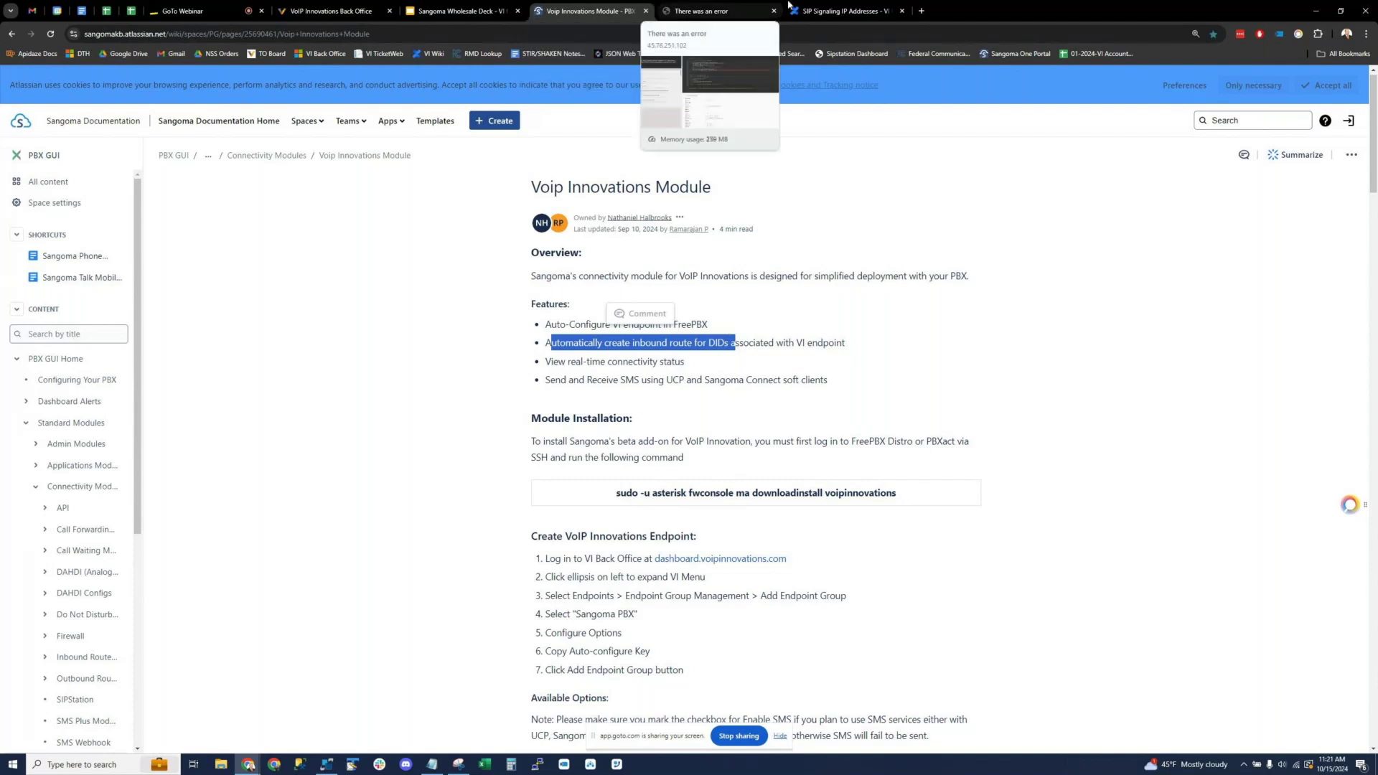
click(840, 11)
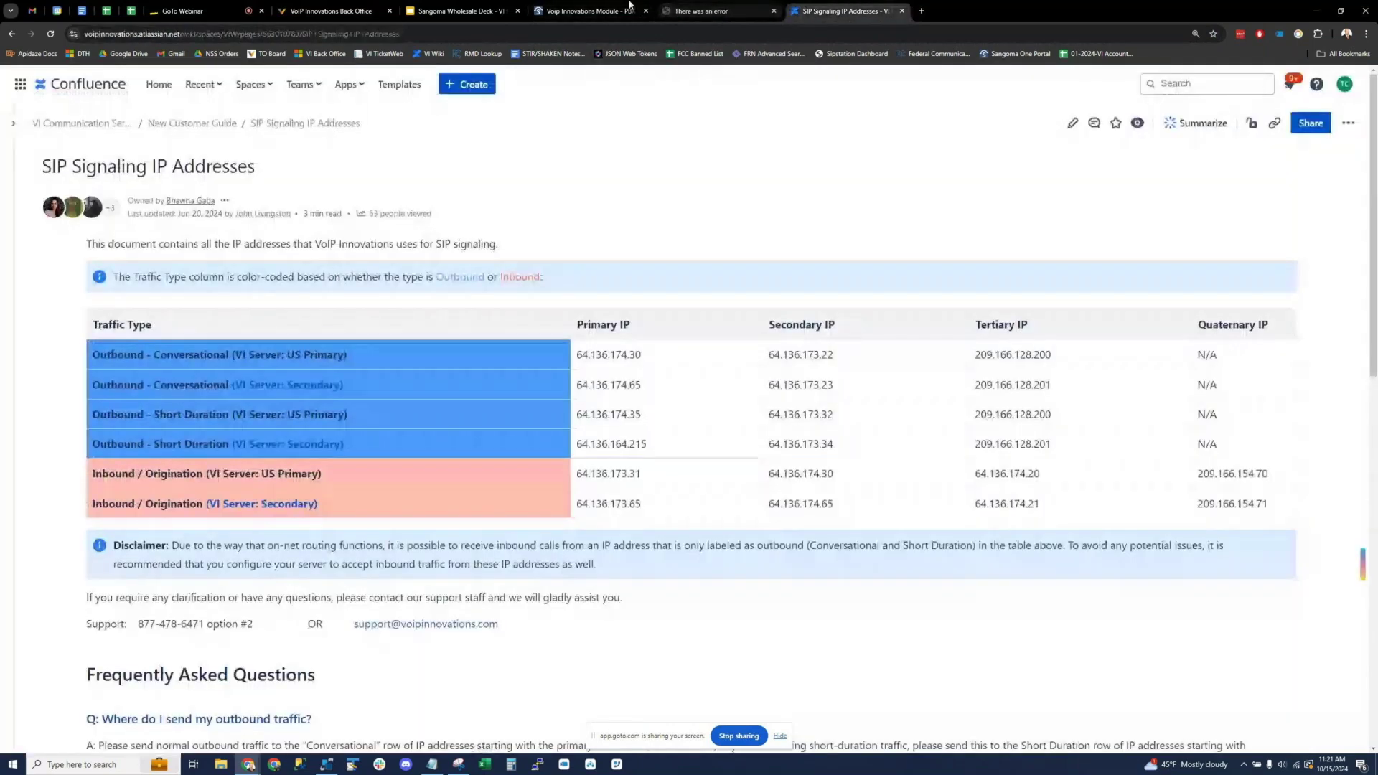
click(330, 11)
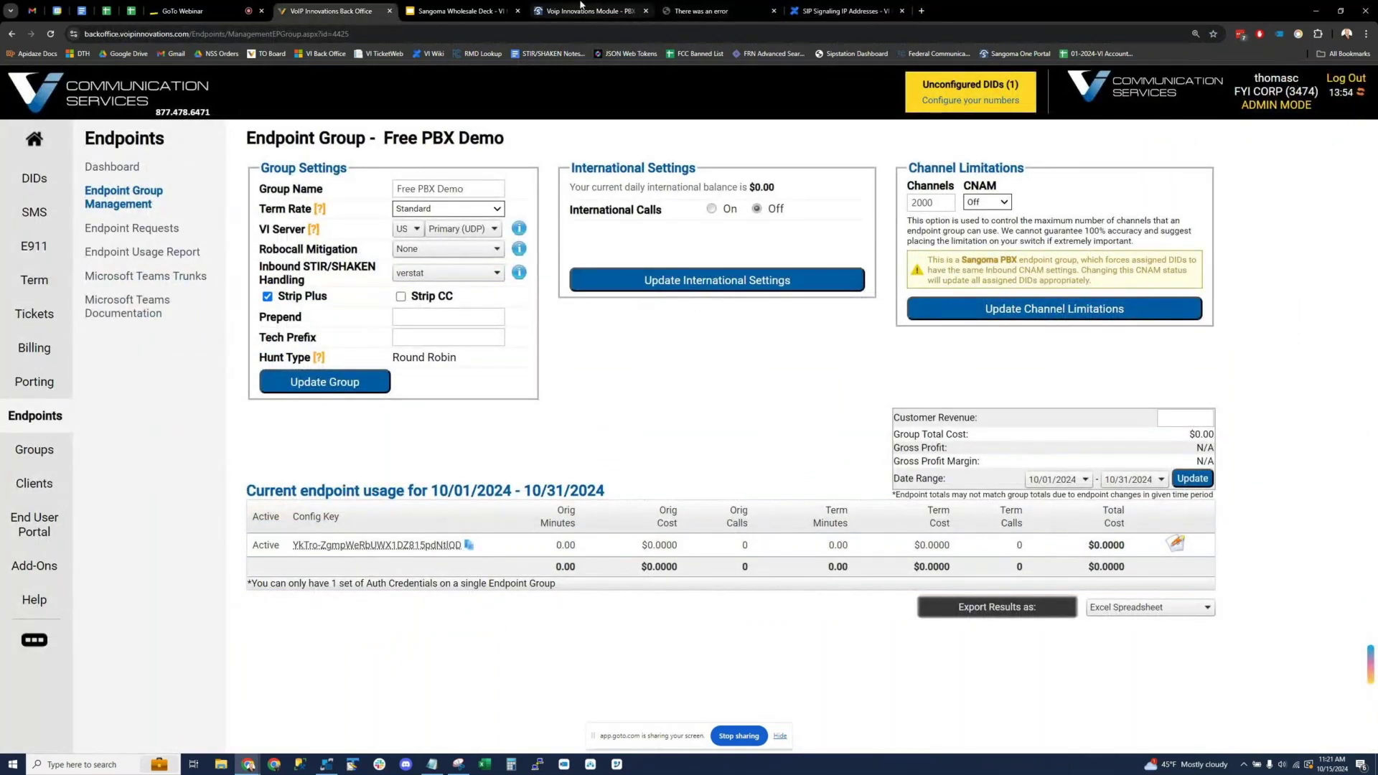
click(581, 7)
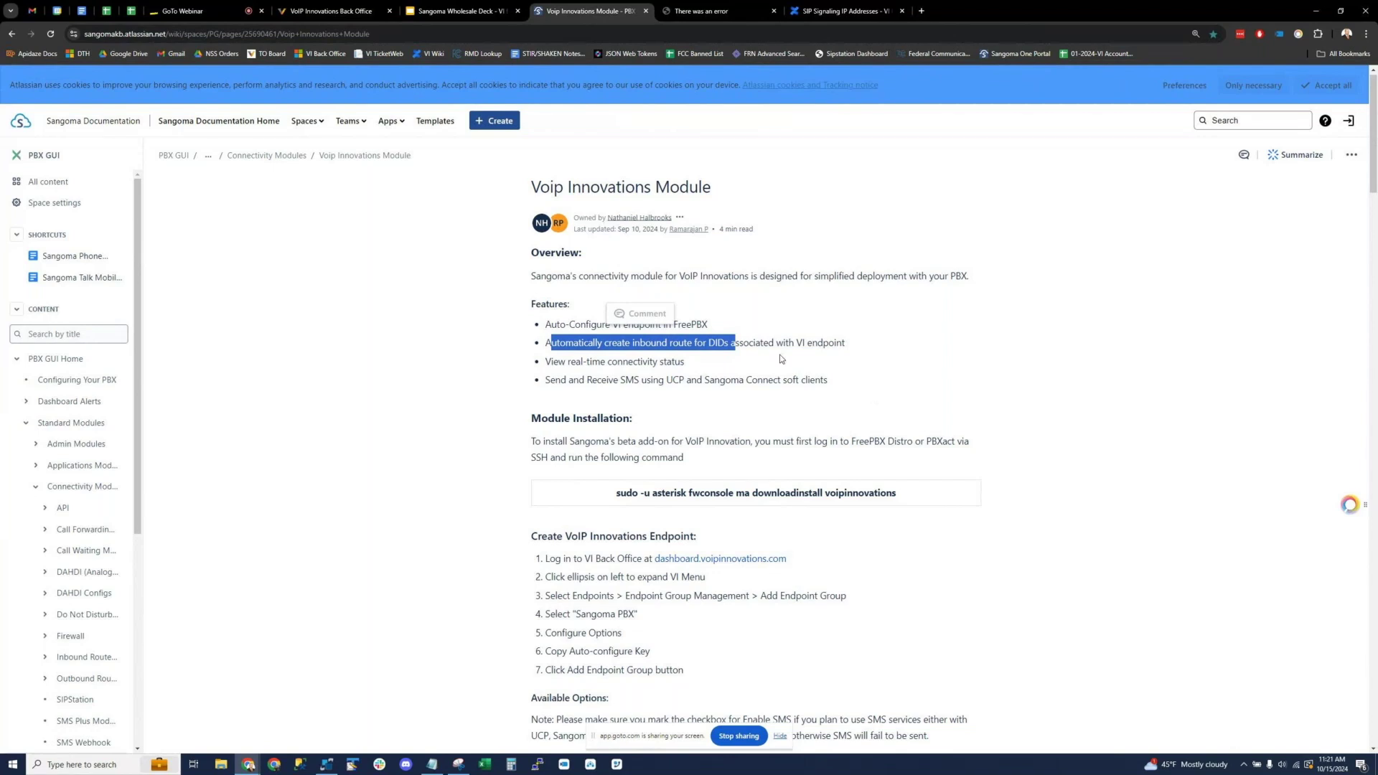
Clear the highlighted text and switch to the Back Office tab showing the Free PBX Demo group
click(1066, 403)
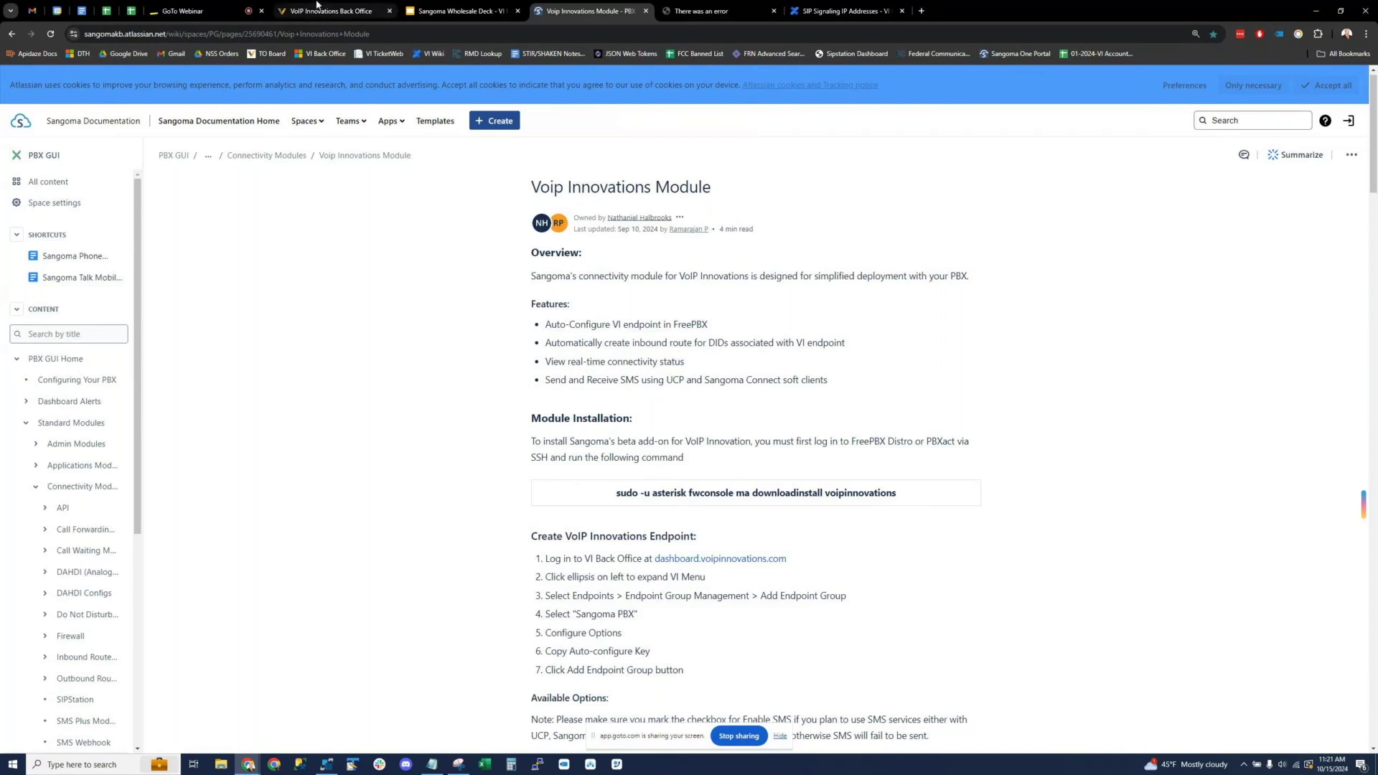
mouse_move(317, 3)
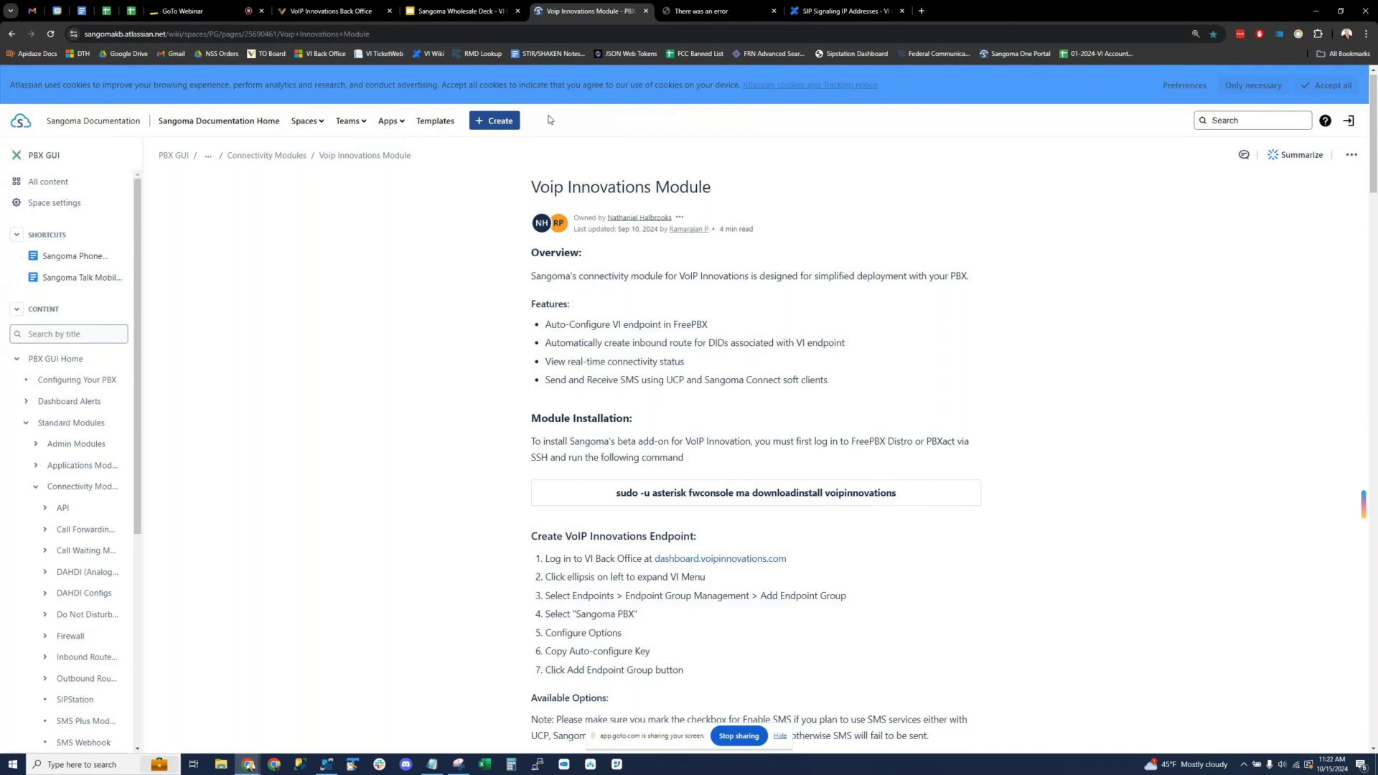
click(293, 6)
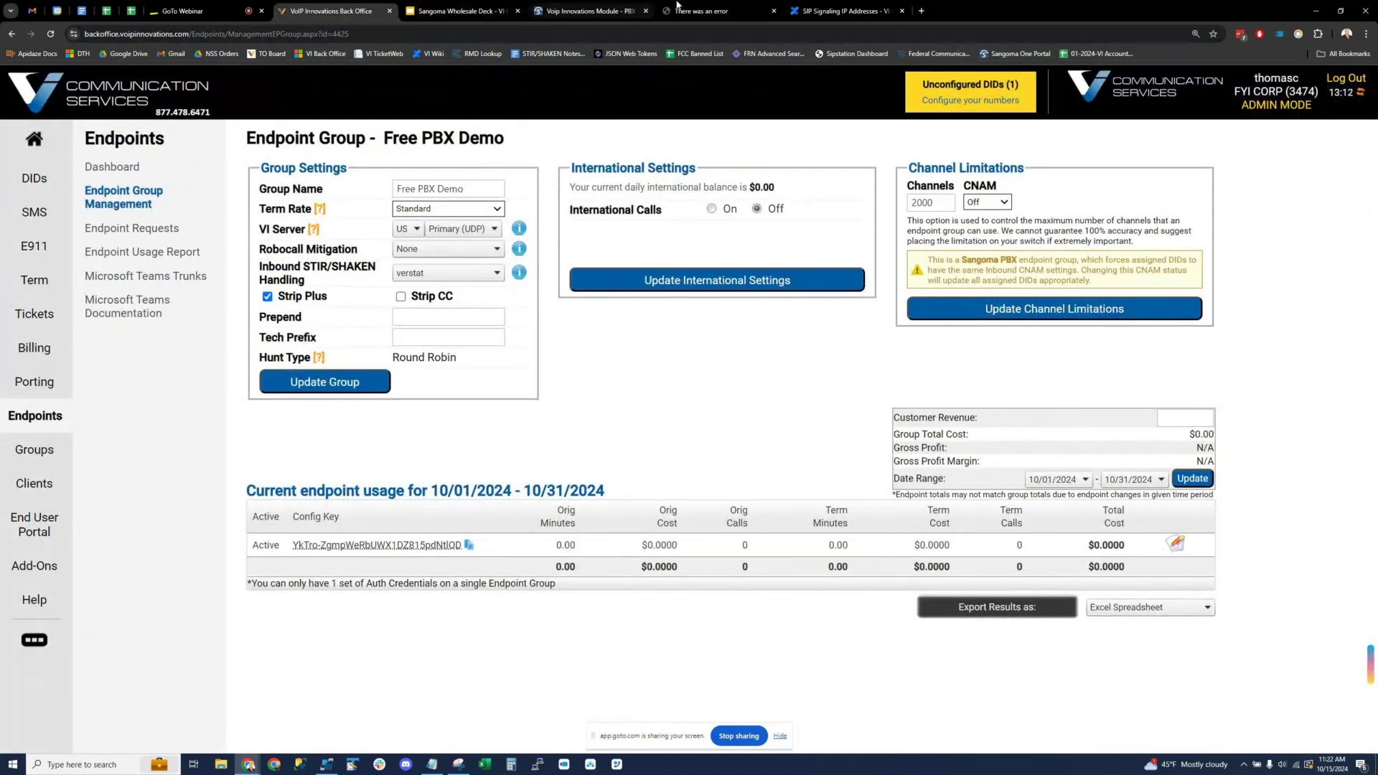
Check the SIP Signaling IP Addresses page, then go back to the Voip Innovations Module documentation
click(840, 10)
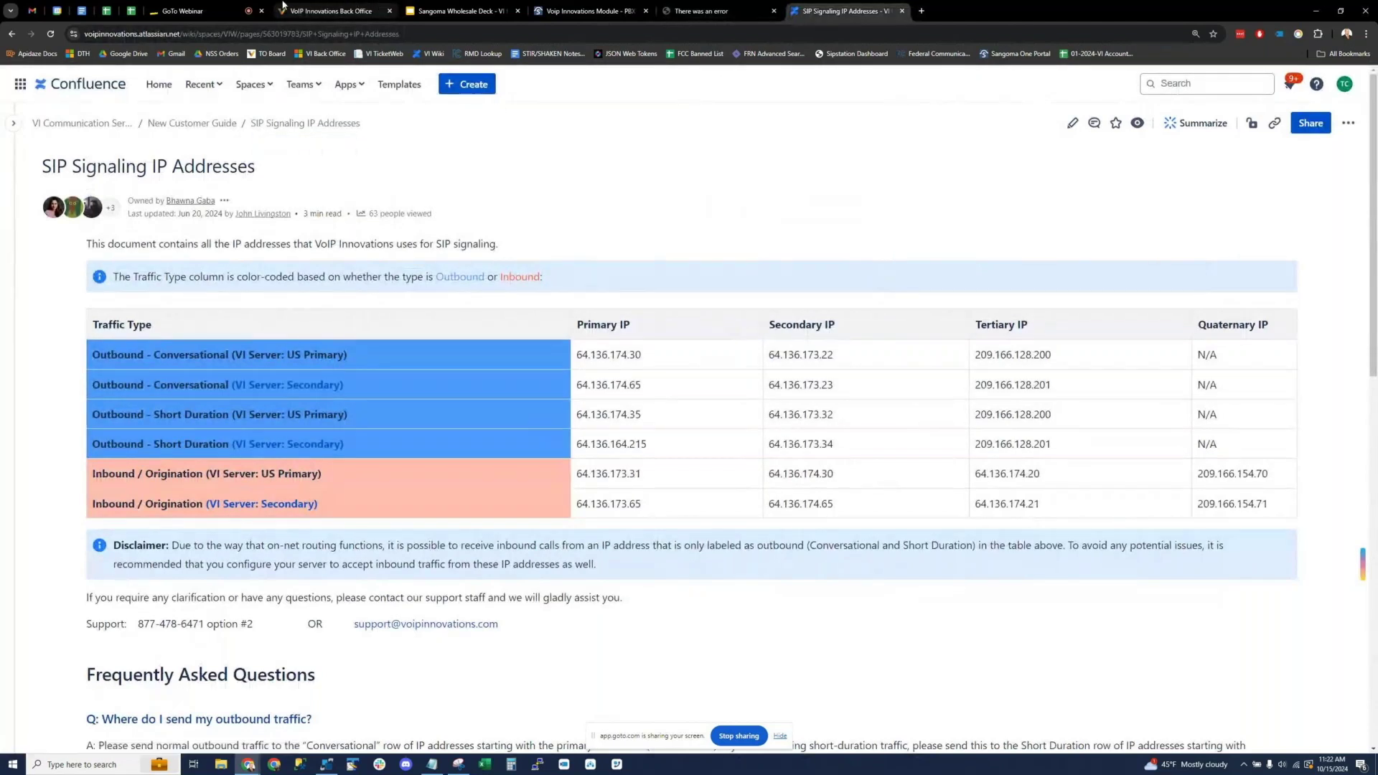
click(317, 6)
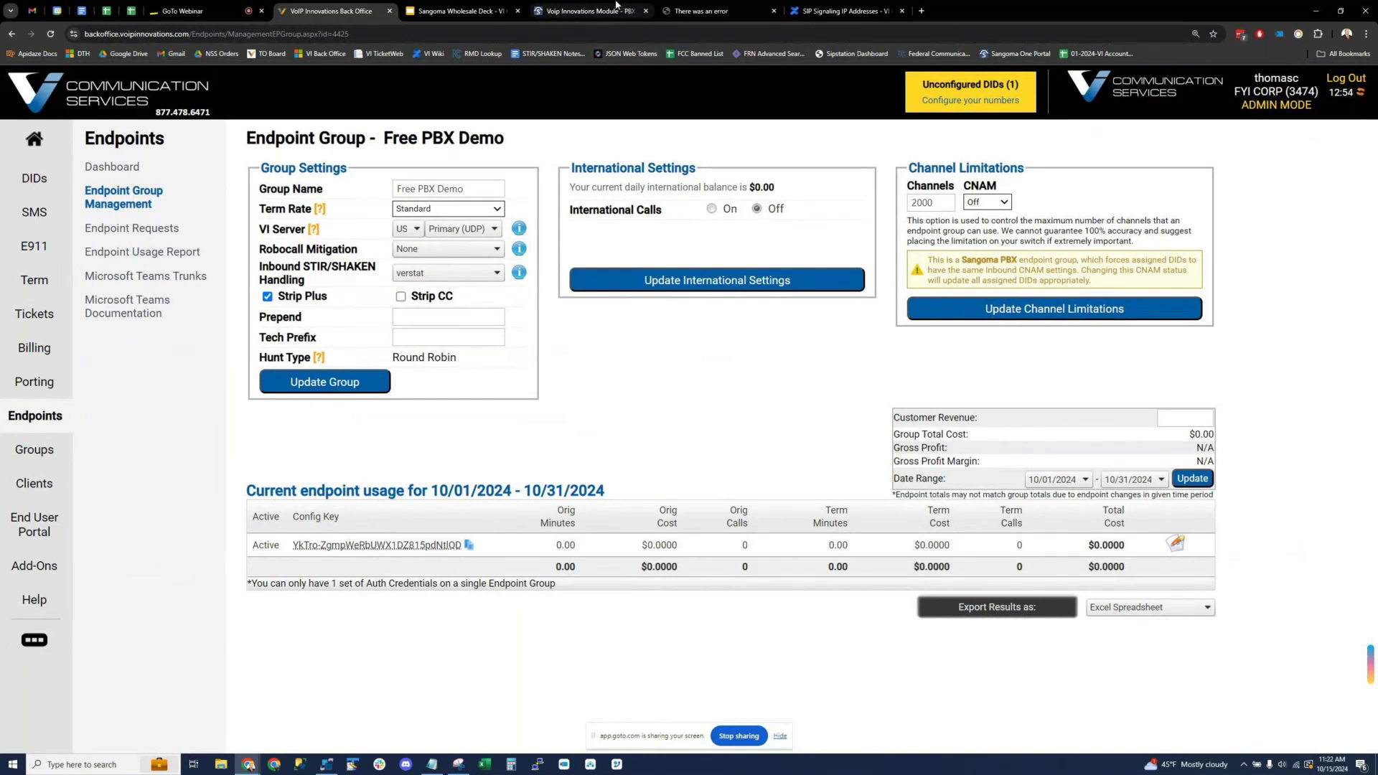
click(616, 9)
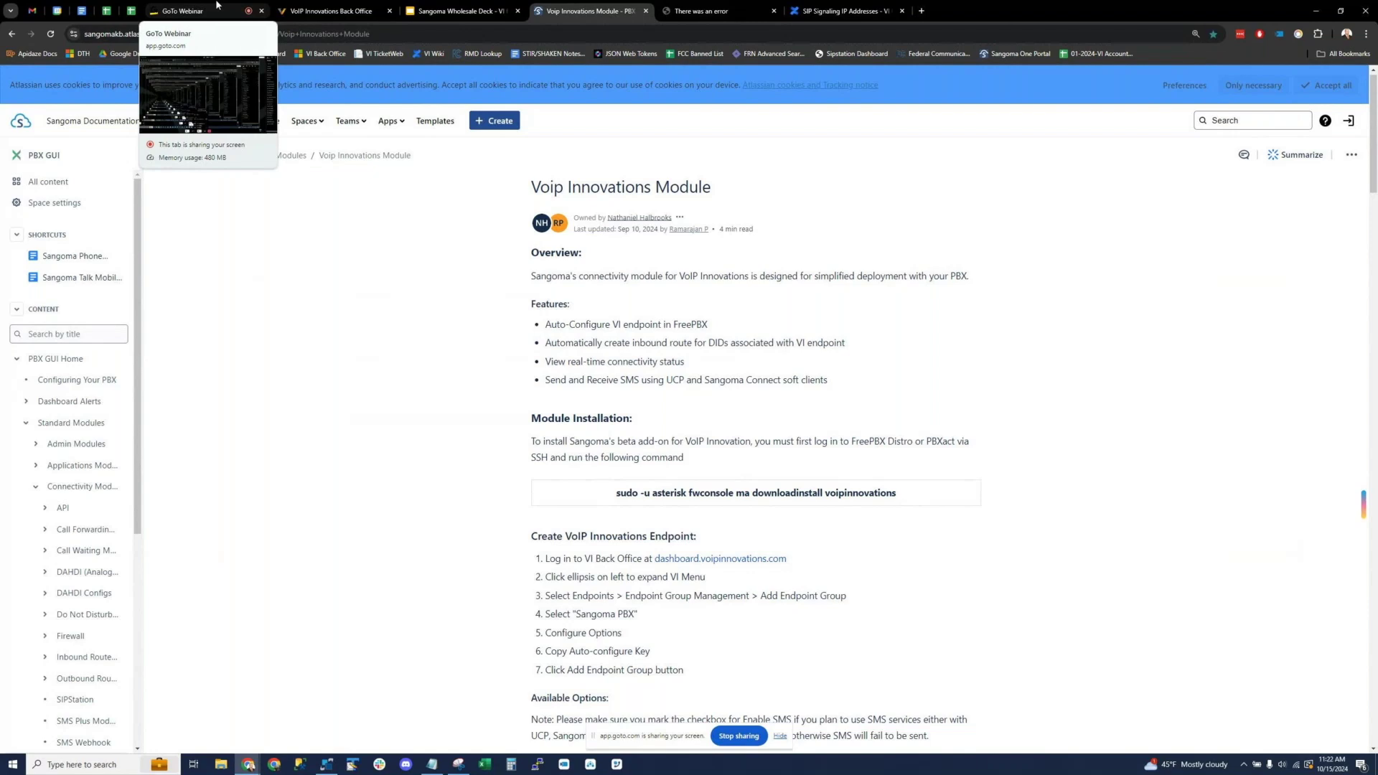
Return to the Back Office and open the DIDs dashboard
click(287, 6)
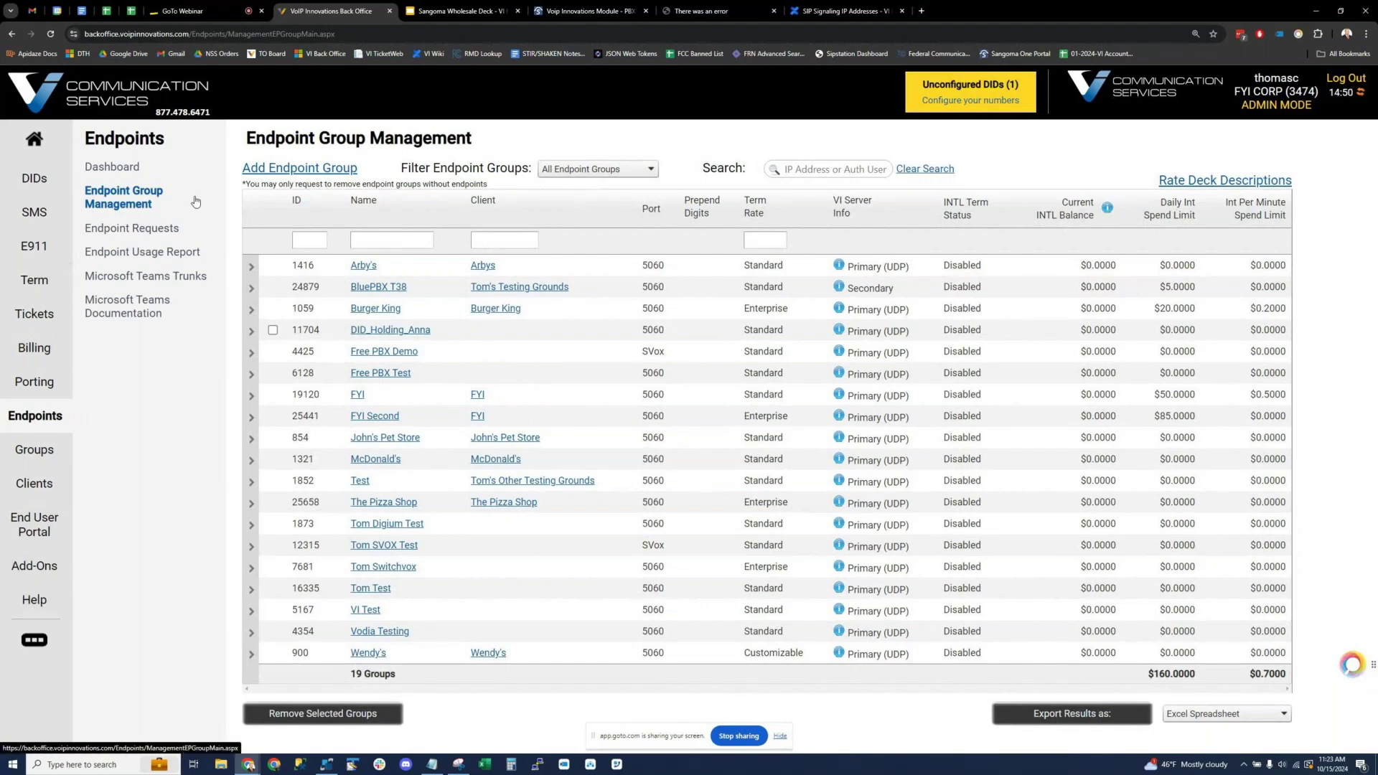
click(38, 185)
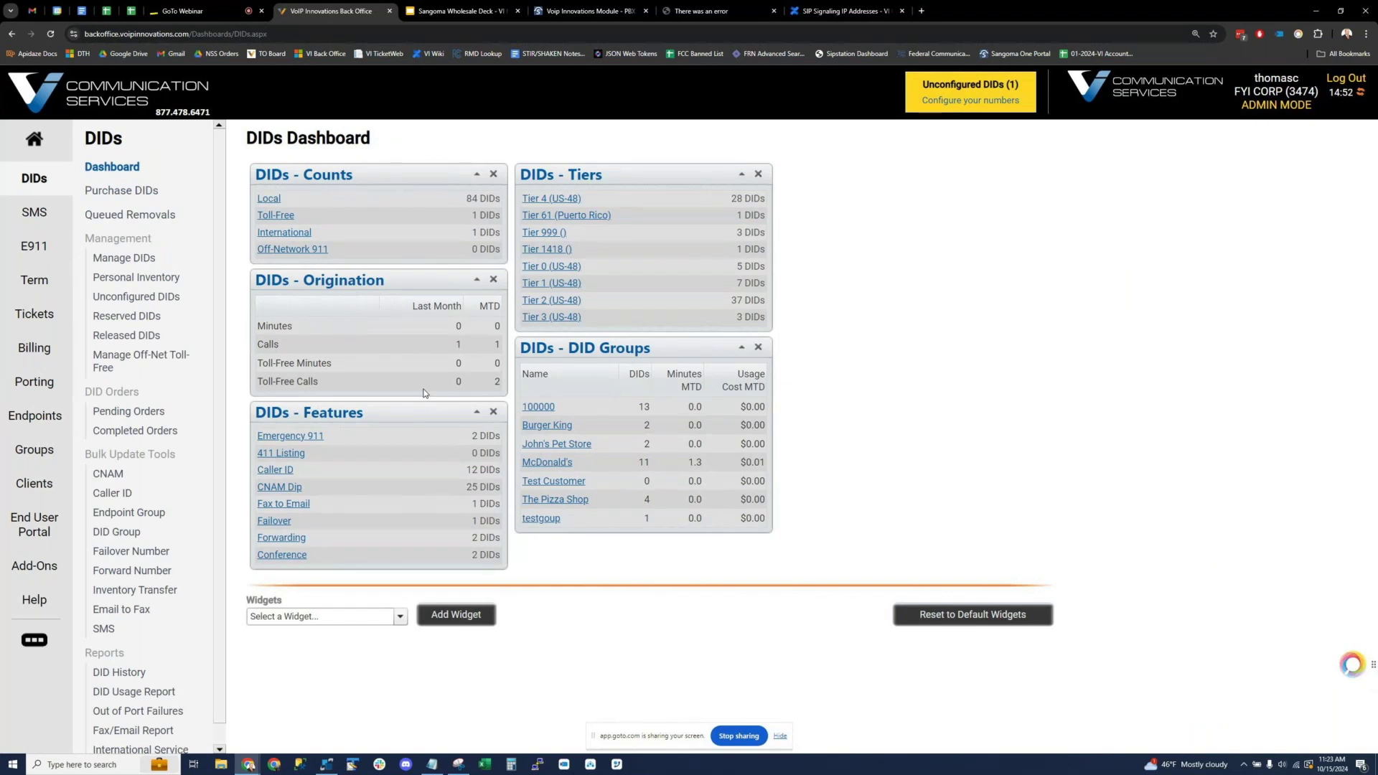
Choose Purchase DIDs and select Local DIDs to reach the search filters
click(147, 192)
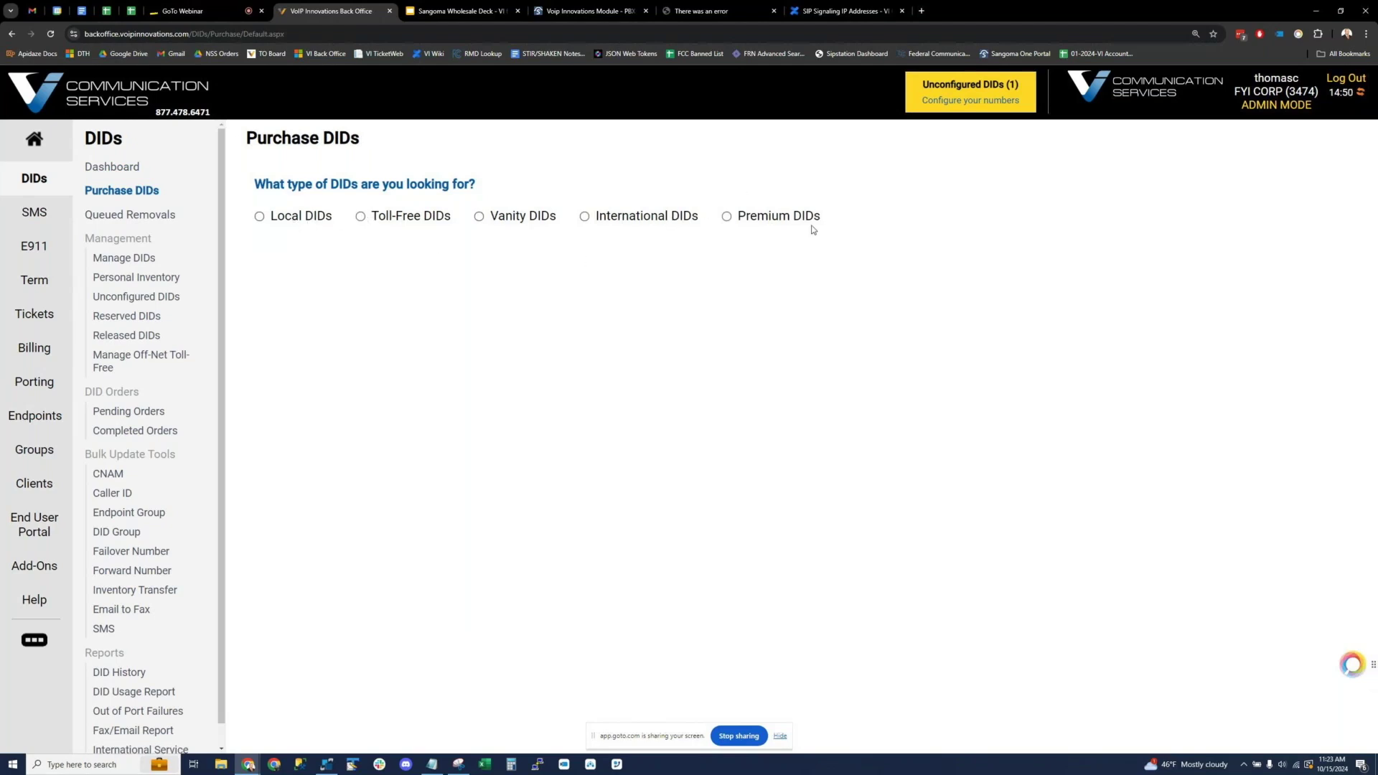
click(275, 217)
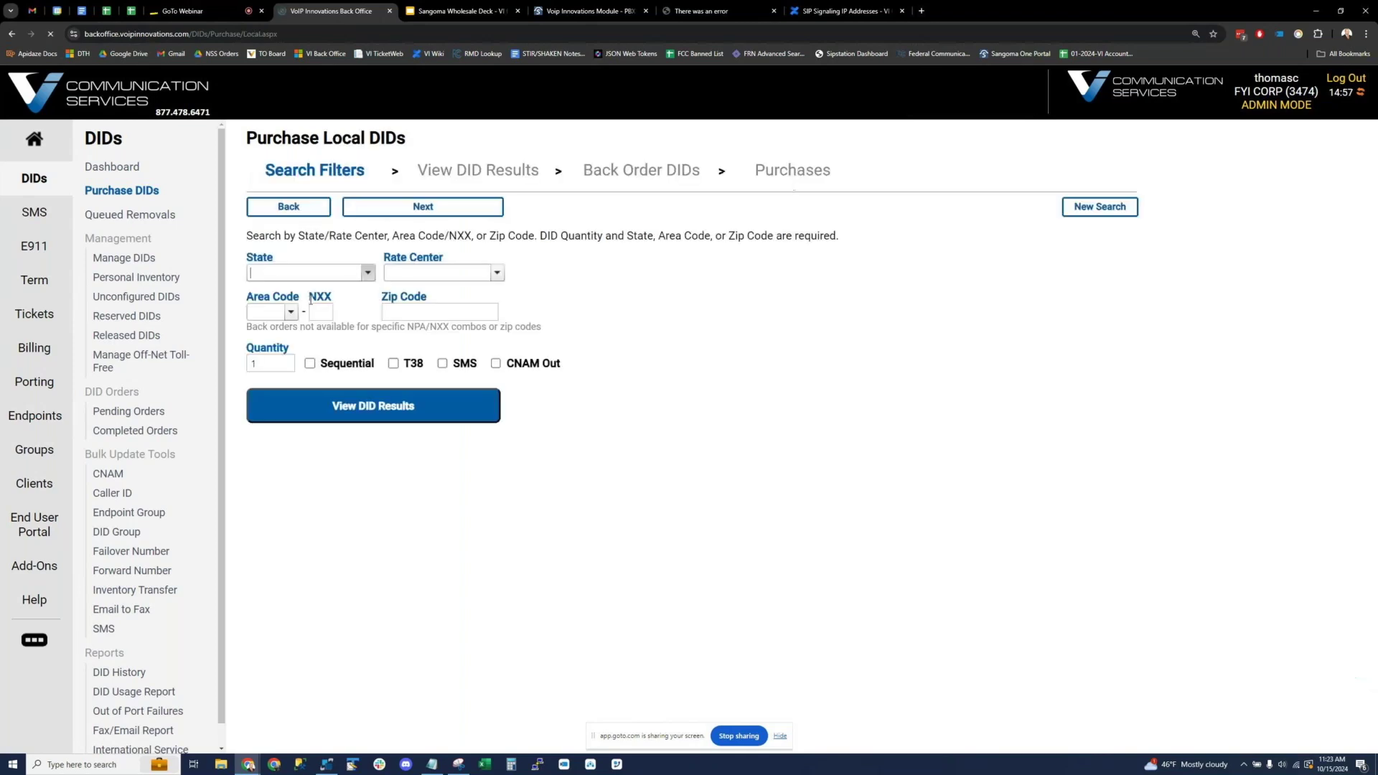
Set the search State to Pennsylvania
click(368, 277)
text(penn)
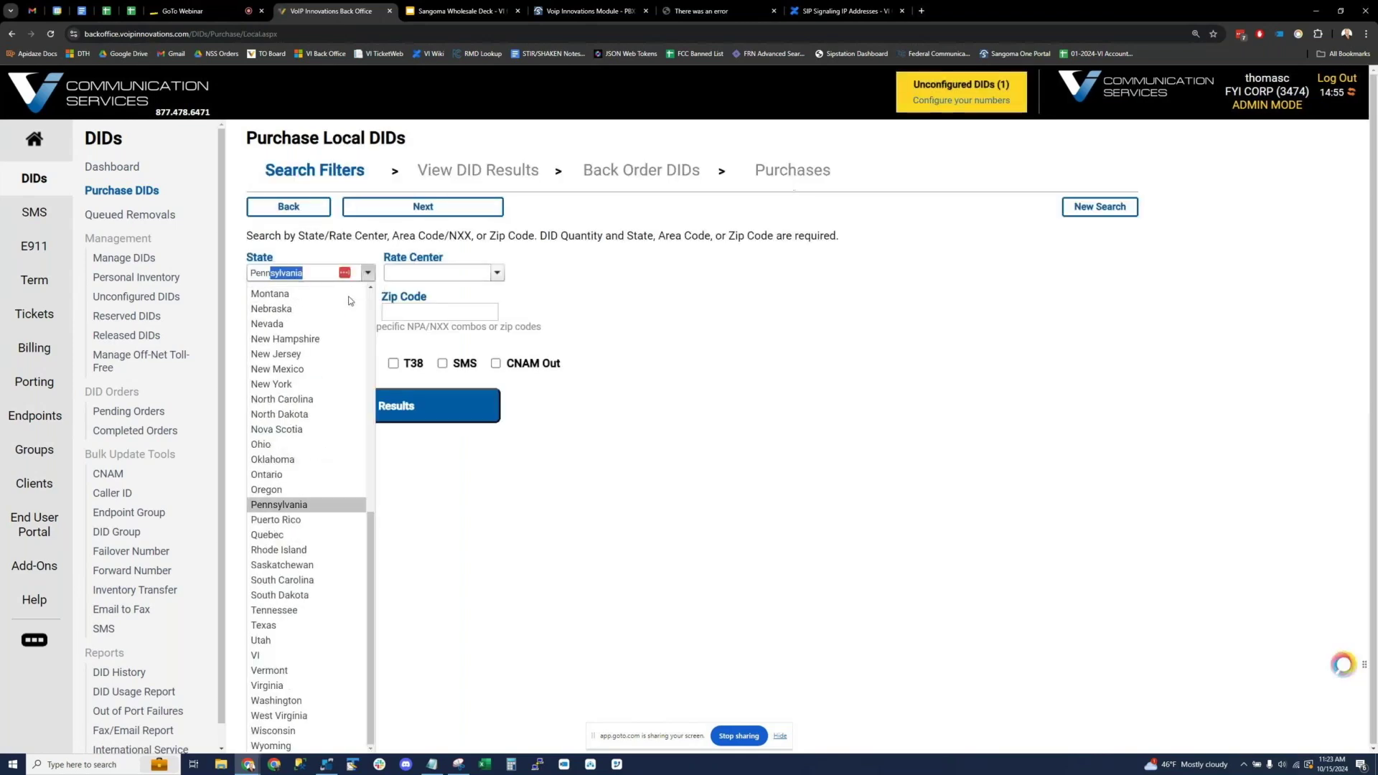
key(Return)
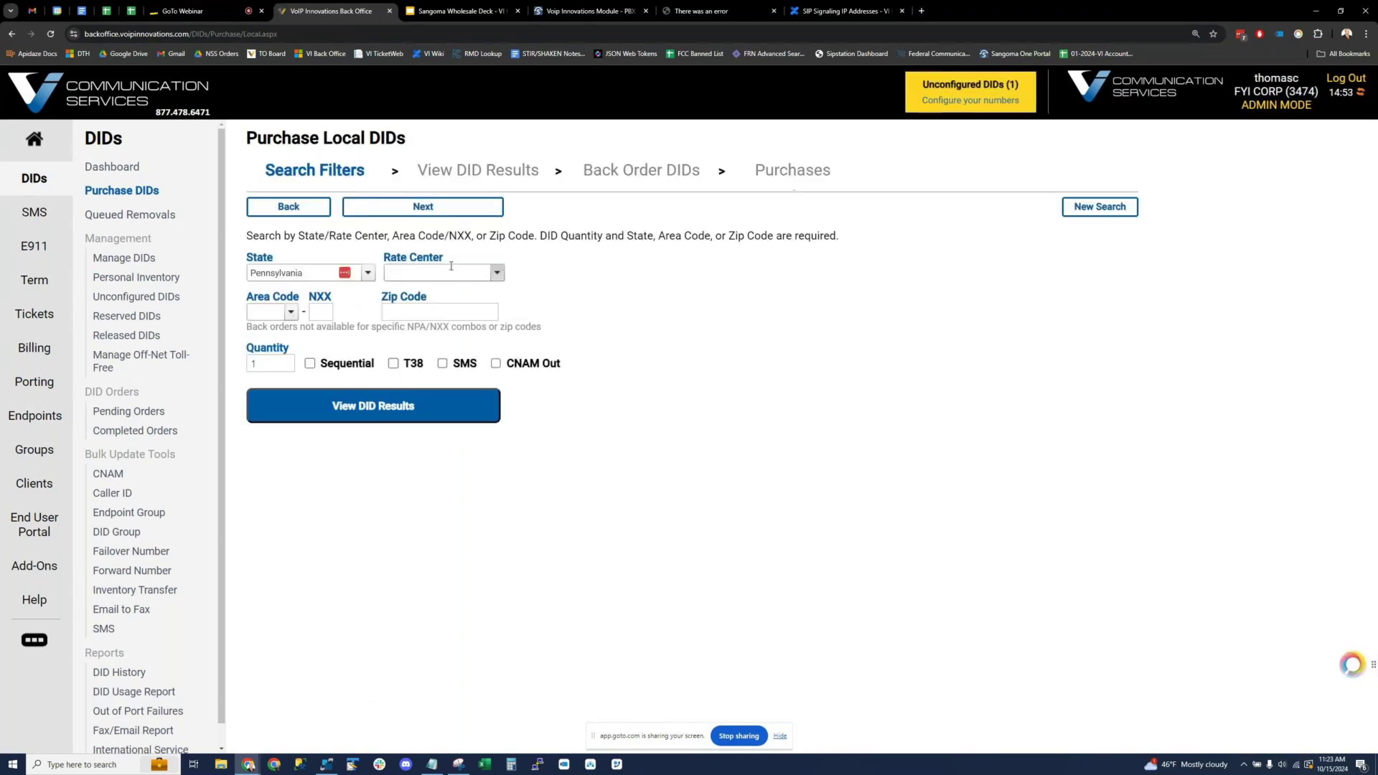
click(452, 271)
click(270, 326)
click(441, 365)
click(393, 364)
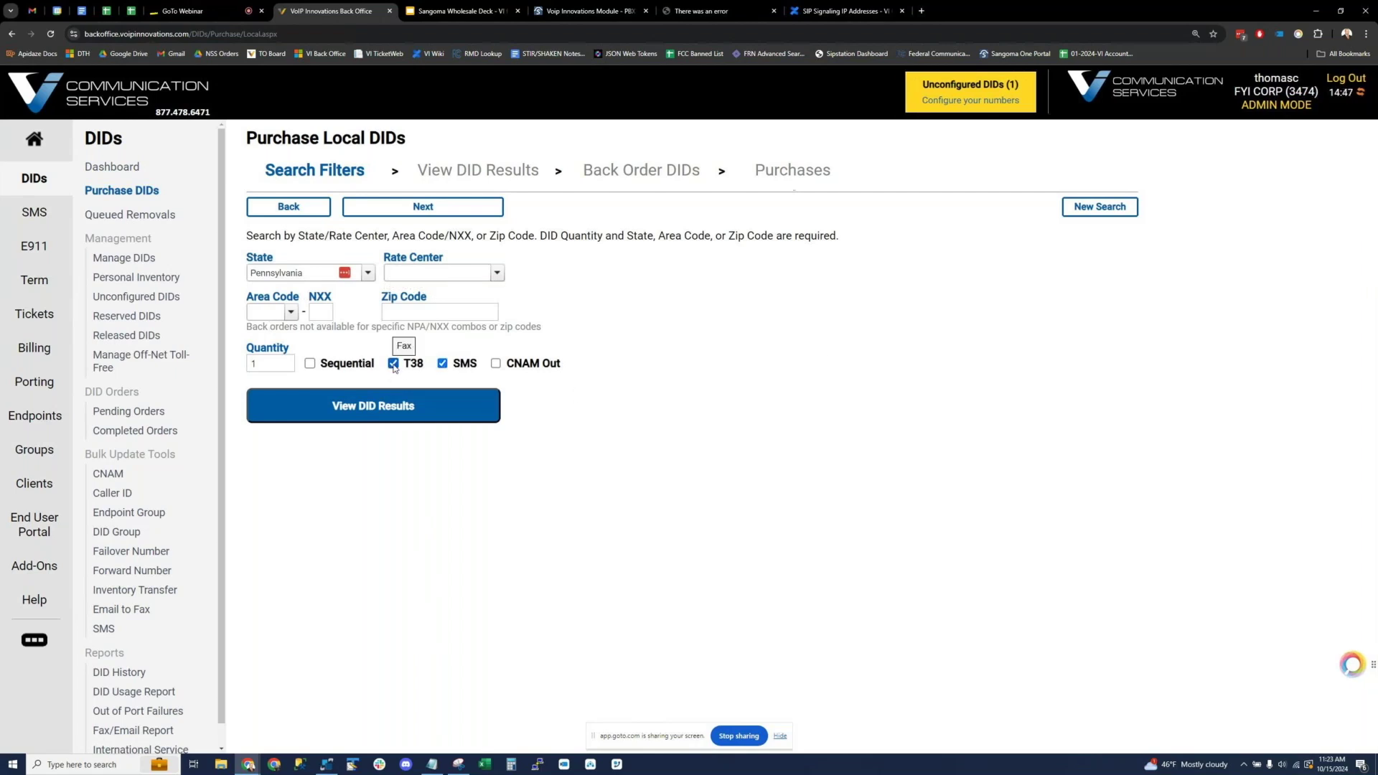
click(442, 364)
click(393, 364)
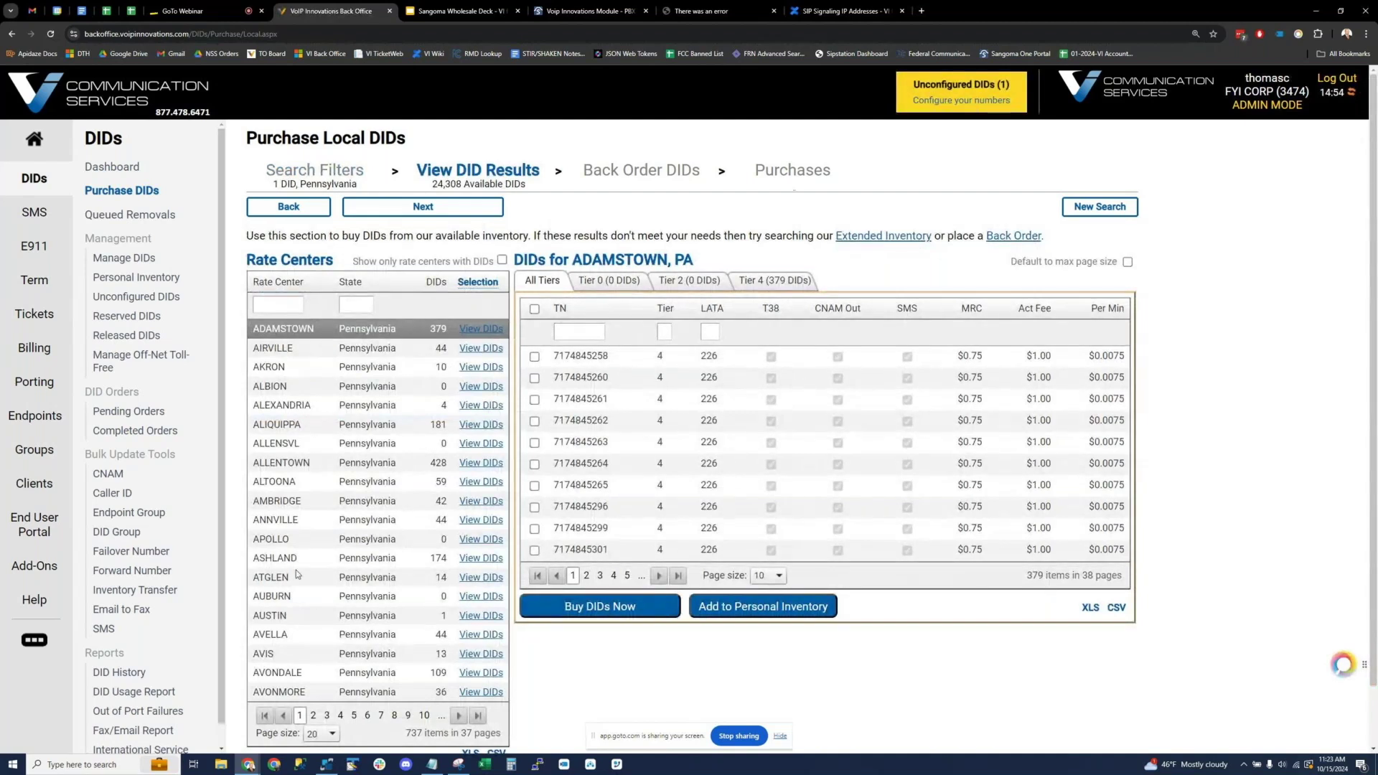
click(327, 468)
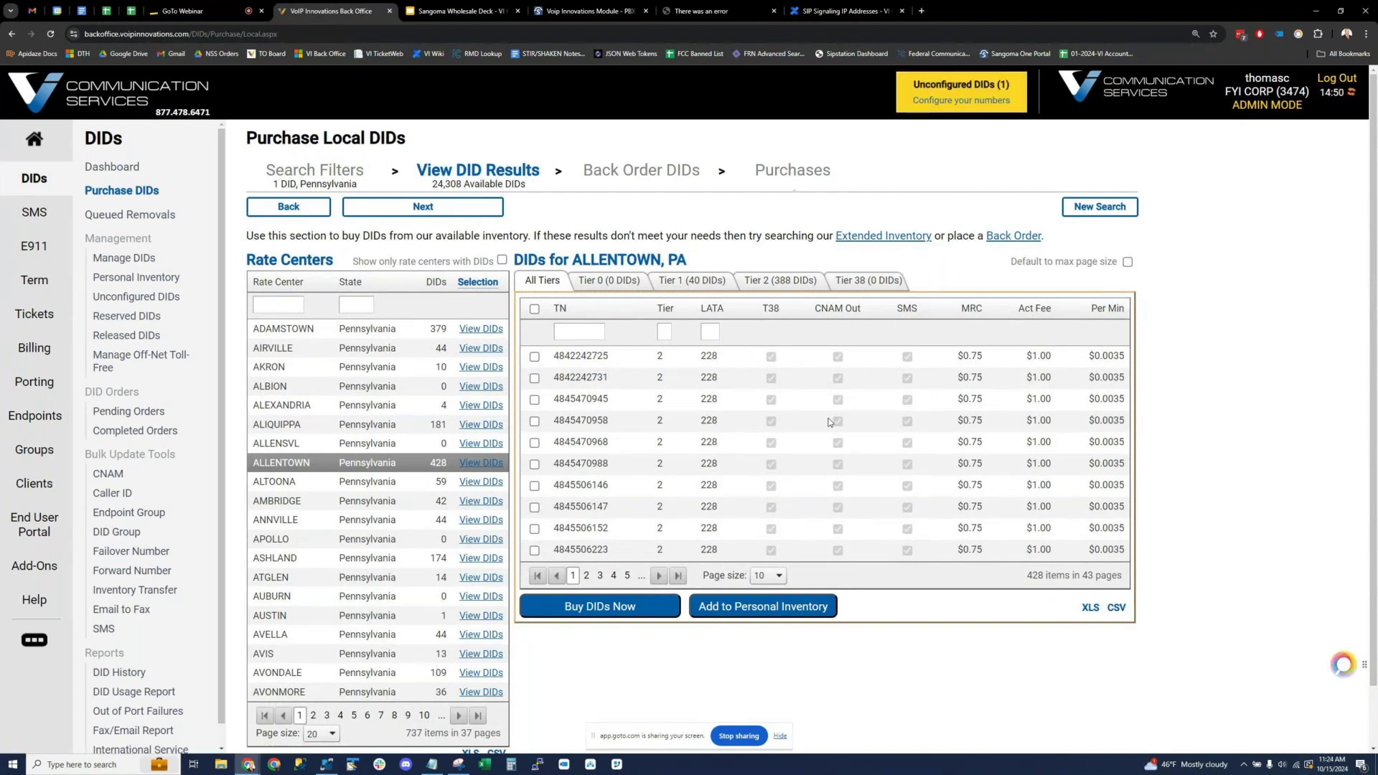
click(534, 356)
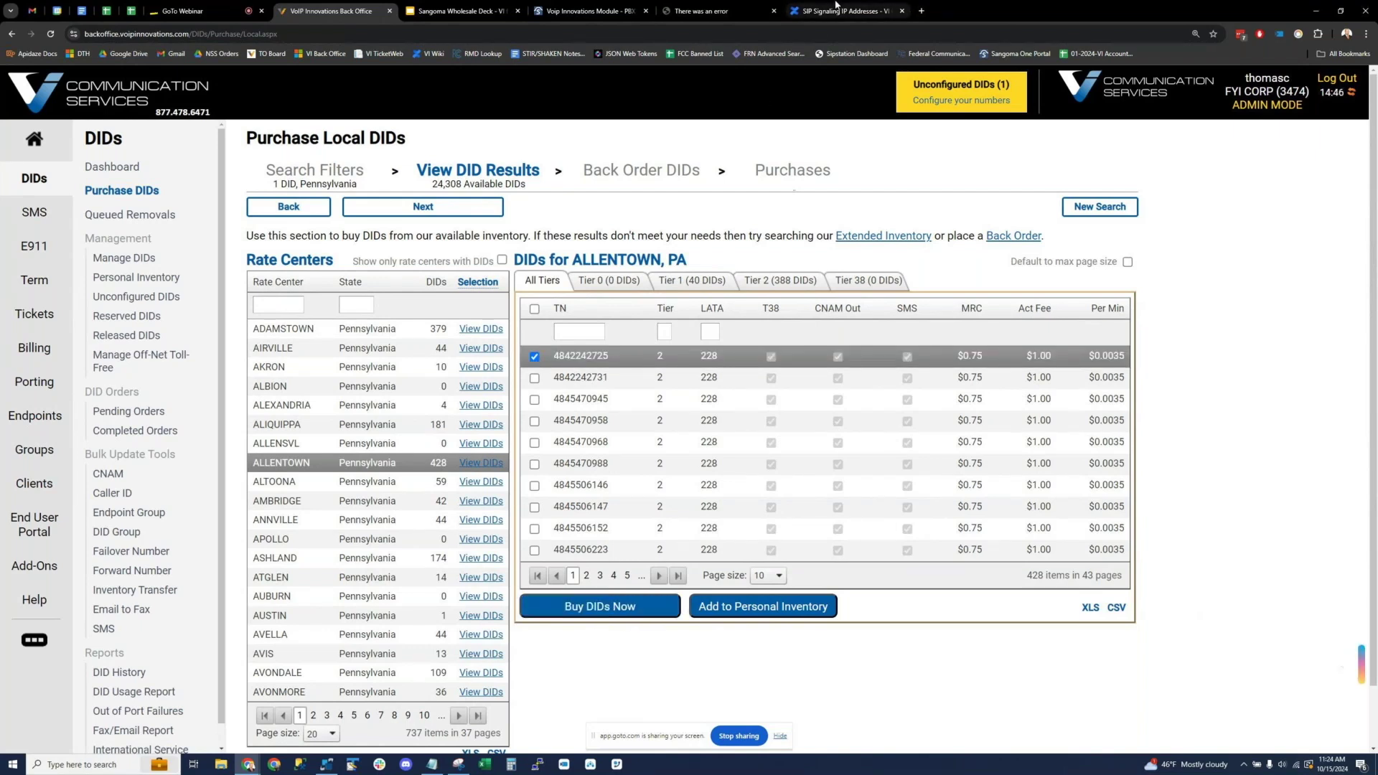
Open the DID Configuration Wizard for the unconfigured DID
click(960, 102)
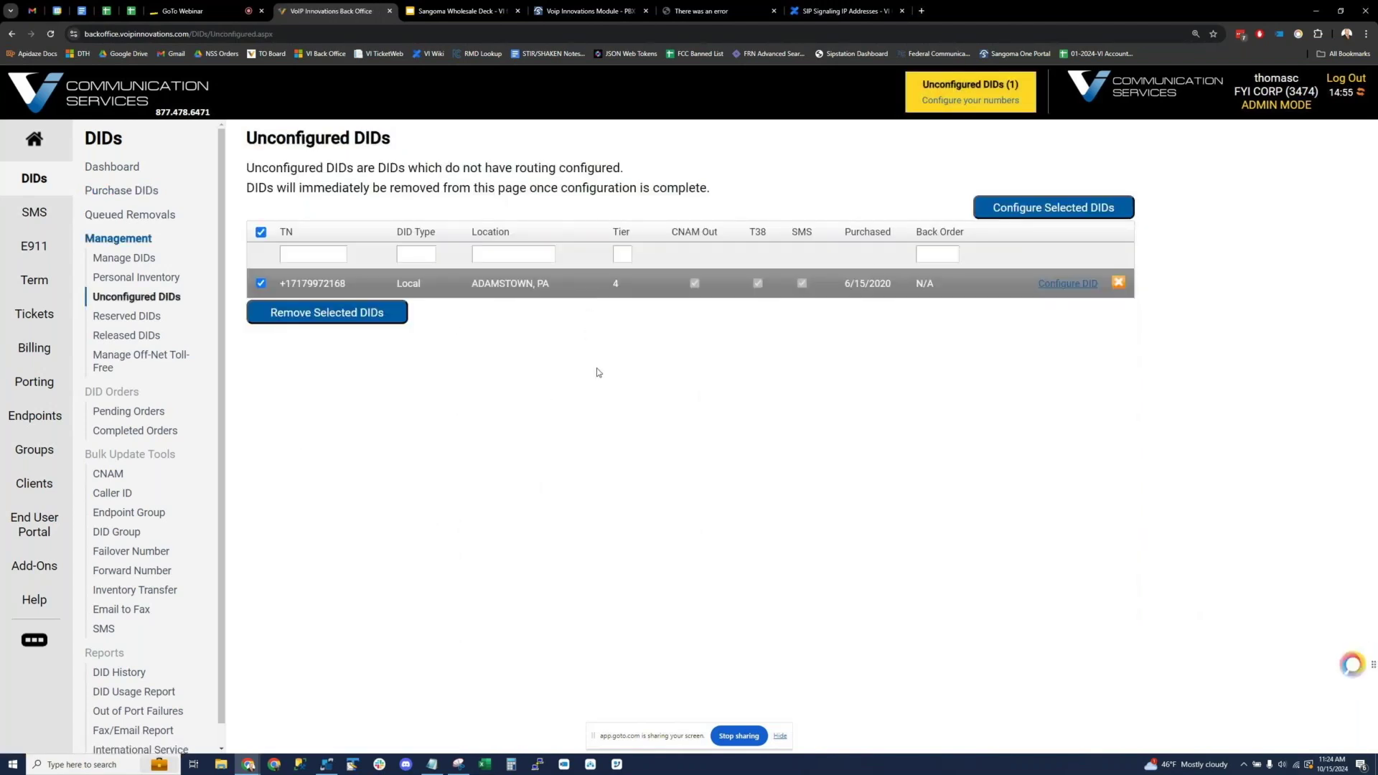
click(1081, 285)
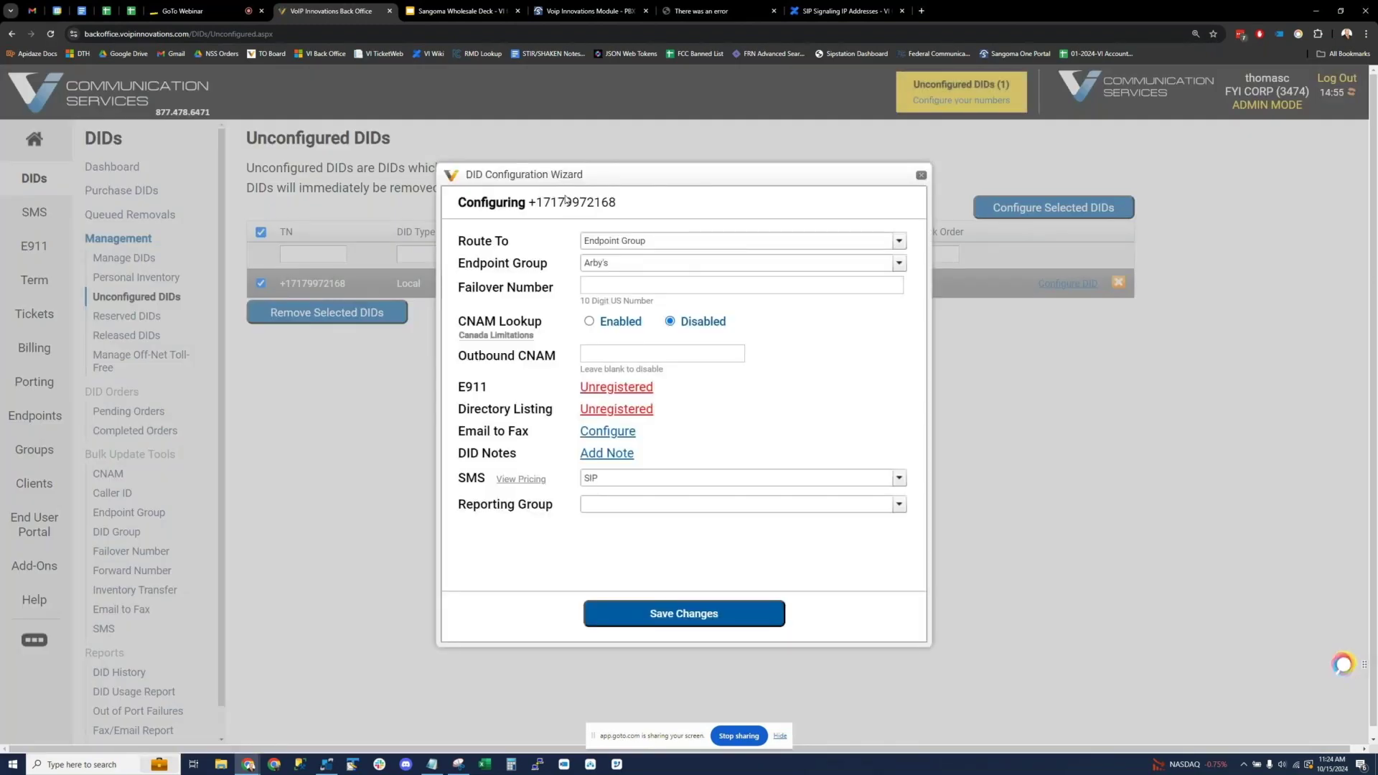
drag(459, 234, 531, 243)
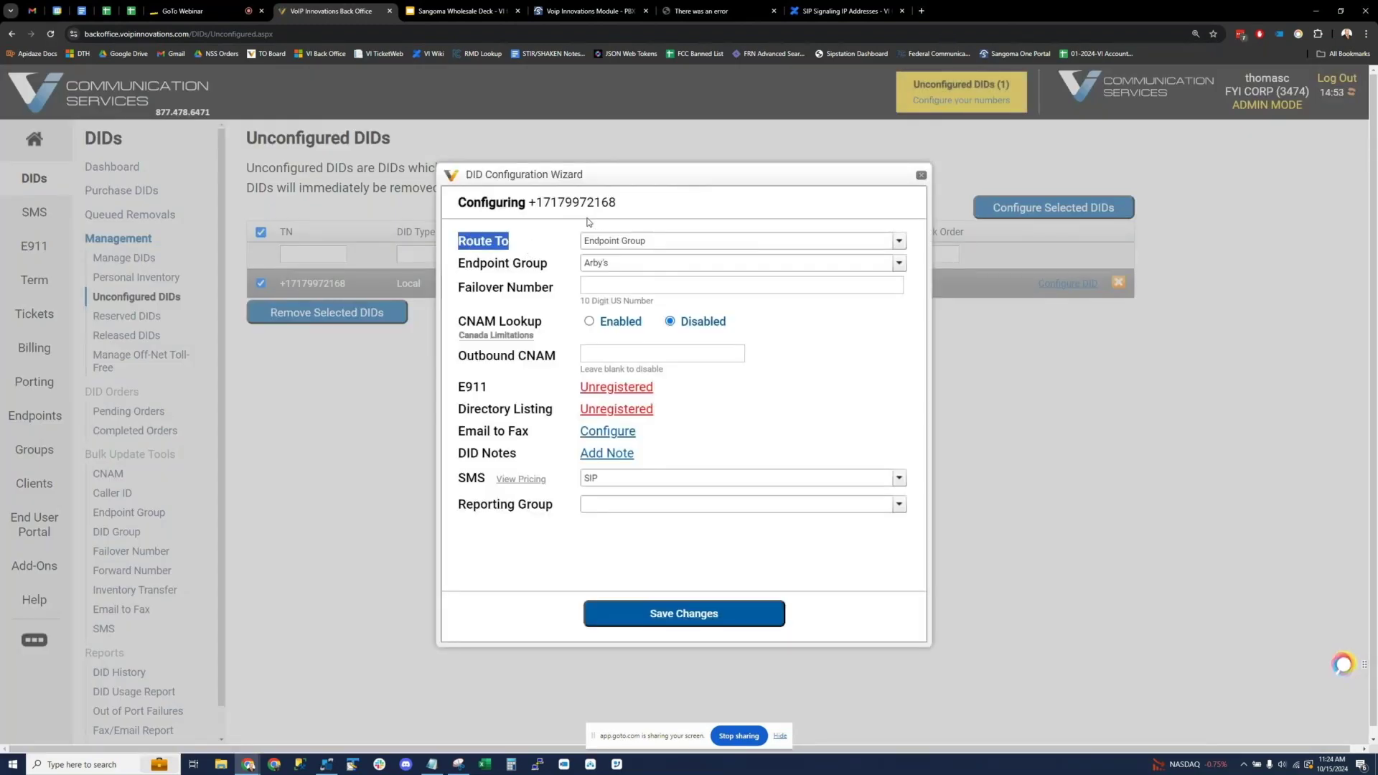
click(683, 244)
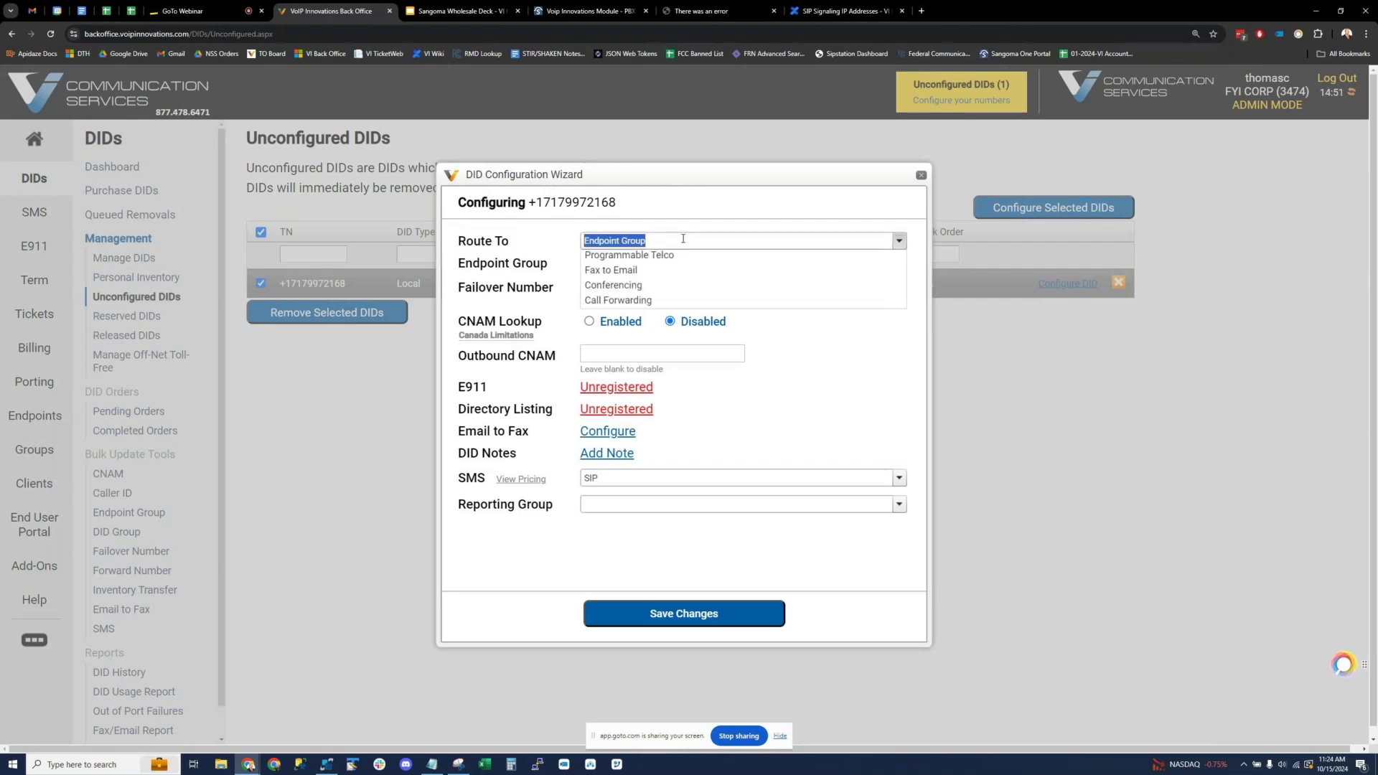
Route the number via Endpoint Group to Free PBX Demo and highlight the Failover Number setting
click(656, 260)
click(656, 259)
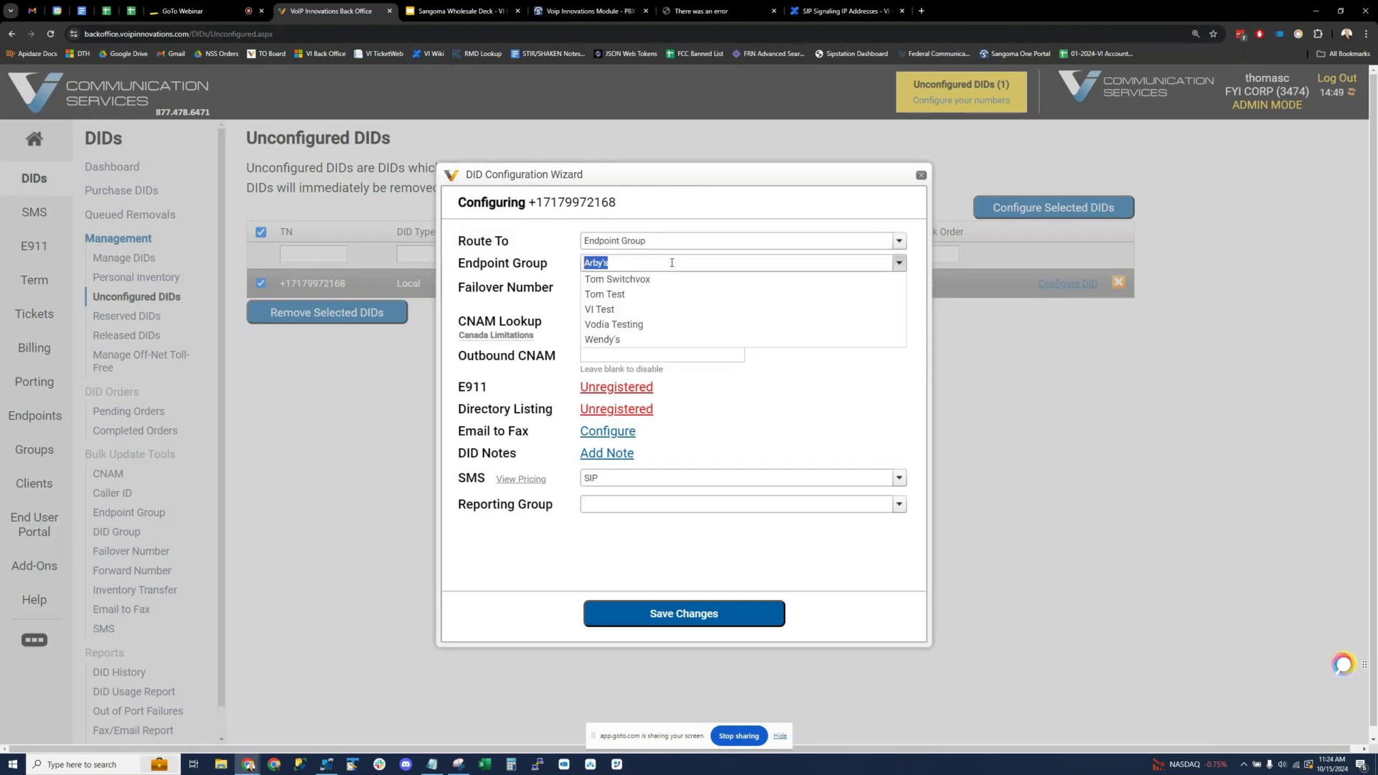
click(650, 344)
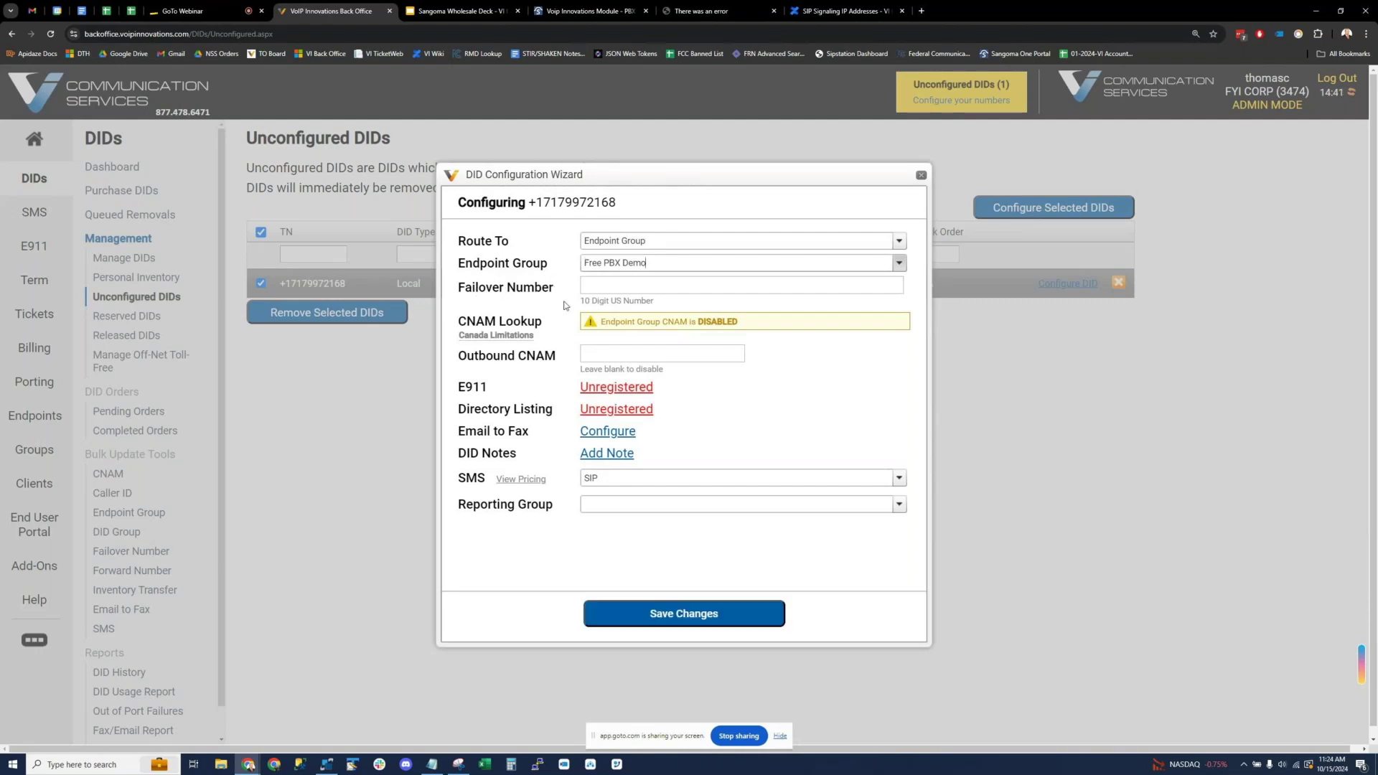
drag(465, 288, 574, 296)
drag(459, 288, 593, 288)
click(593, 289)
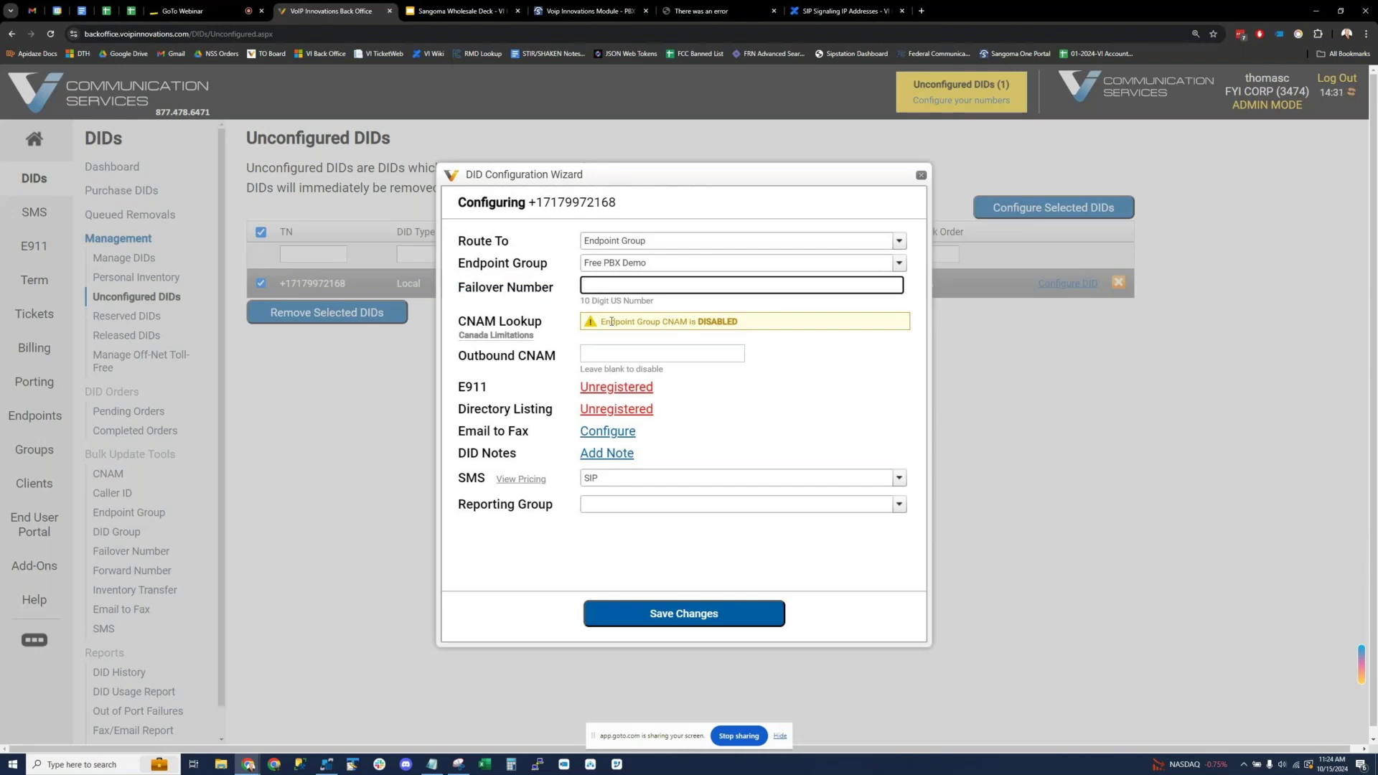
text(55)
double_click(619, 289)
key(BackSpace)
mouse_move(493, 336)
drag(458, 321, 547, 328)
click(510, 566)
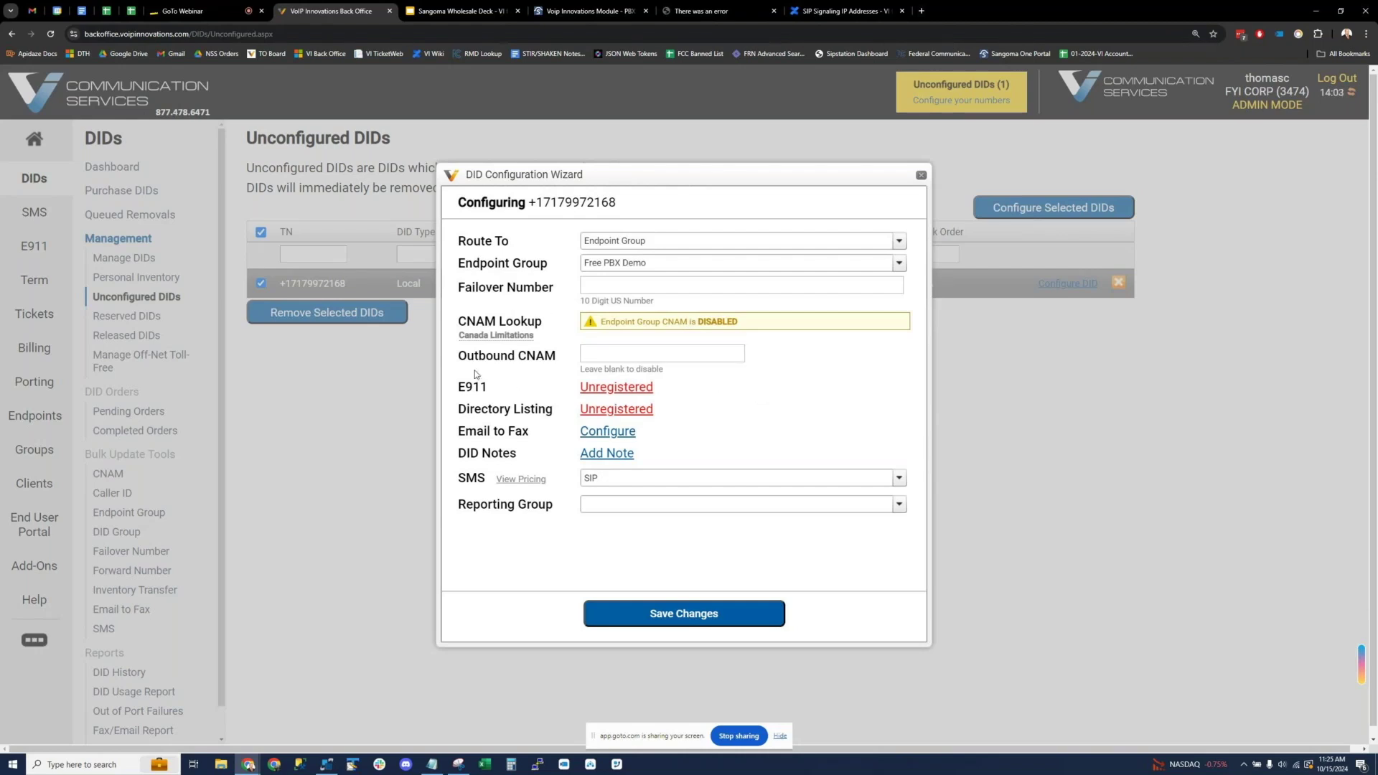
drag(458, 358, 551, 357)
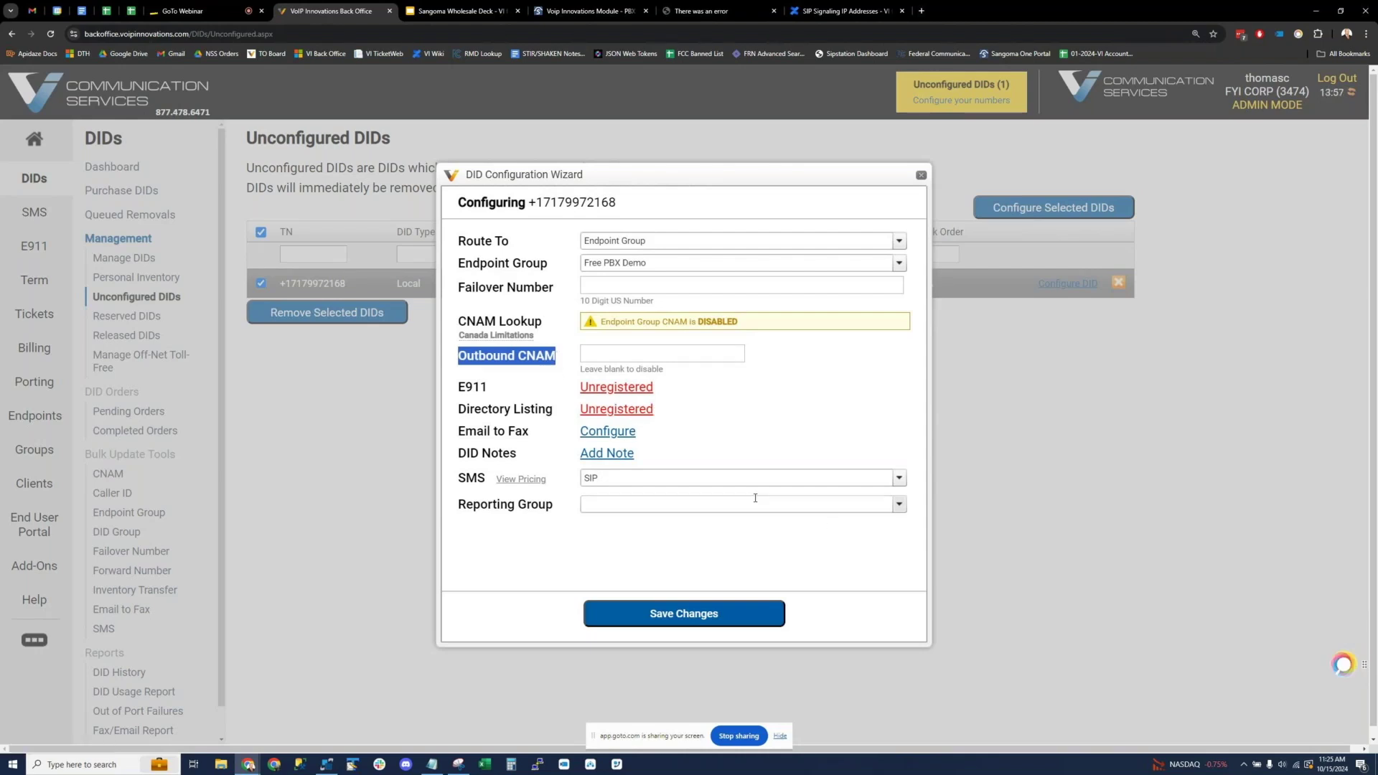
click(502, 352)
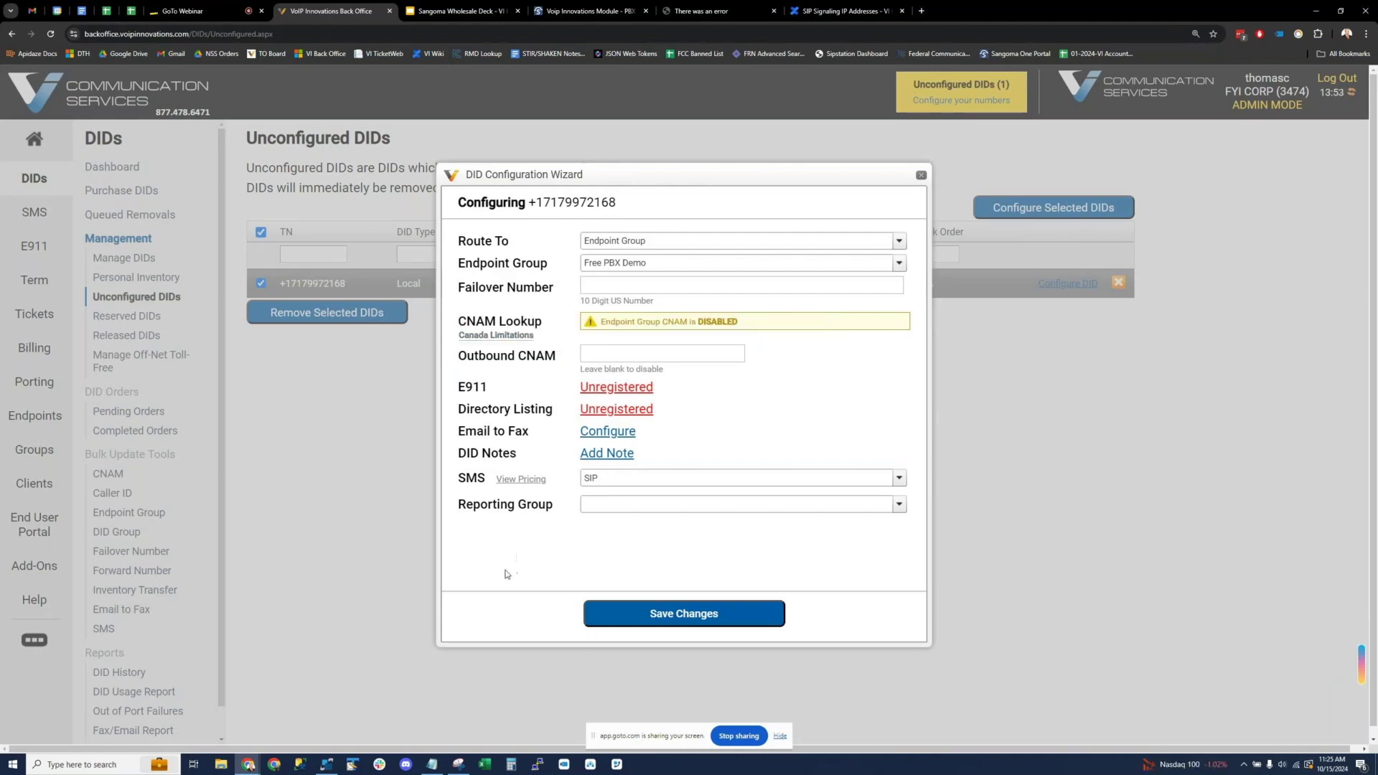
drag(460, 321, 543, 323)
click(494, 455)
Route the DID to Burger King with CNAM Lookup left Disabled
click(899, 262)
click(718, 300)
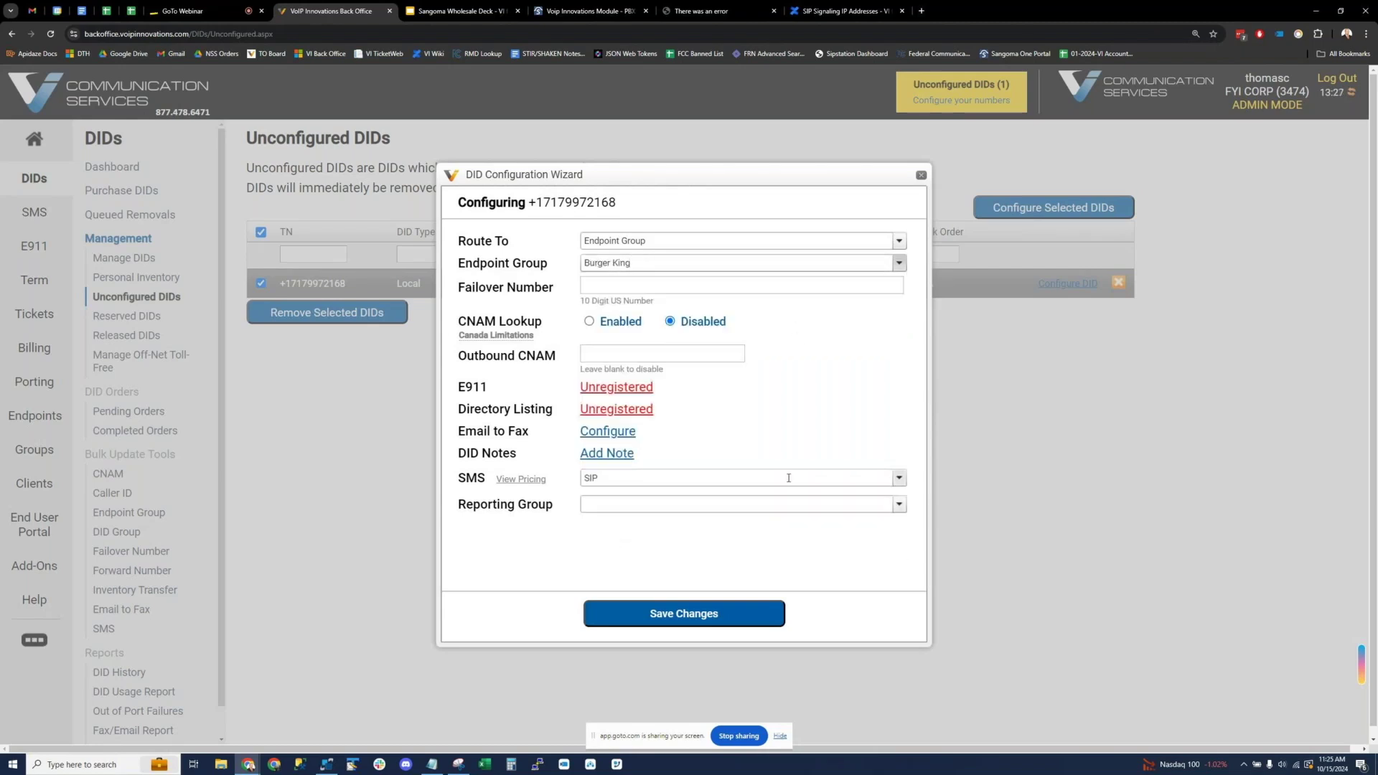
click(588, 321)
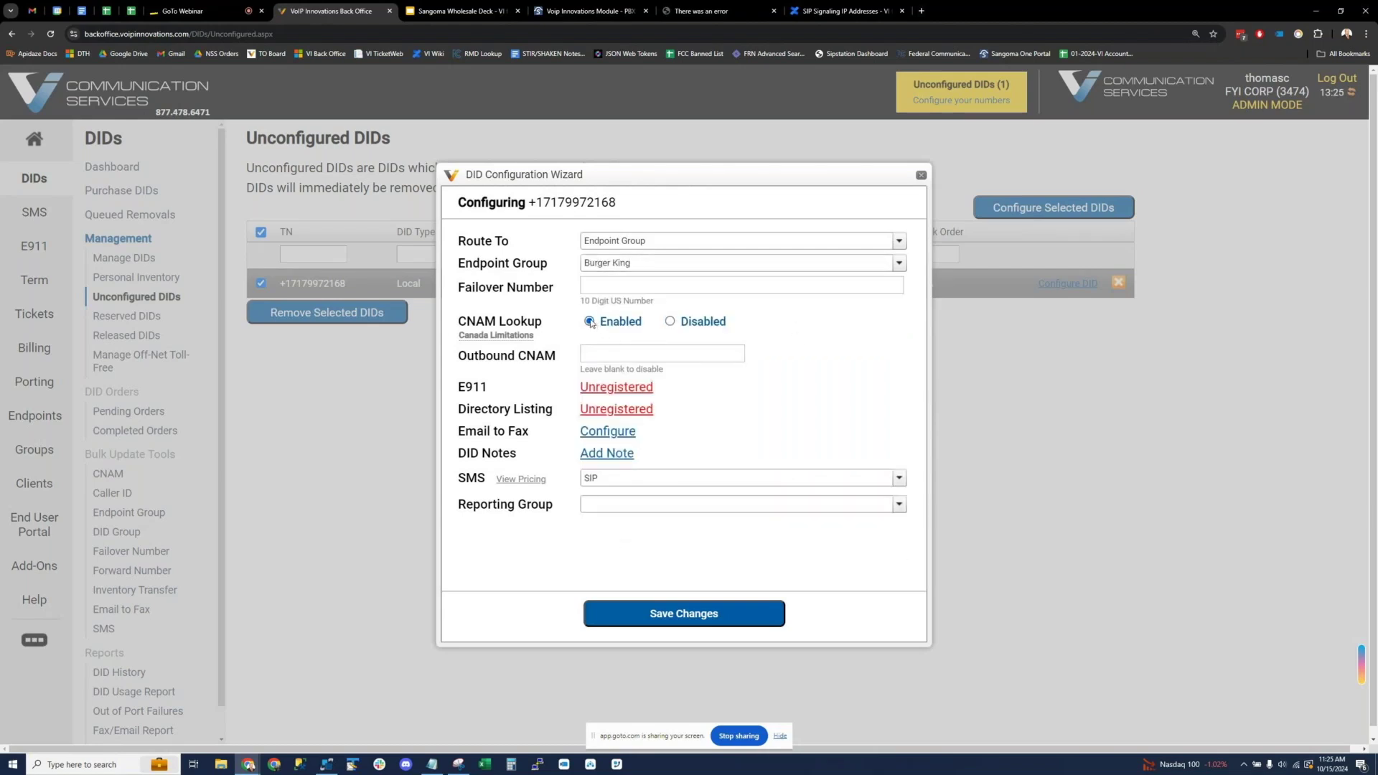
click(672, 323)
drag(459, 326, 545, 327)
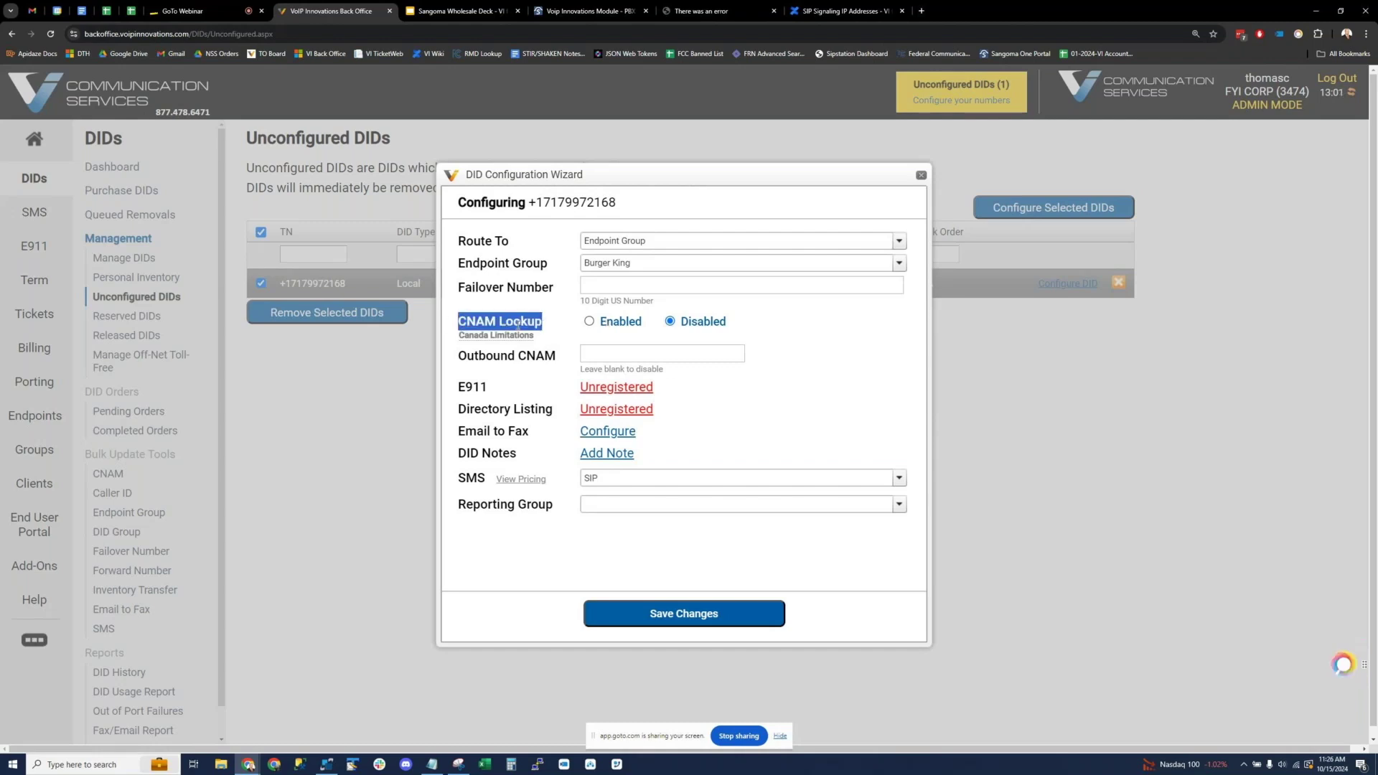
drag(460, 356, 557, 356)
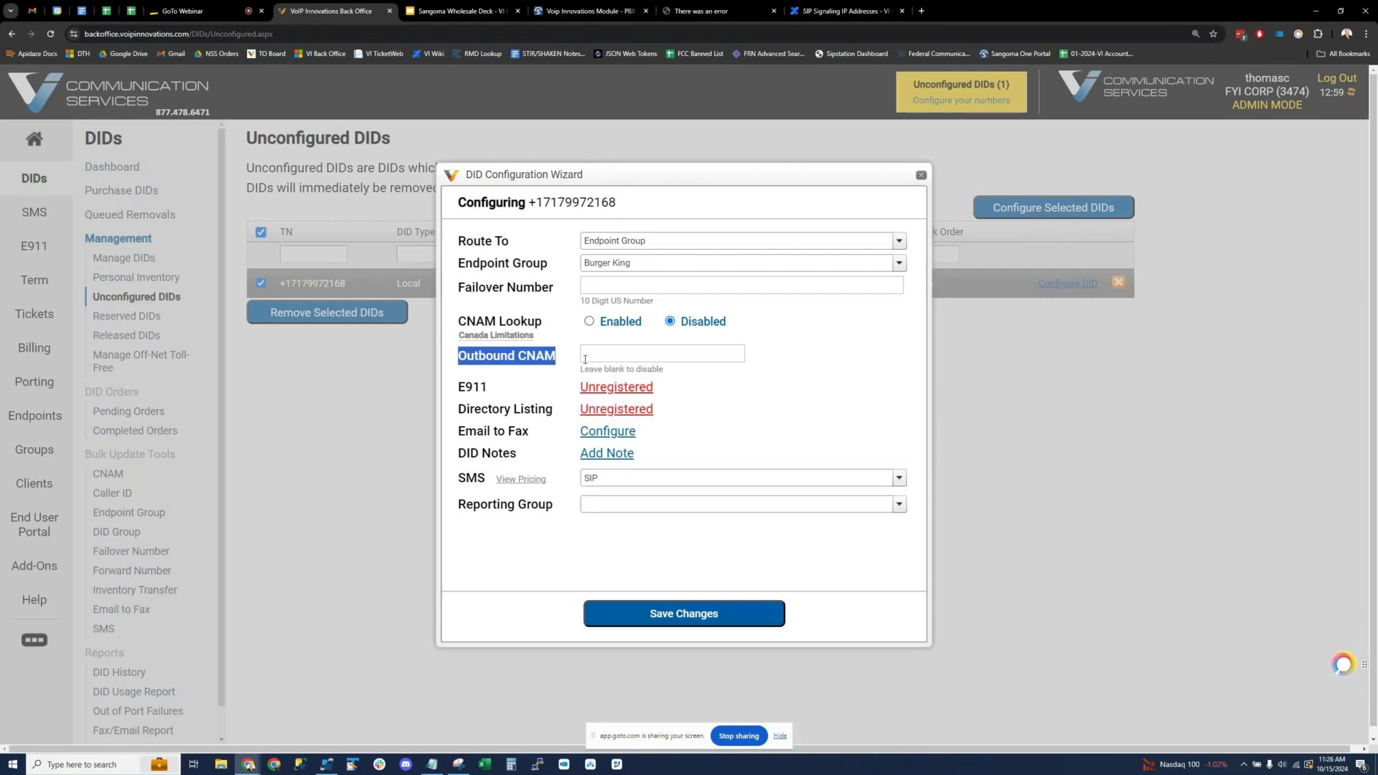
Fill Outbound CNAM from the saved name, then clear it to leave it blank
click(622, 354)
click(700, 388)
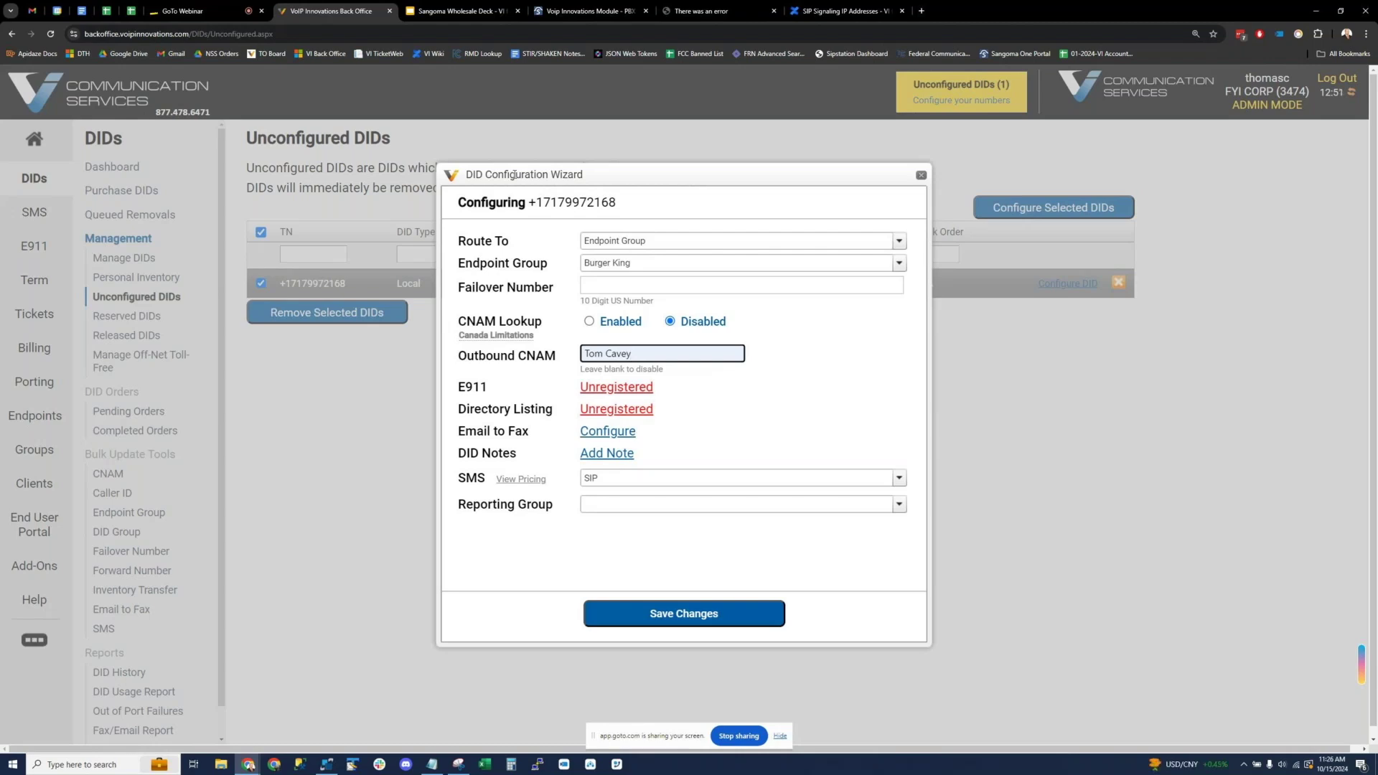
drag(552, 196, 616, 201)
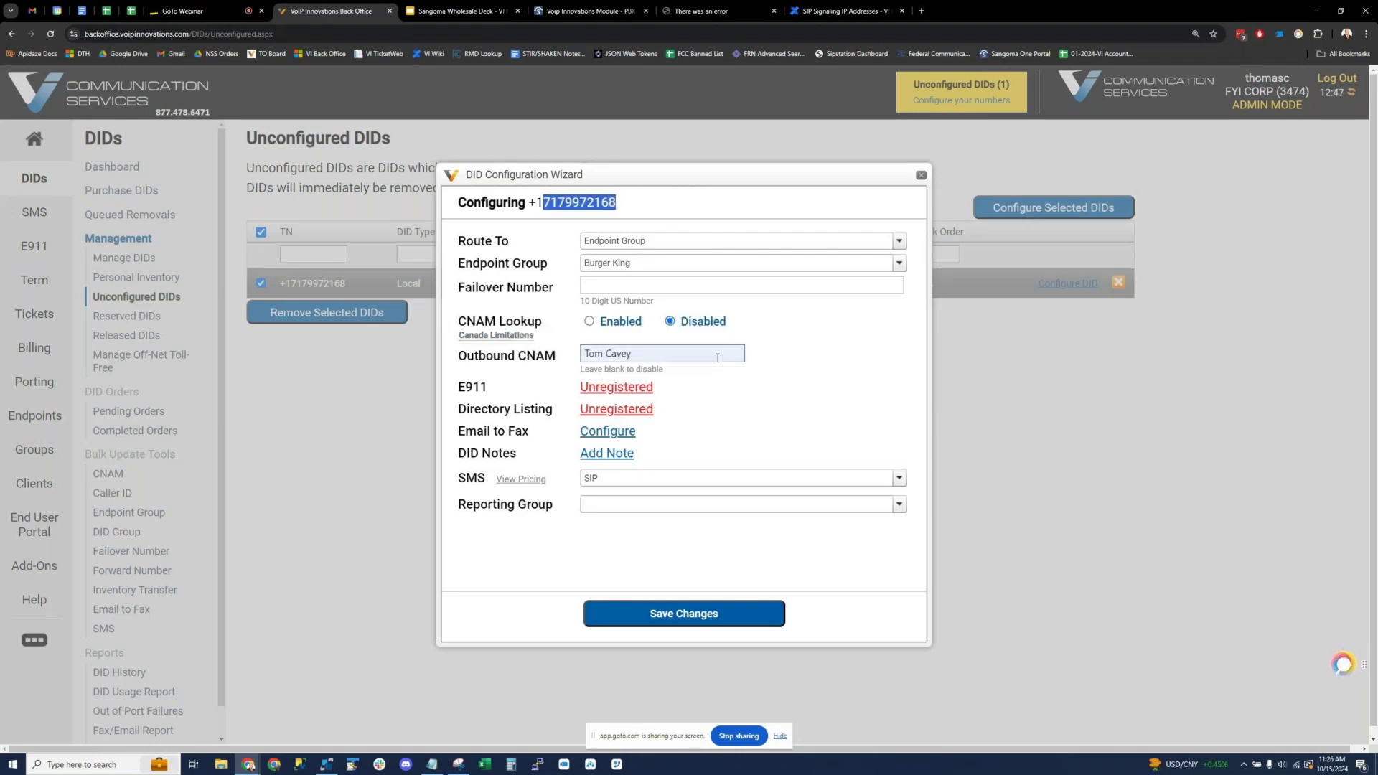
triple_click(624, 352)
key(BackSpace)
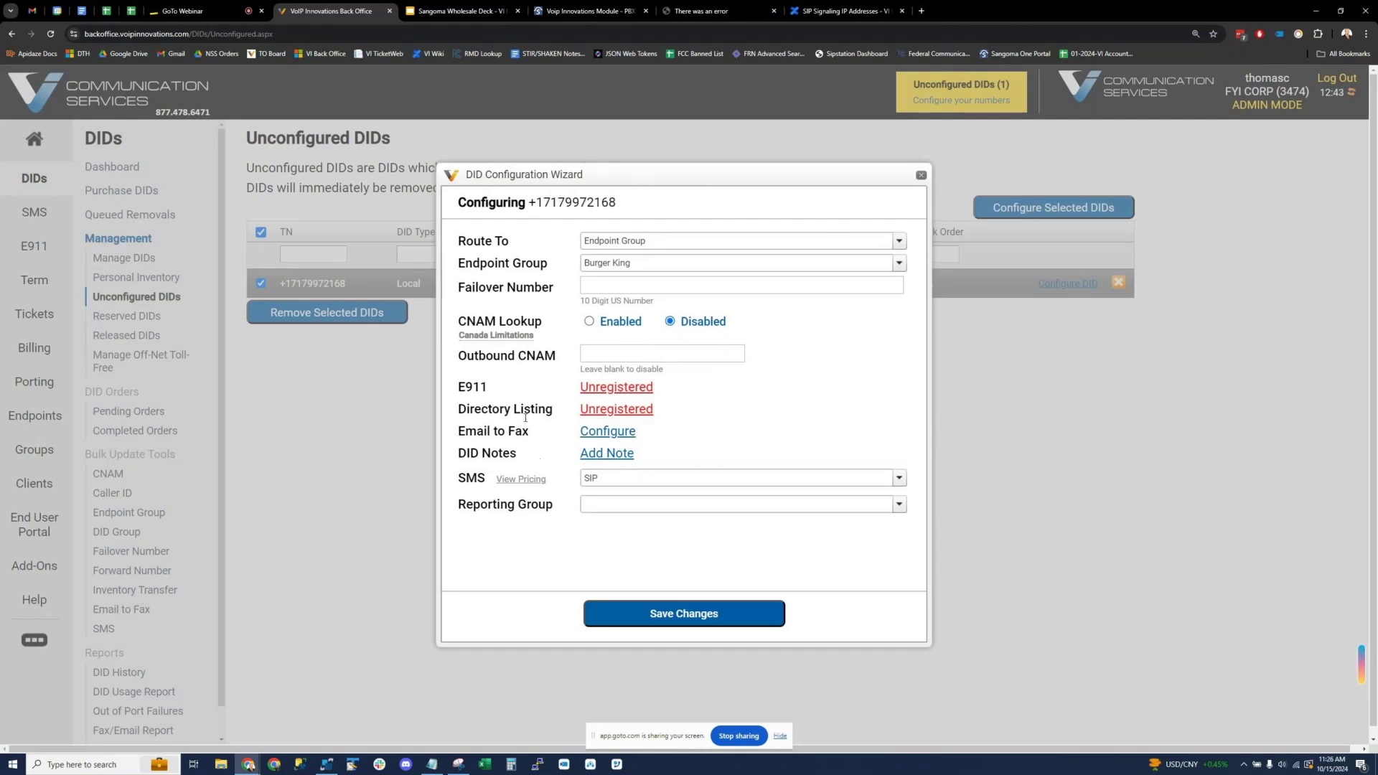
triple_click(465, 386)
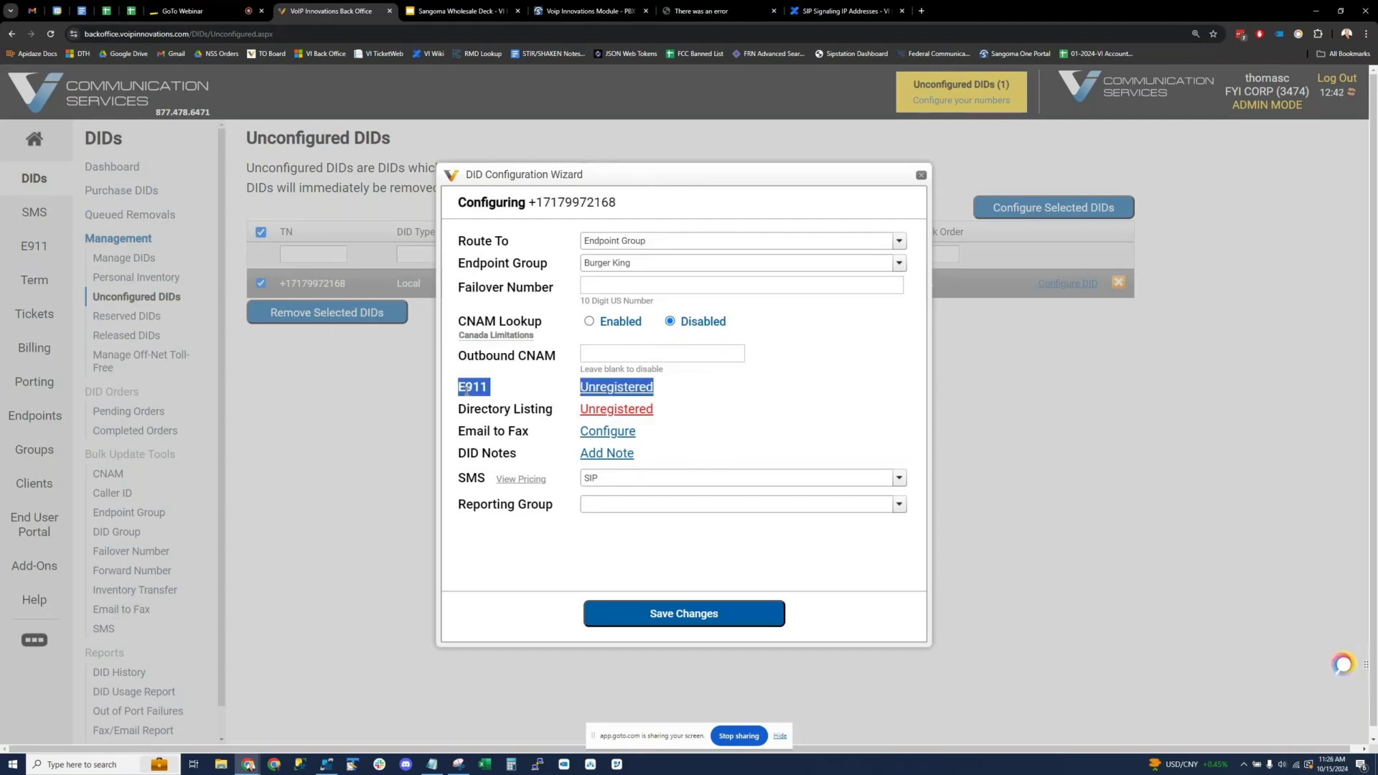
Open the Emergency 911 Configuration form from the E911 Unregistered link
click(795, 417)
click(603, 388)
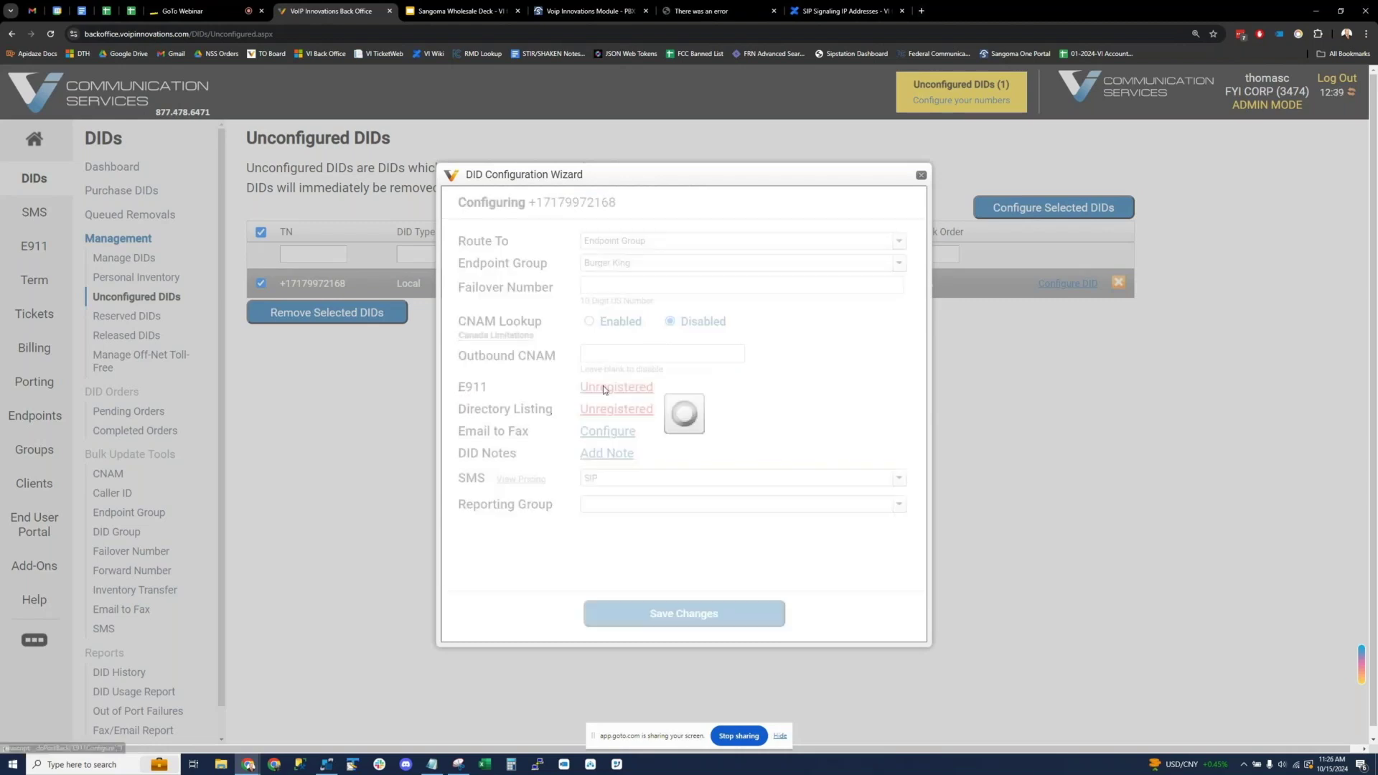
click(615, 613)
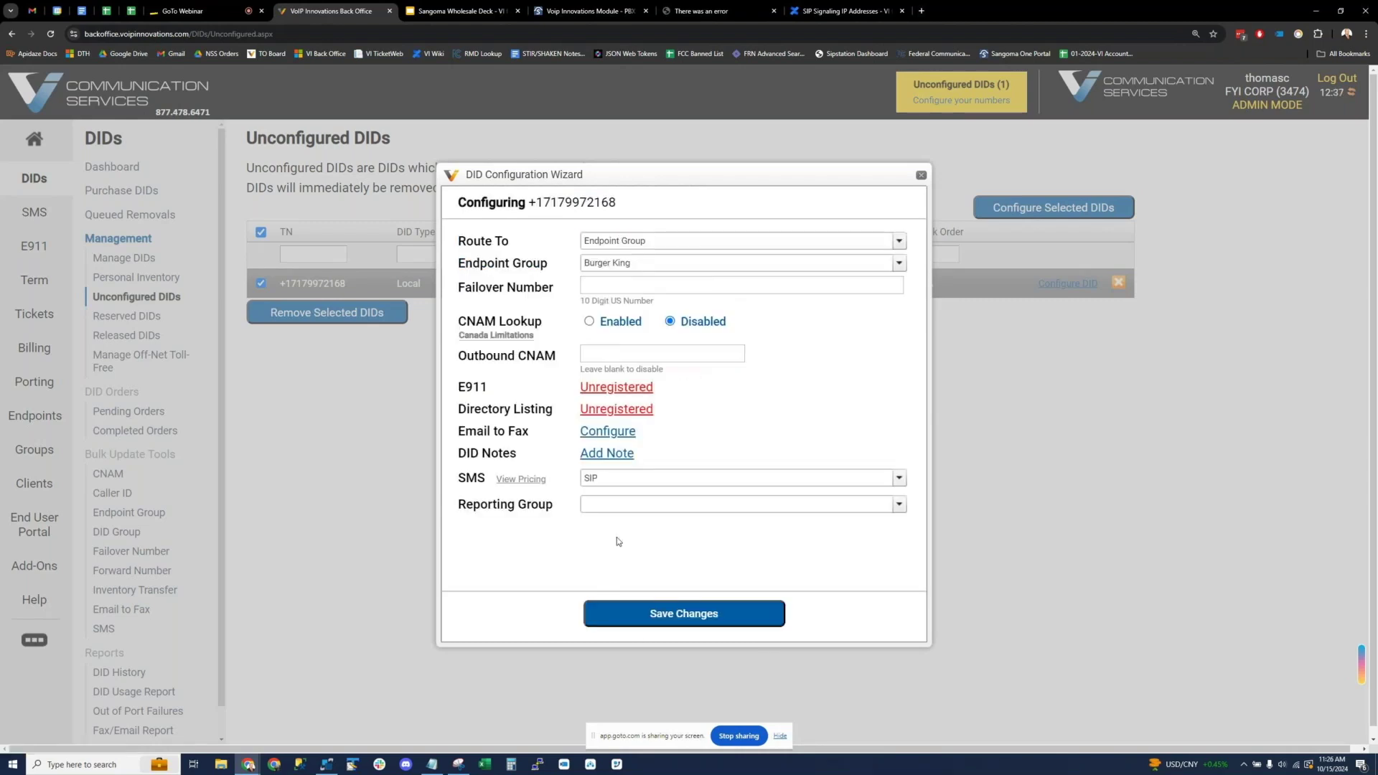
click(603, 389)
Fill Display Name with 'Test' and Address Line 2 with 'Room 24' from saved entries
click(504, 288)
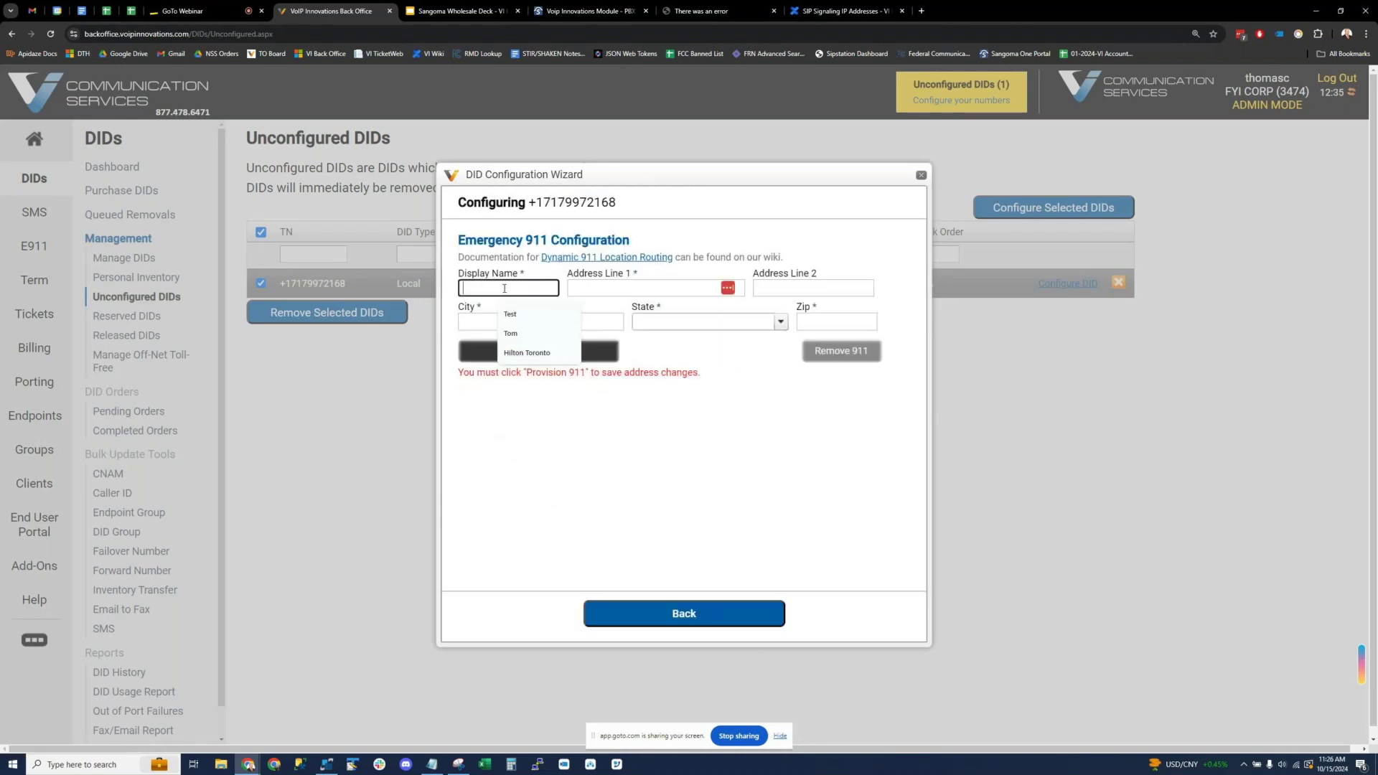
click(510, 313)
click(830, 532)
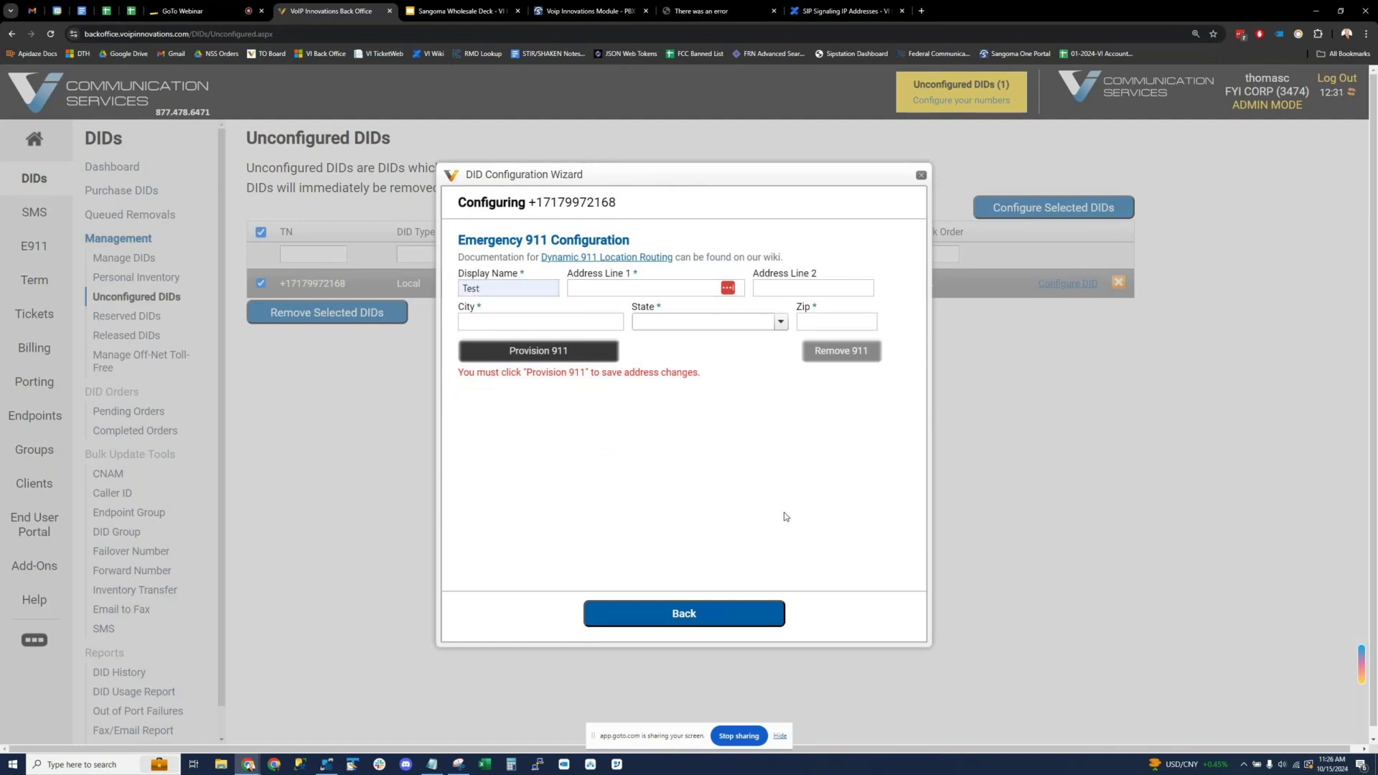
click(813, 288)
click(819, 308)
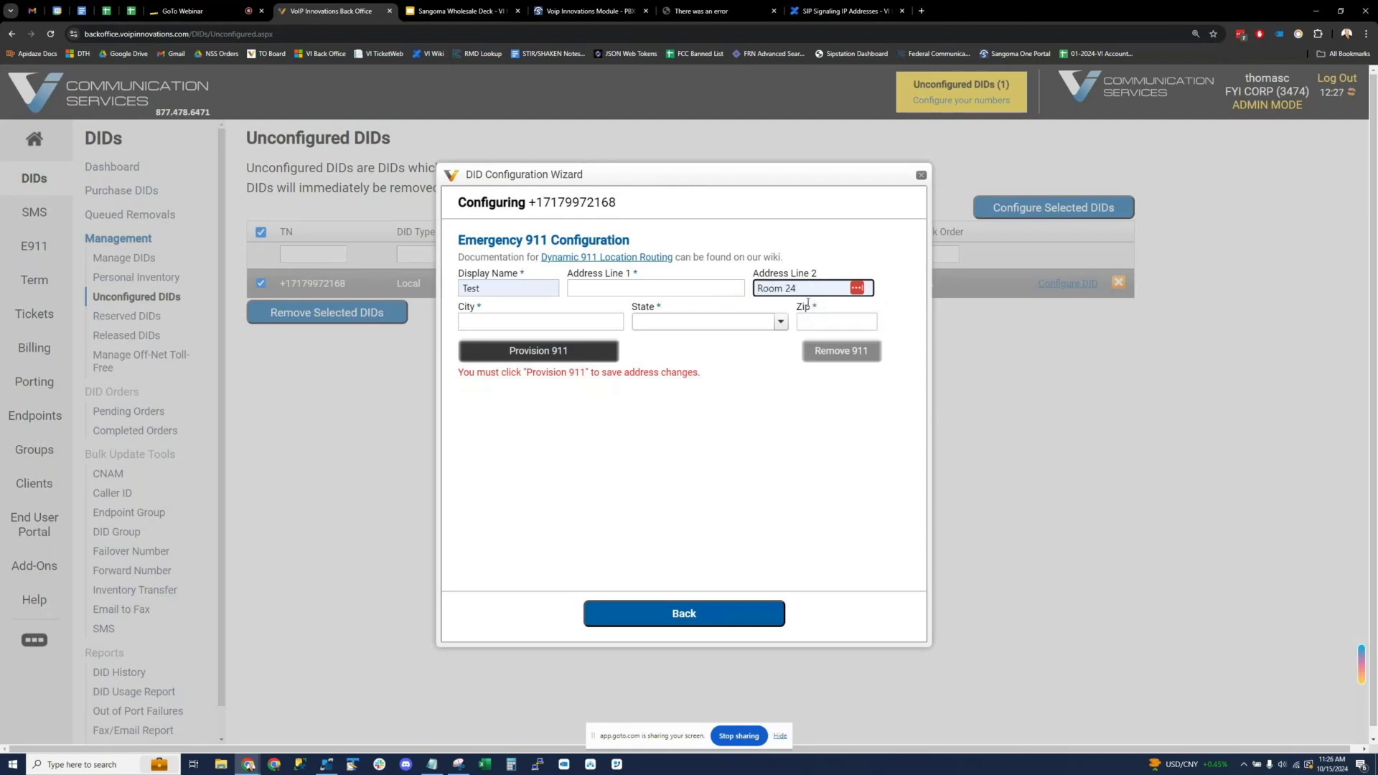
click(756, 495)
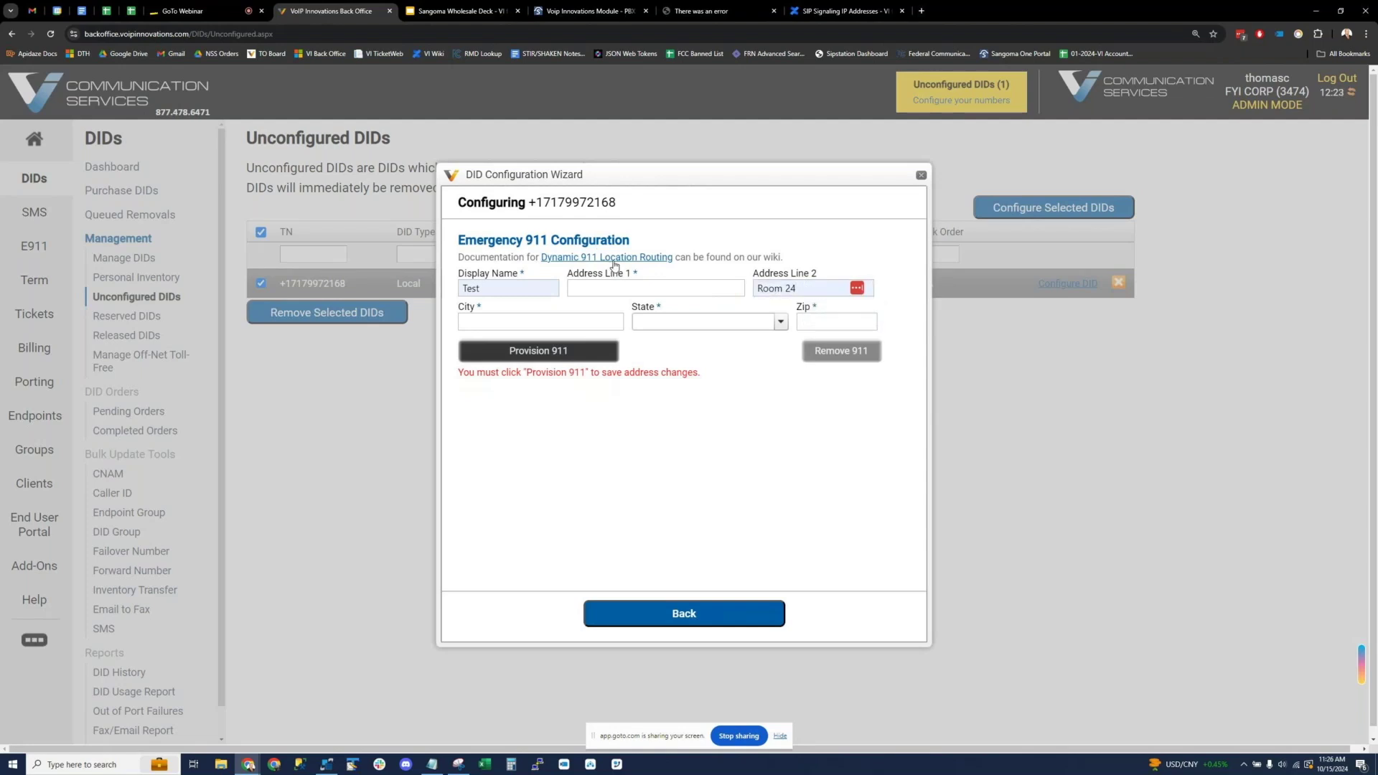
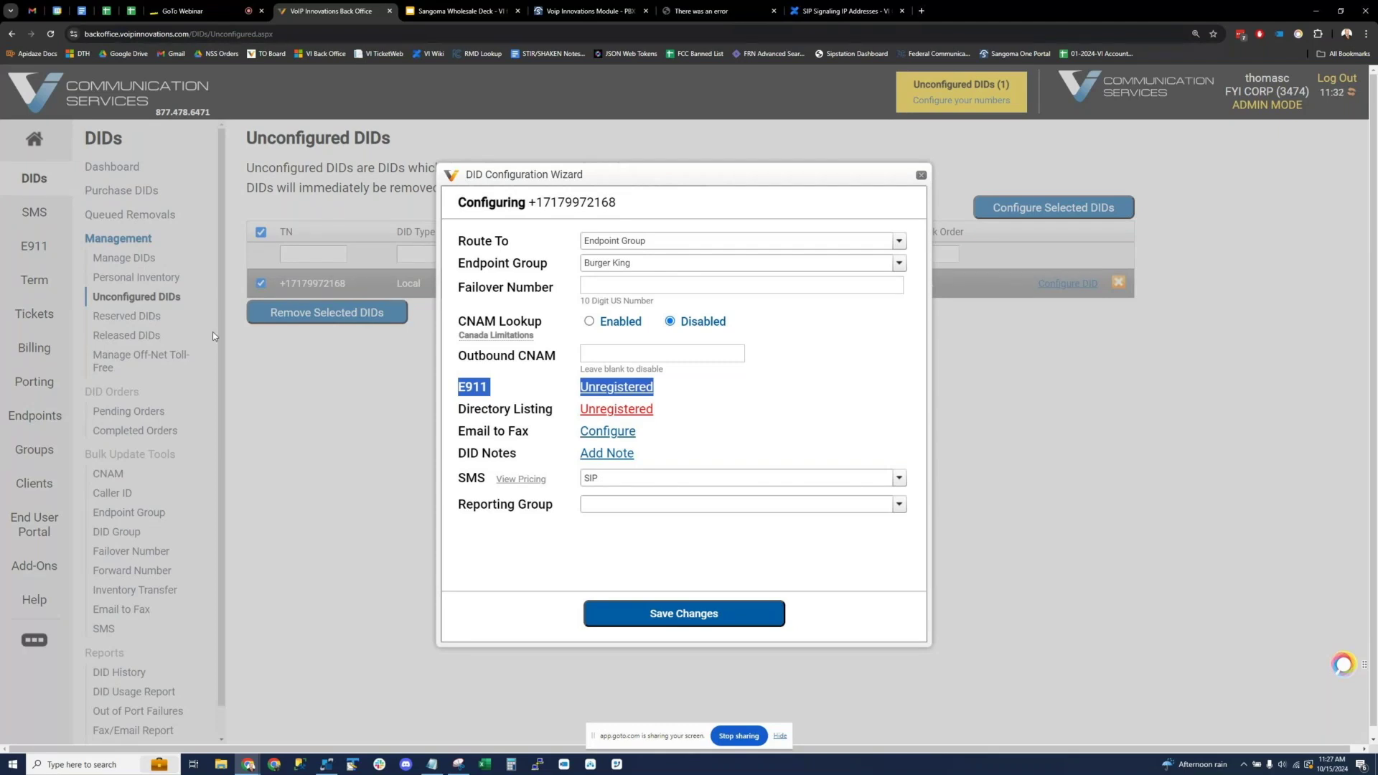
drag(759, 392, 554, 409)
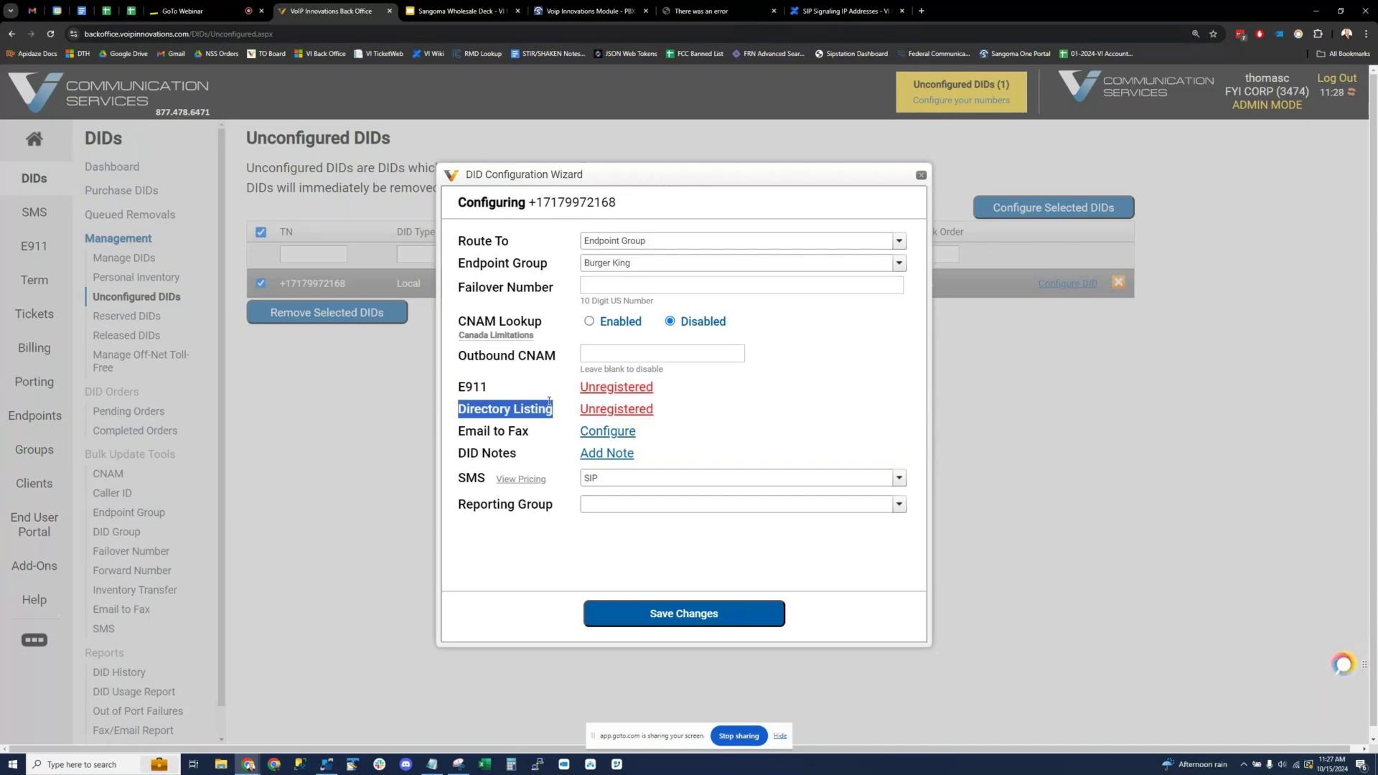
click(624, 410)
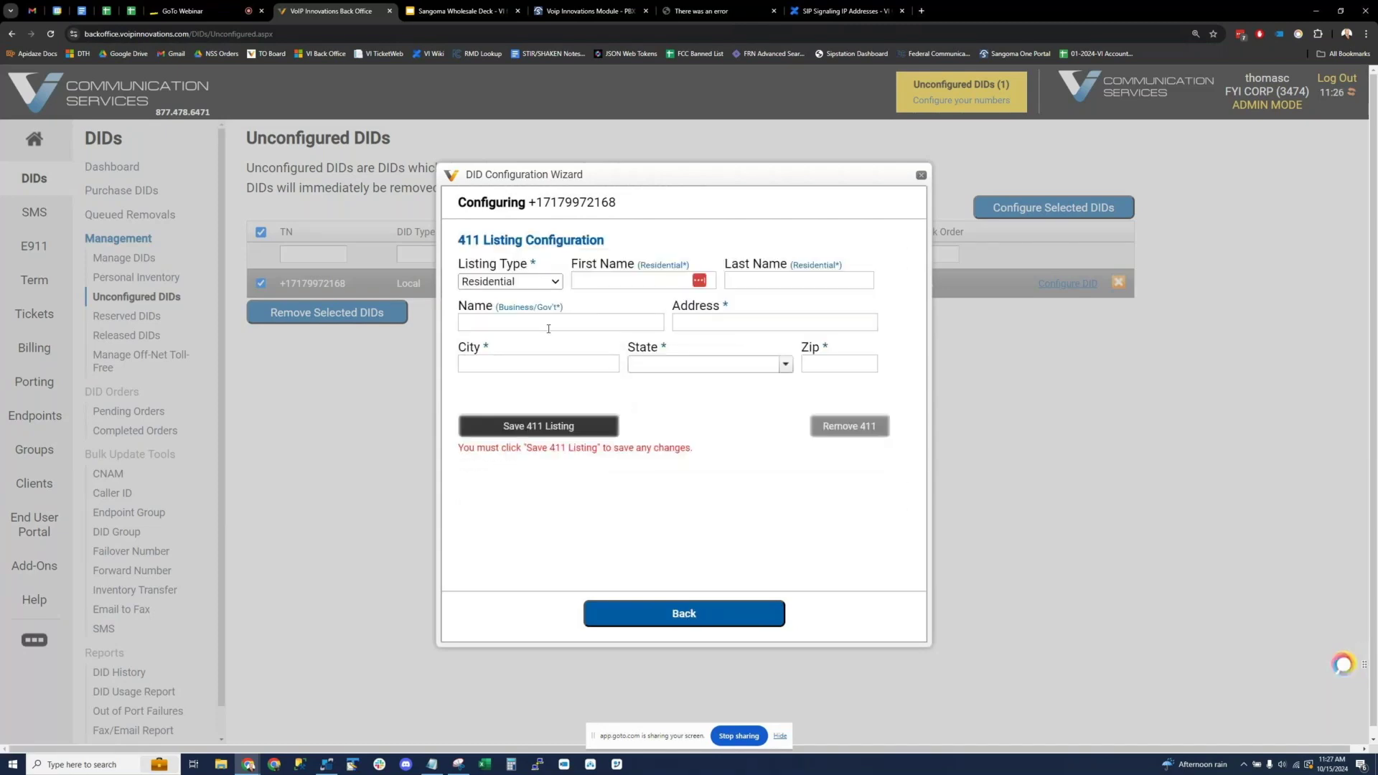
click(516, 281)
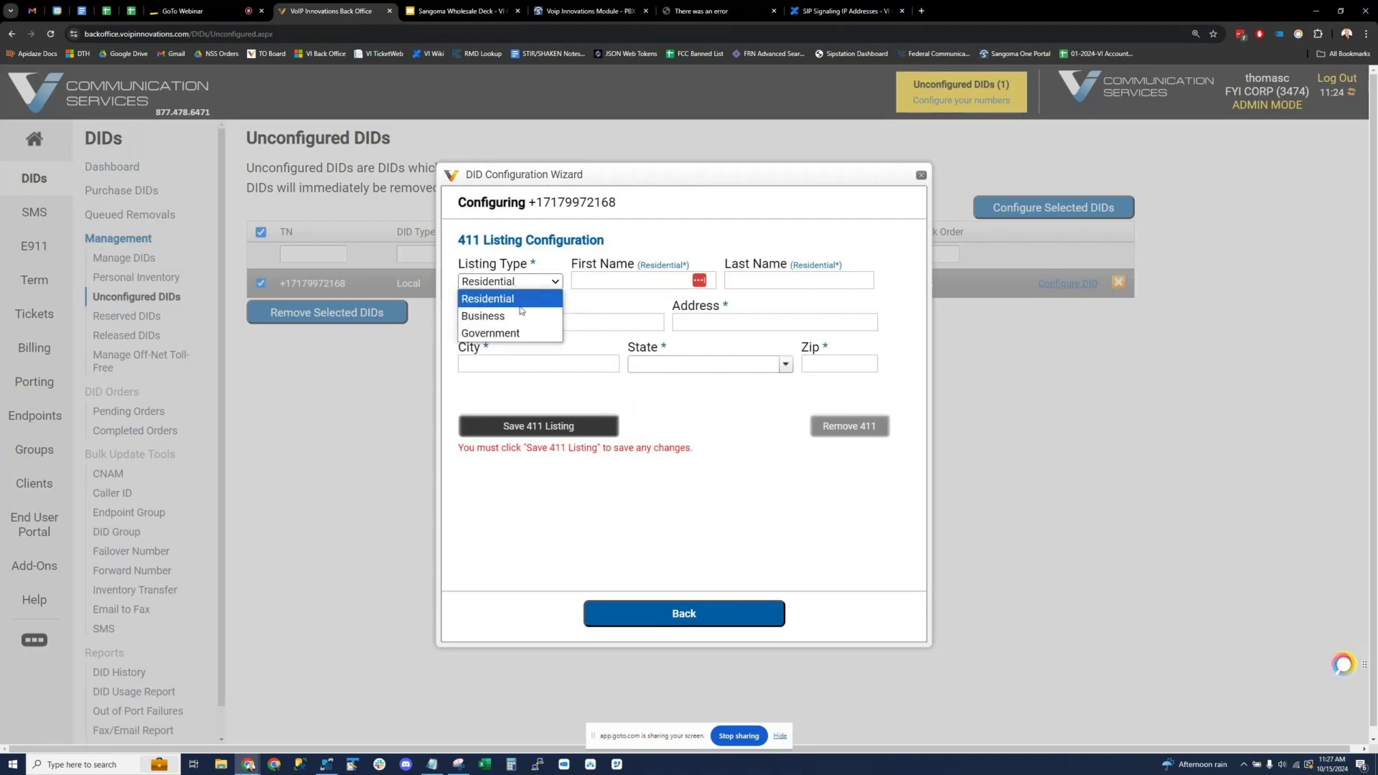
click(752, 498)
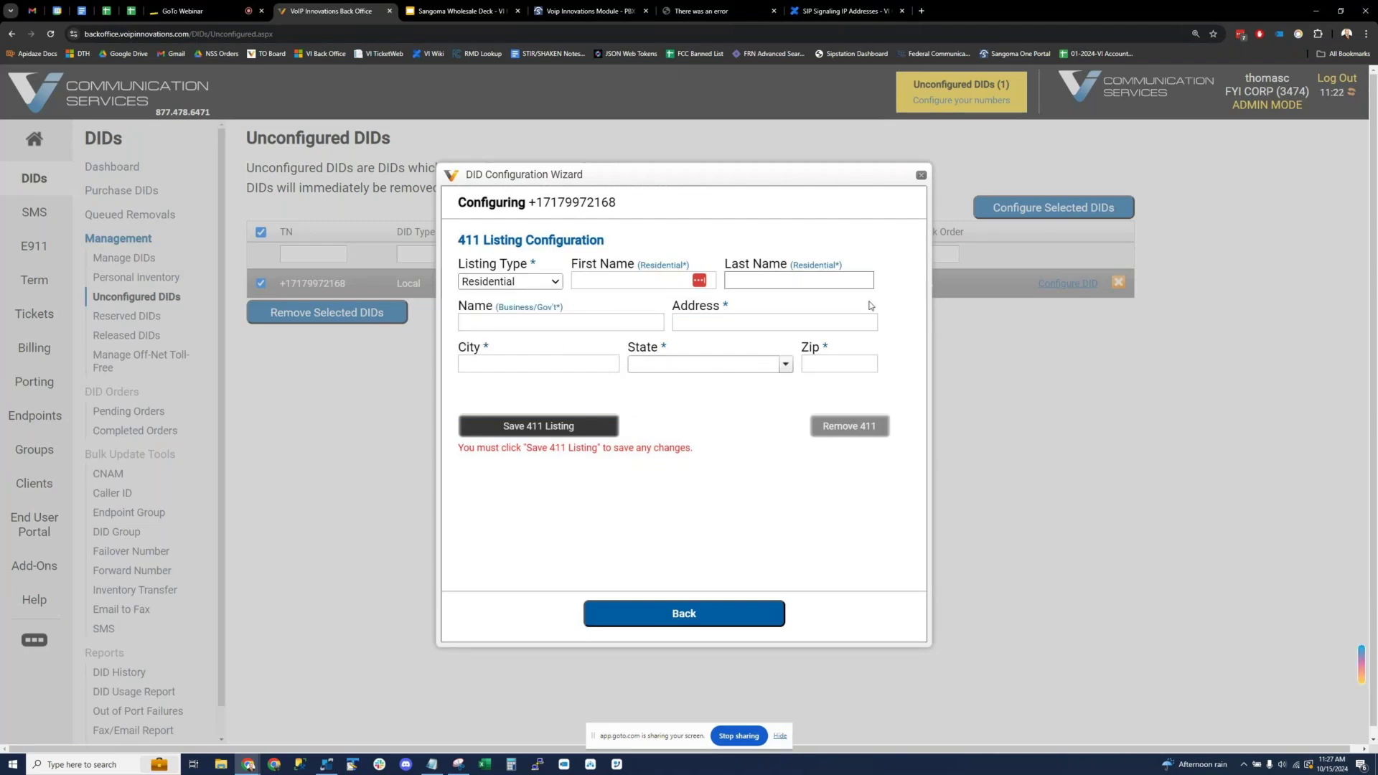
click(762, 611)
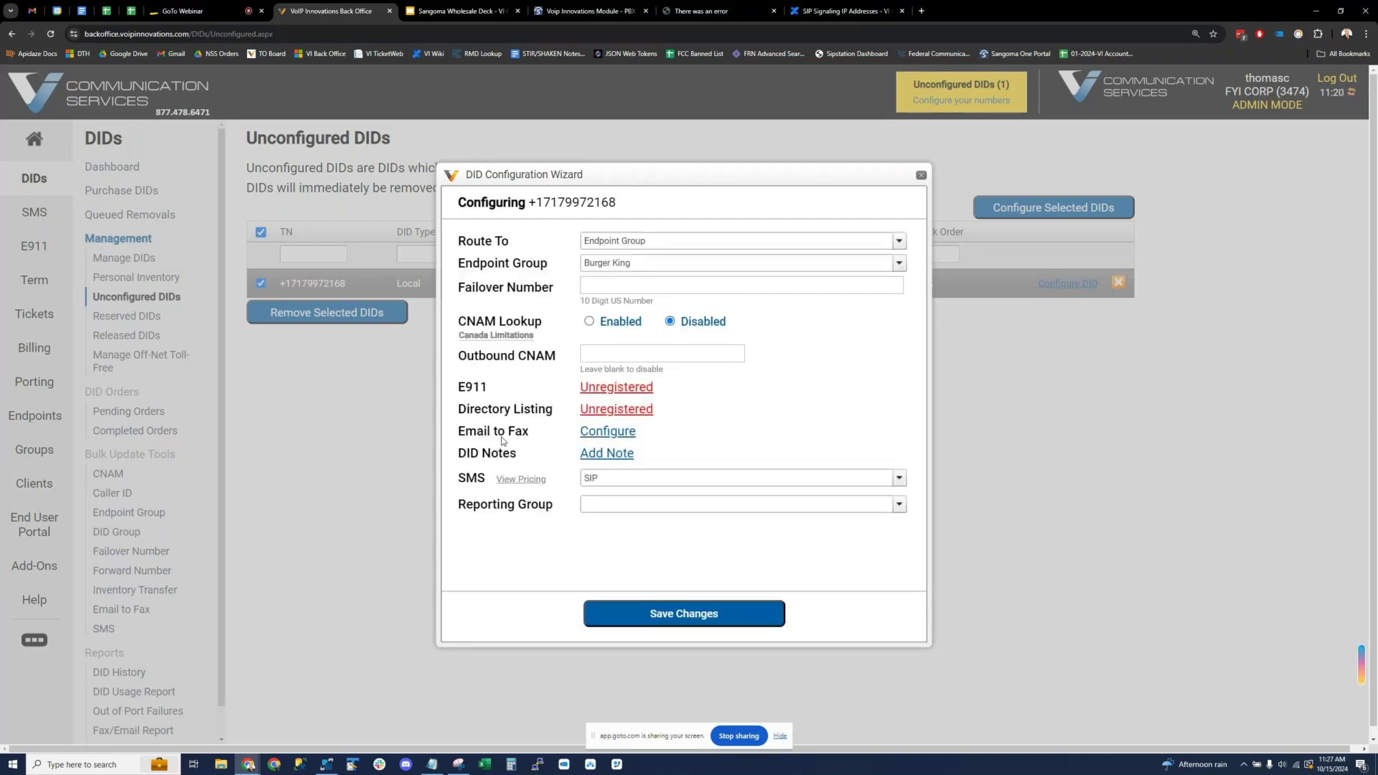
drag(459, 425, 547, 444)
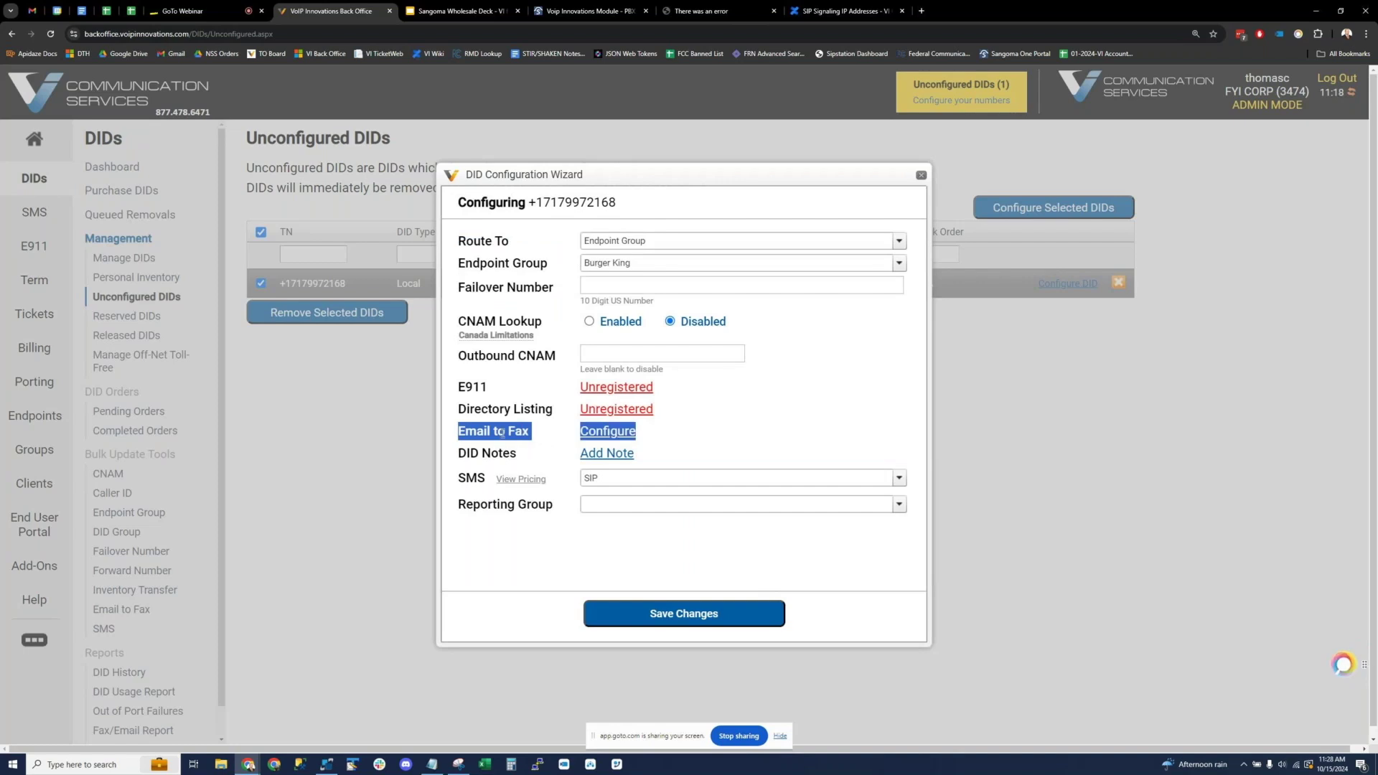
drag(461, 431, 535, 439)
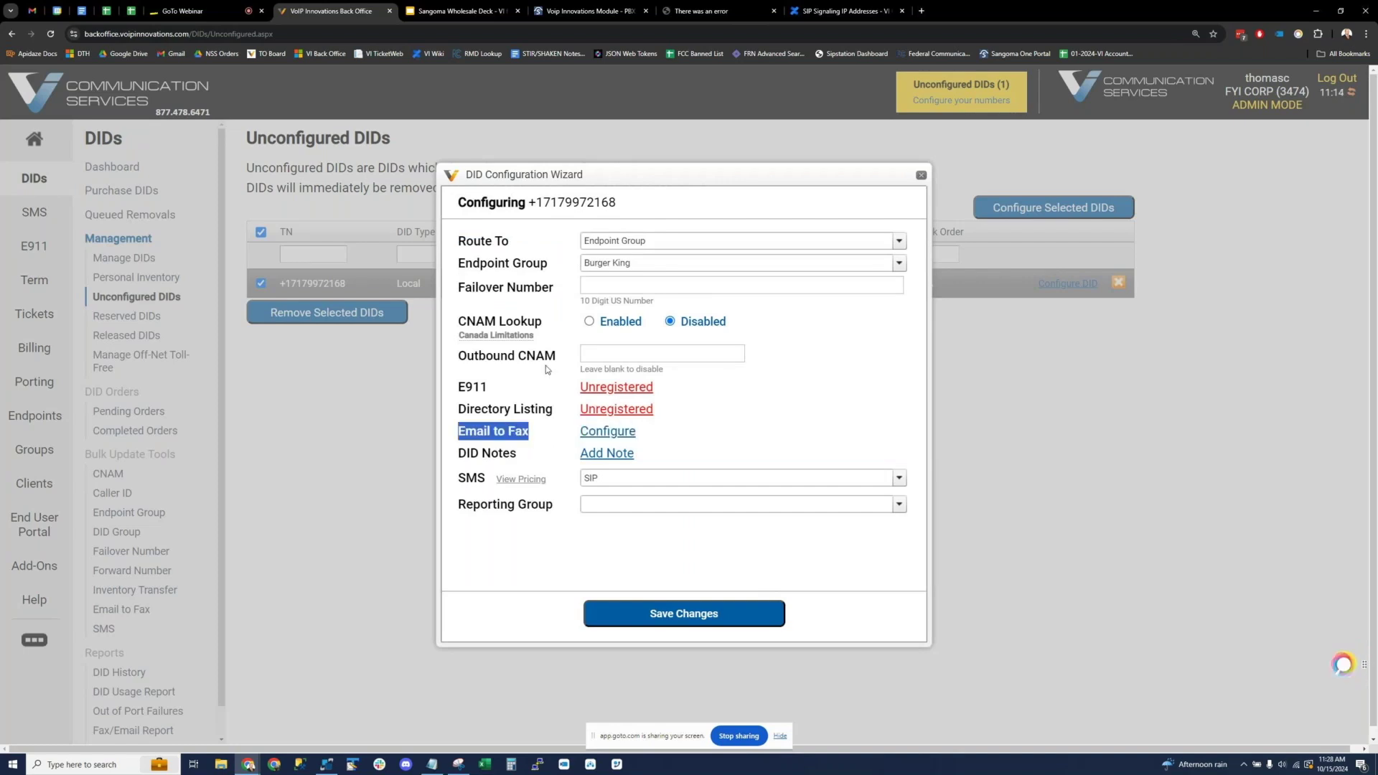
click(622, 431)
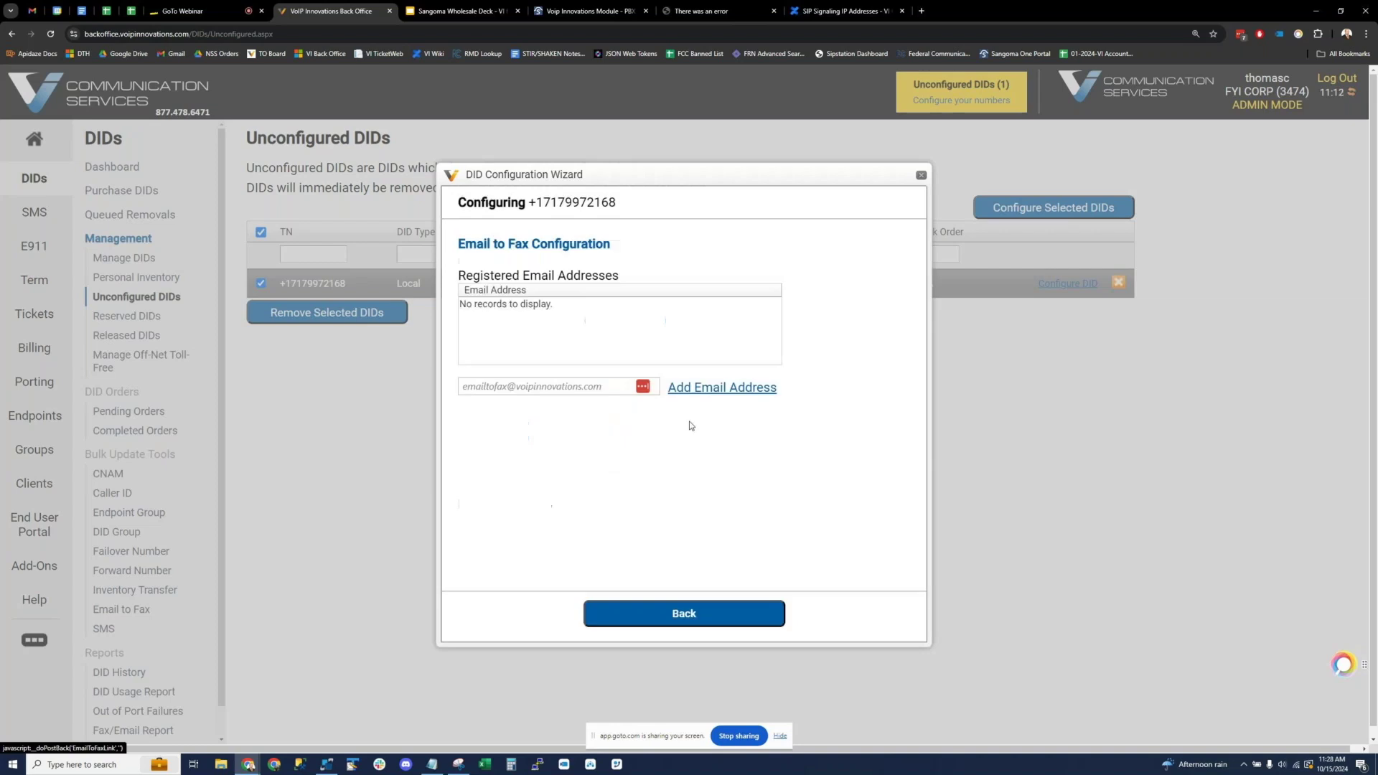
click(527, 386)
click(858, 477)
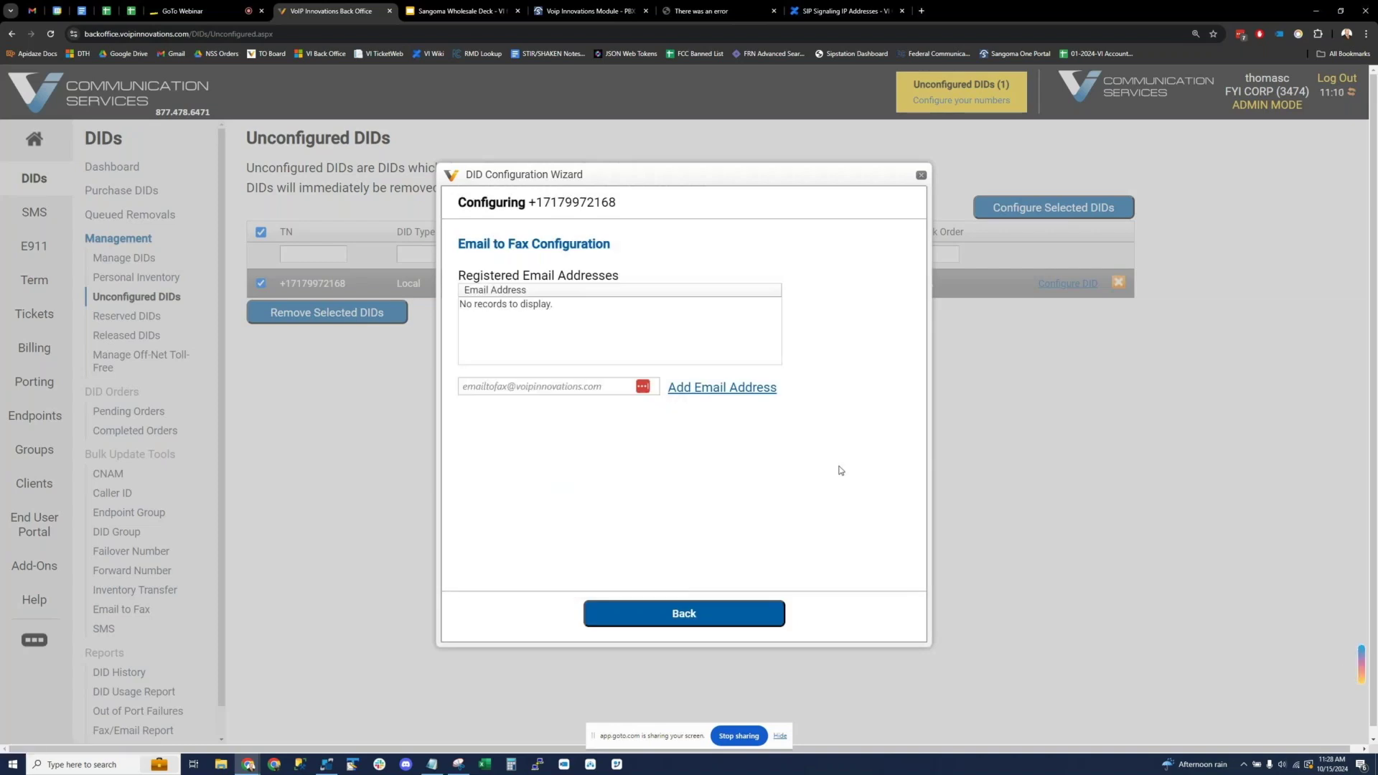
click(700, 610)
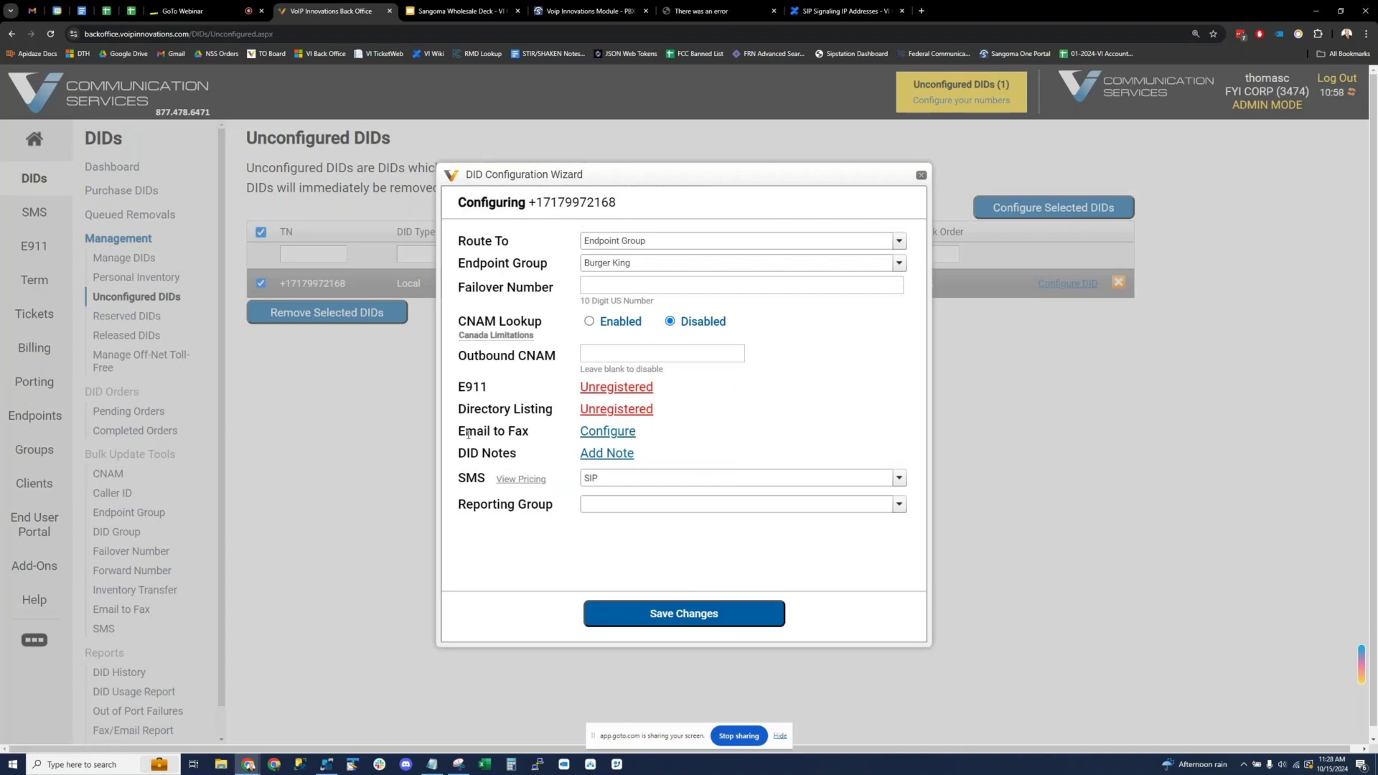
drag(460, 431, 529, 431)
click(613, 242)
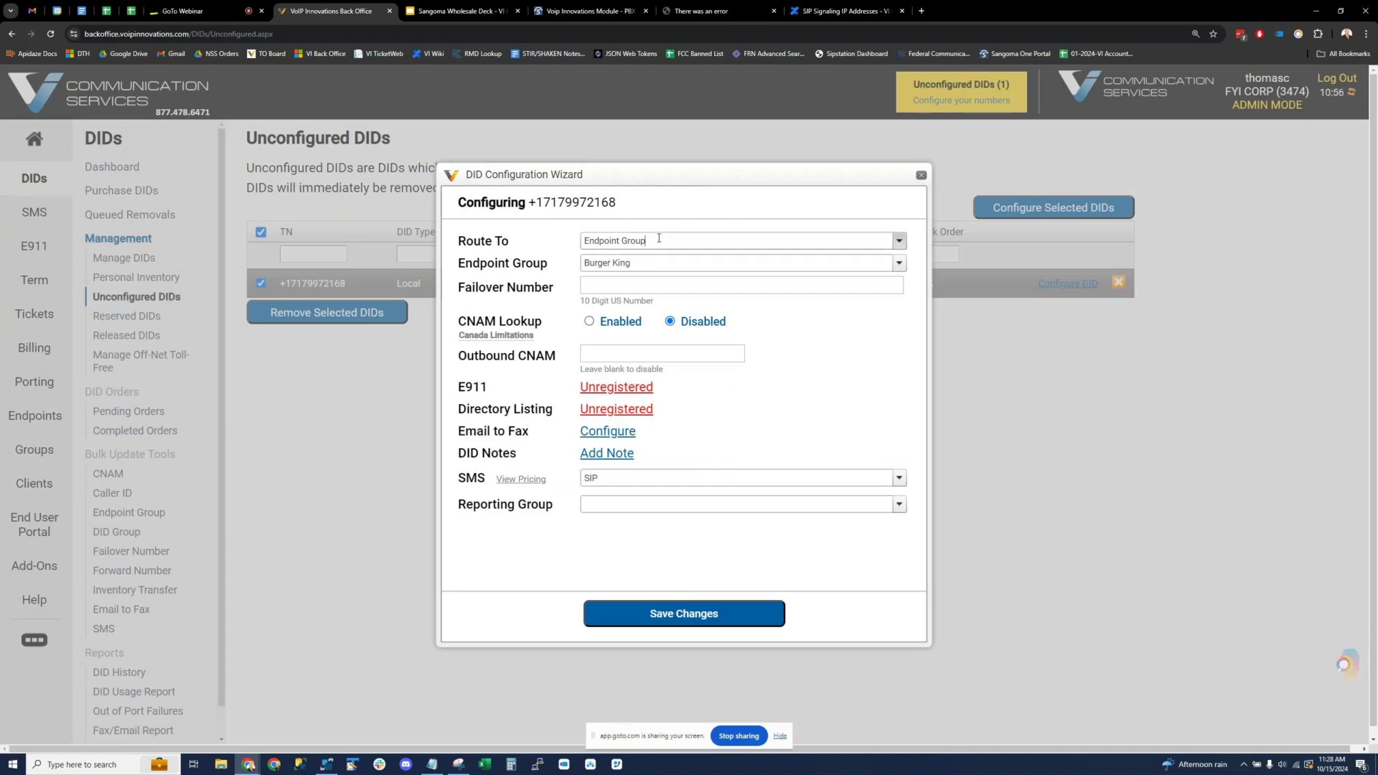
key(Down)
key(Down)
key(Return)
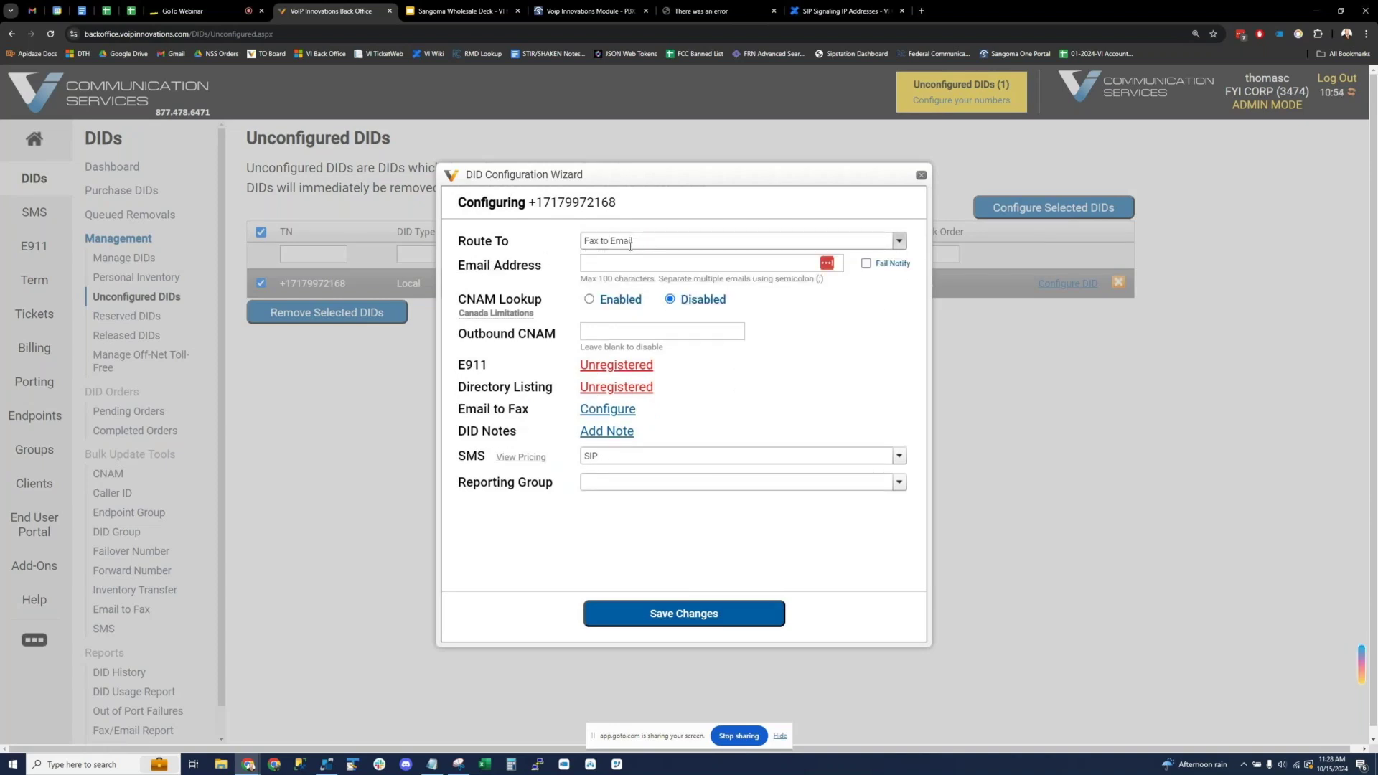
click(637, 261)
drag(543, 203, 632, 206)
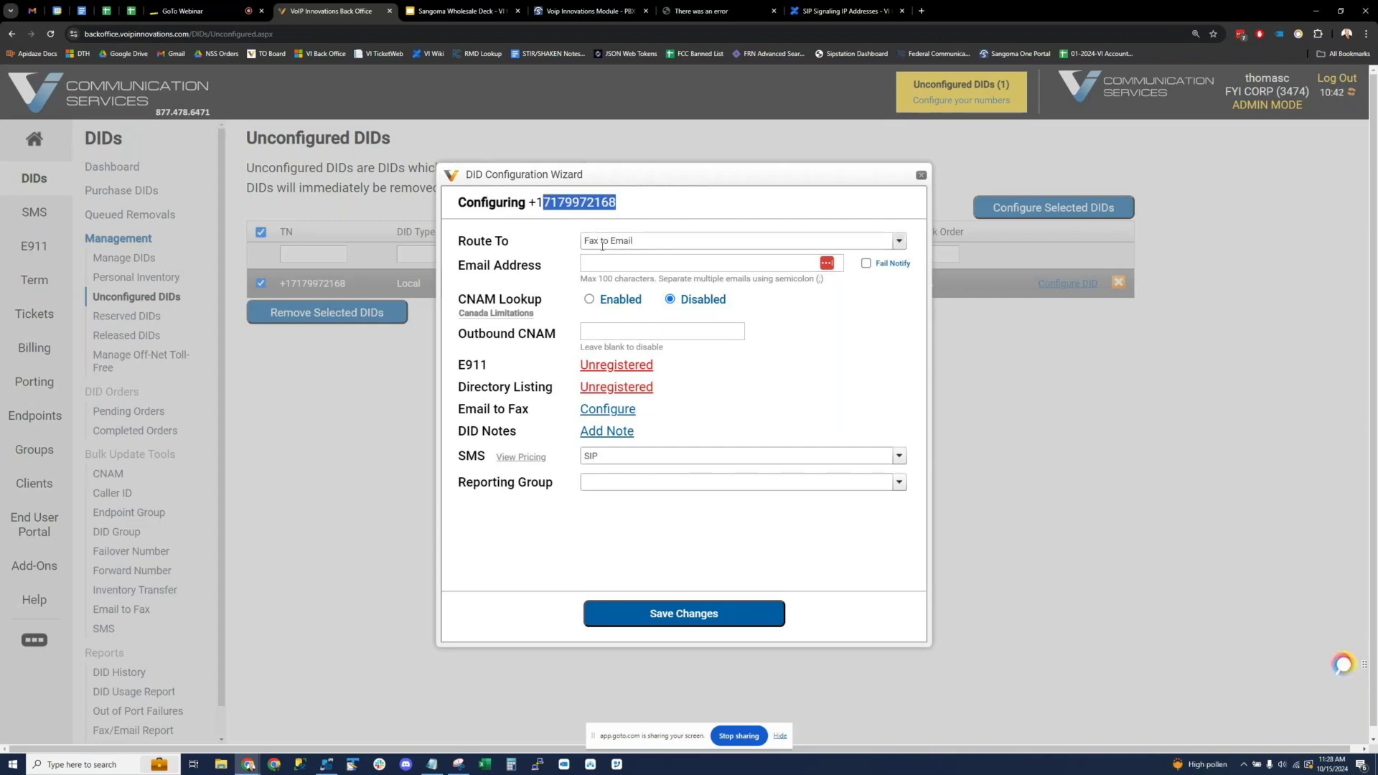
click(605, 265)
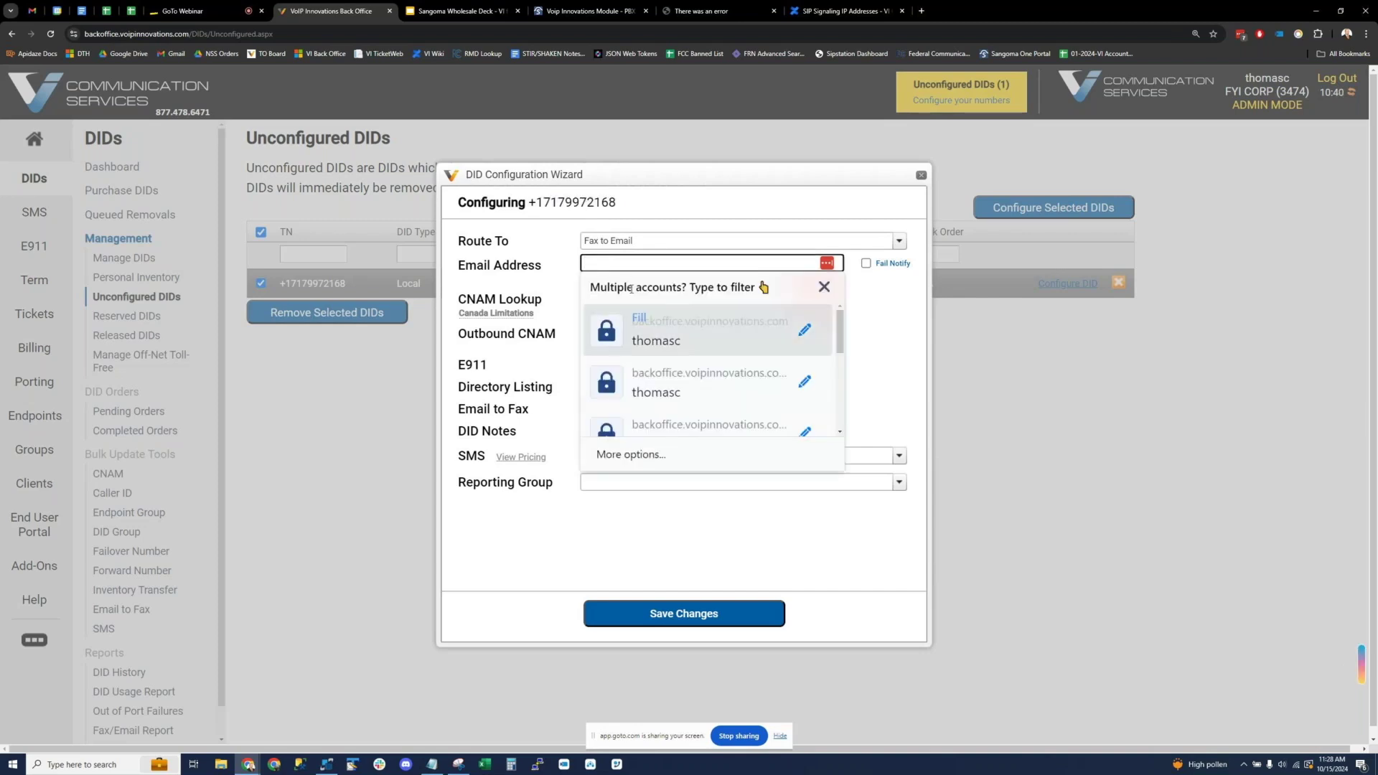
click(793, 187)
drag(543, 203, 624, 211)
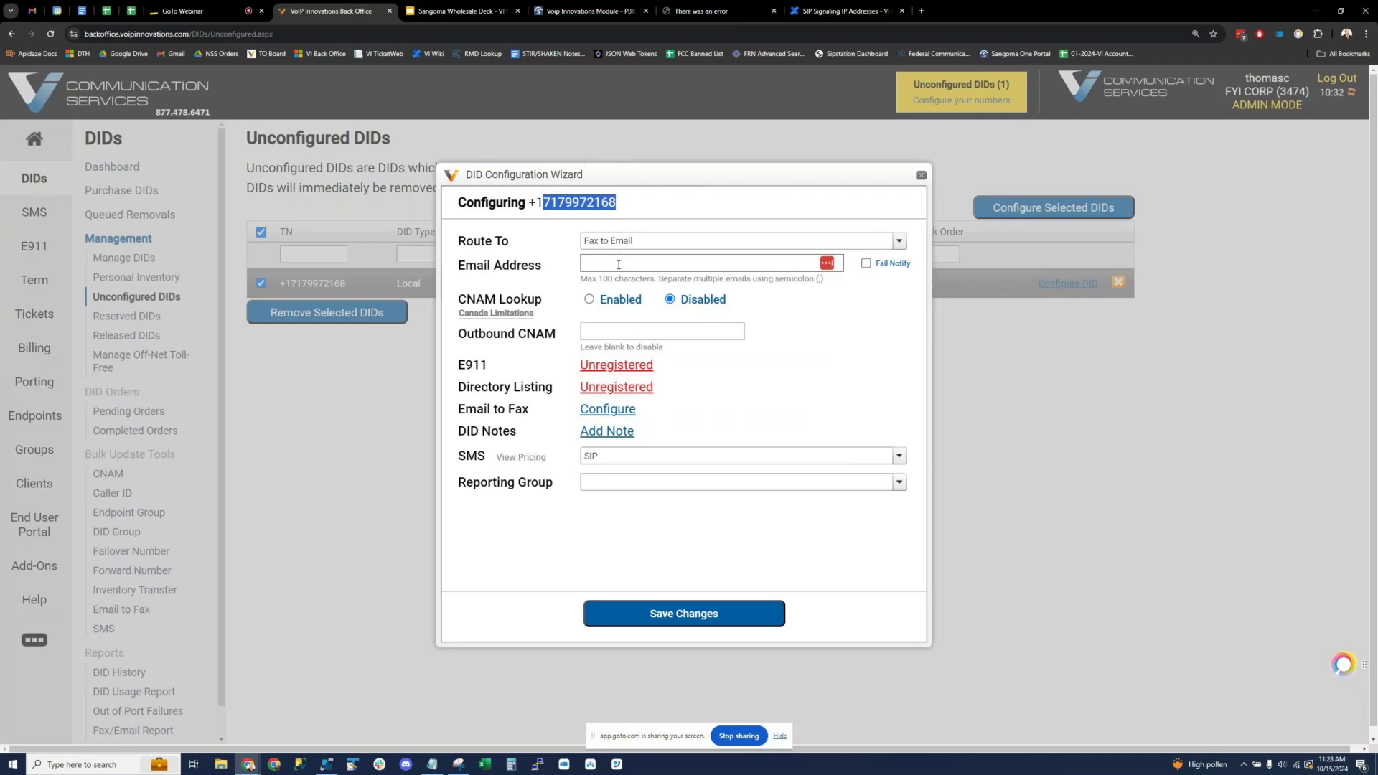
click(646, 241)
click(632, 257)
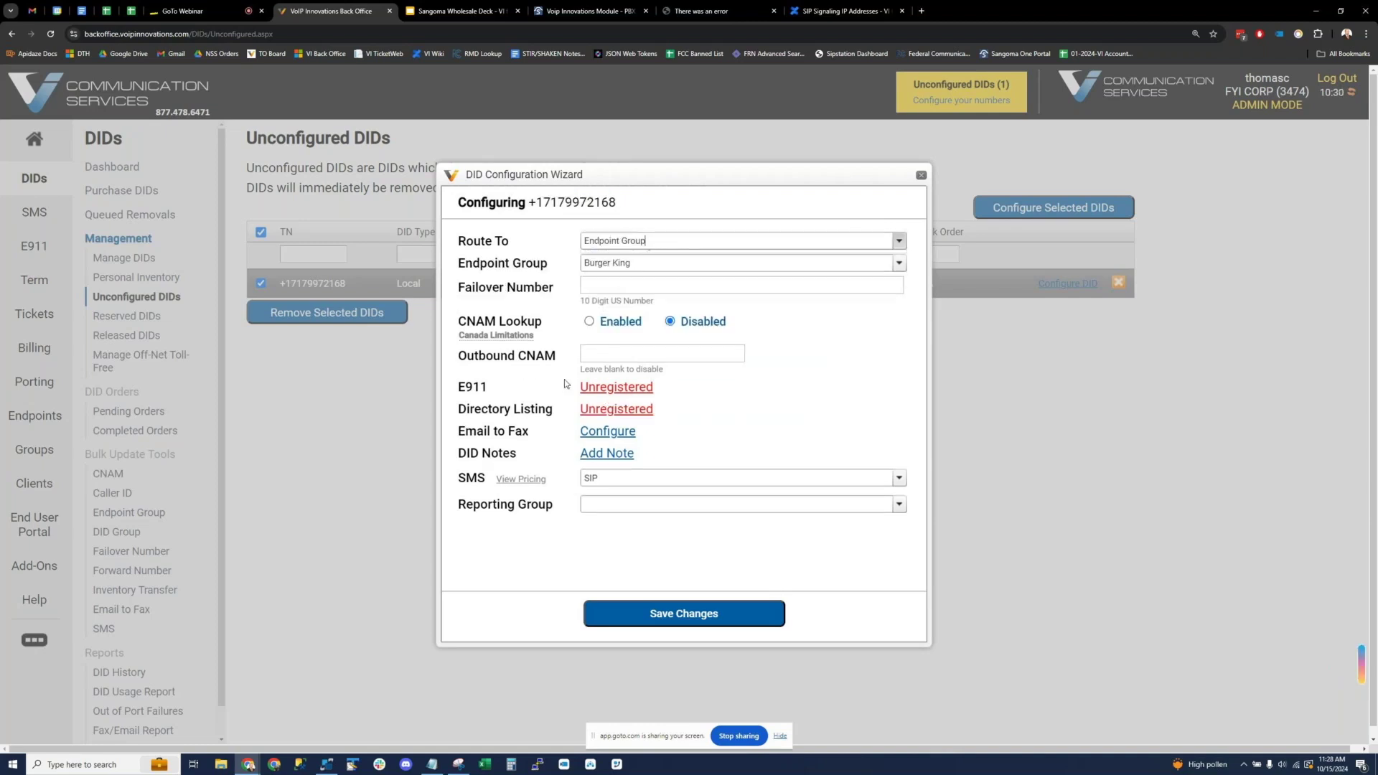
Check the number's empty DID notes, then pick Email from the SMS handling choices
triple_click(486, 452)
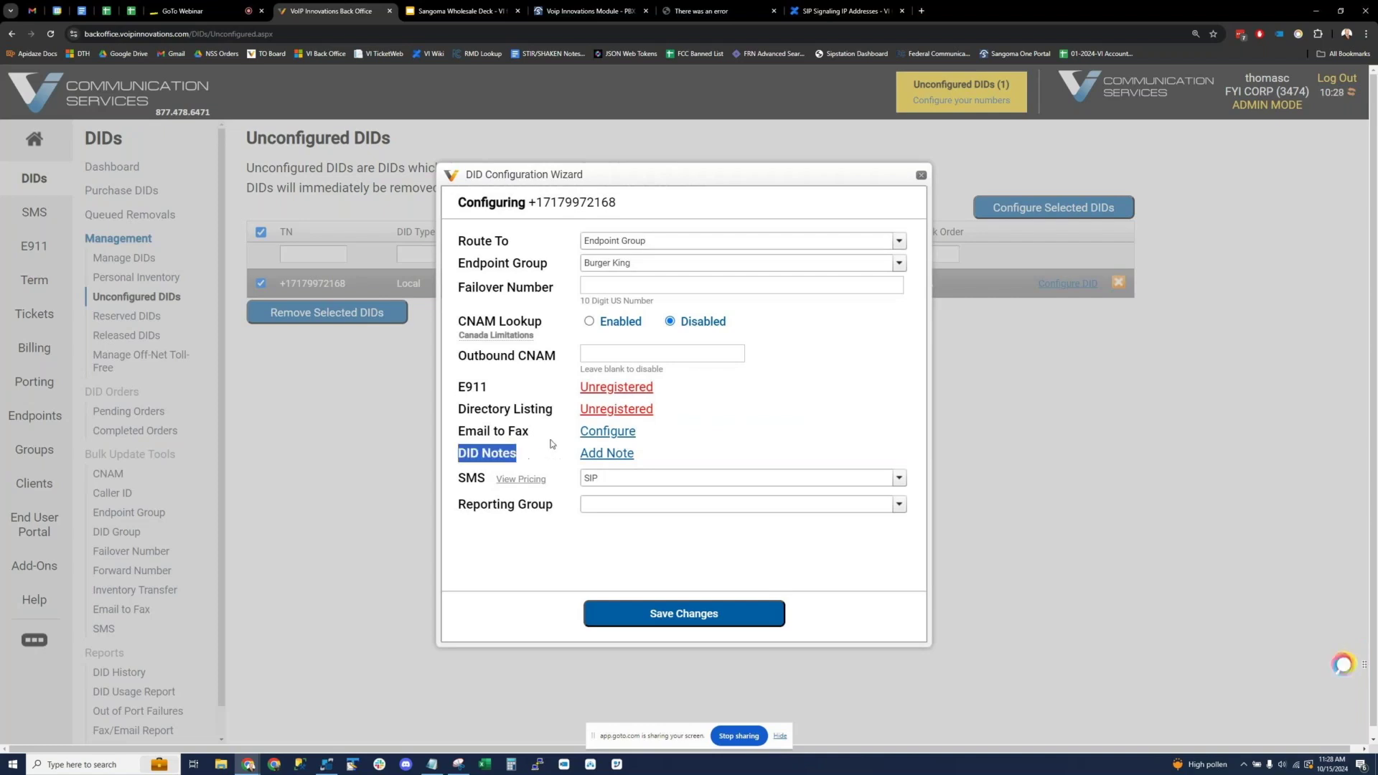
click(613, 453)
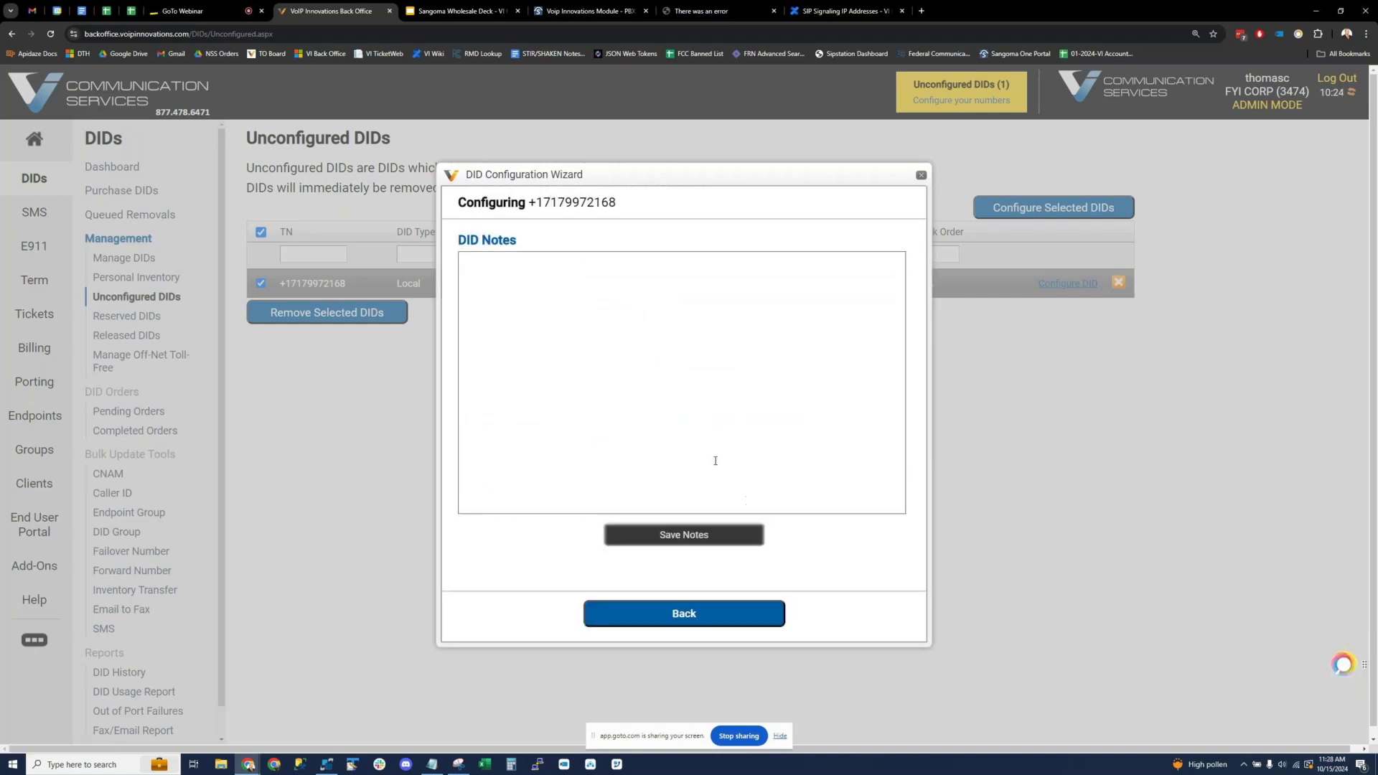
click(690, 617)
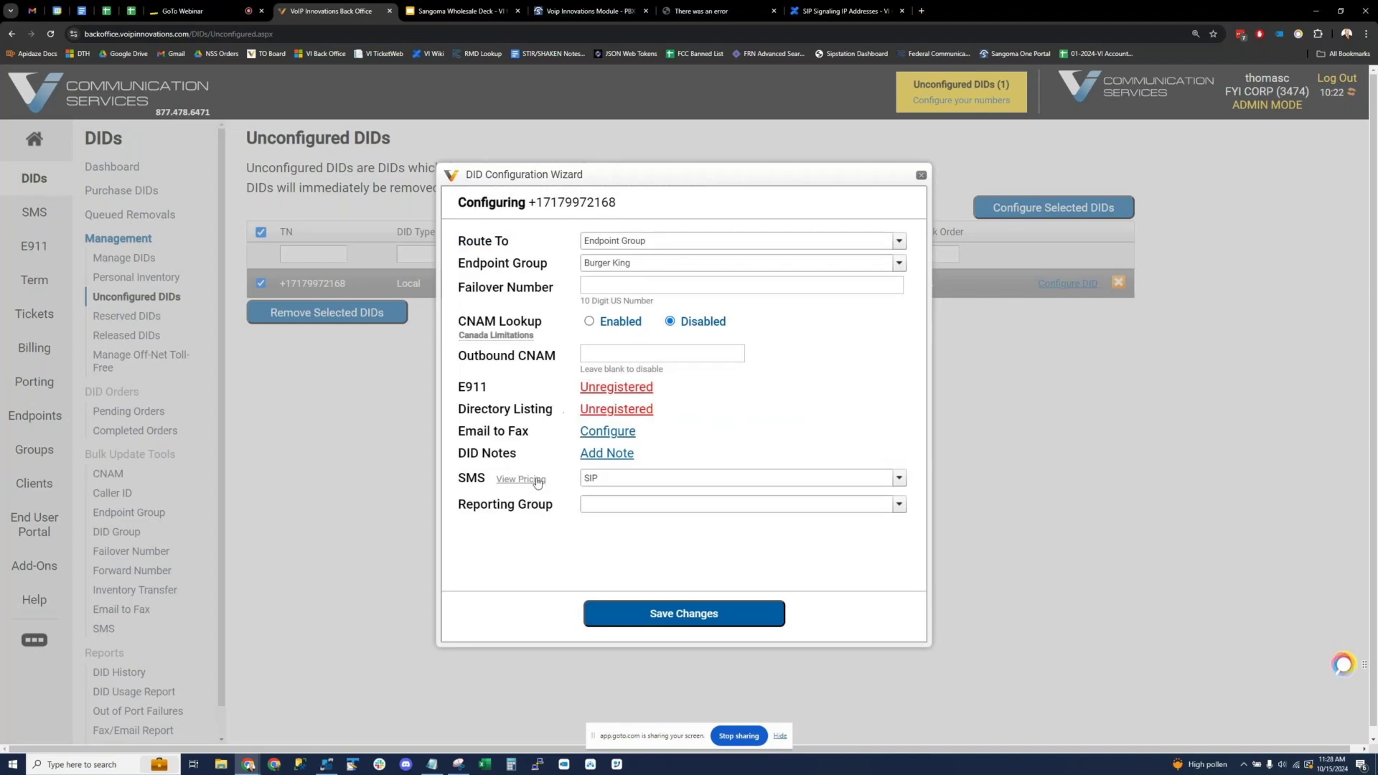
click(634, 478)
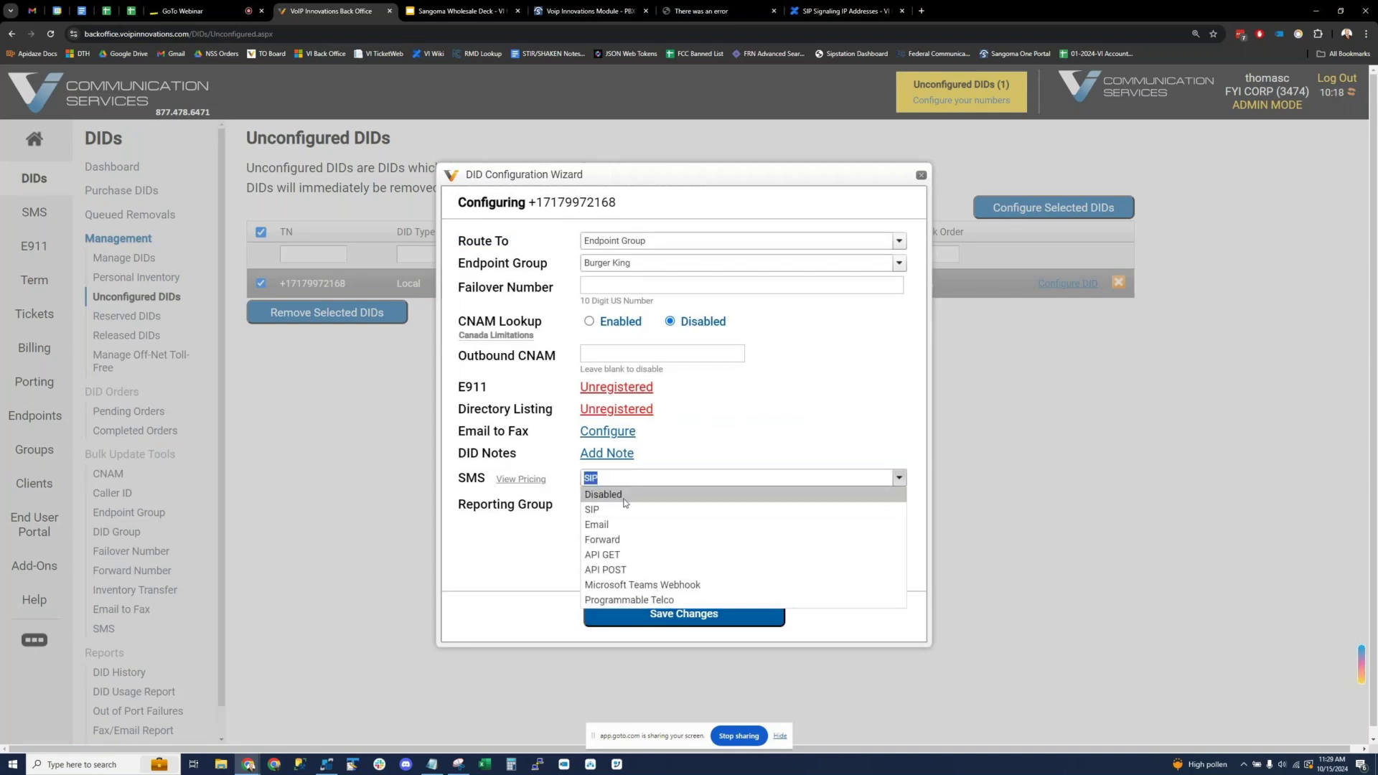
click(663, 524)
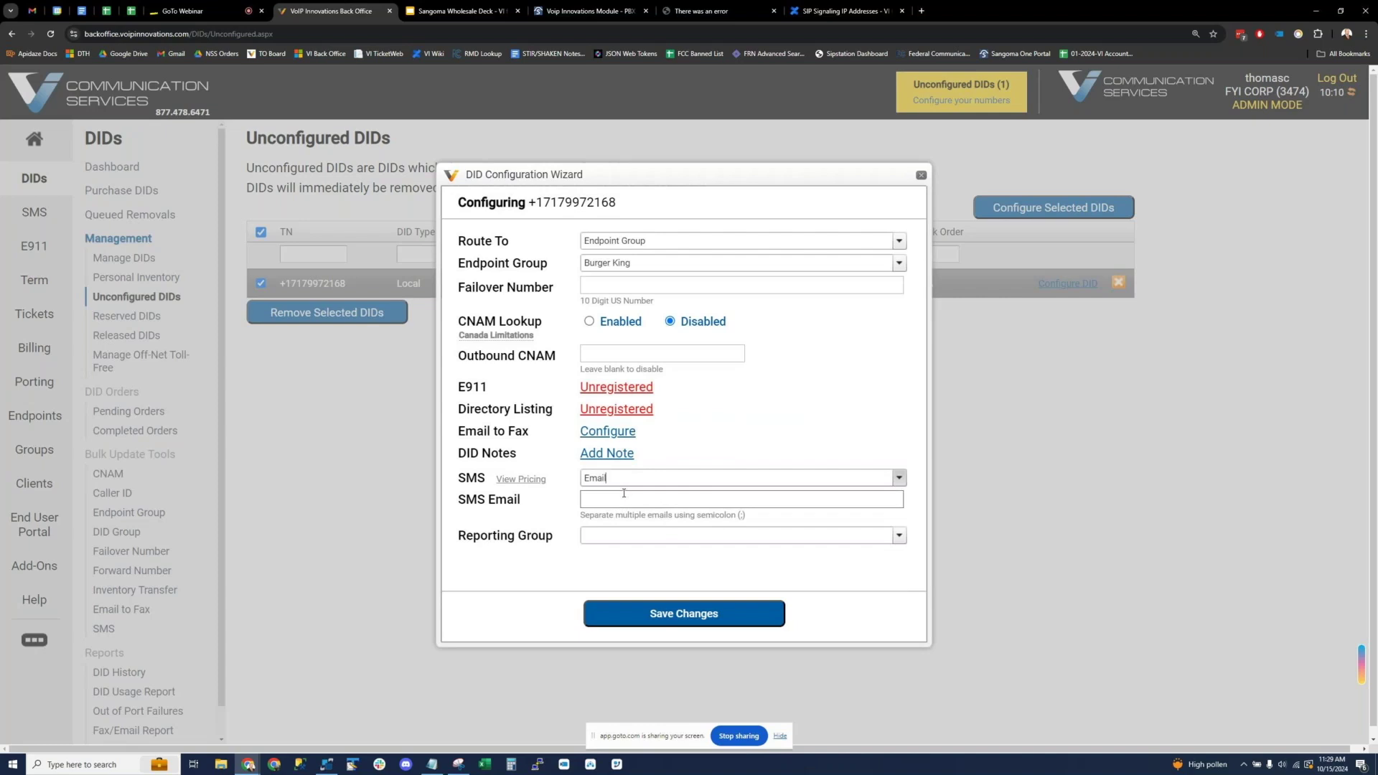
Fill the SMS email from a saved suggestion, then try Forward as SMS handling
click(621, 499)
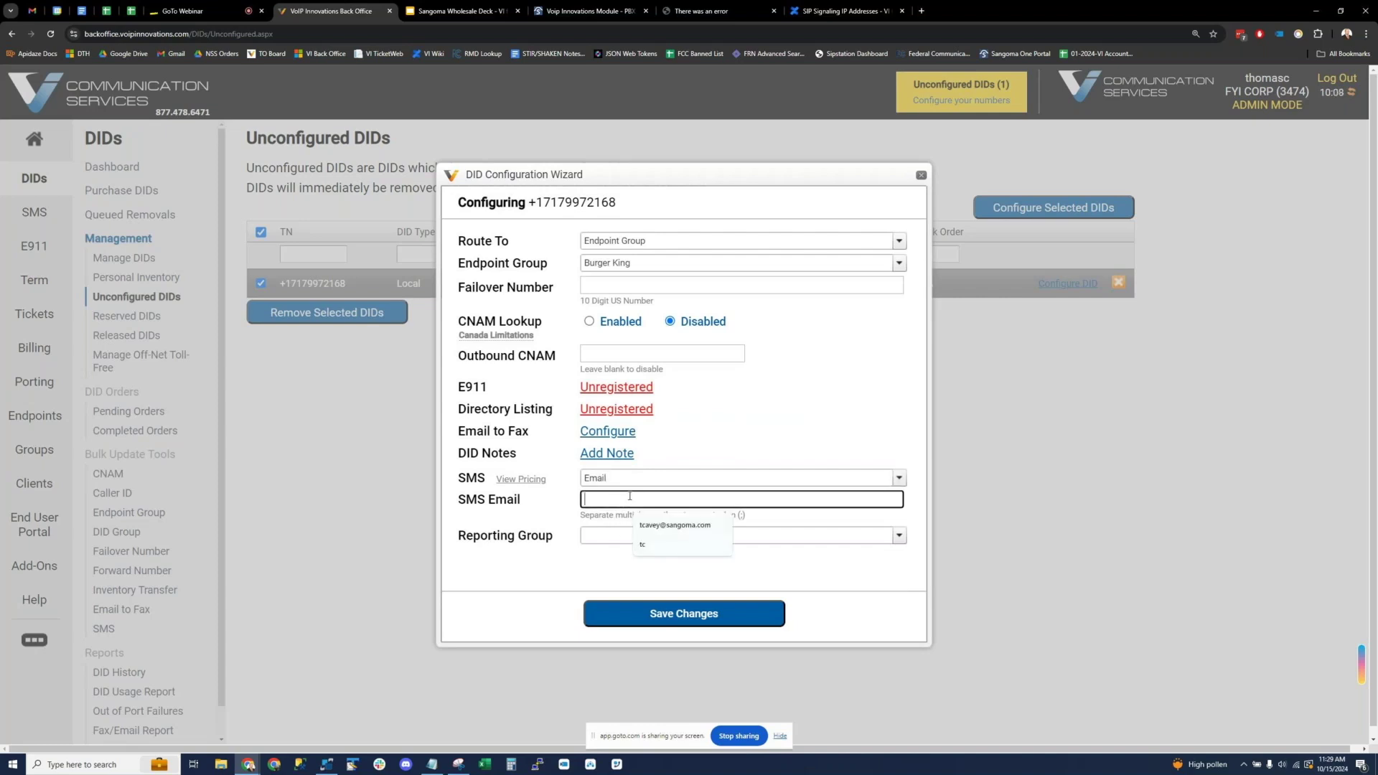
click(680, 529)
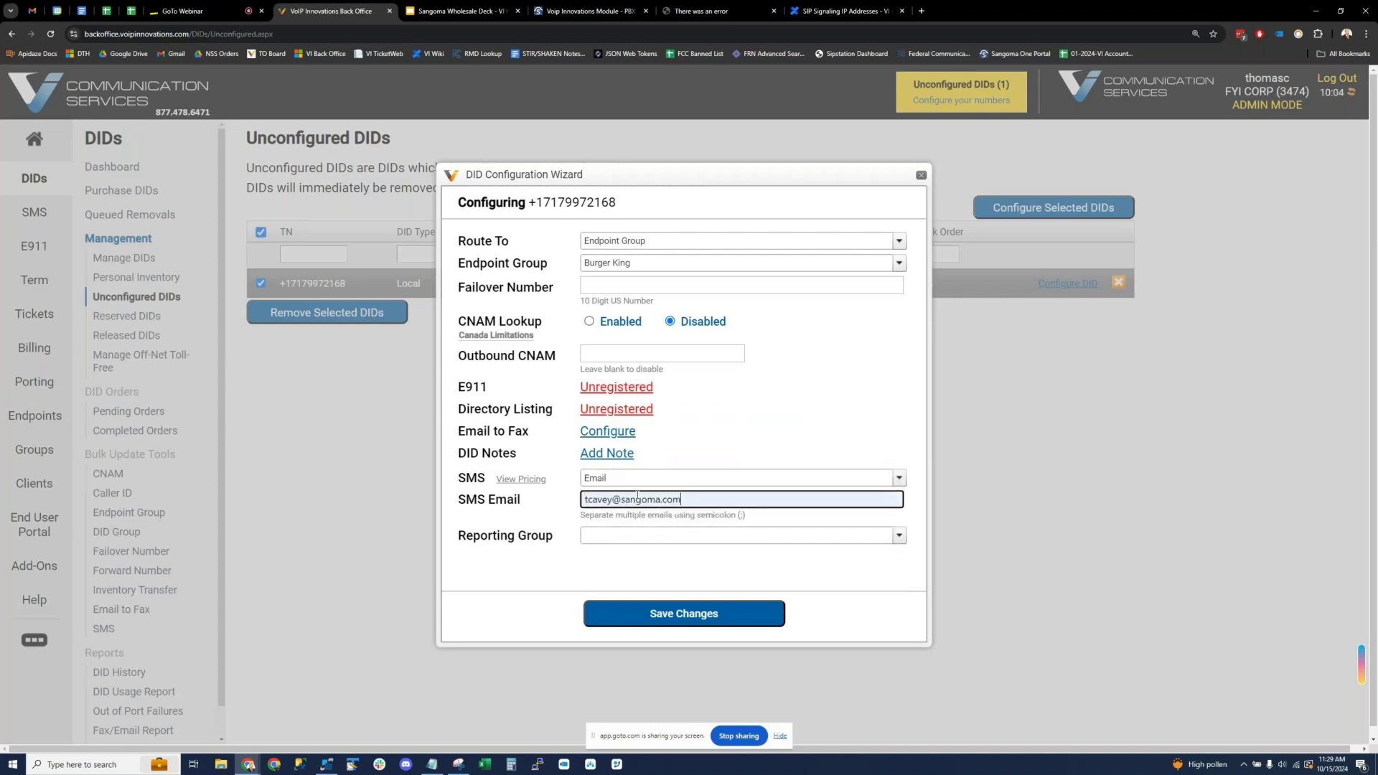
click(899, 478)
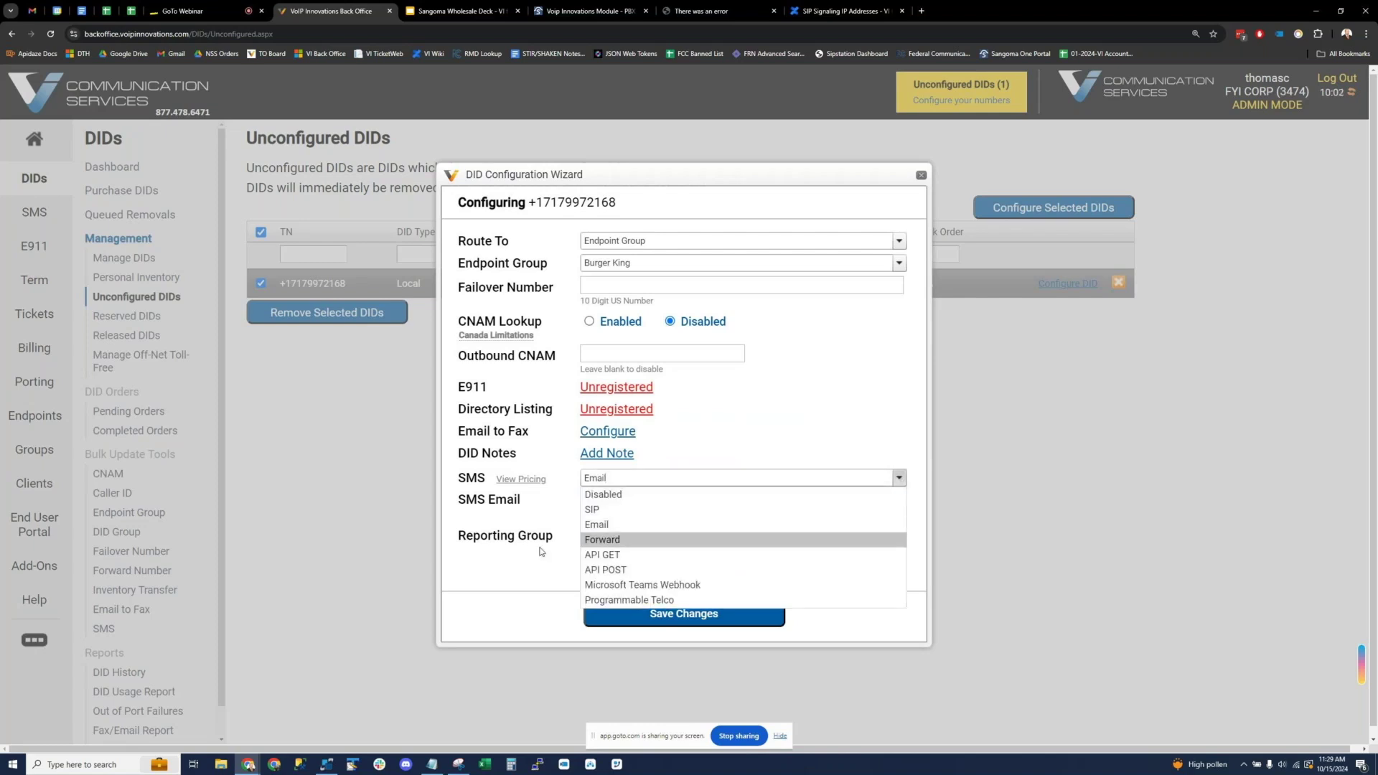
click(789, 532)
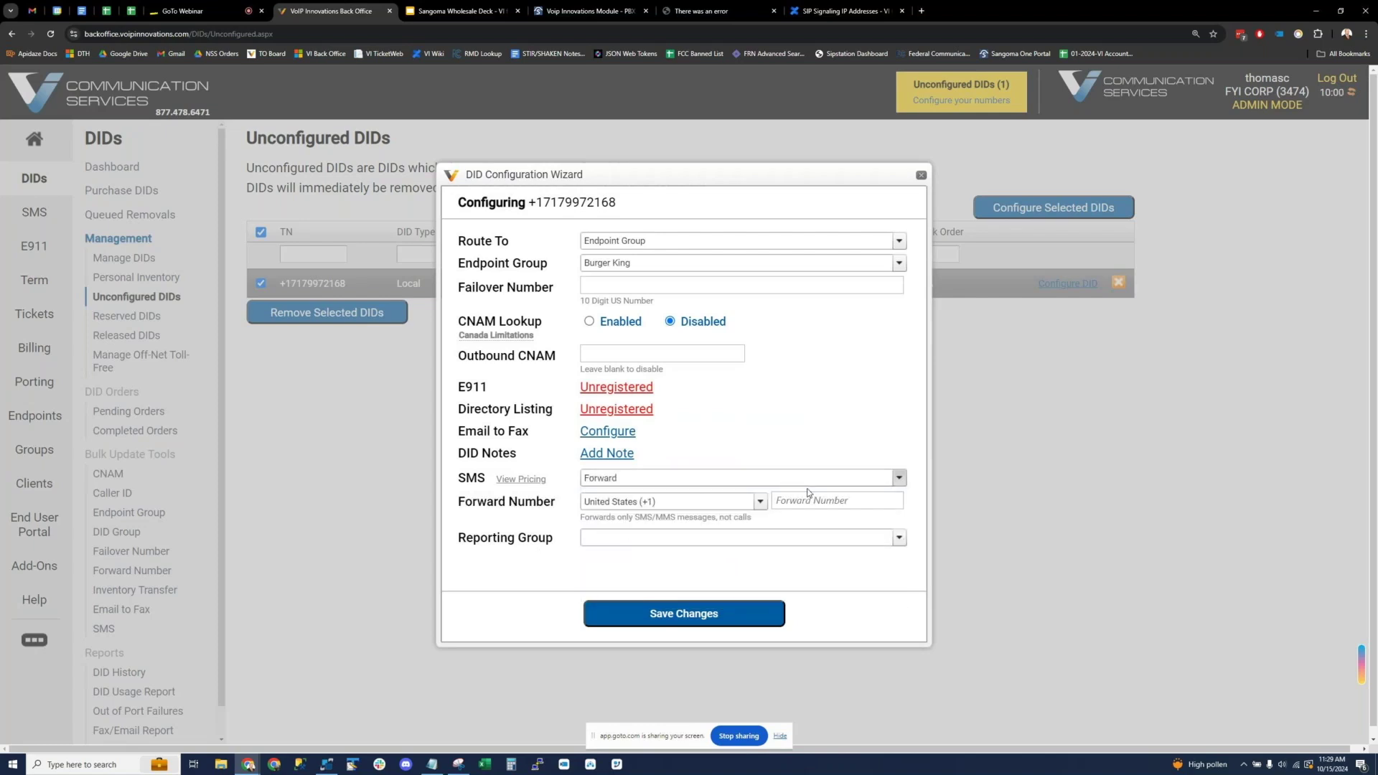
drag(543, 202, 616, 204)
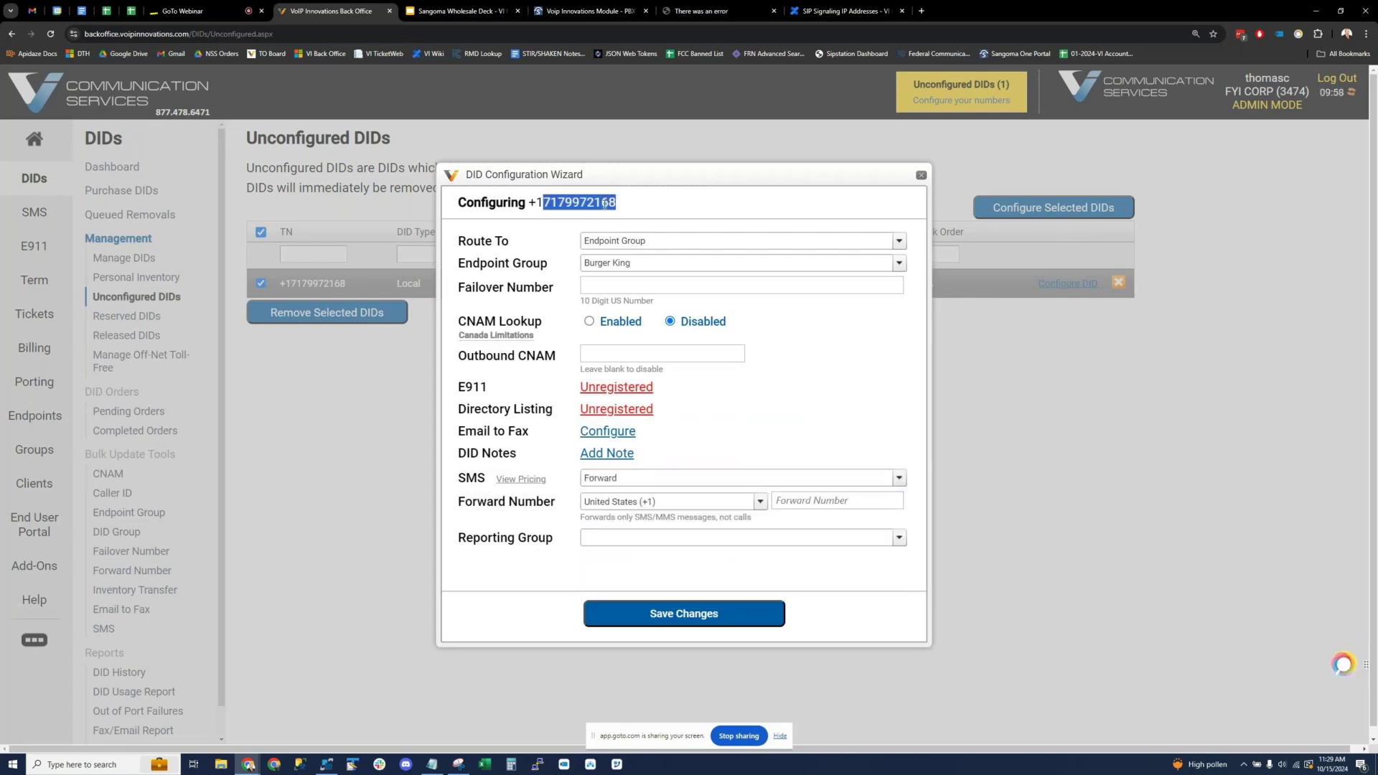
click(830, 507)
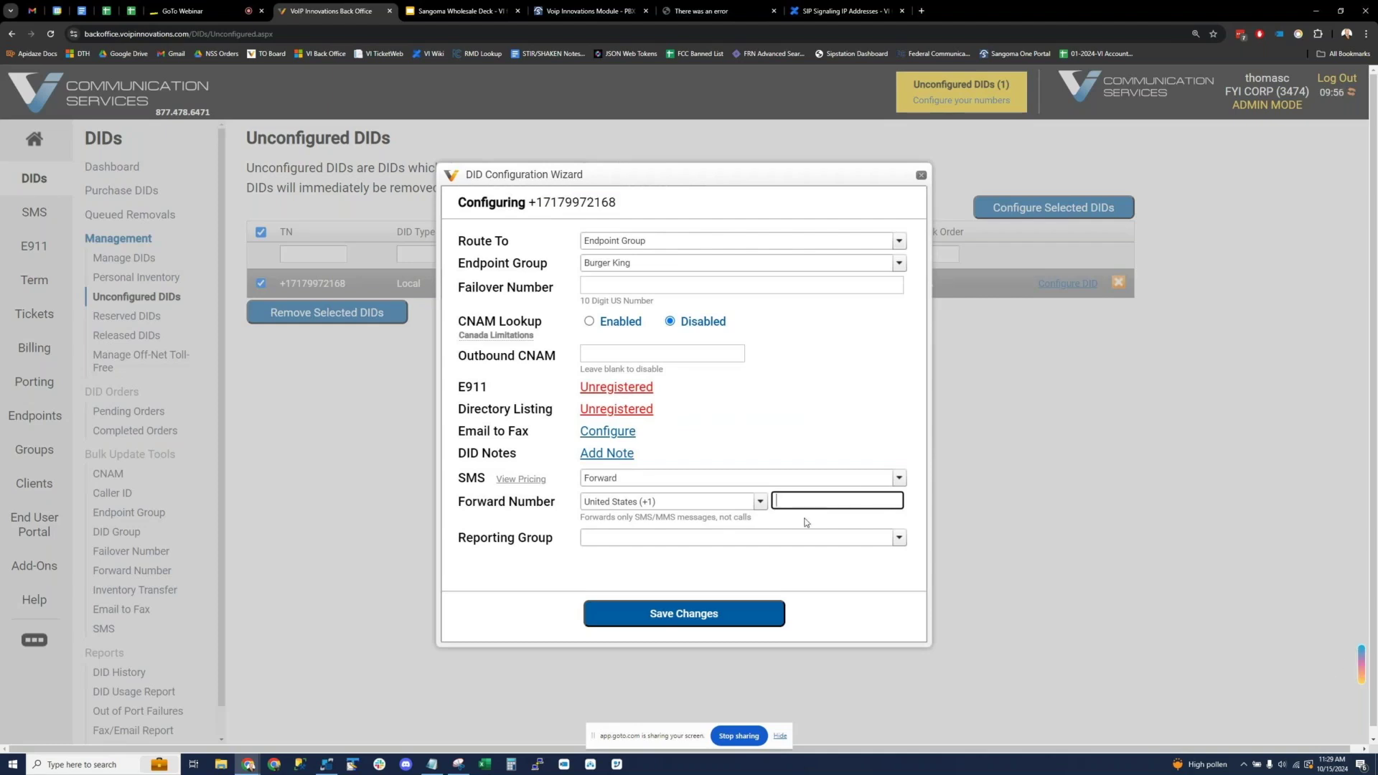
Switch SMS handling to API GET, leaving the SMS URL and auth token empty
click(898, 478)
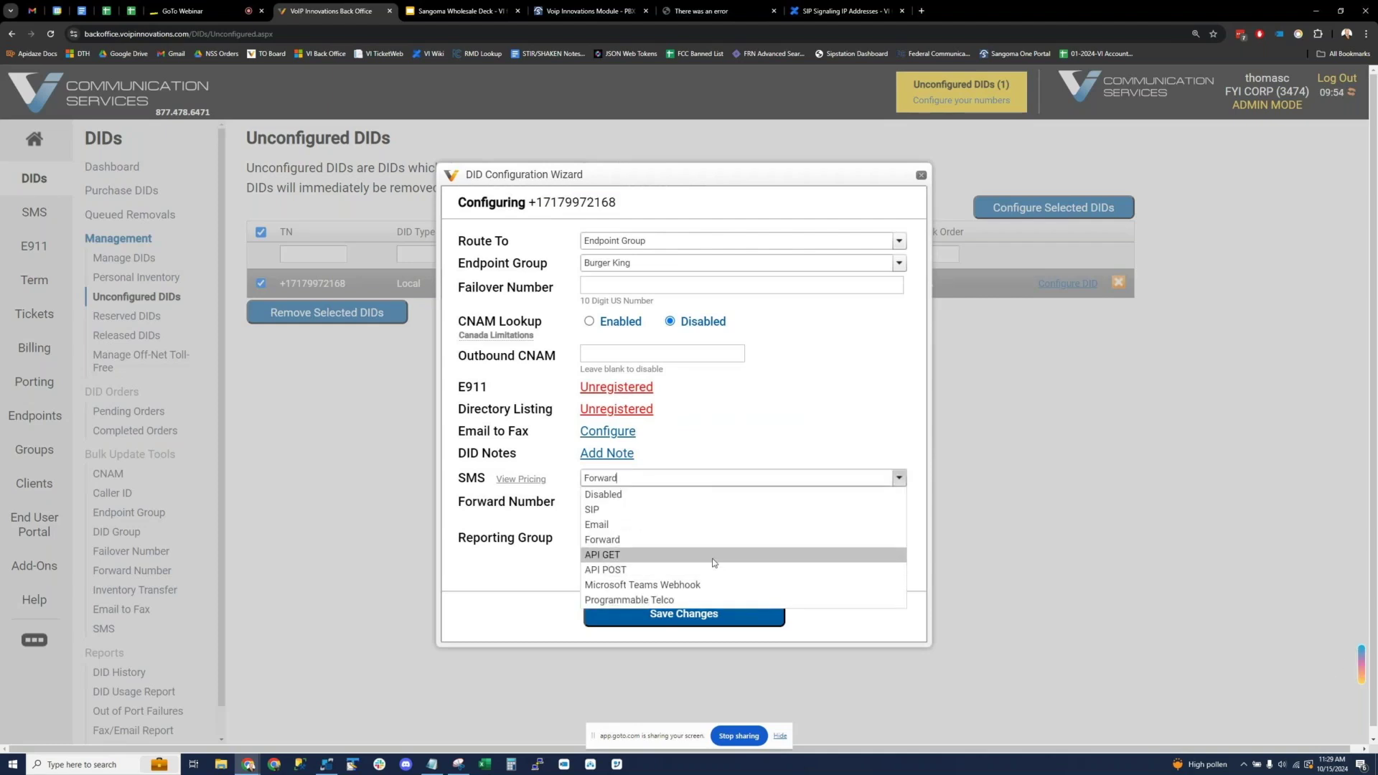
click(710, 555)
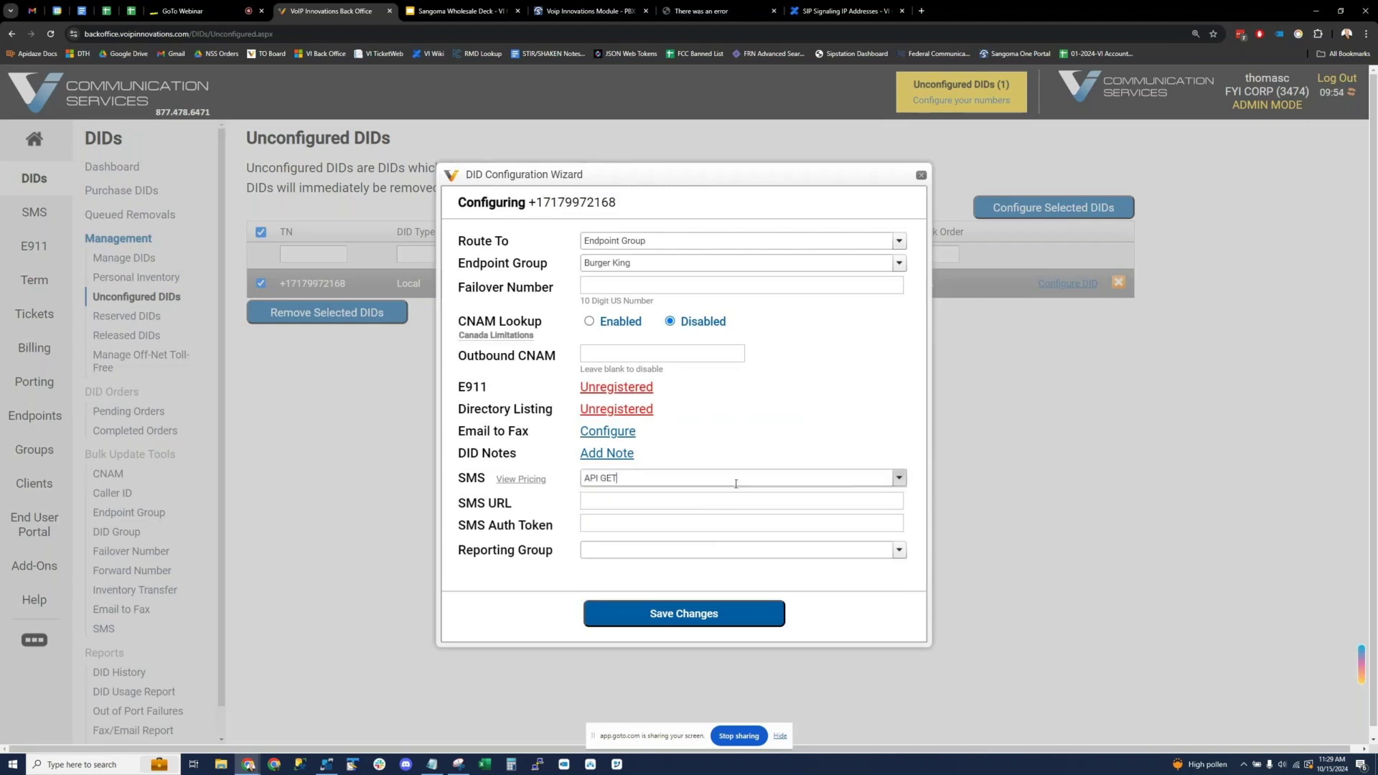
click(899, 479)
click(748, 560)
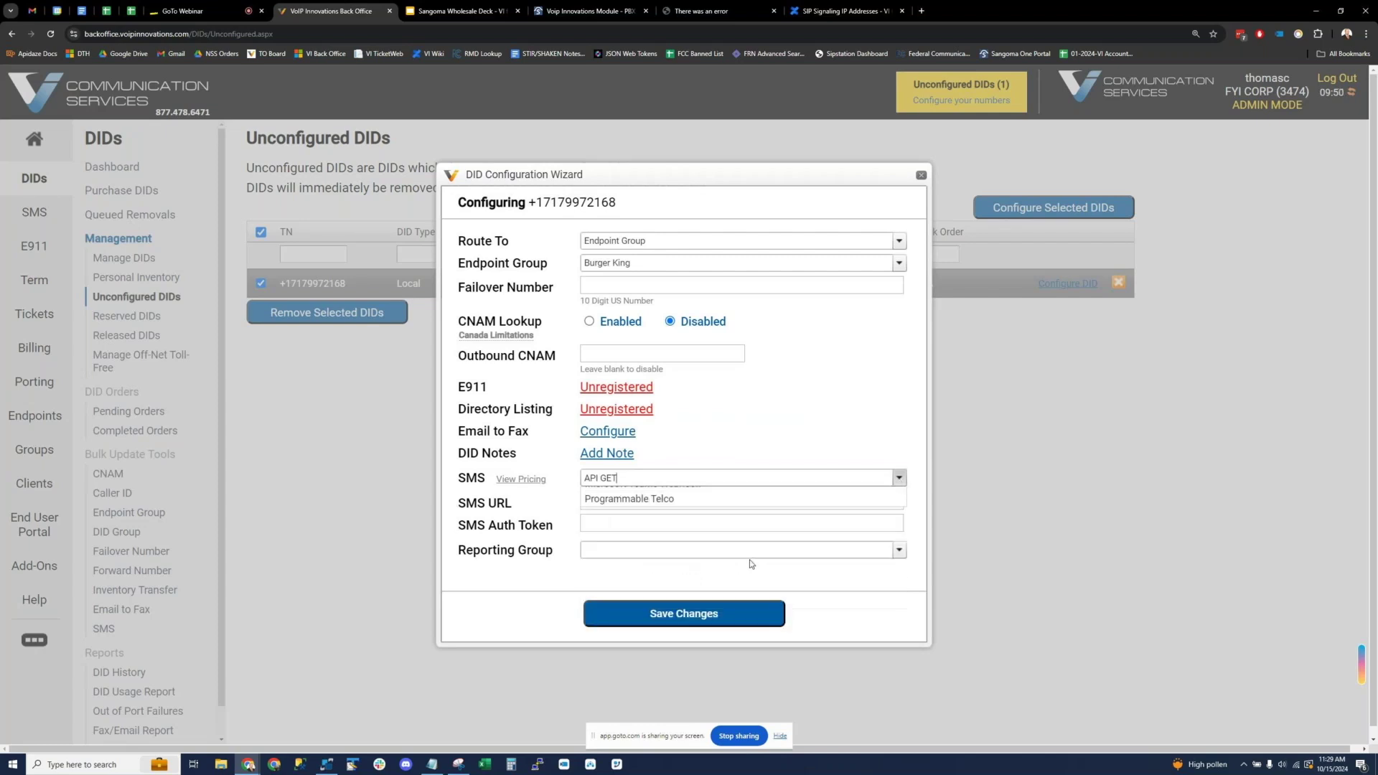
click(752, 504)
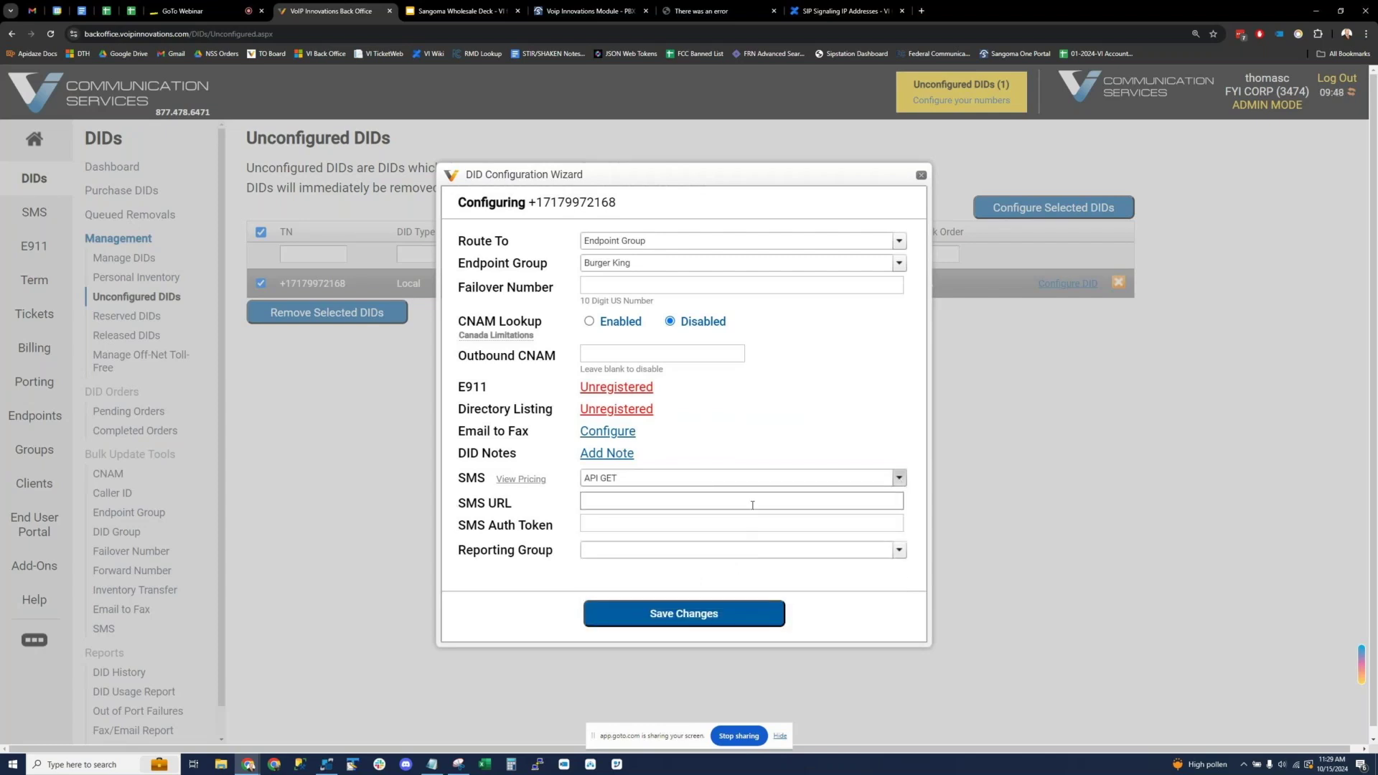
key(shift+Tab)
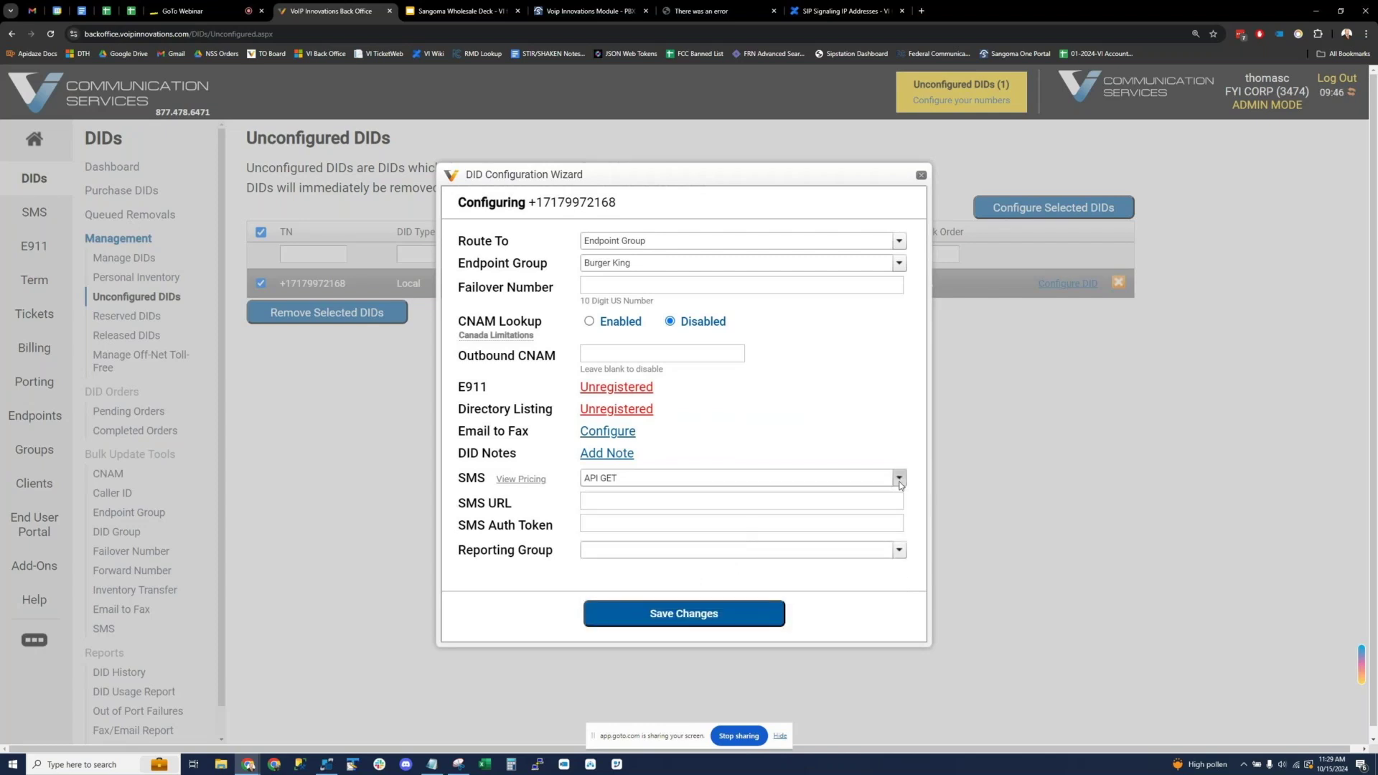
click(899, 483)
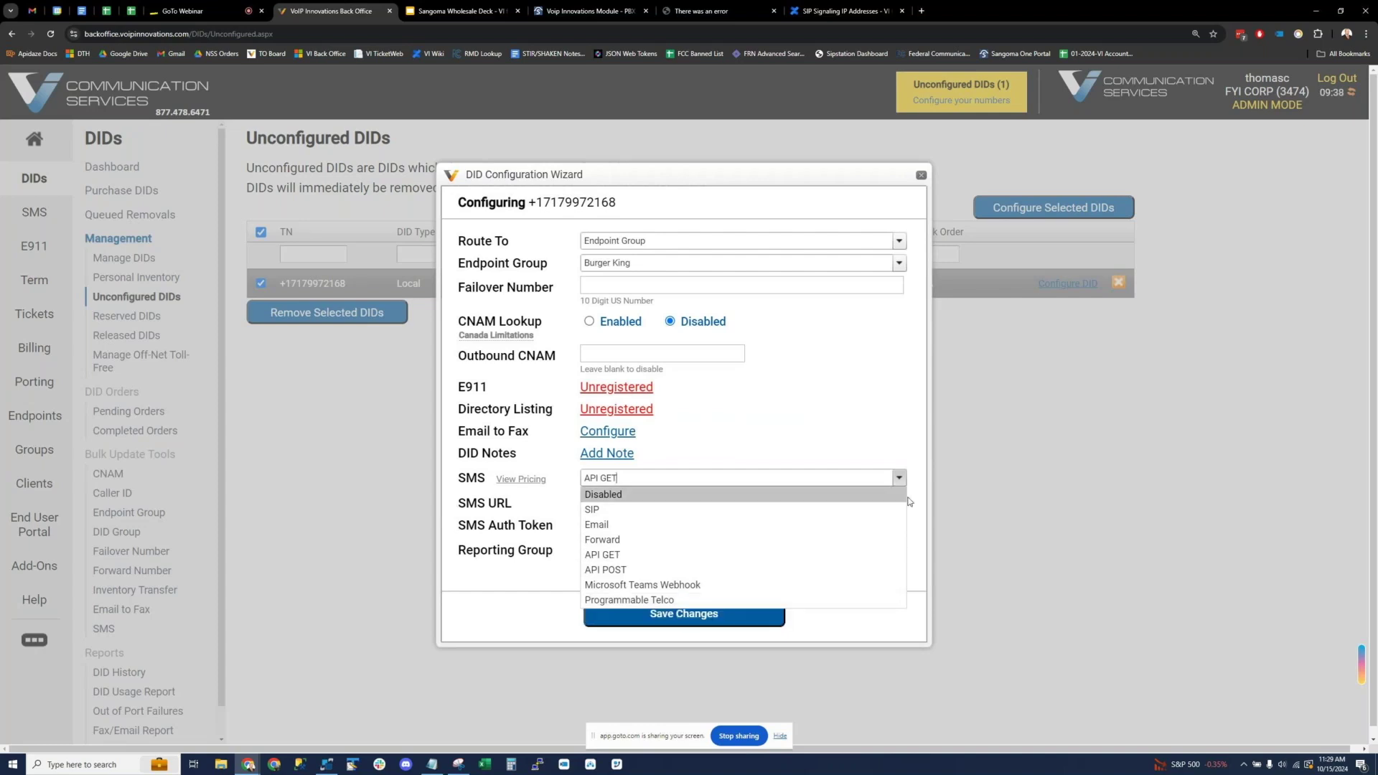
click(308, 244)
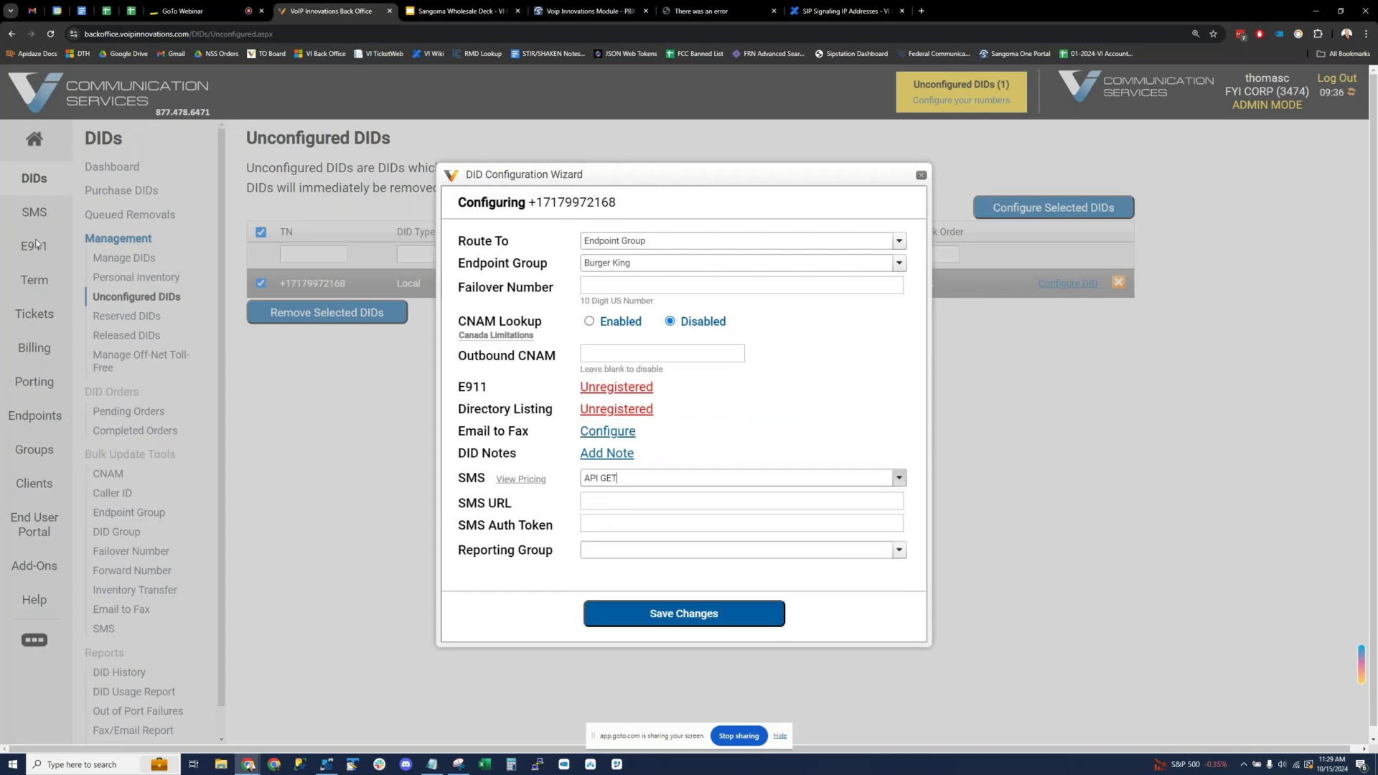
click(608, 494)
click(901, 243)
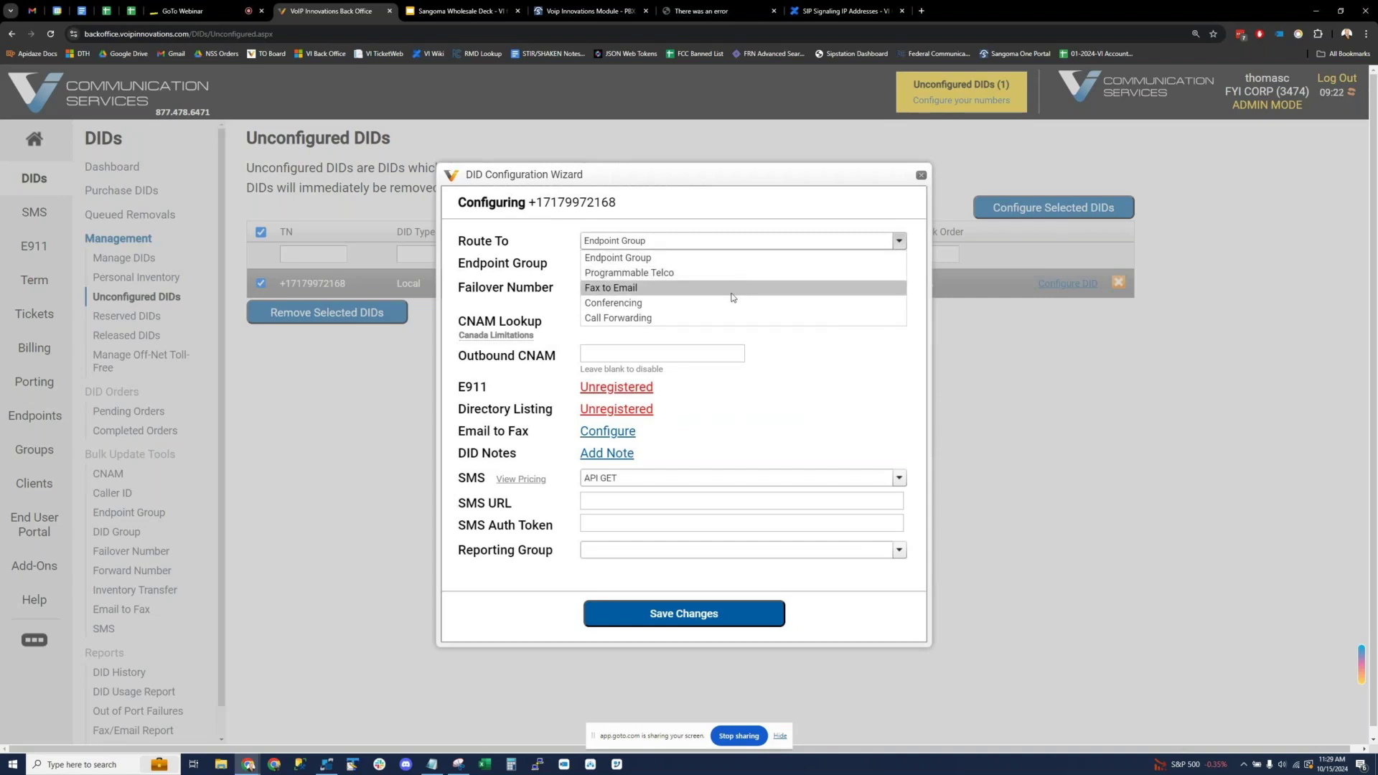
click(700, 303)
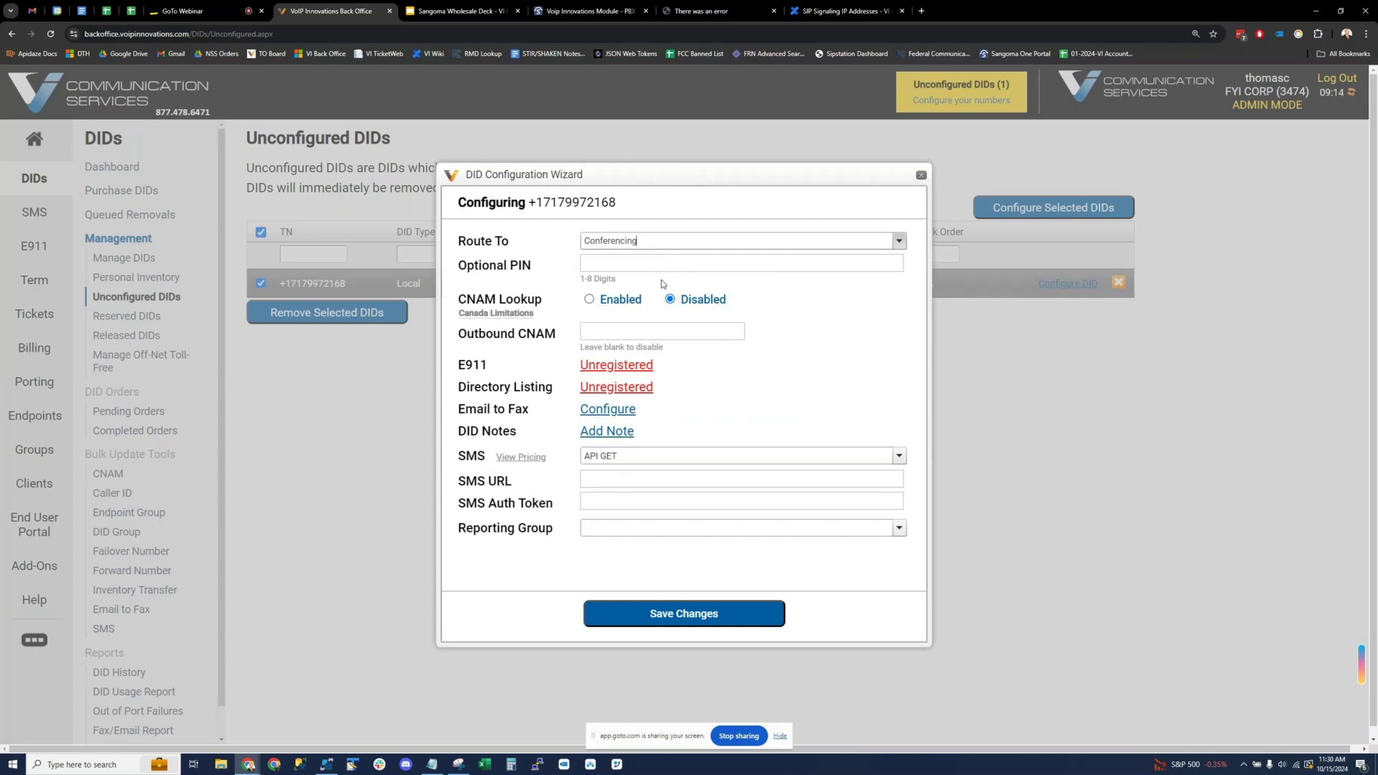
drag(543, 203, 659, 210)
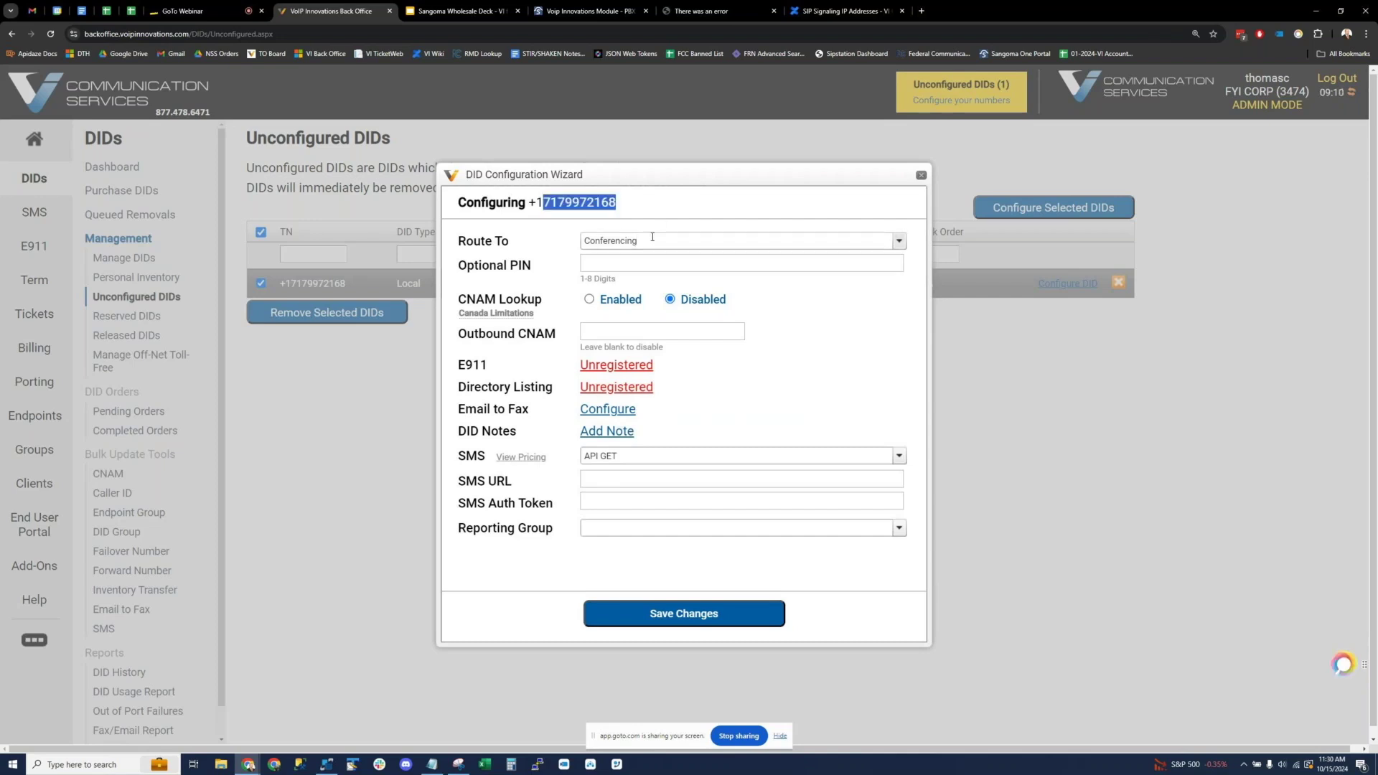
click(653, 267)
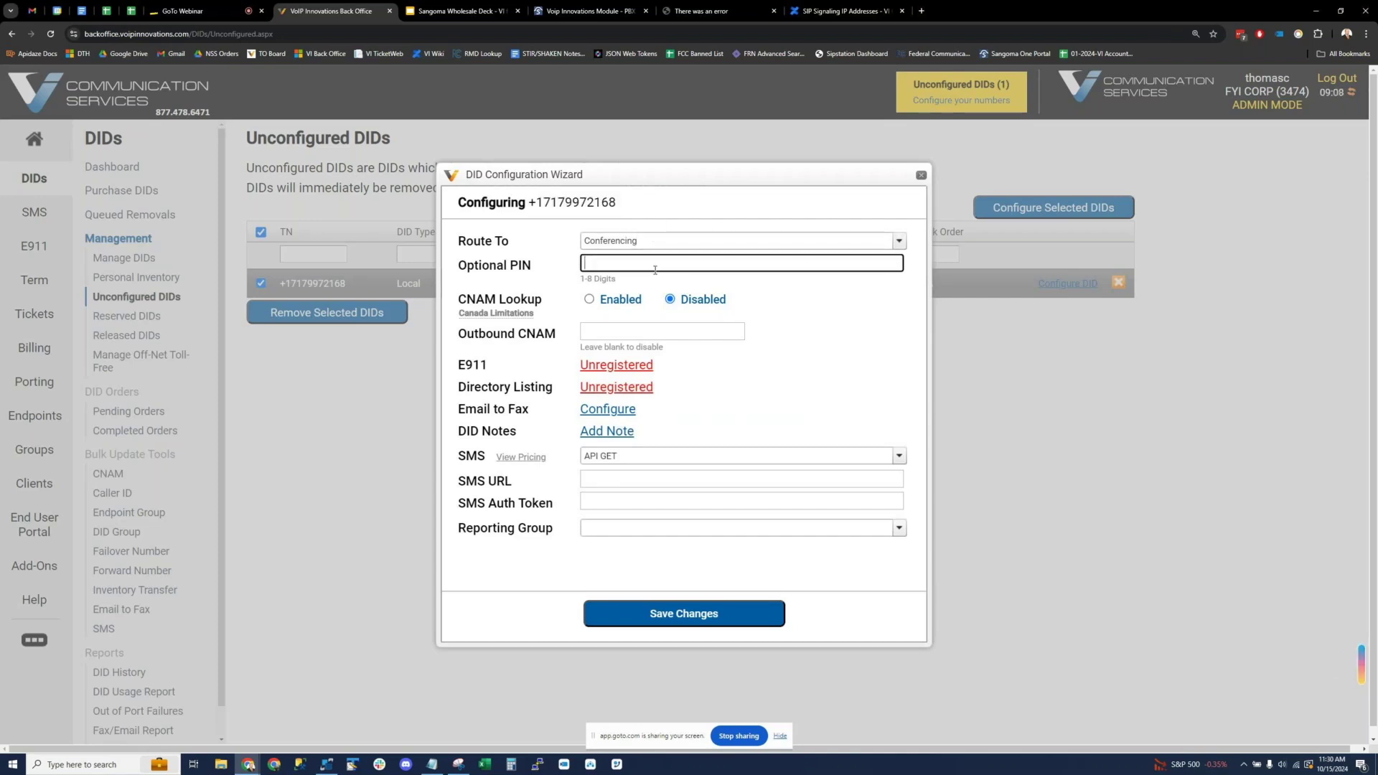
click(899, 242)
click(618, 317)
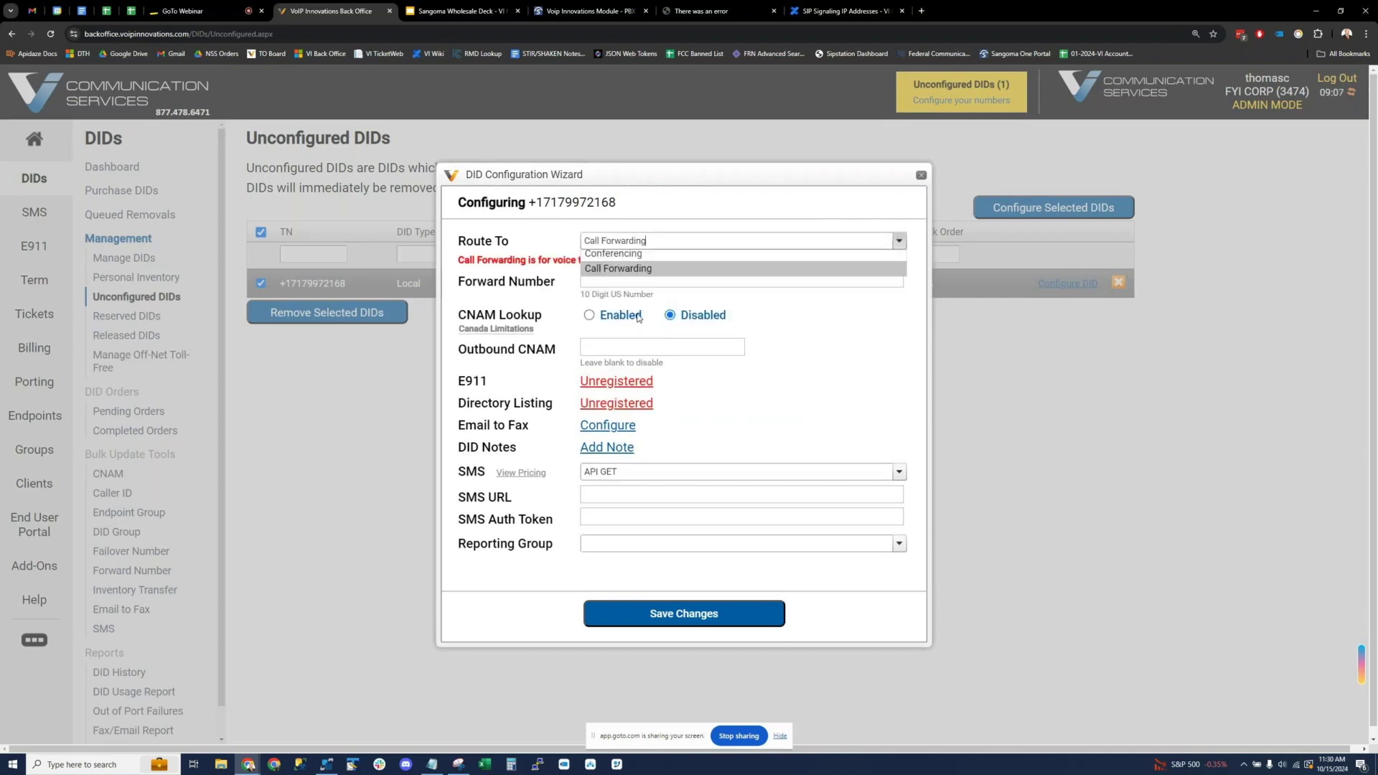
click(770, 282)
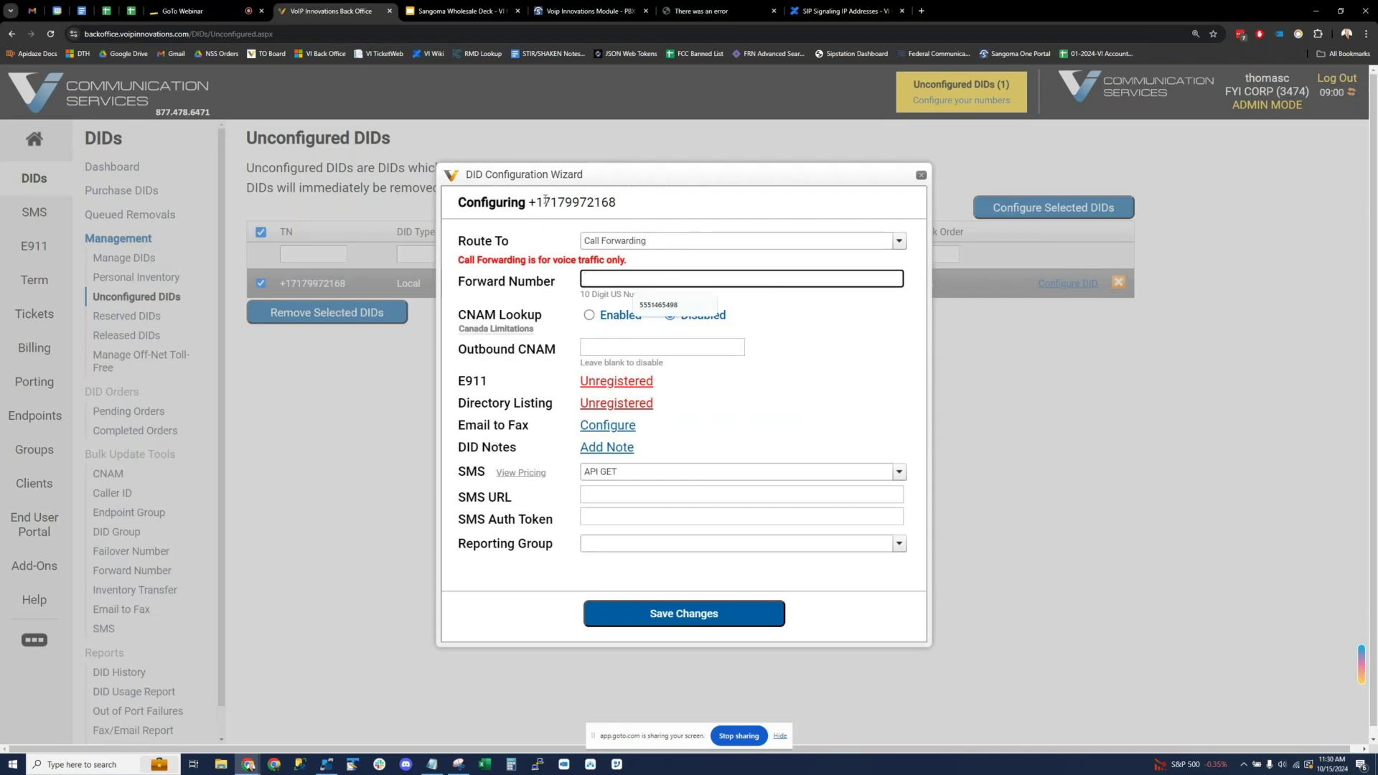
drag(543, 201, 648, 196)
click(610, 277)
click(850, 400)
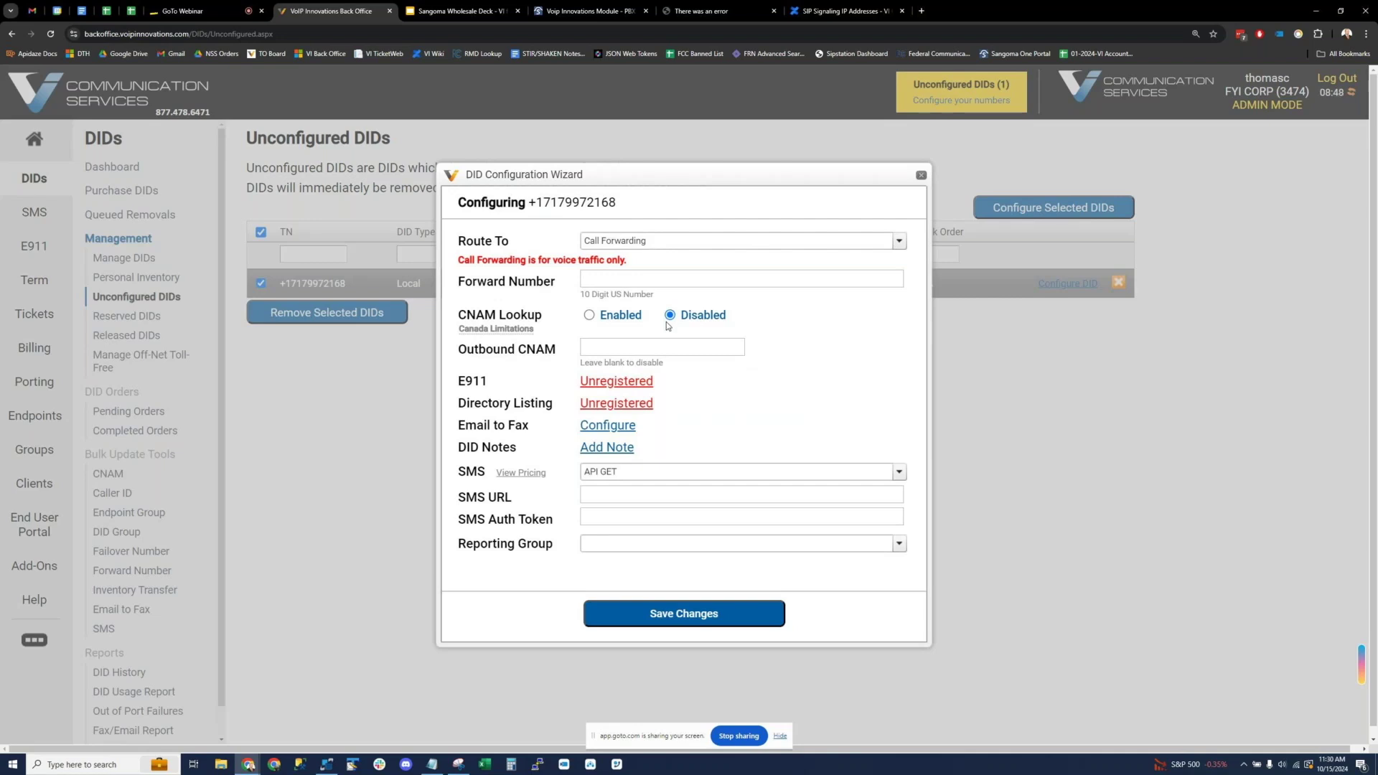
Route the number back to Endpoint Group and close its setup without saving
click(899, 241)
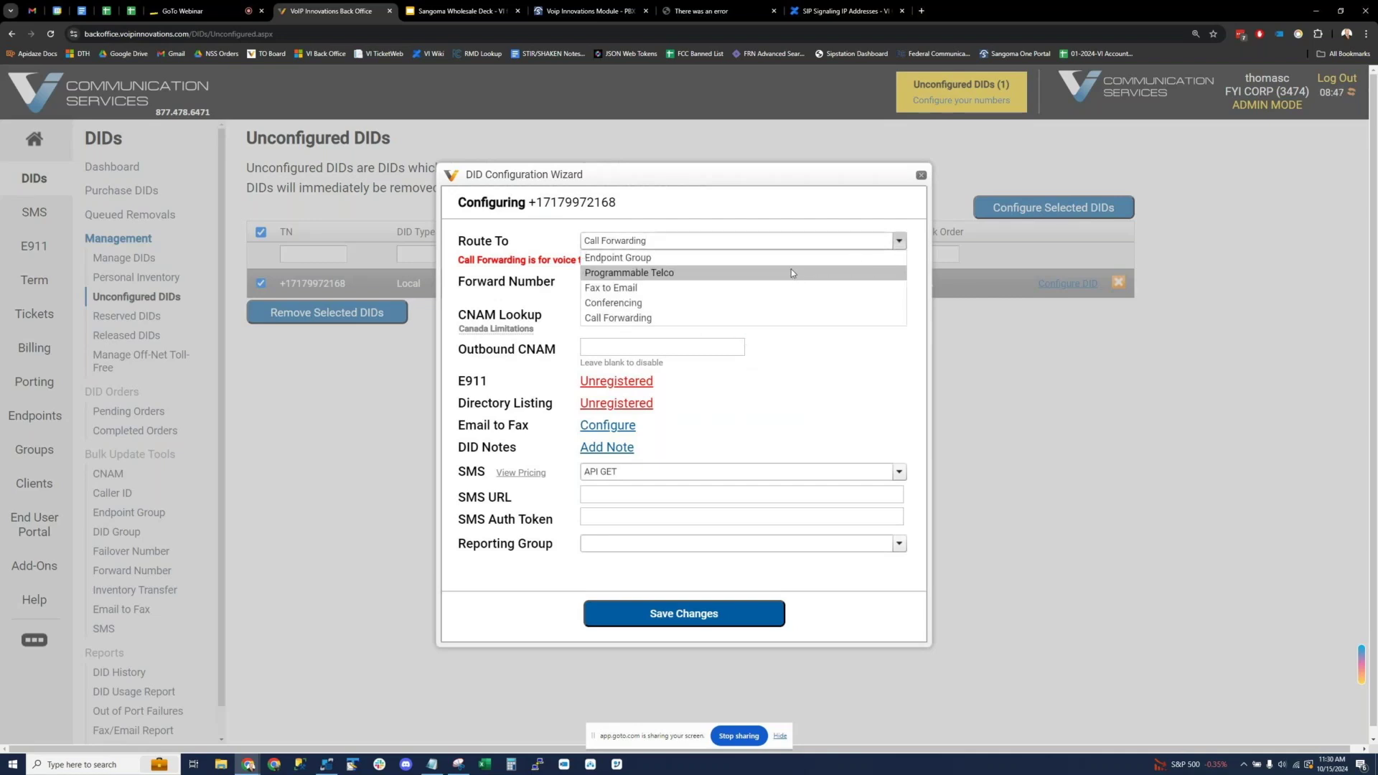
click(789, 258)
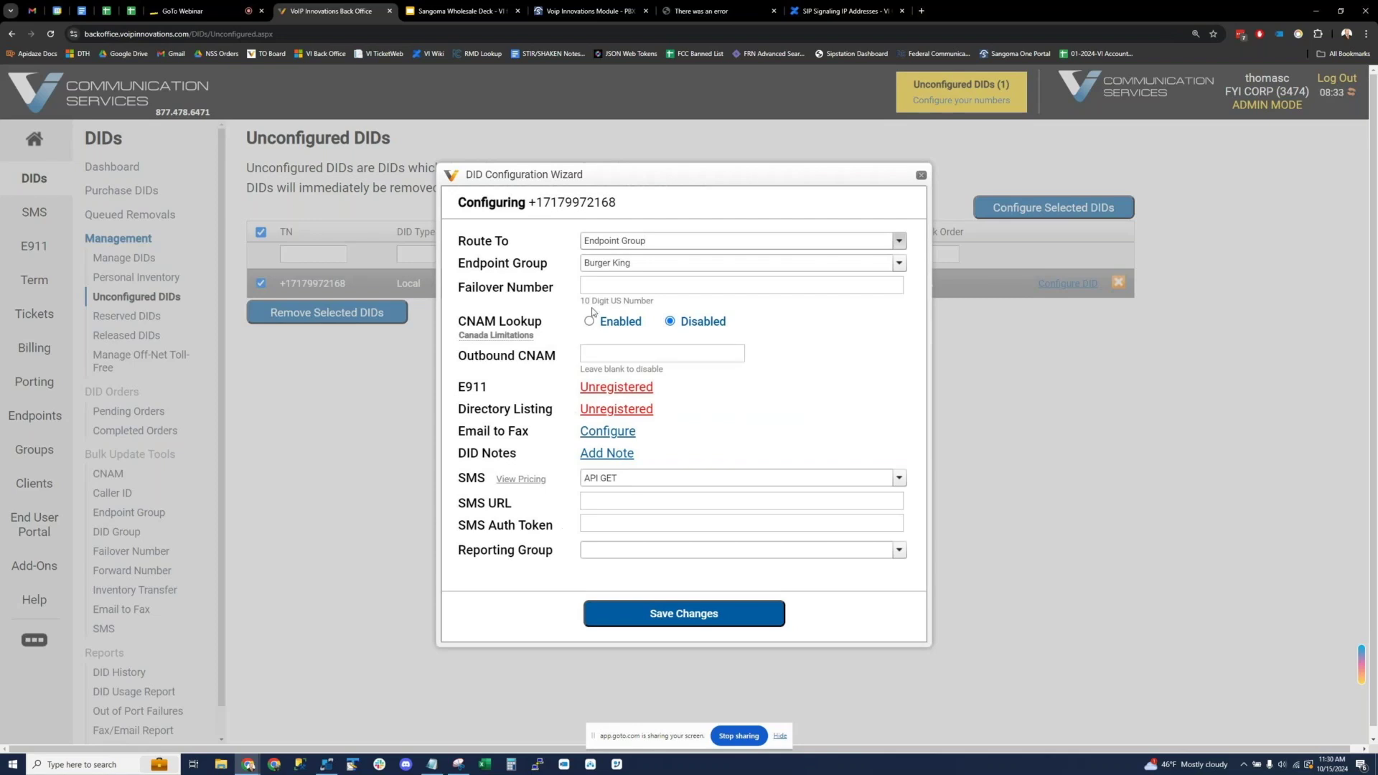
click(920, 175)
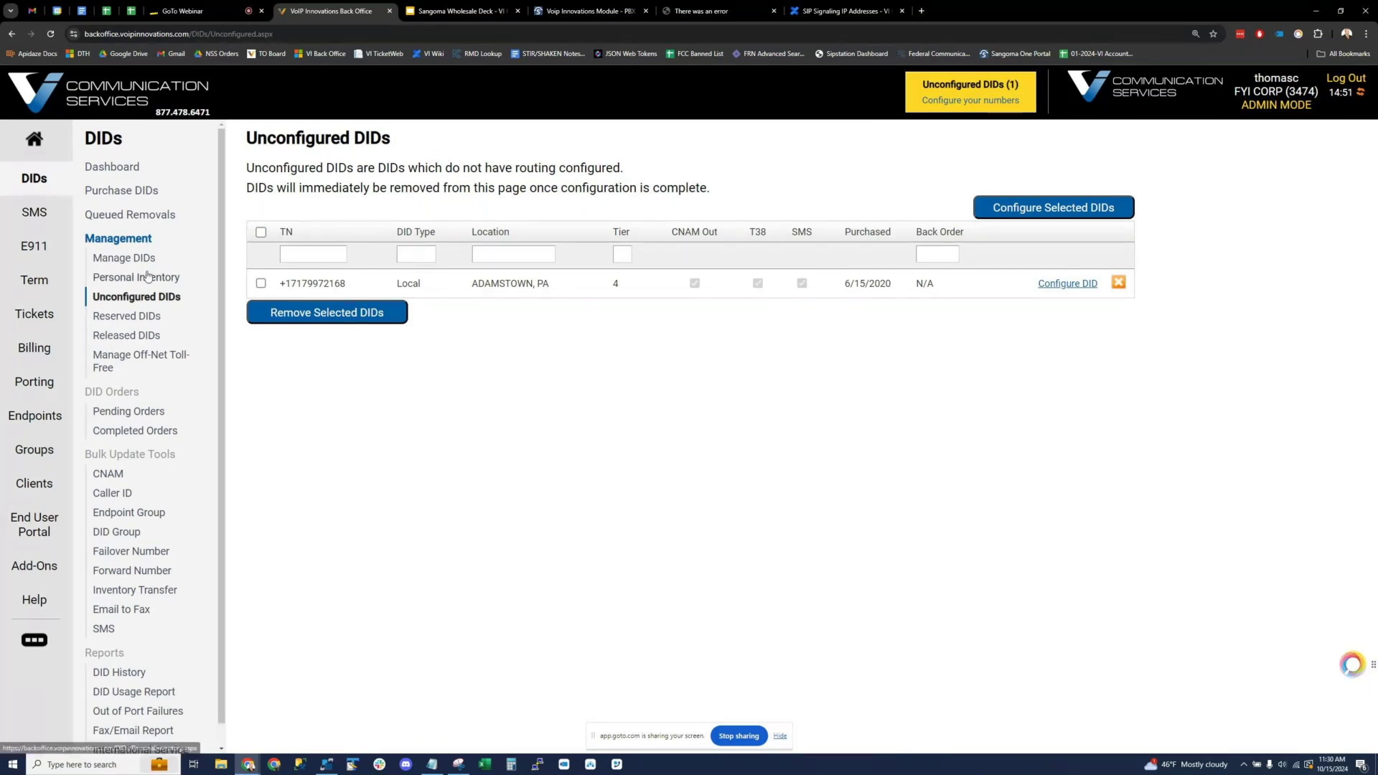
click(139, 265)
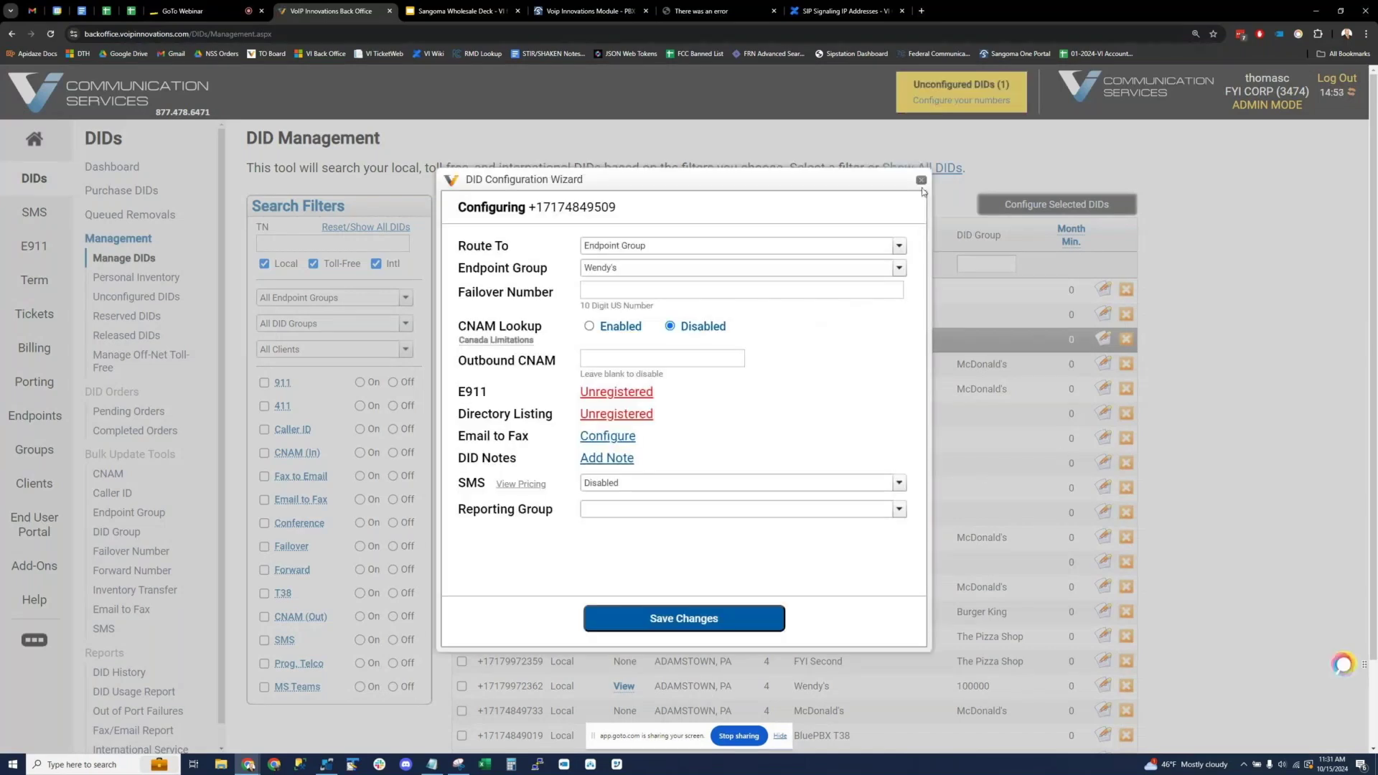
click(921, 180)
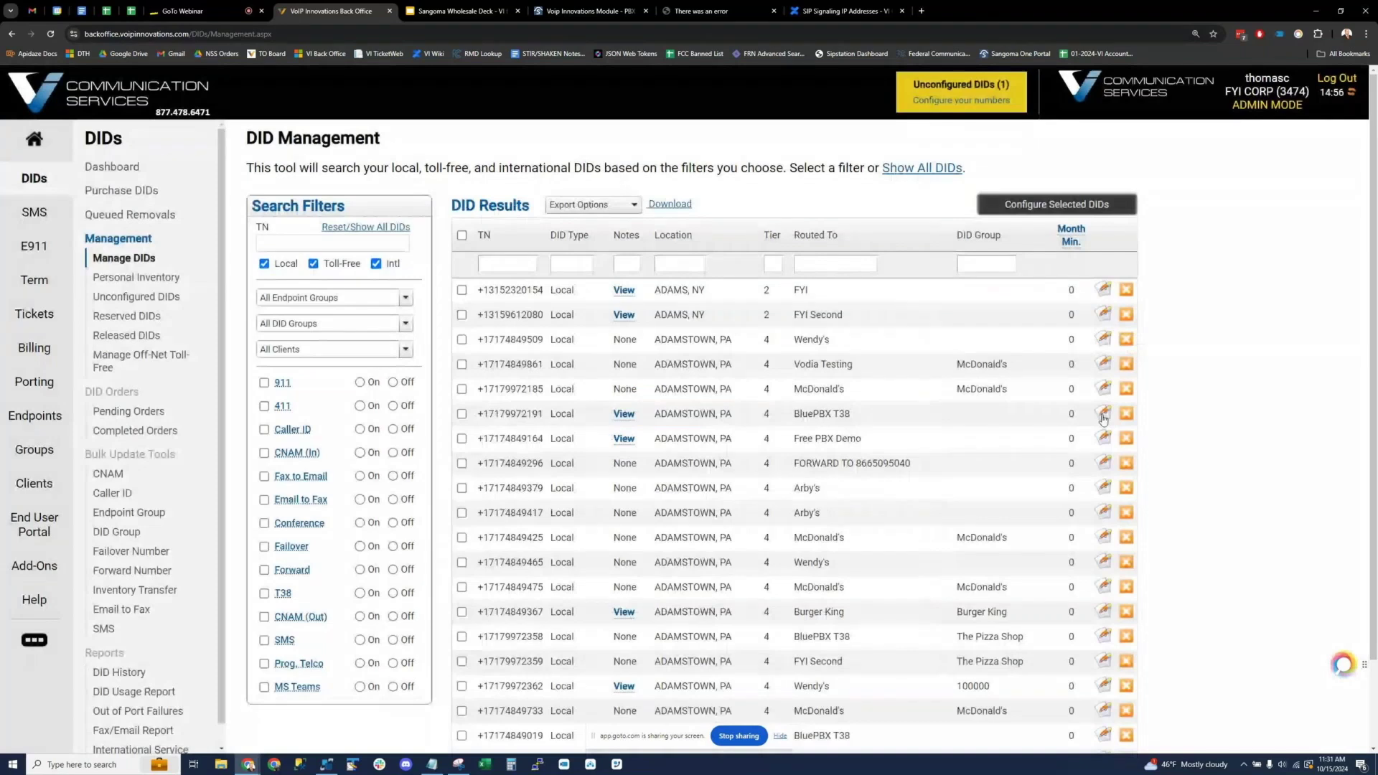
click(1103, 416)
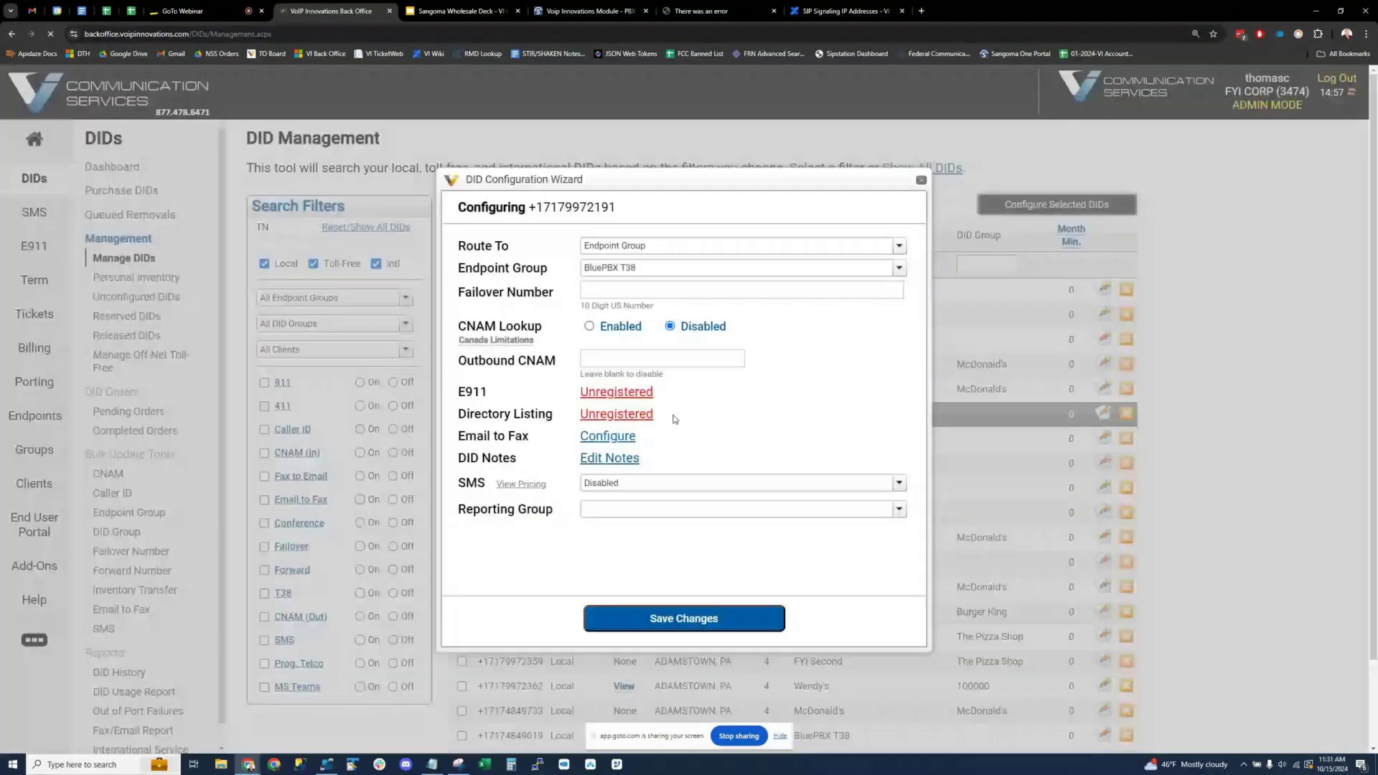
click(921, 180)
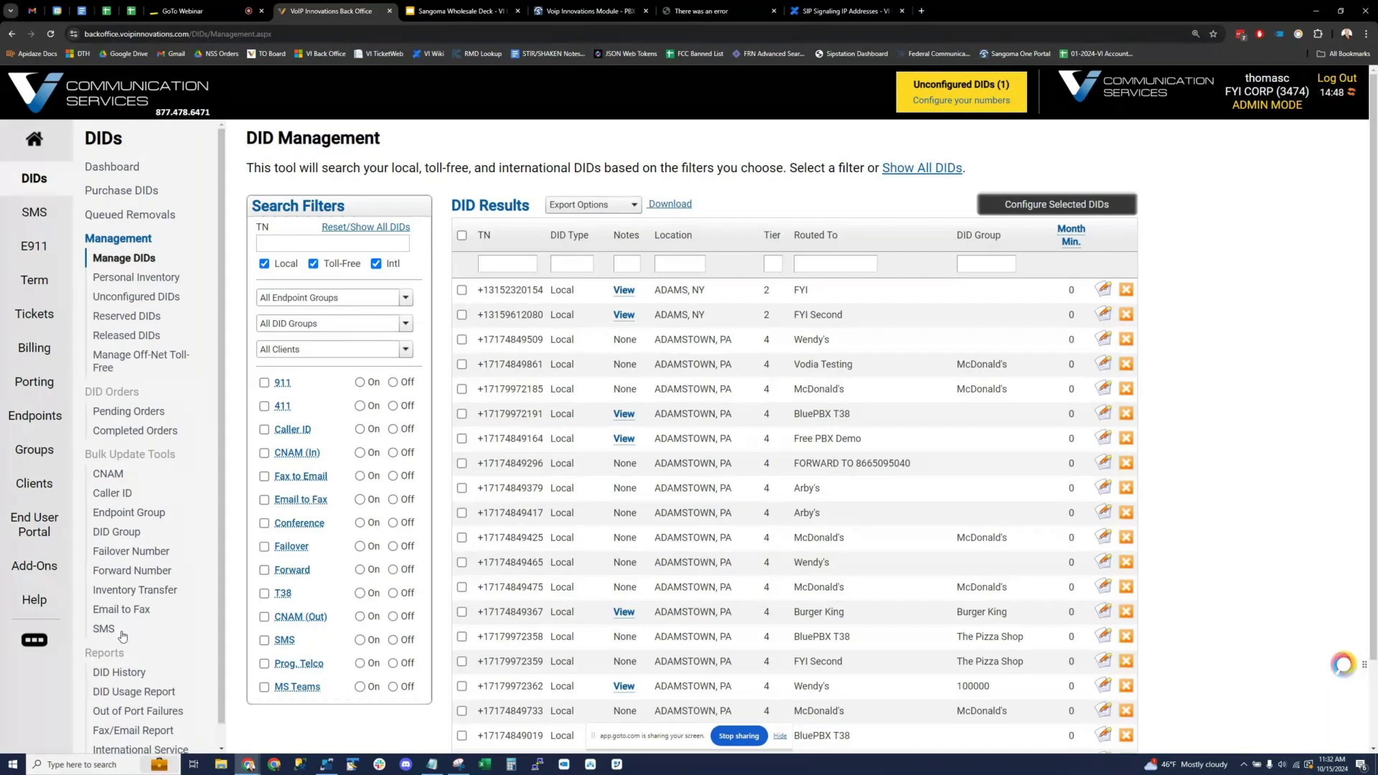
Go via SMS and DIDs to Personal Inventory, showing three inactive DIDs
click(32, 216)
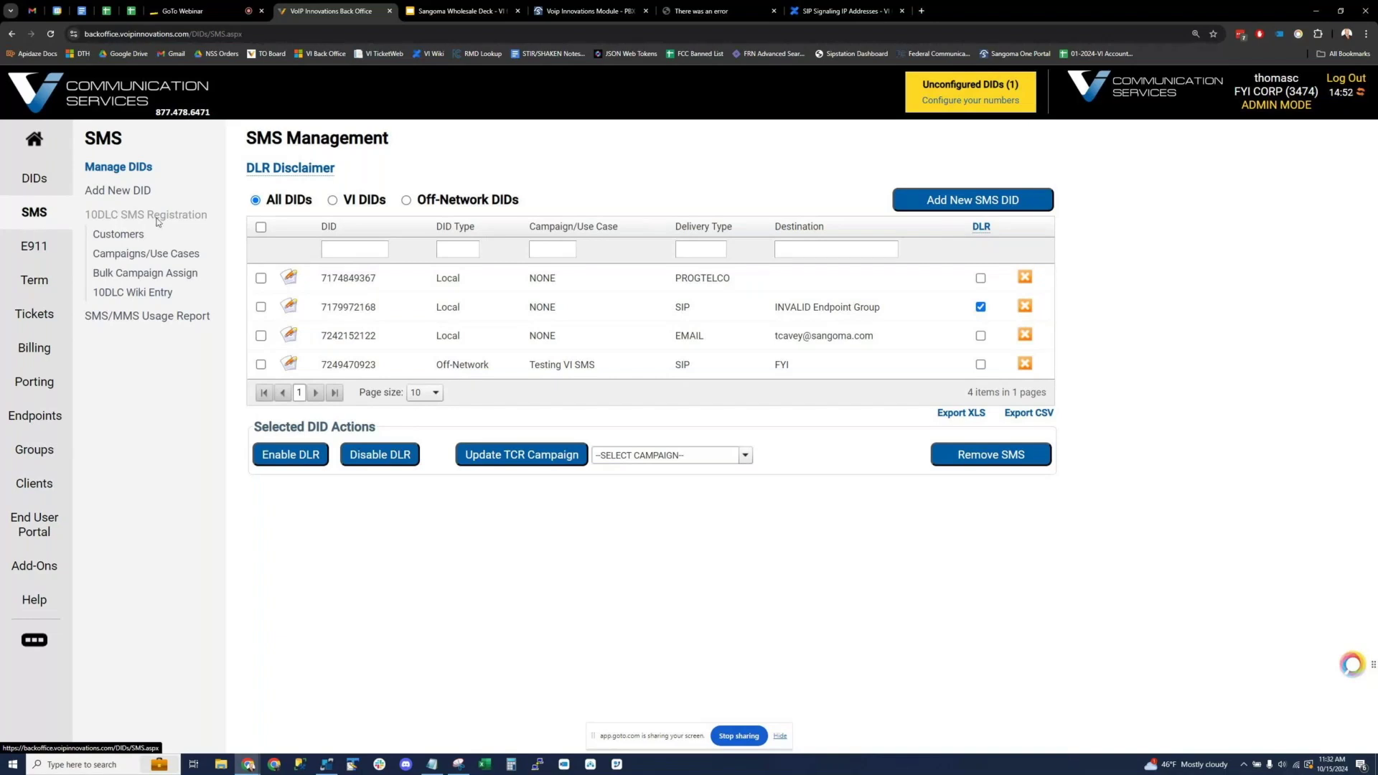
click(41, 203)
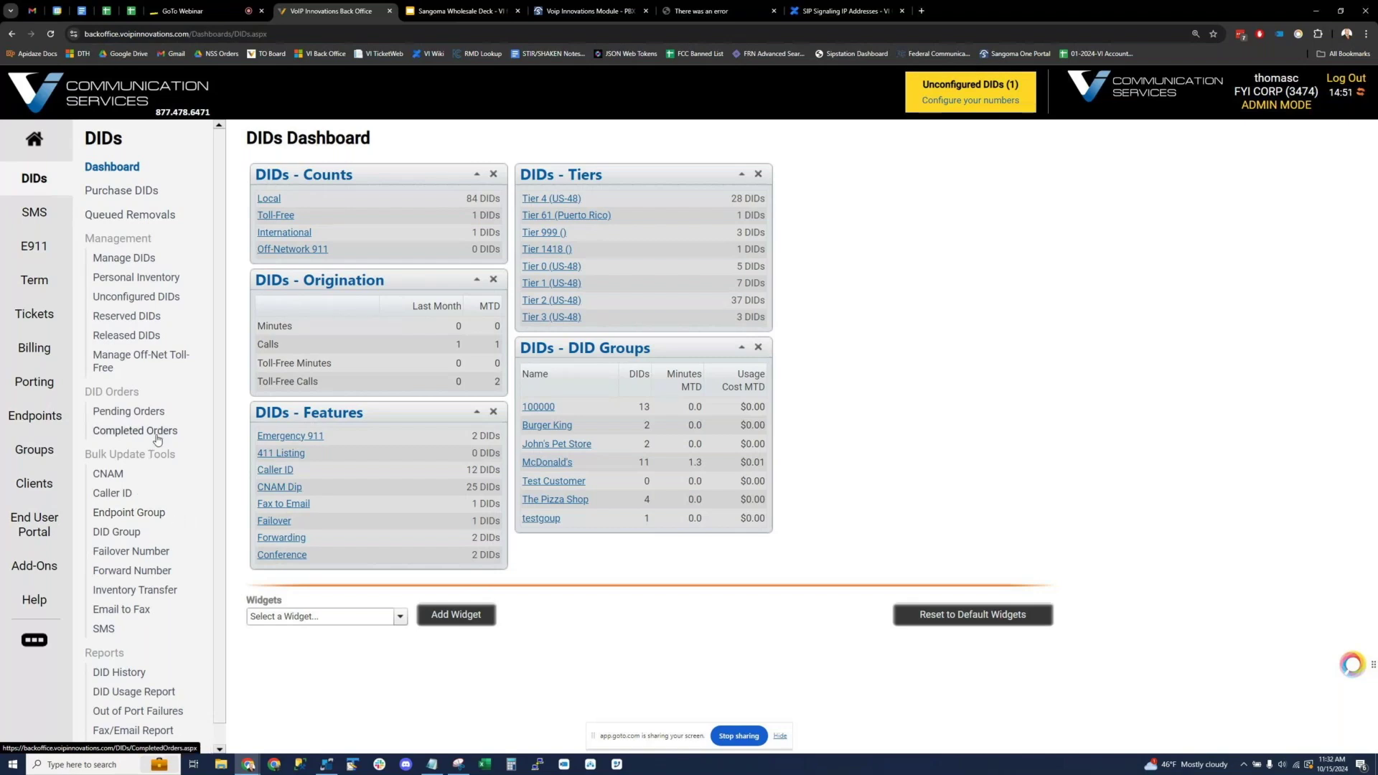
click(157, 280)
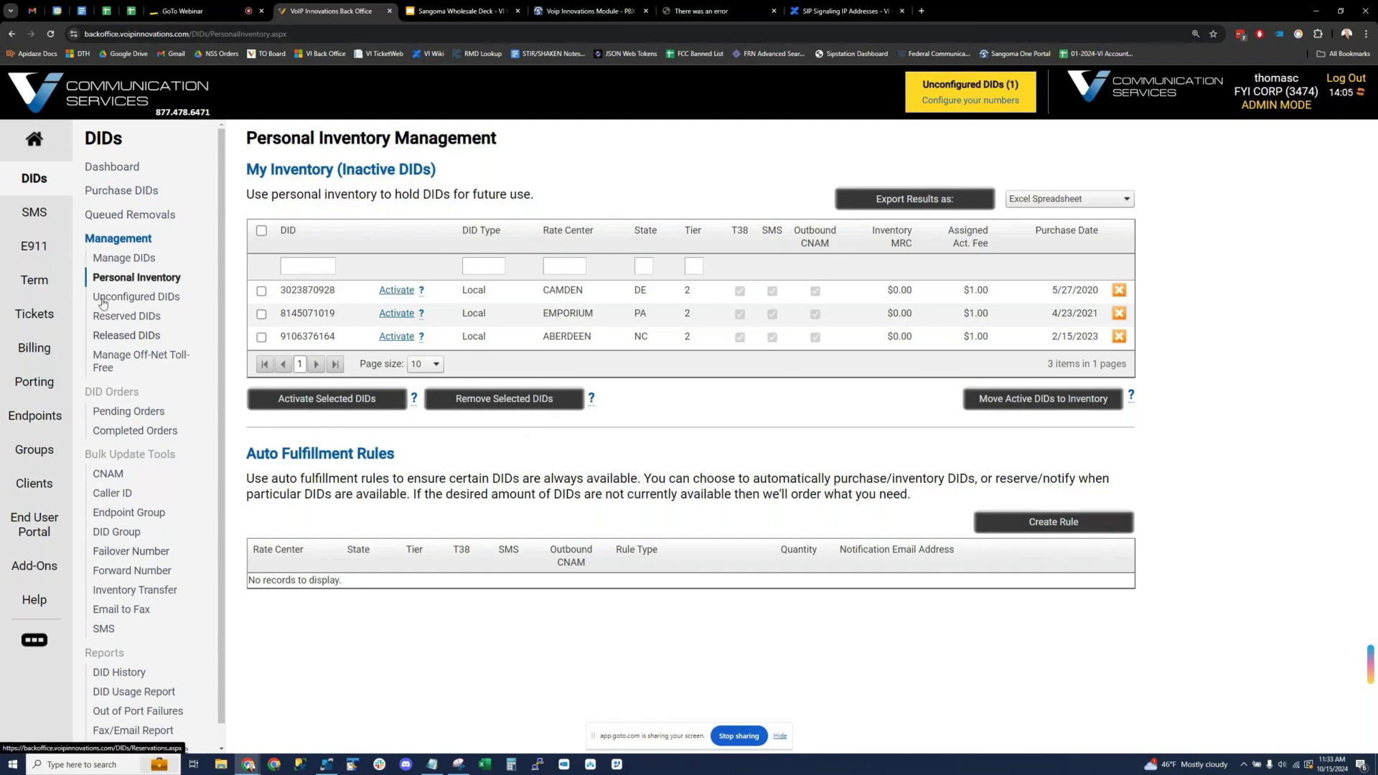
Show SMS Management with the four SMS DIDs delivered via PROGTELCO, SIP or EMAIL
click(34, 211)
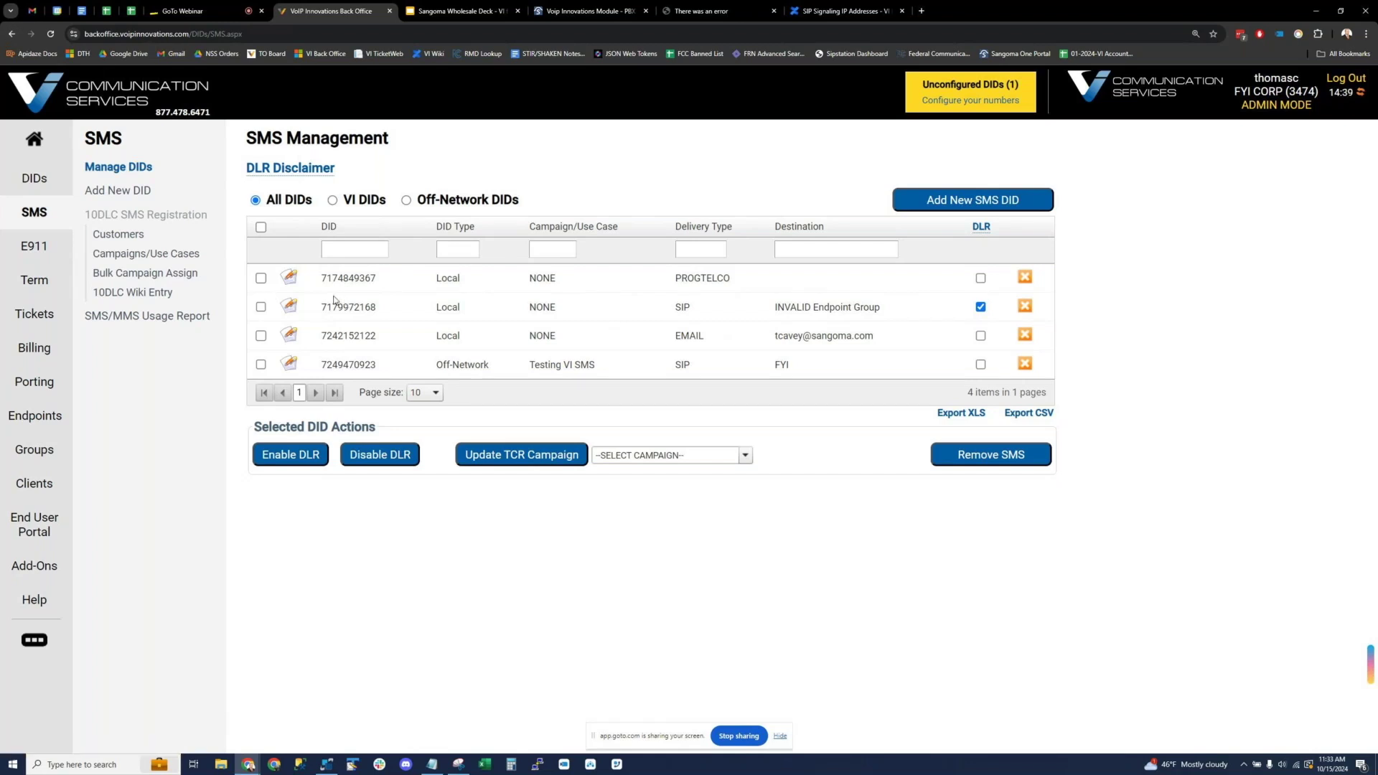
Review the three 10DLC SMS customers and Campaigns/Use Cases, then go to the E911 Dashboard
click(145, 240)
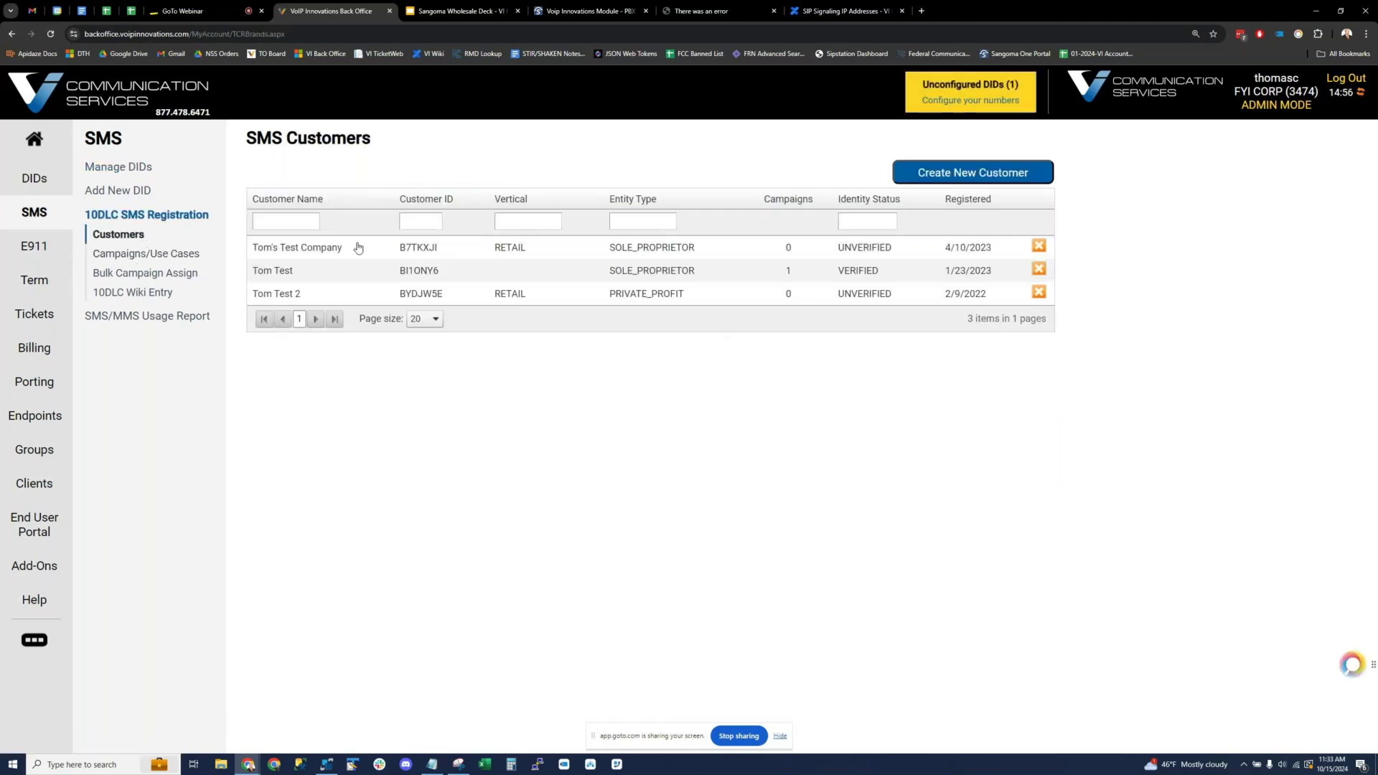
drag(89, 235, 153, 232)
click(185, 259)
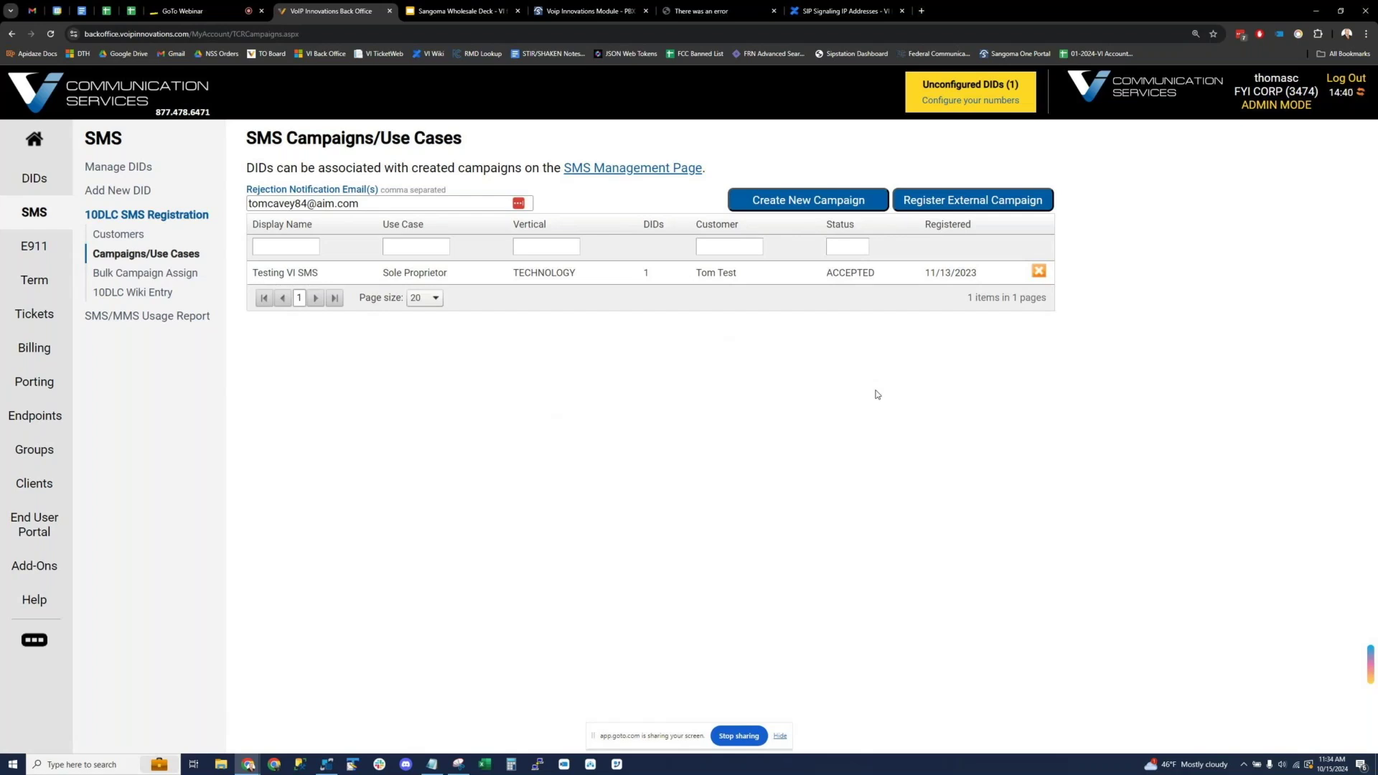
click(138, 237)
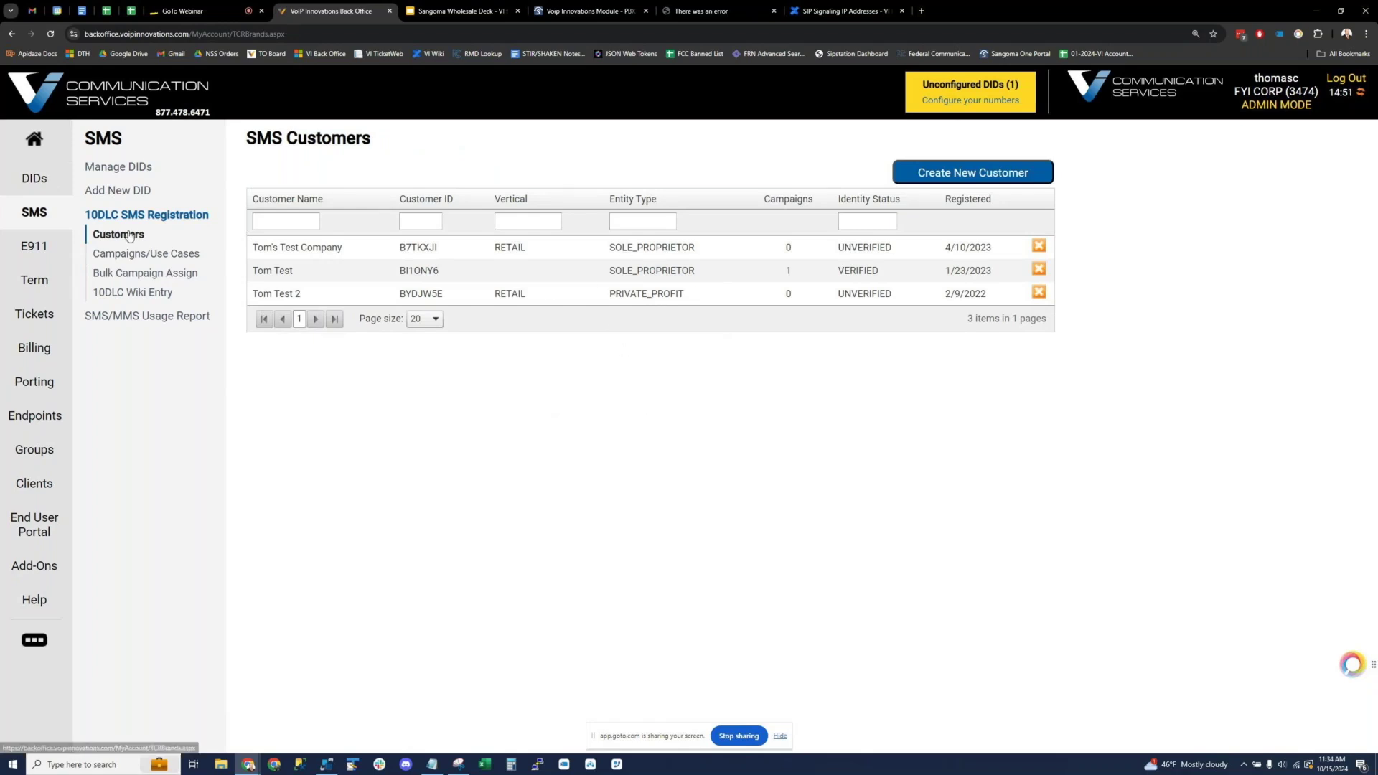
click(41, 252)
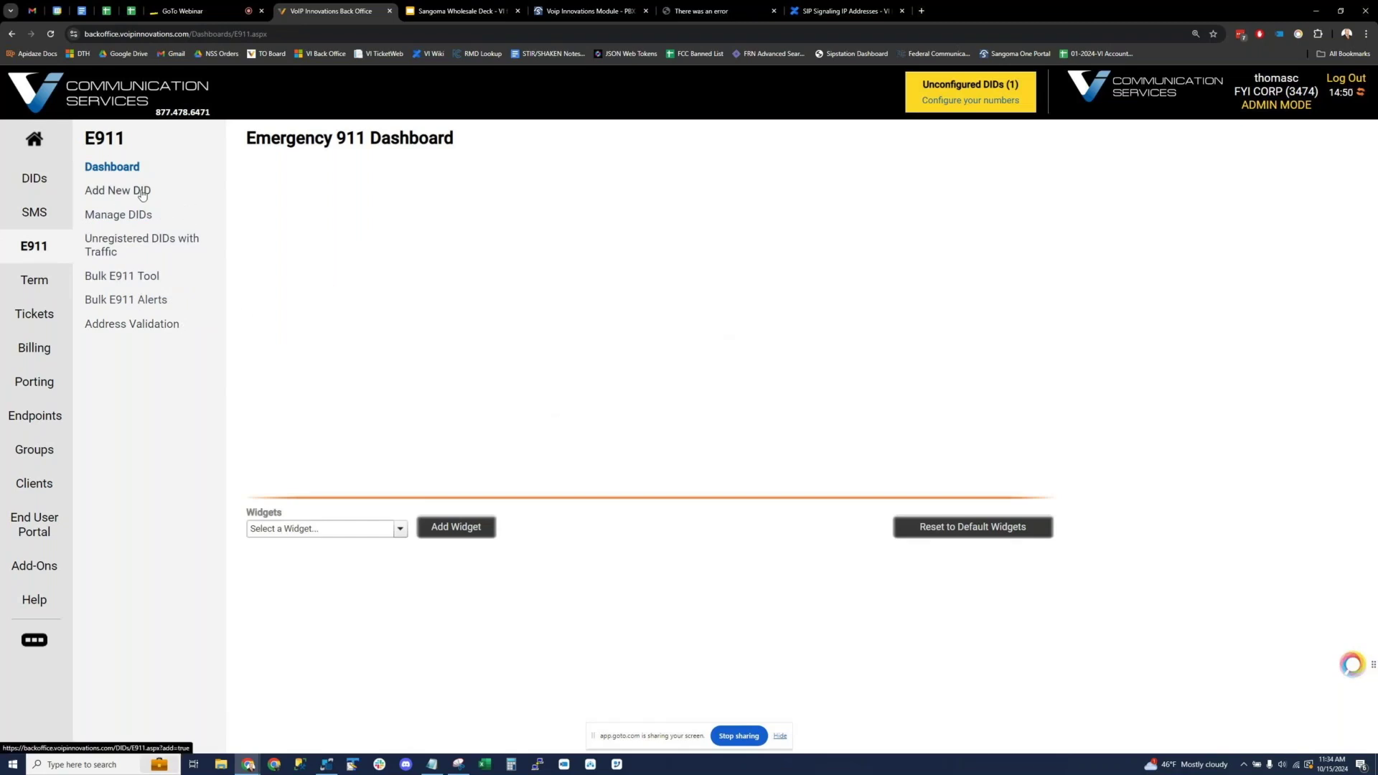
Preview the E911 Add New DID form with a suggested number, then start a new SMS DID
click(136, 215)
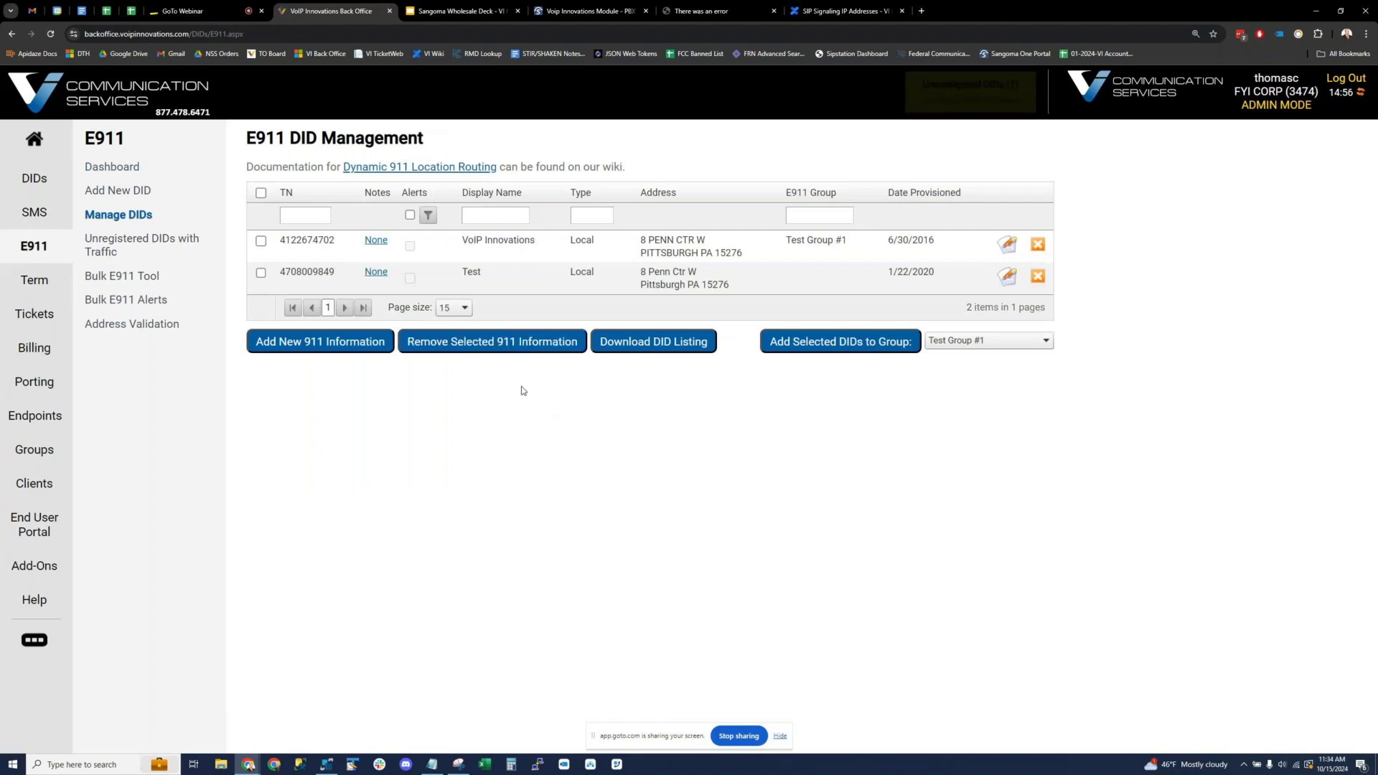
click(132, 190)
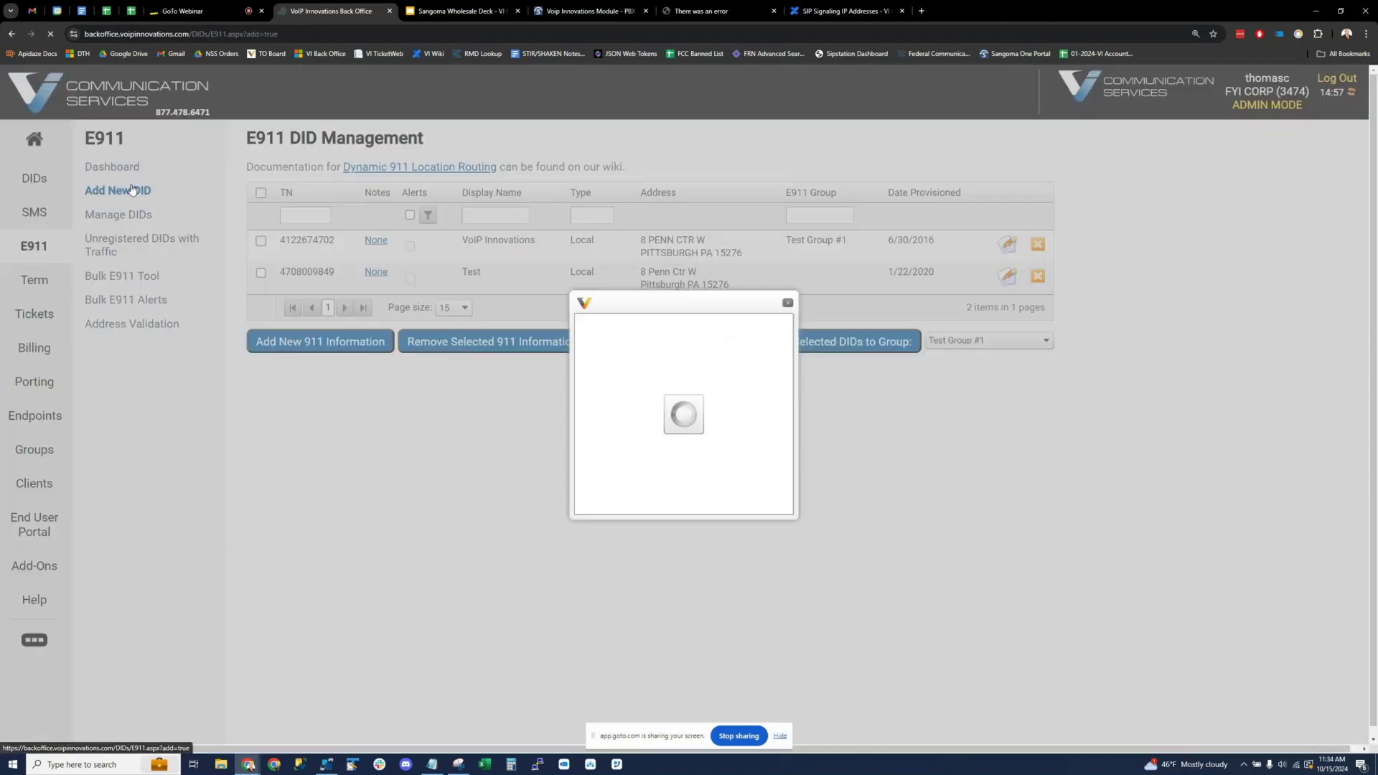
click(538, 228)
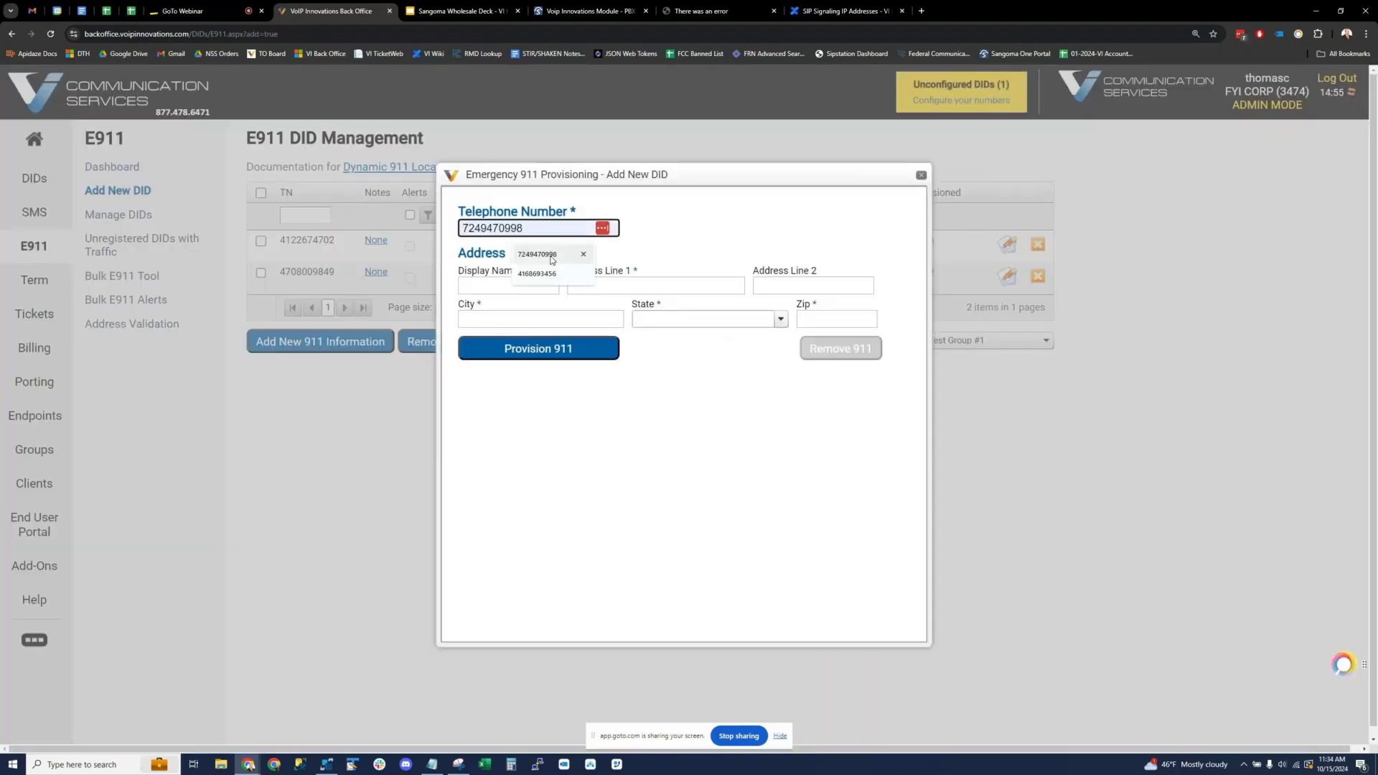
click(552, 257)
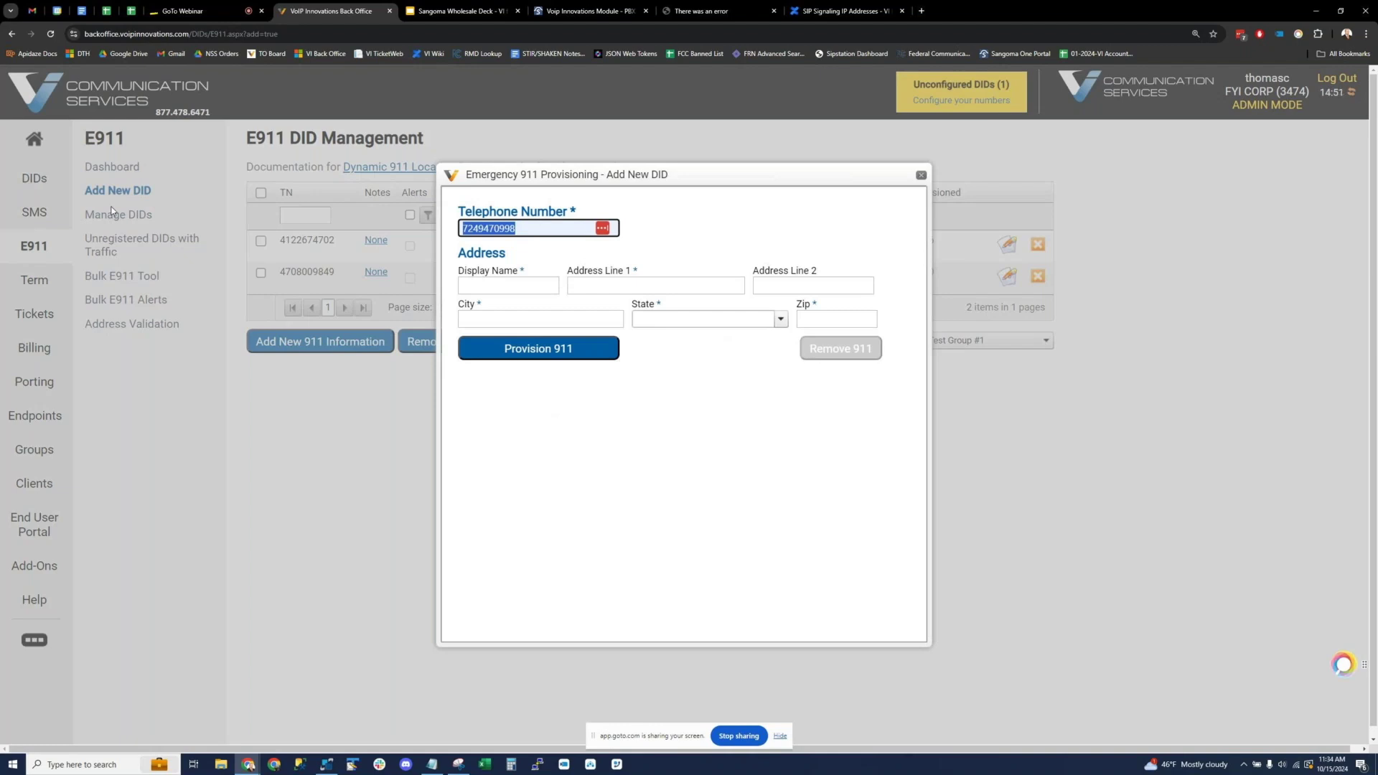
click(29, 180)
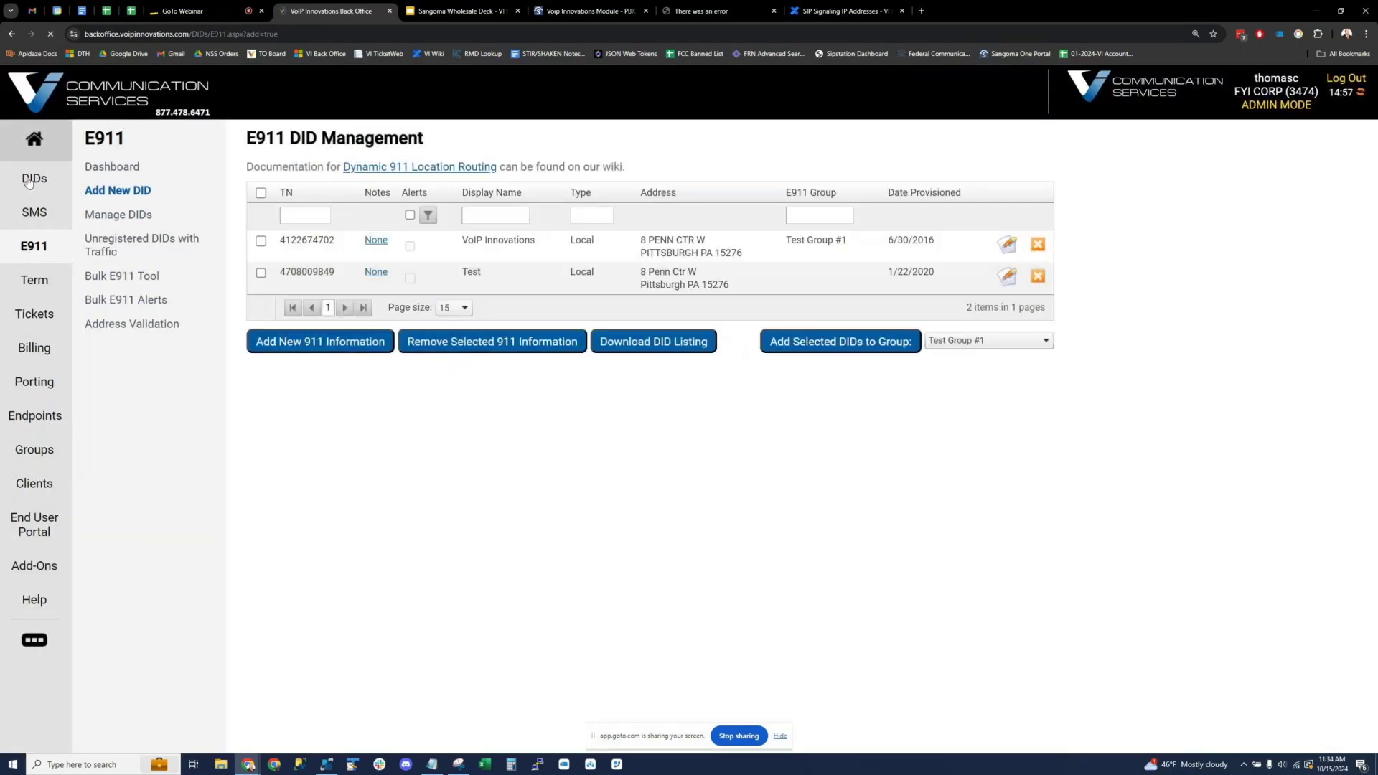
click(34, 212)
click(139, 195)
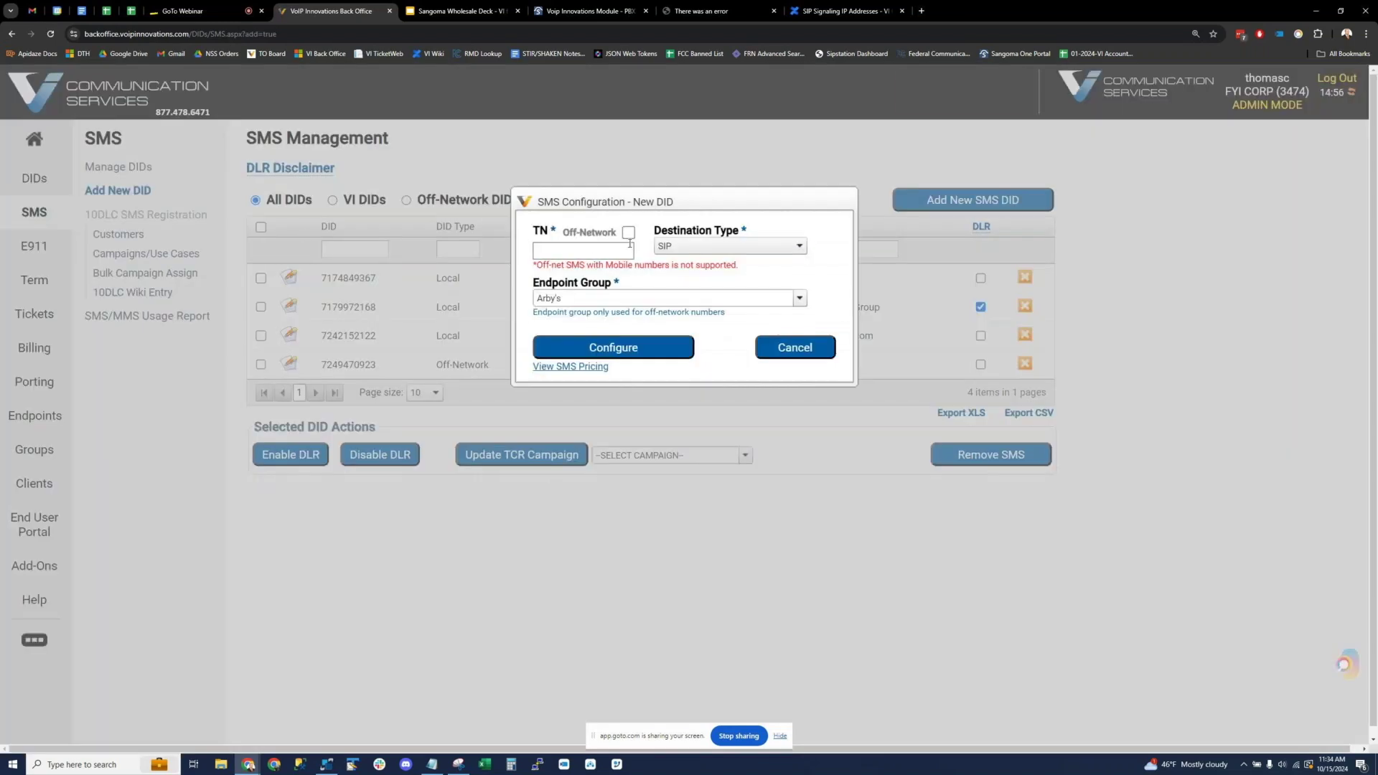
click(629, 233)
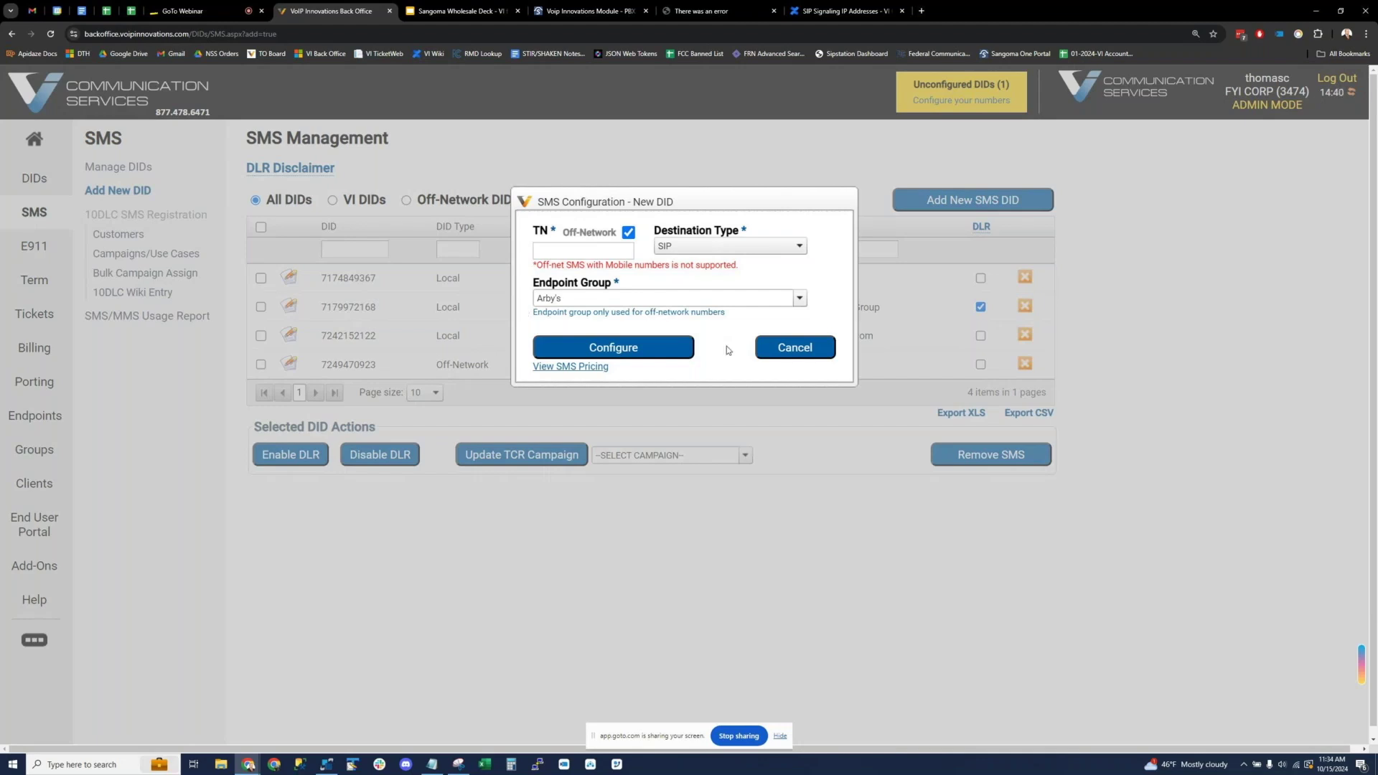
click(612, 247)
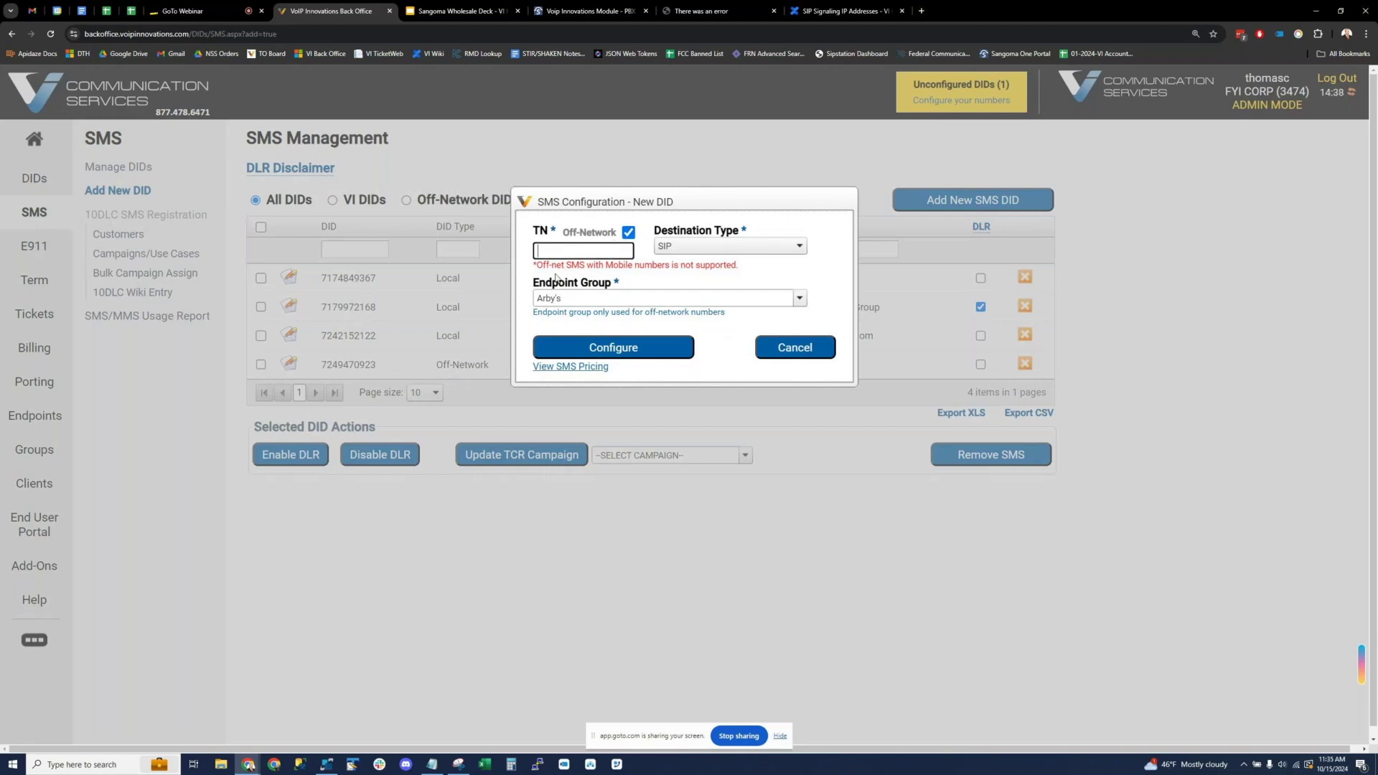
click(814, 355)
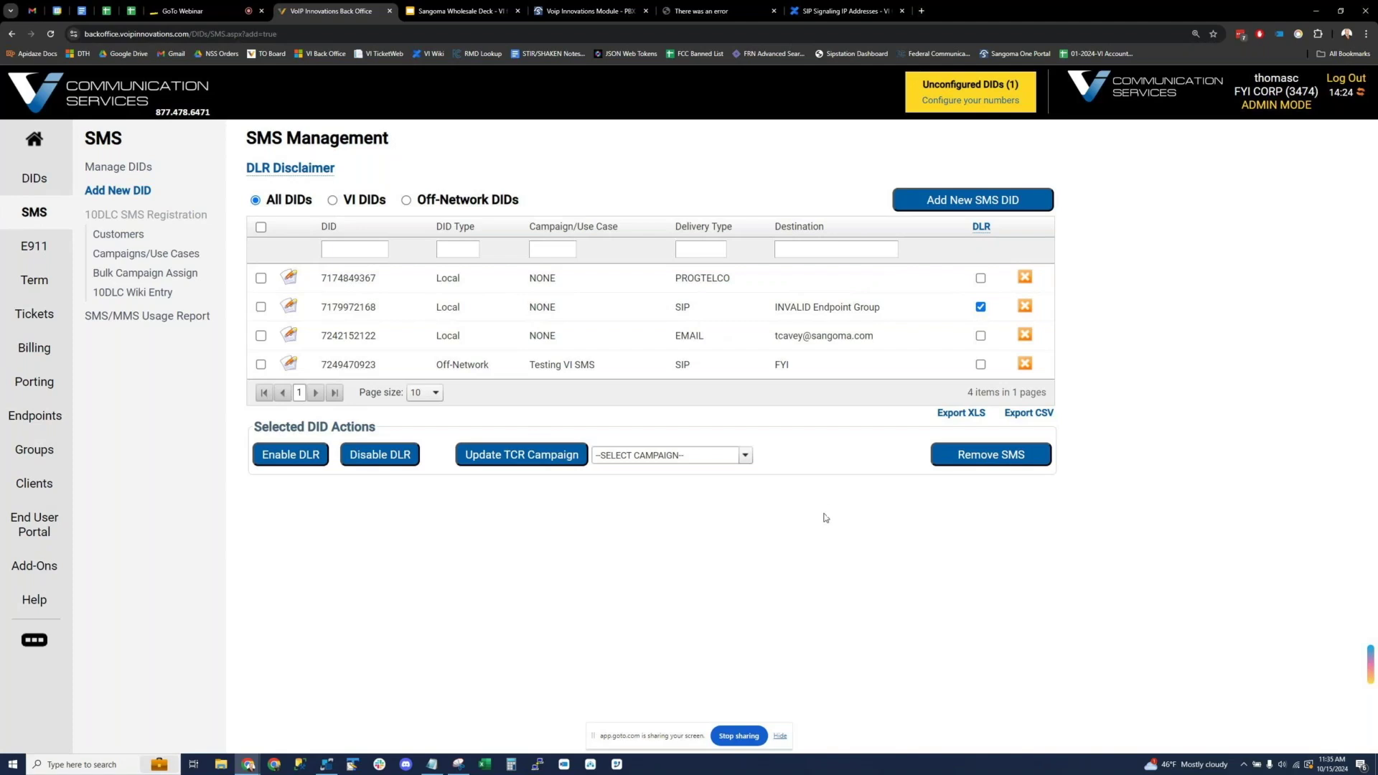
Pass through E911, Term and the Rate Query Tool to the empty Trouble Tickets list
click(26, 247)
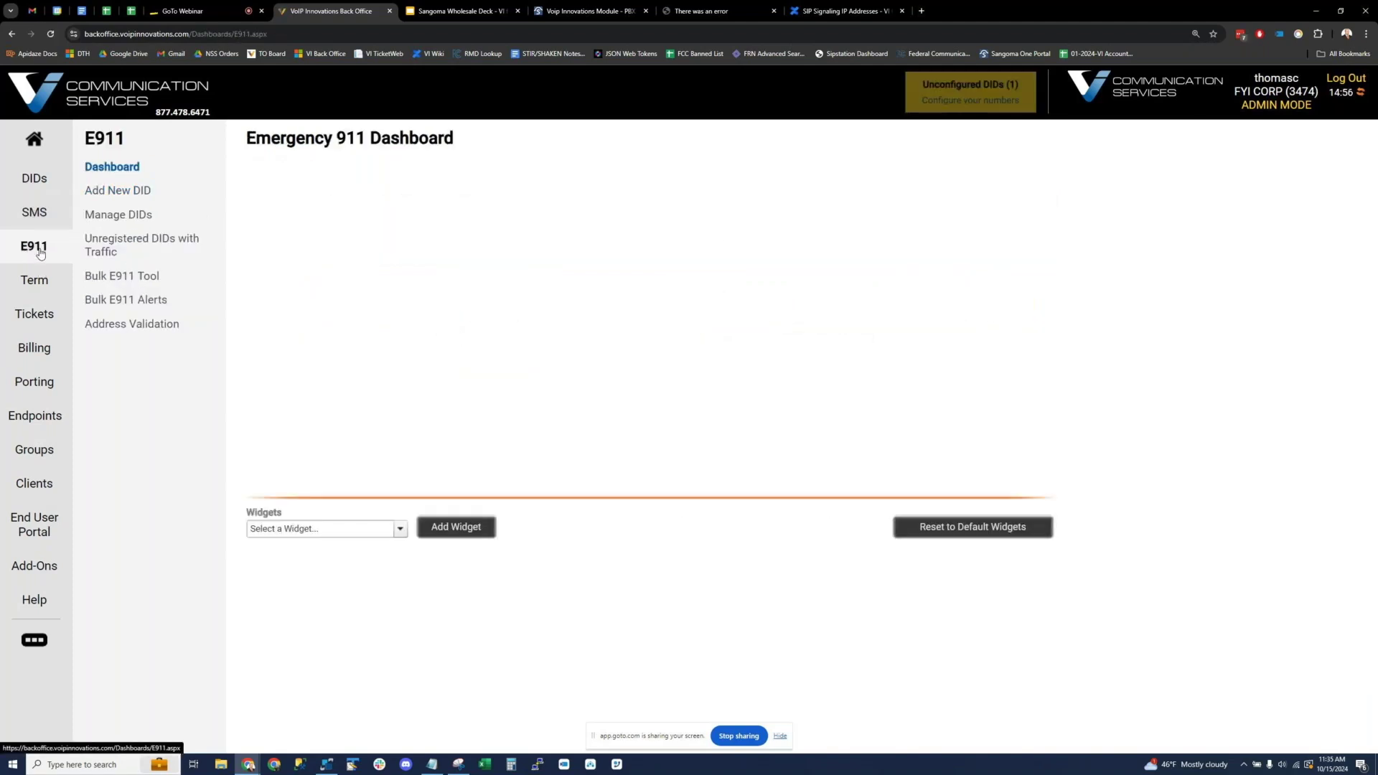
click(45, 287)
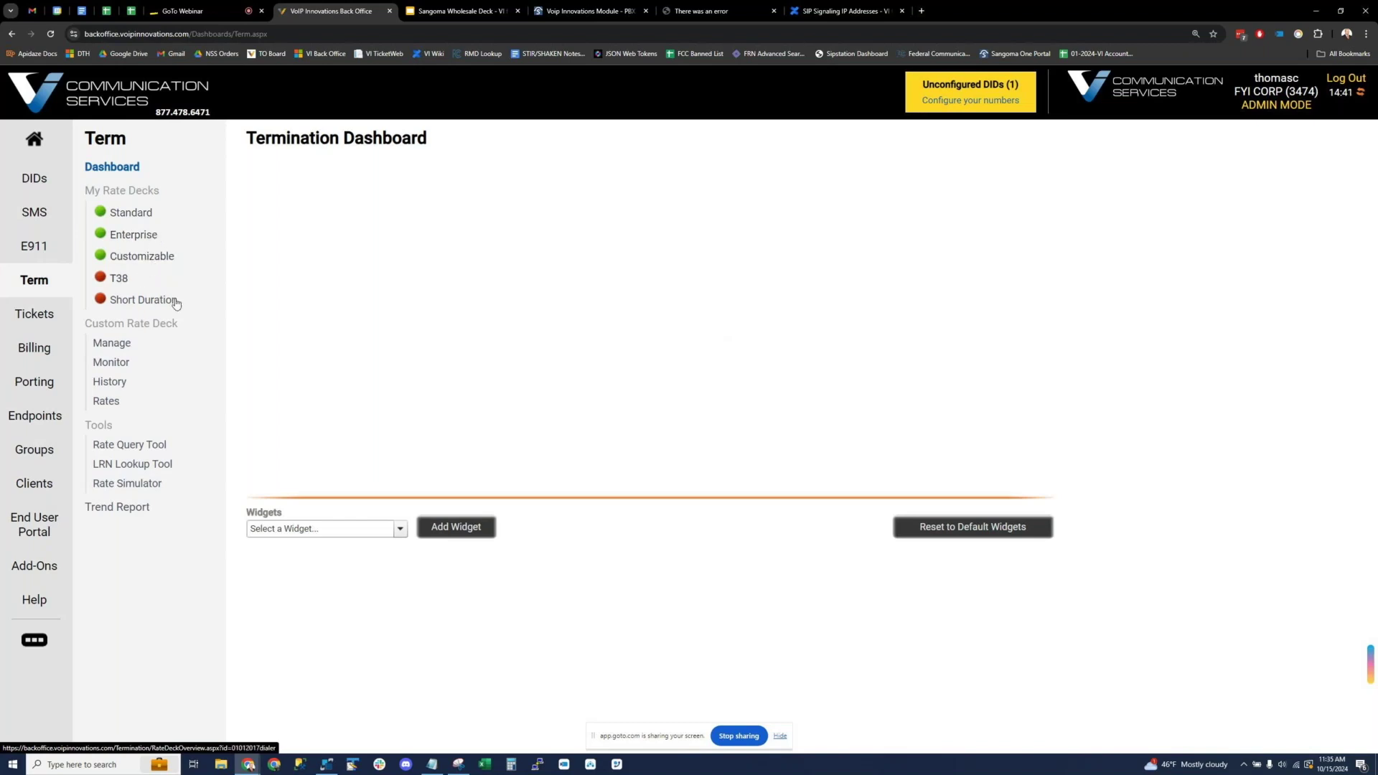
click(152, 446)
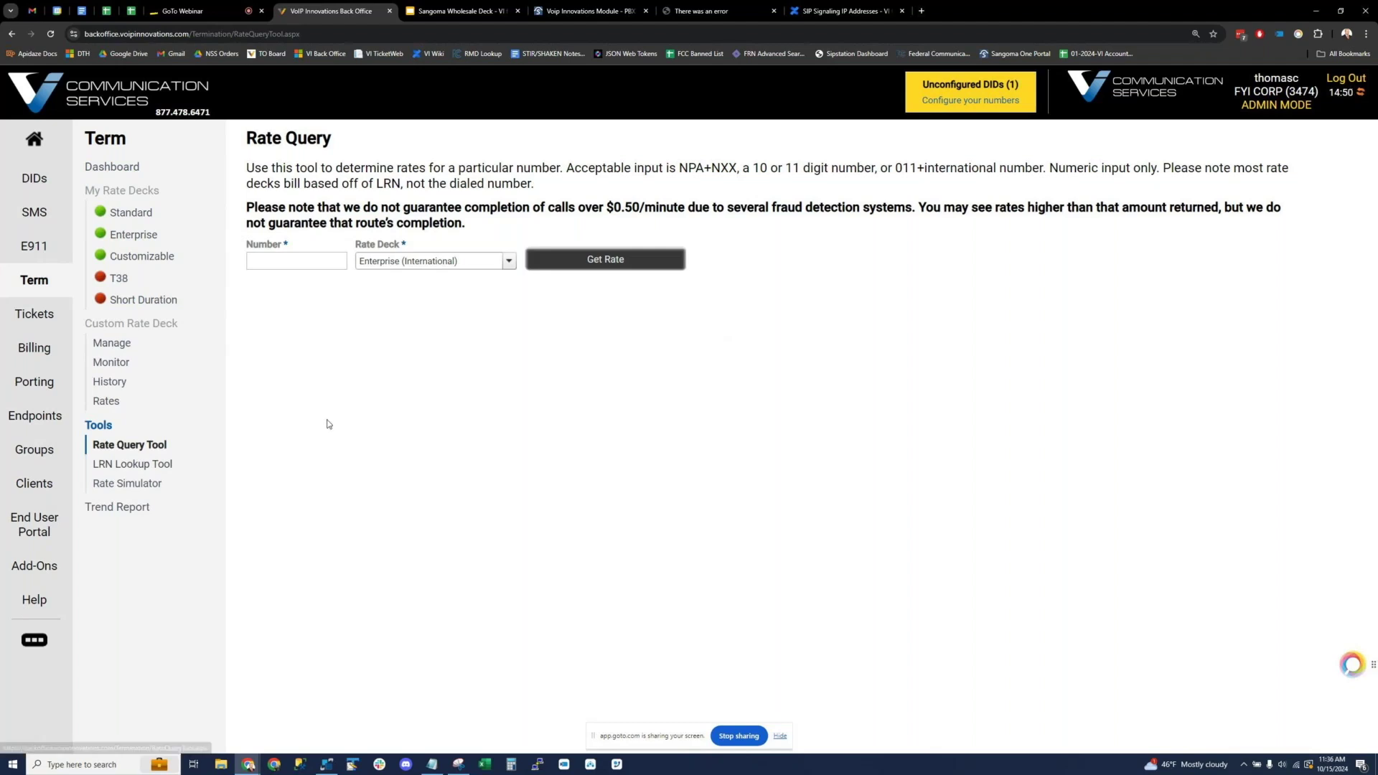
click(28, 313)
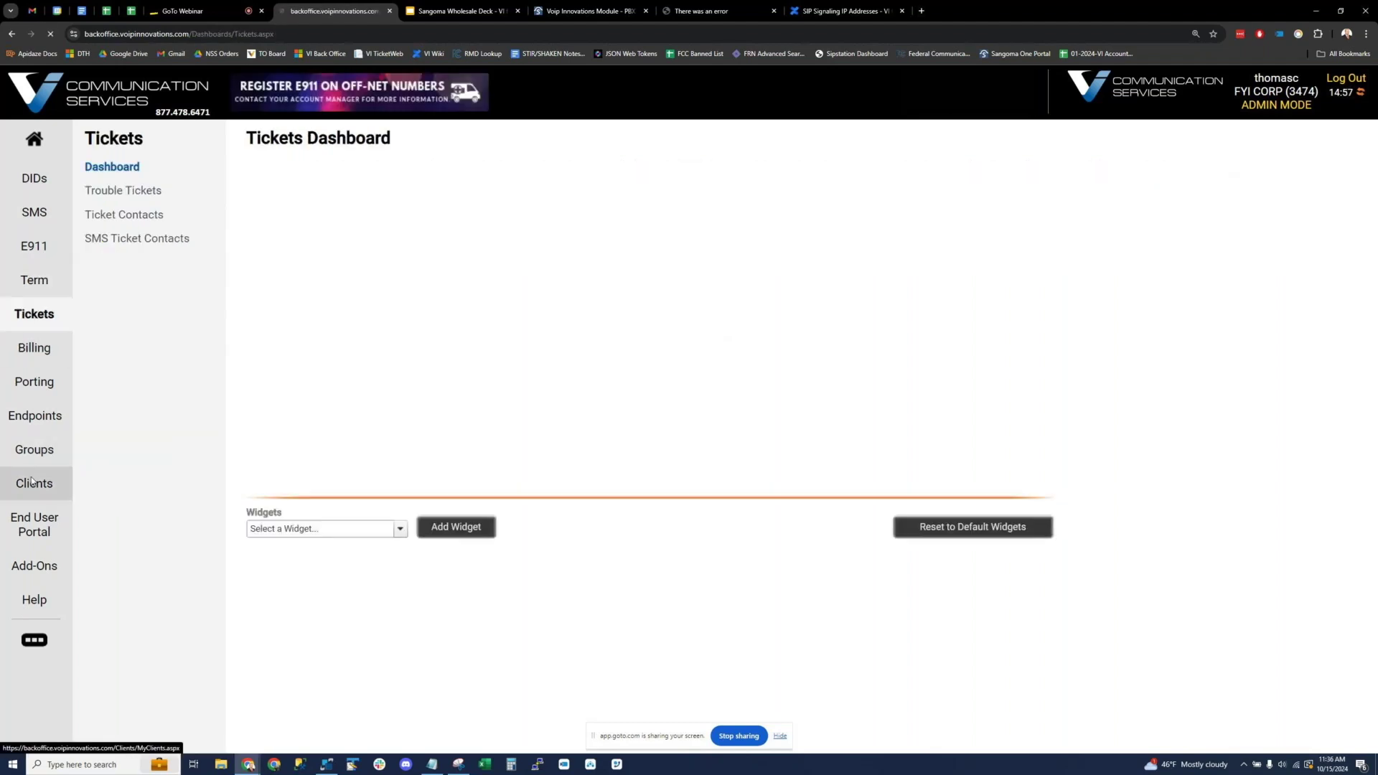
click(148, 192)
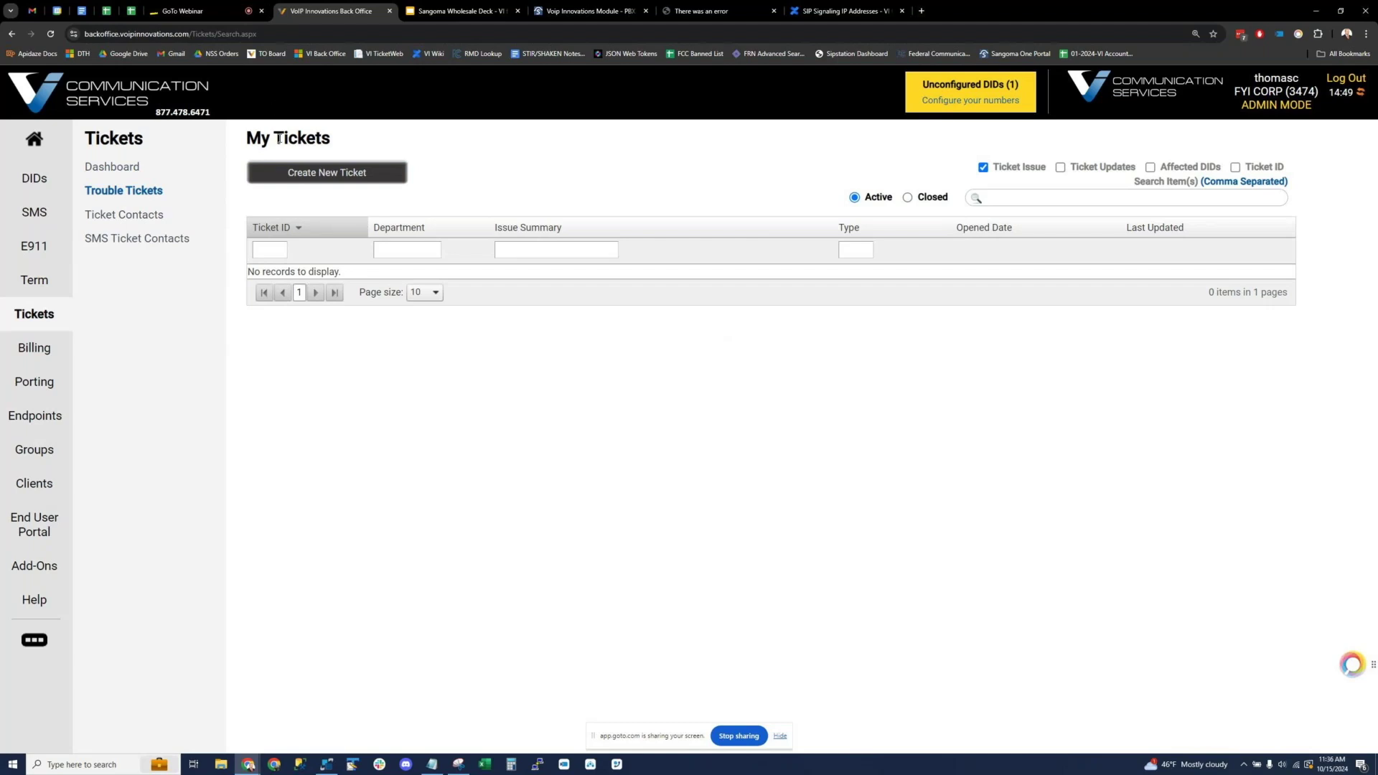
click(310, 176)
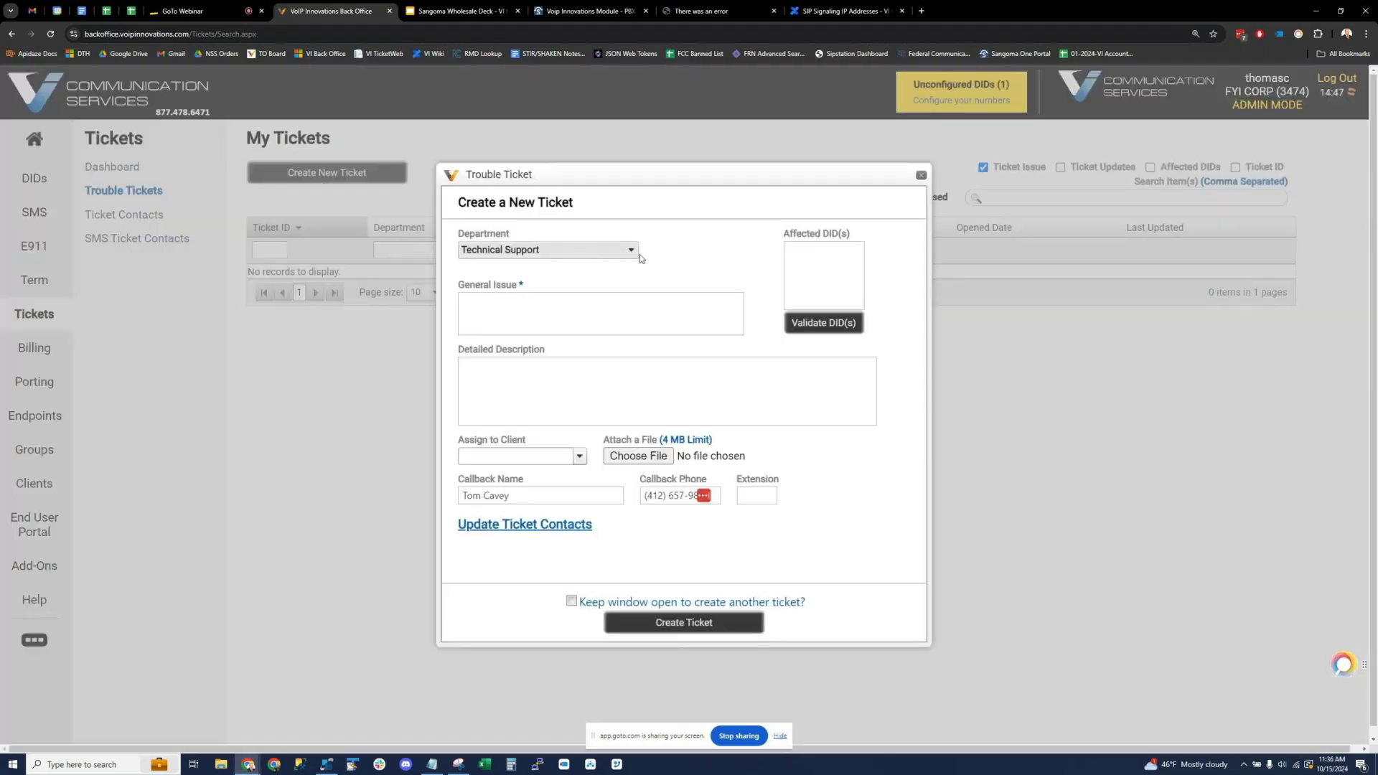
click(635, 252)
click(564, 281)
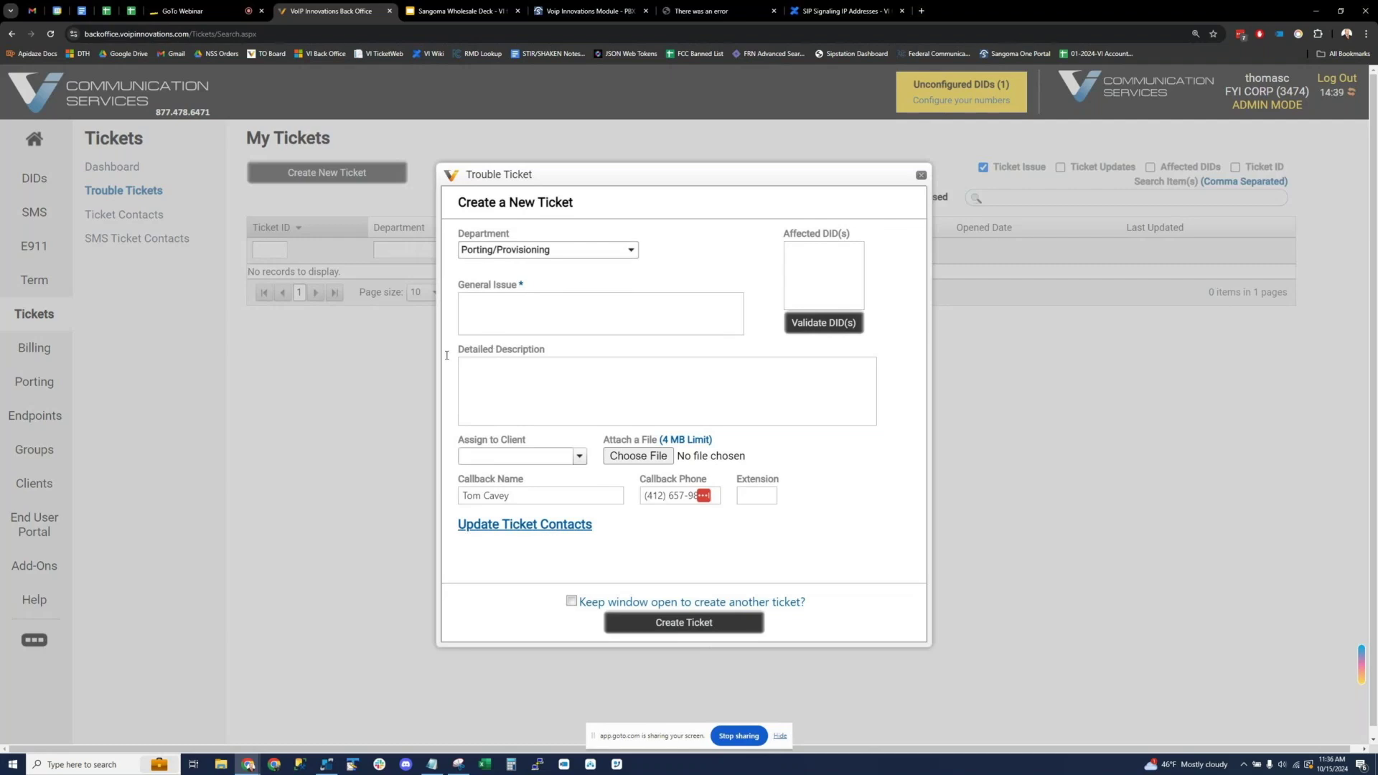
click(610, 251)
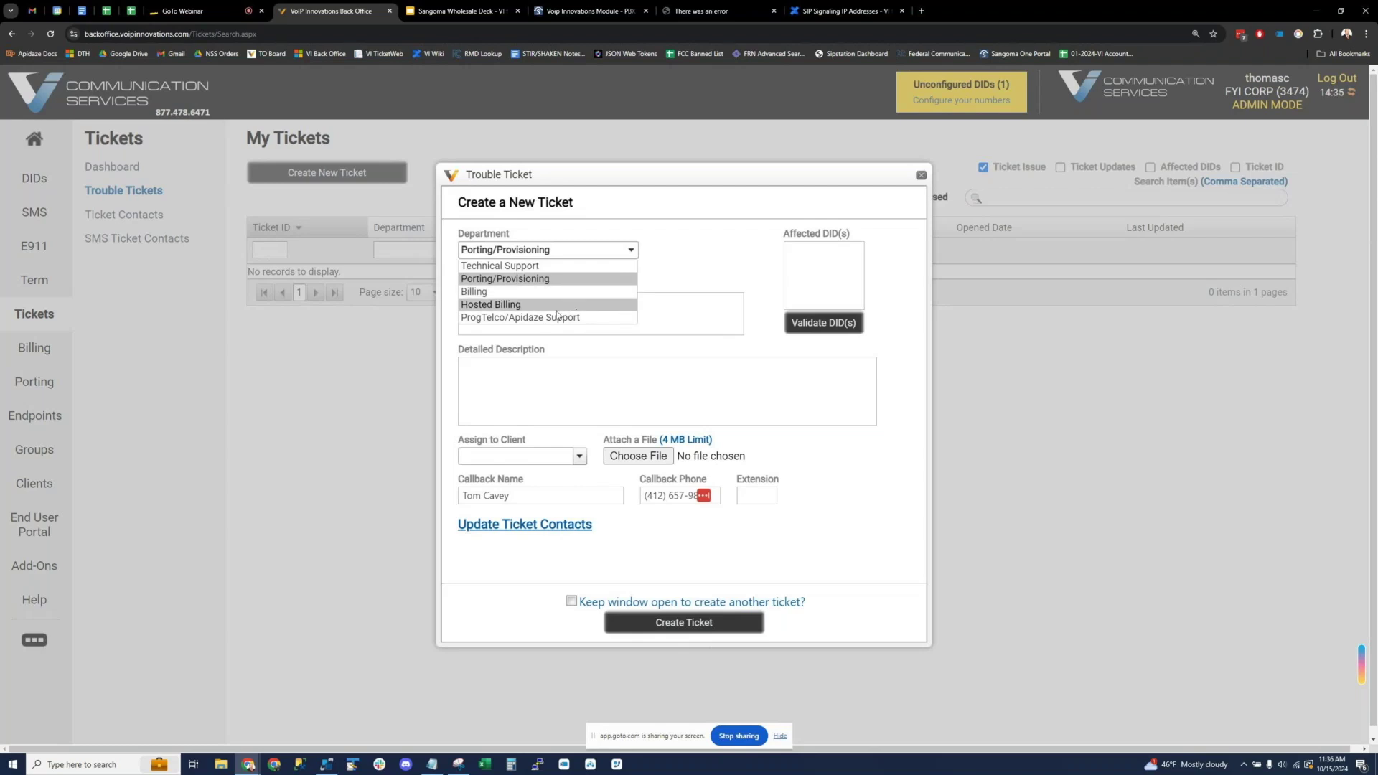
click(590, 317)
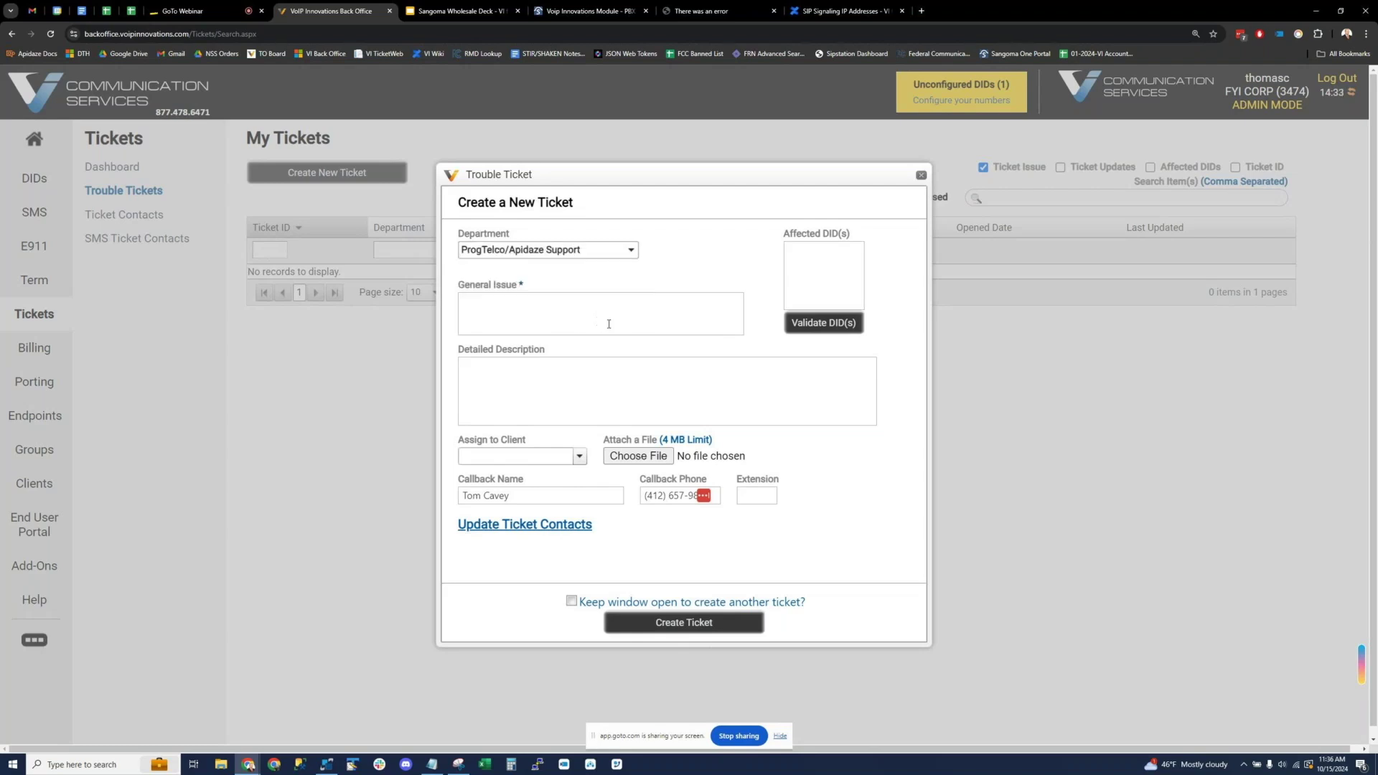
click(920, 176)
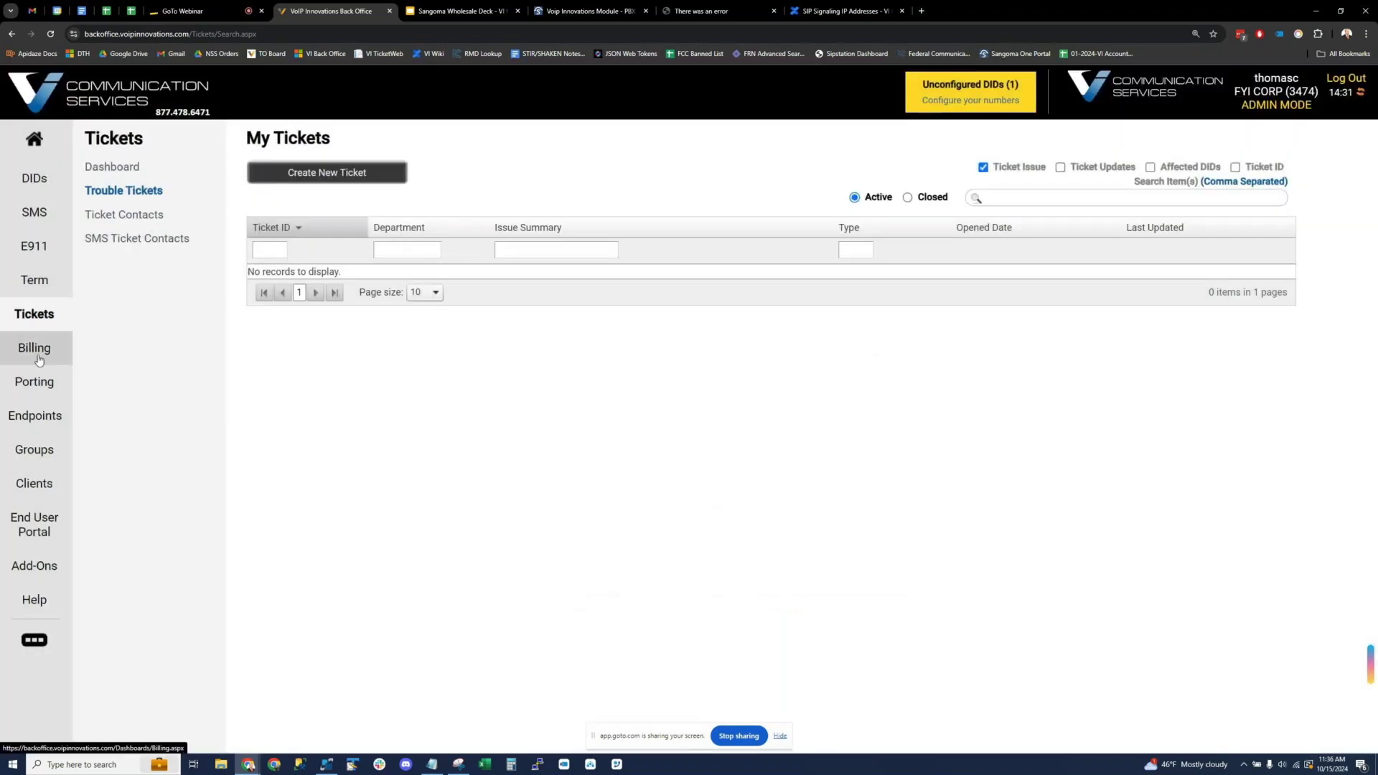
click(37, 355)
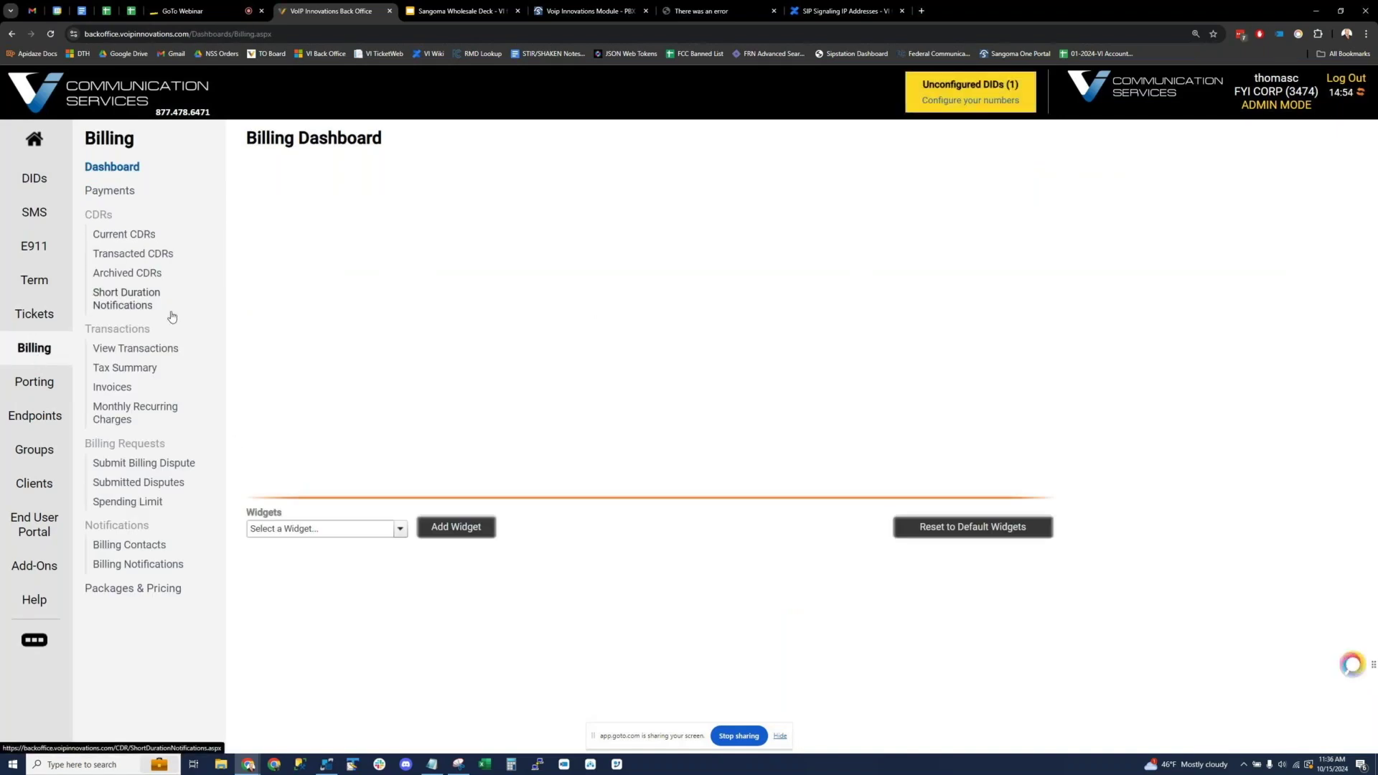
View Archived CDRs, return to Billing via Porting, and choose the Billing - General widget
click(143, 274)
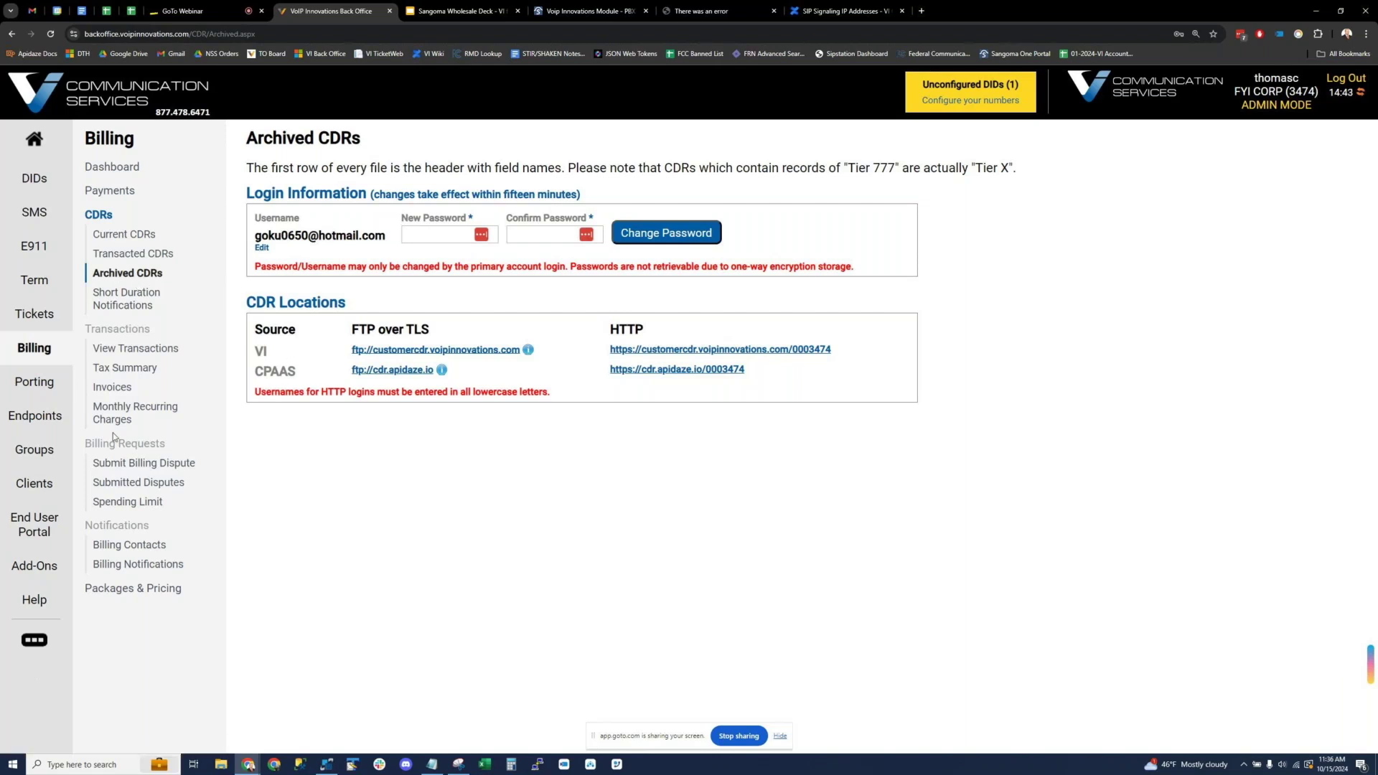
click(34, 381)
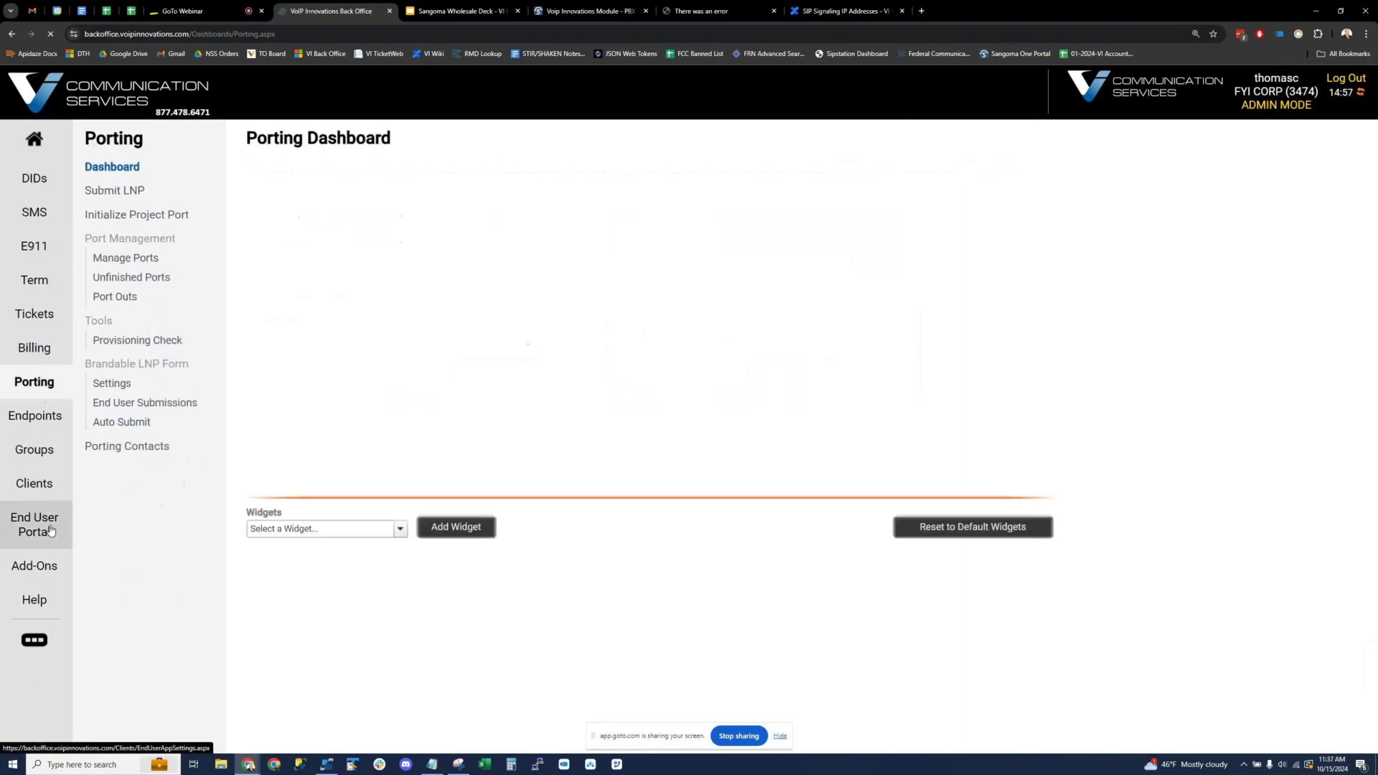
click(48, 354)
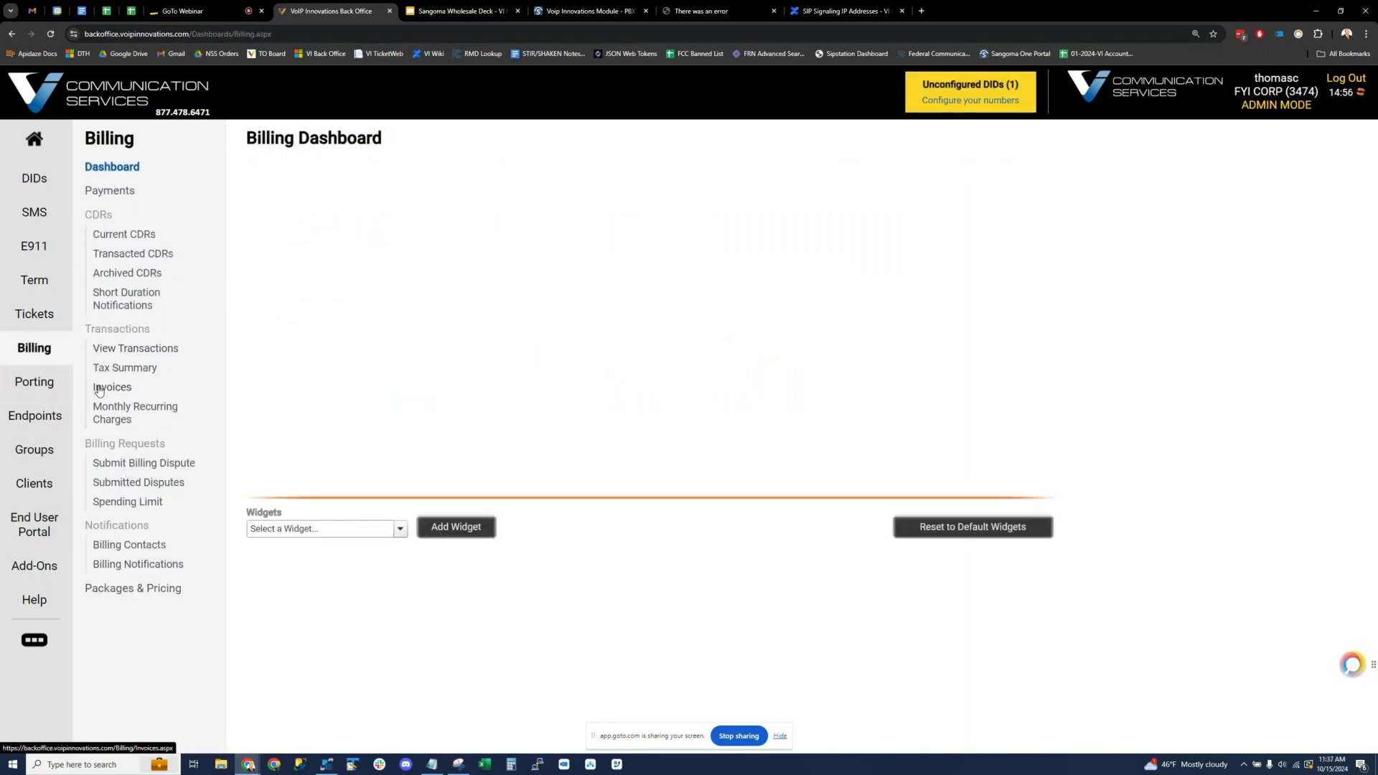
click(346, 528)
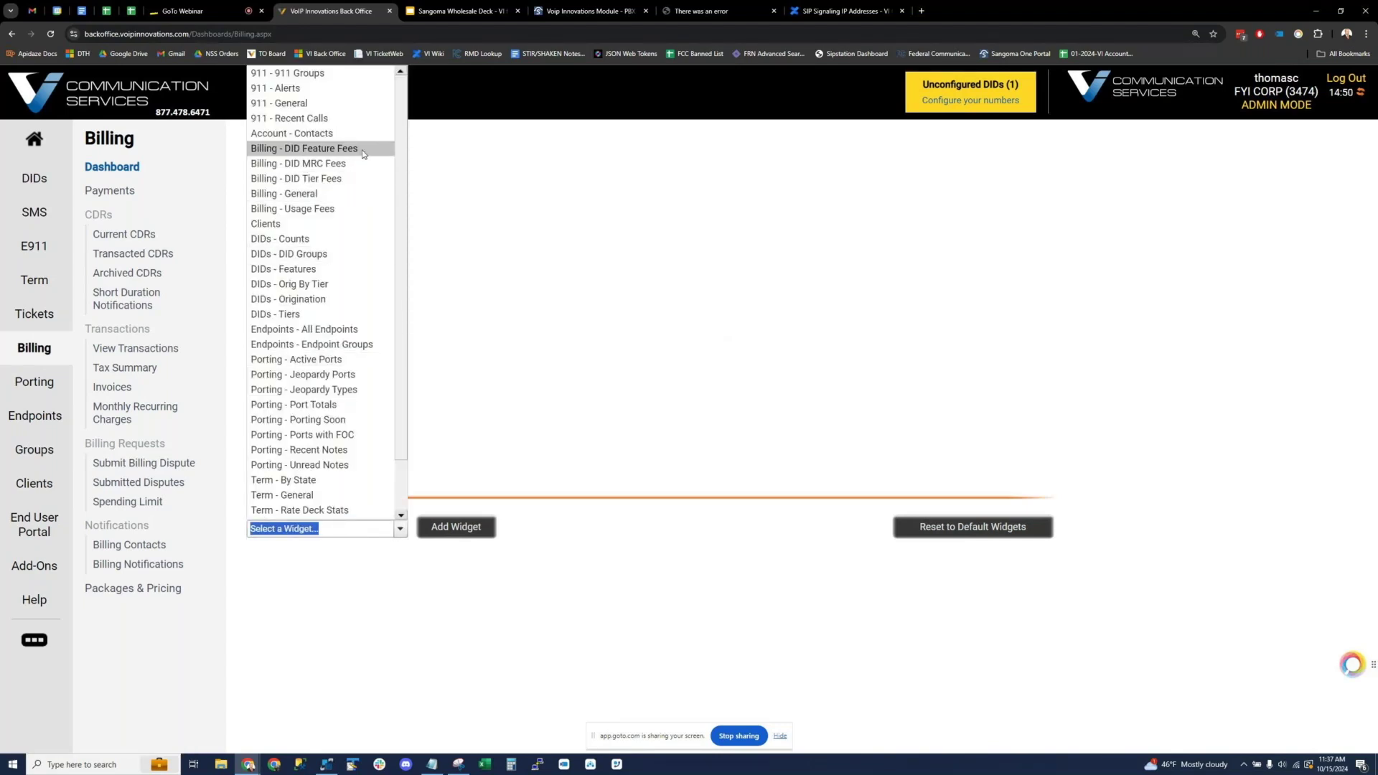
click(343, 193)
Add the Billing - General, DID Tier Fees and DID MRC Fees widgets to the dashboard
click(456, 527)
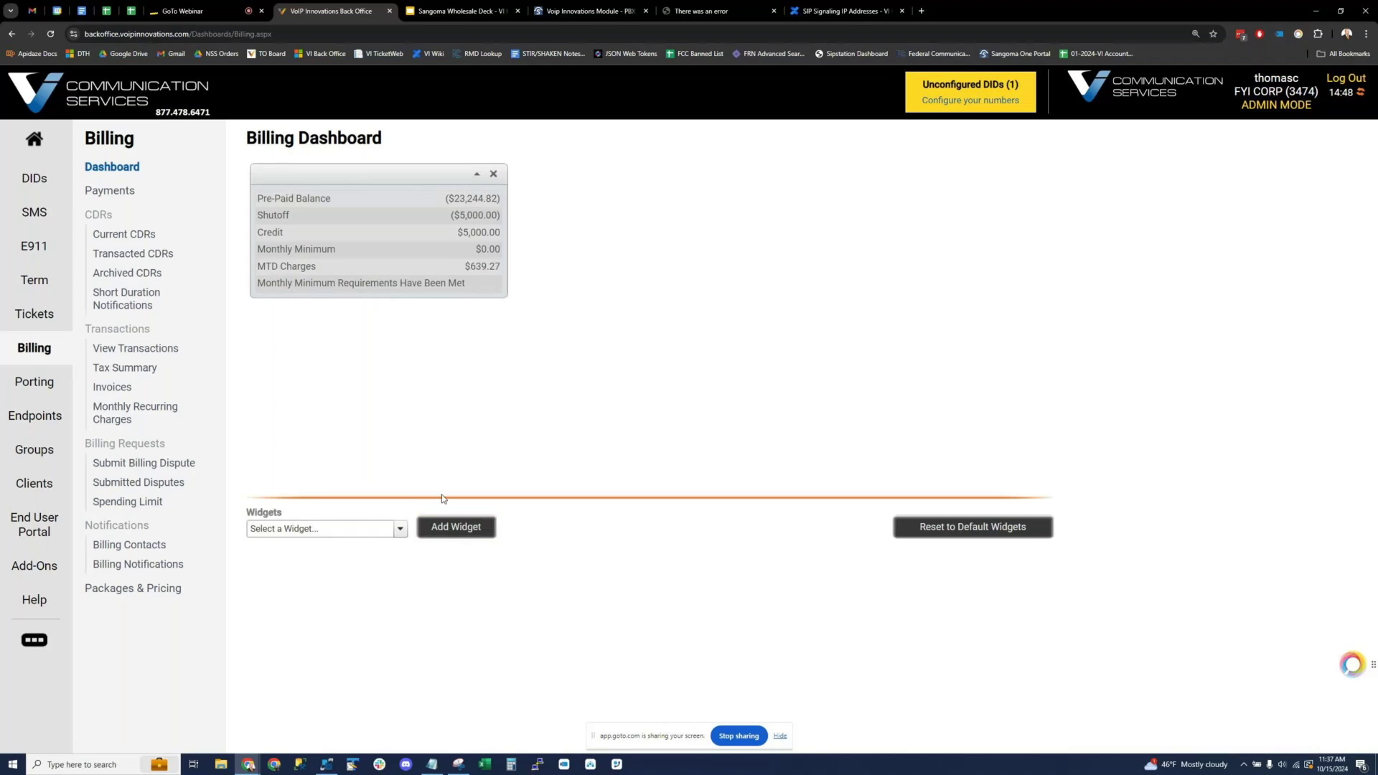
click(399, 529)
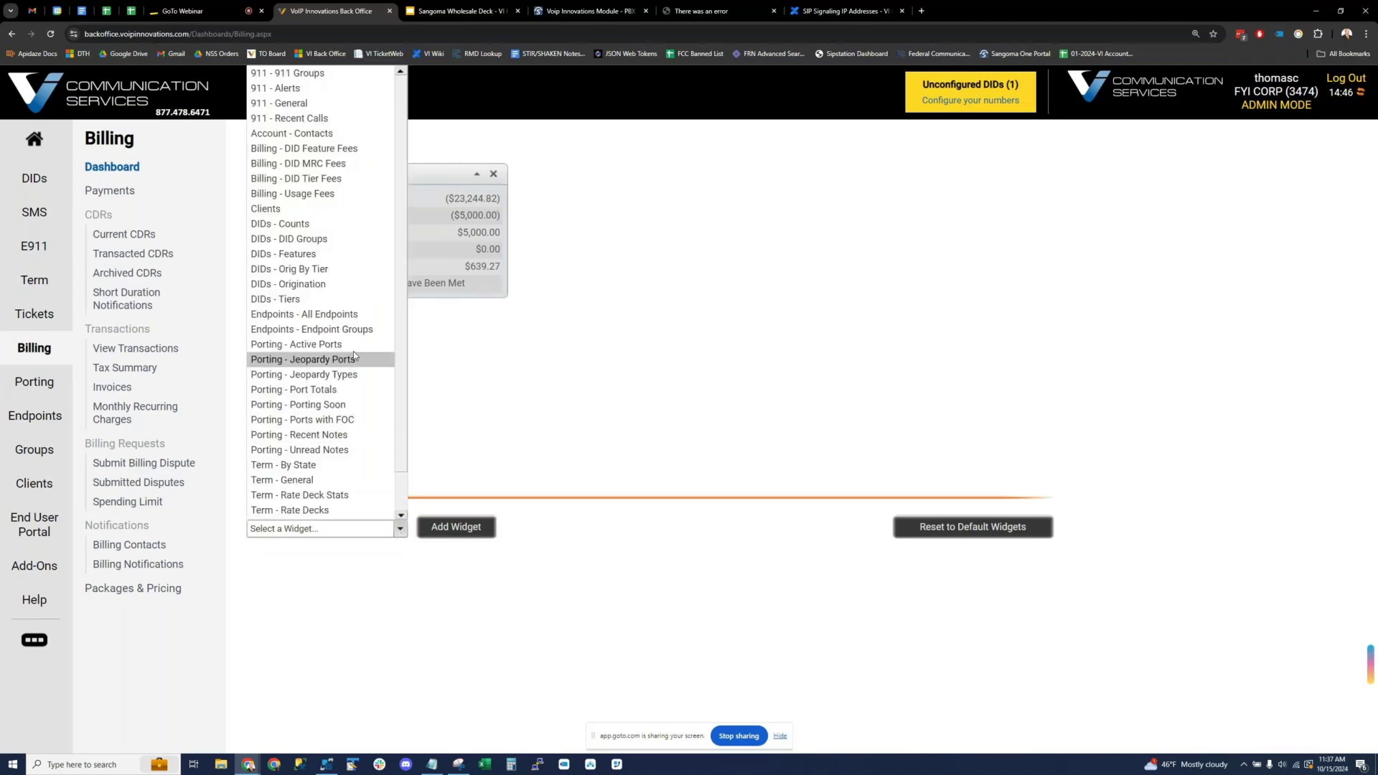
click(336, 178)
click(478, 524)
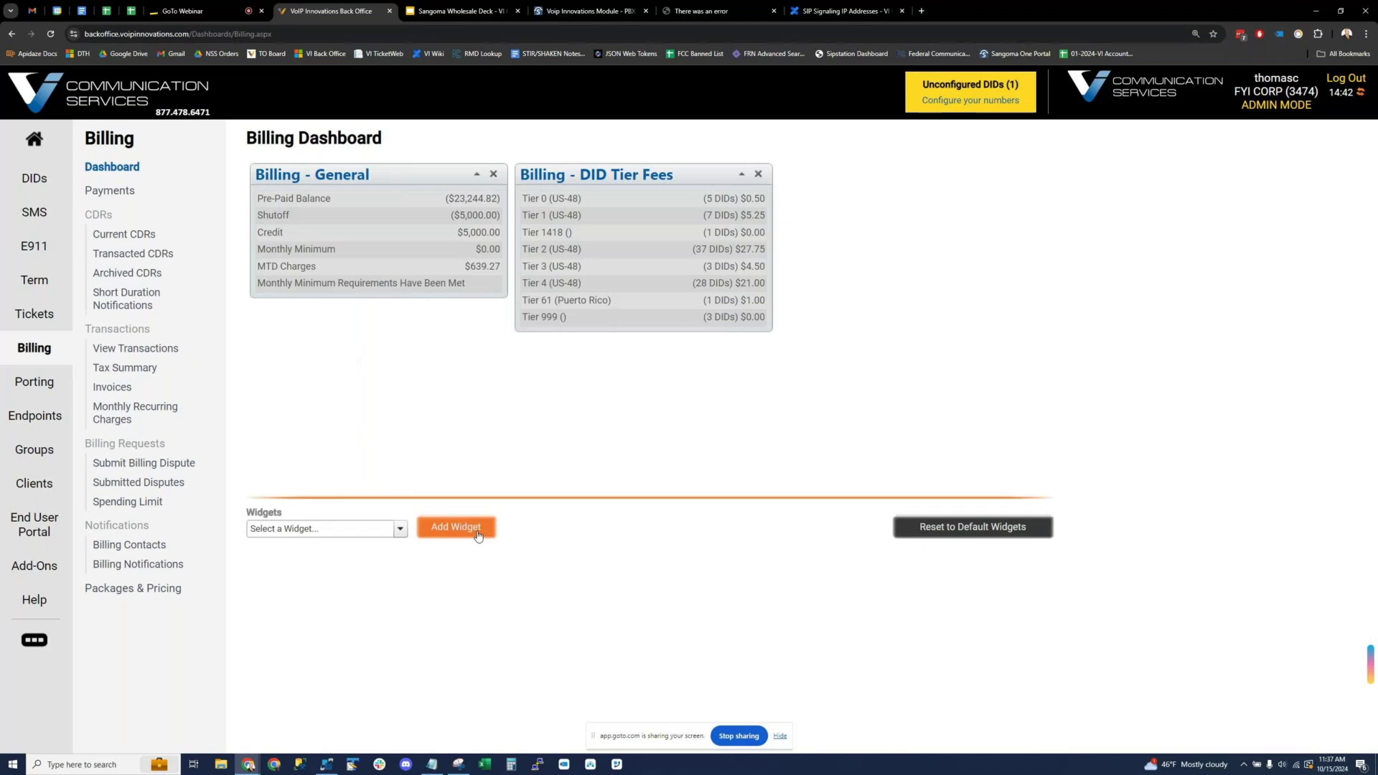
click(371, 527)
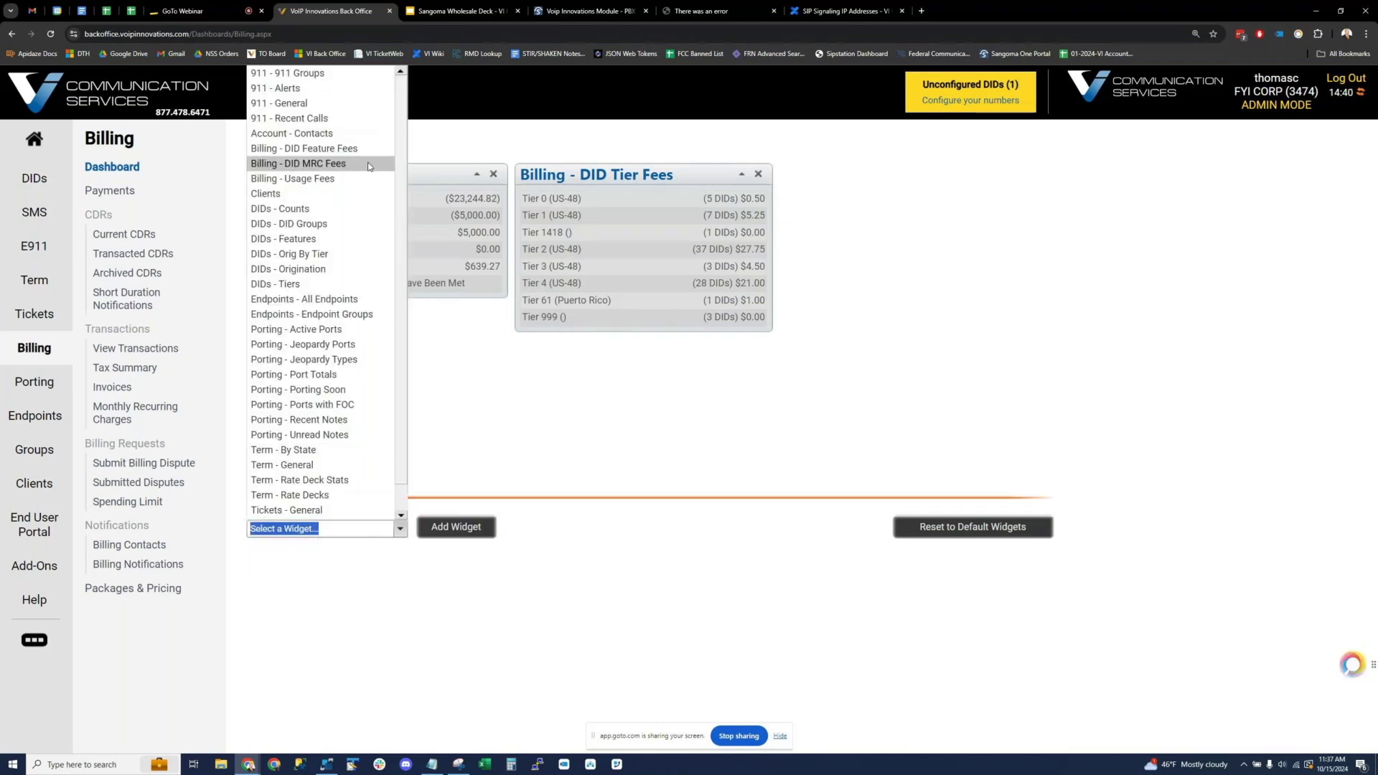
click(367, 165)
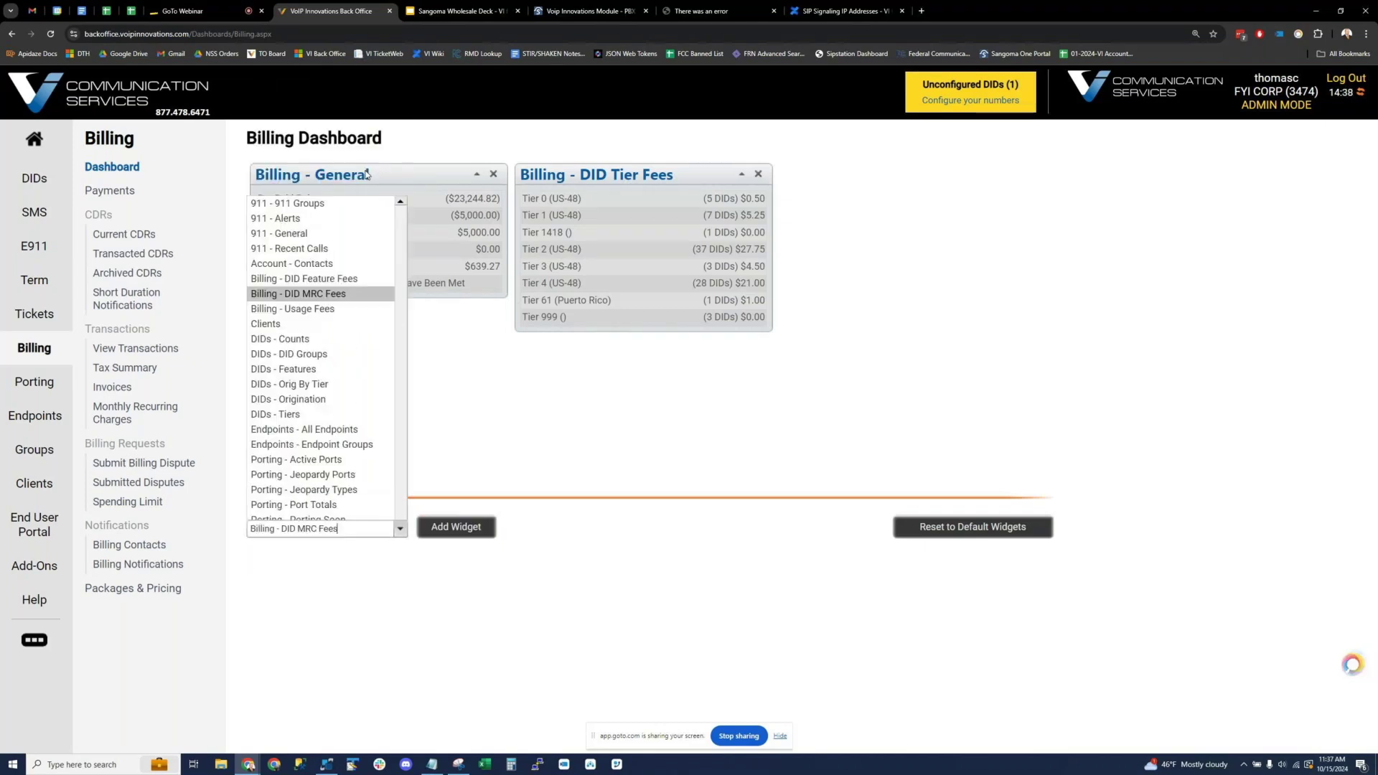
click(478, 529)
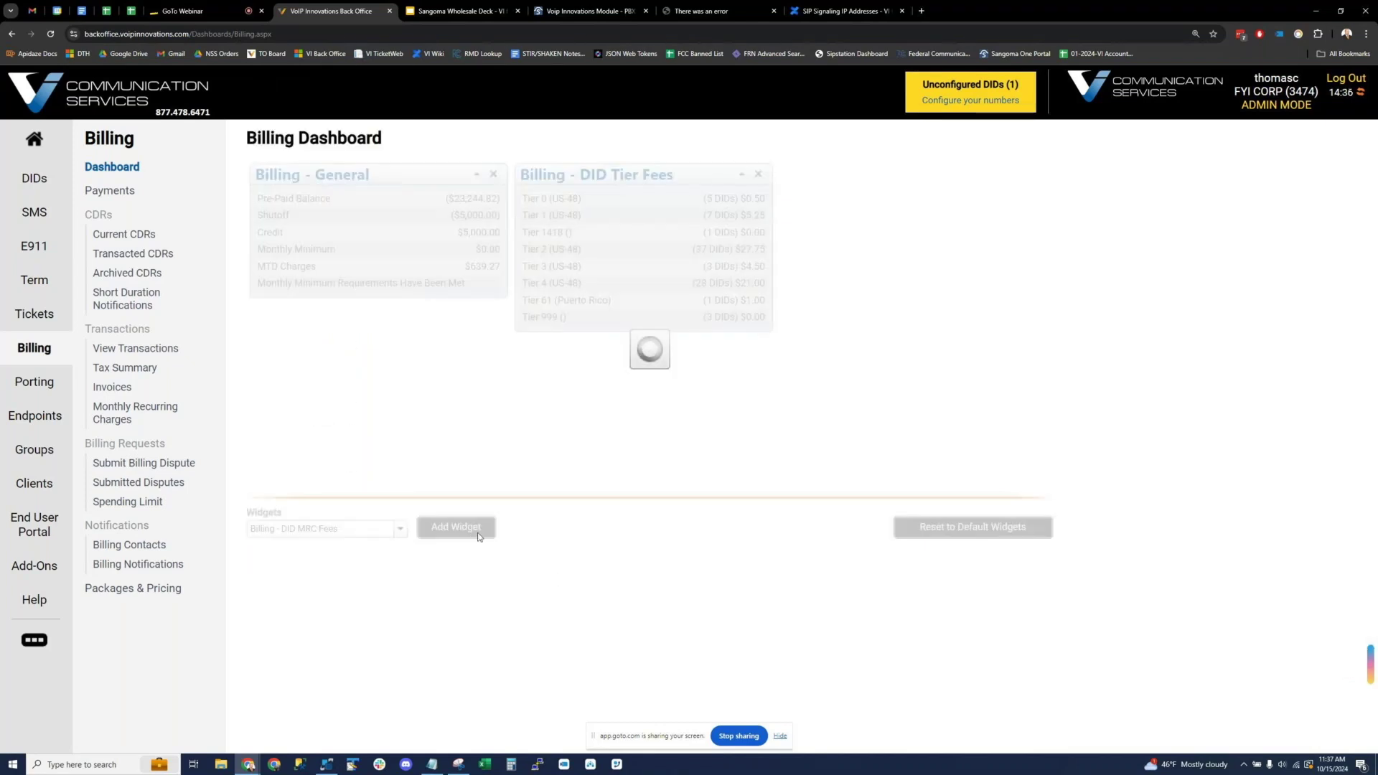
Add the Billing - DID Feature Fees and Usage Fees widgets to the dashboard
click(399, 531)
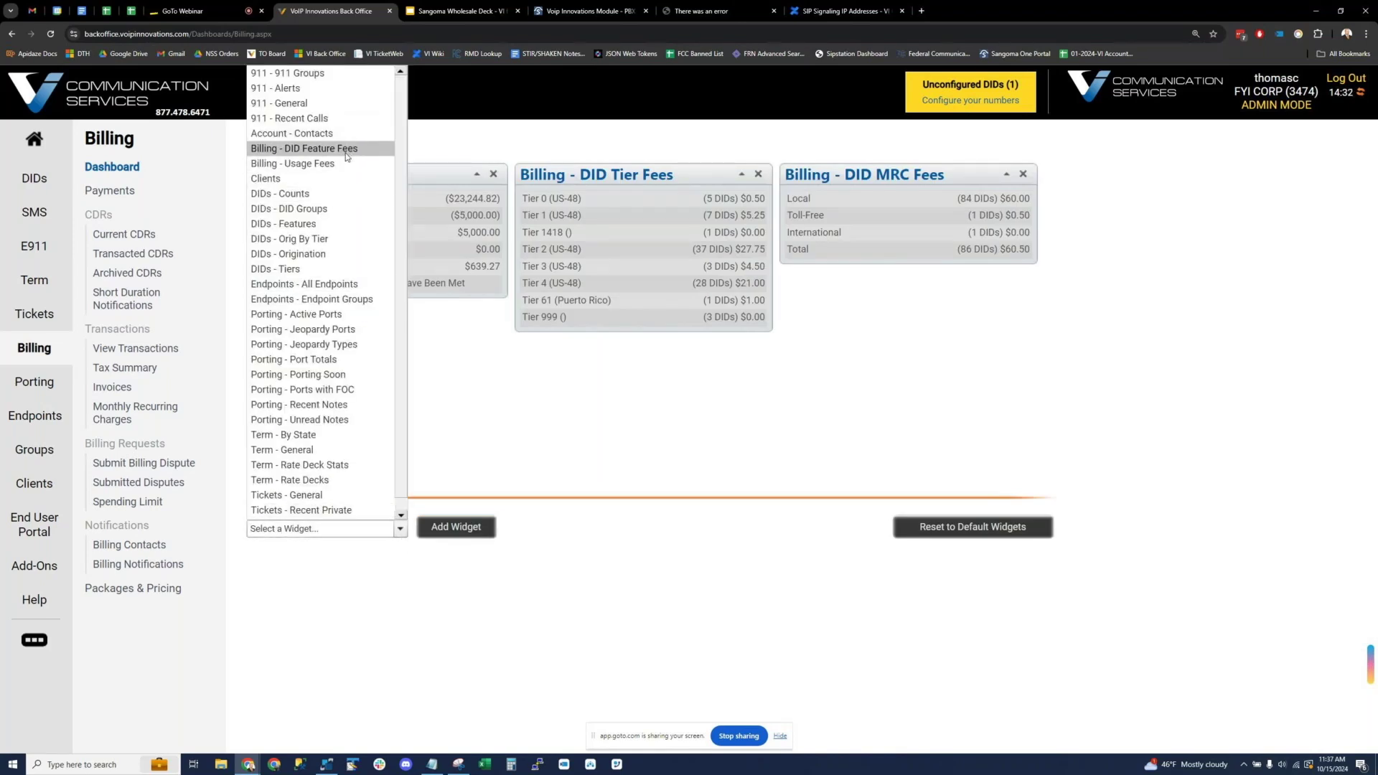
click(346, 149)
click(455, 526)
click(400, 529)
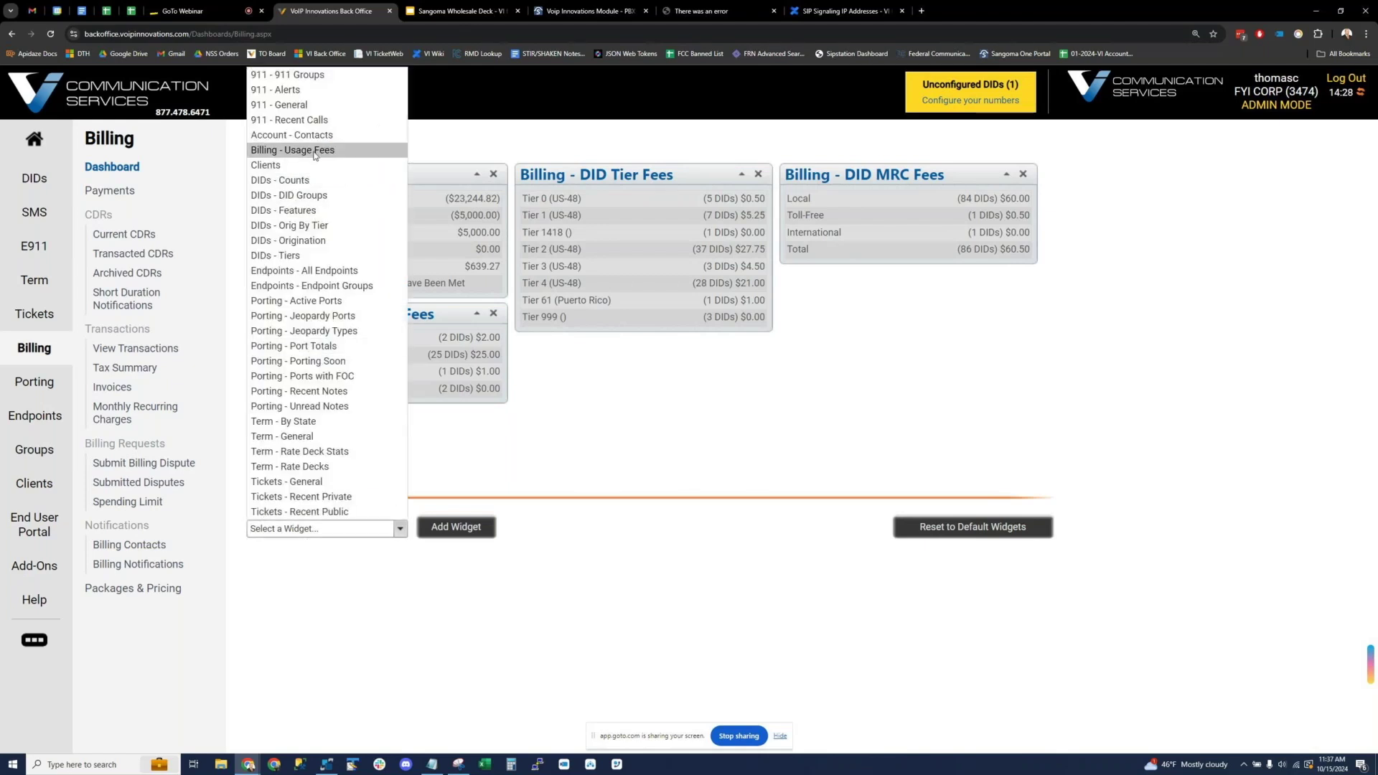
click(302, 150)
click(455, 527)
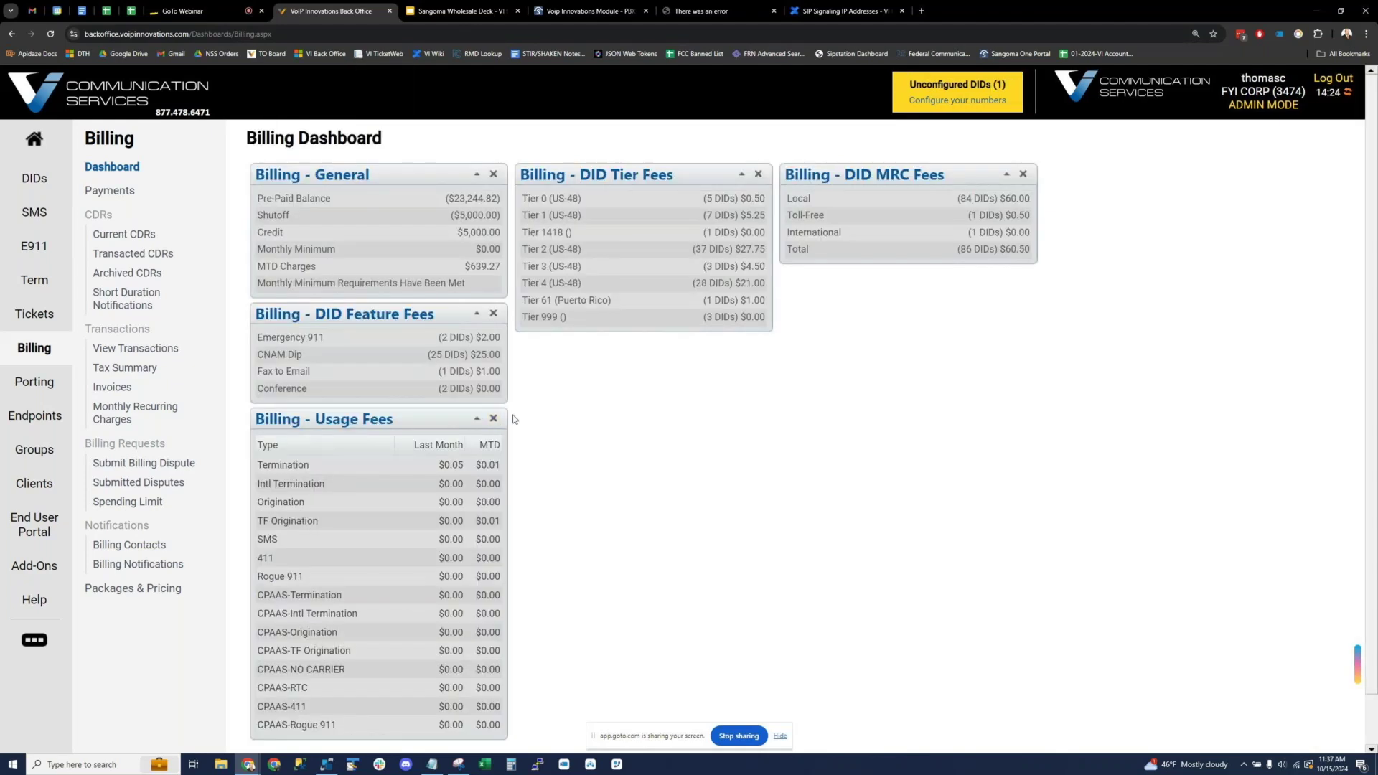
Move the Usage Fees widget under DID MRC Fees and open the Porting dashboard
click(436, 424)
drag(436, 419, 883, 283)
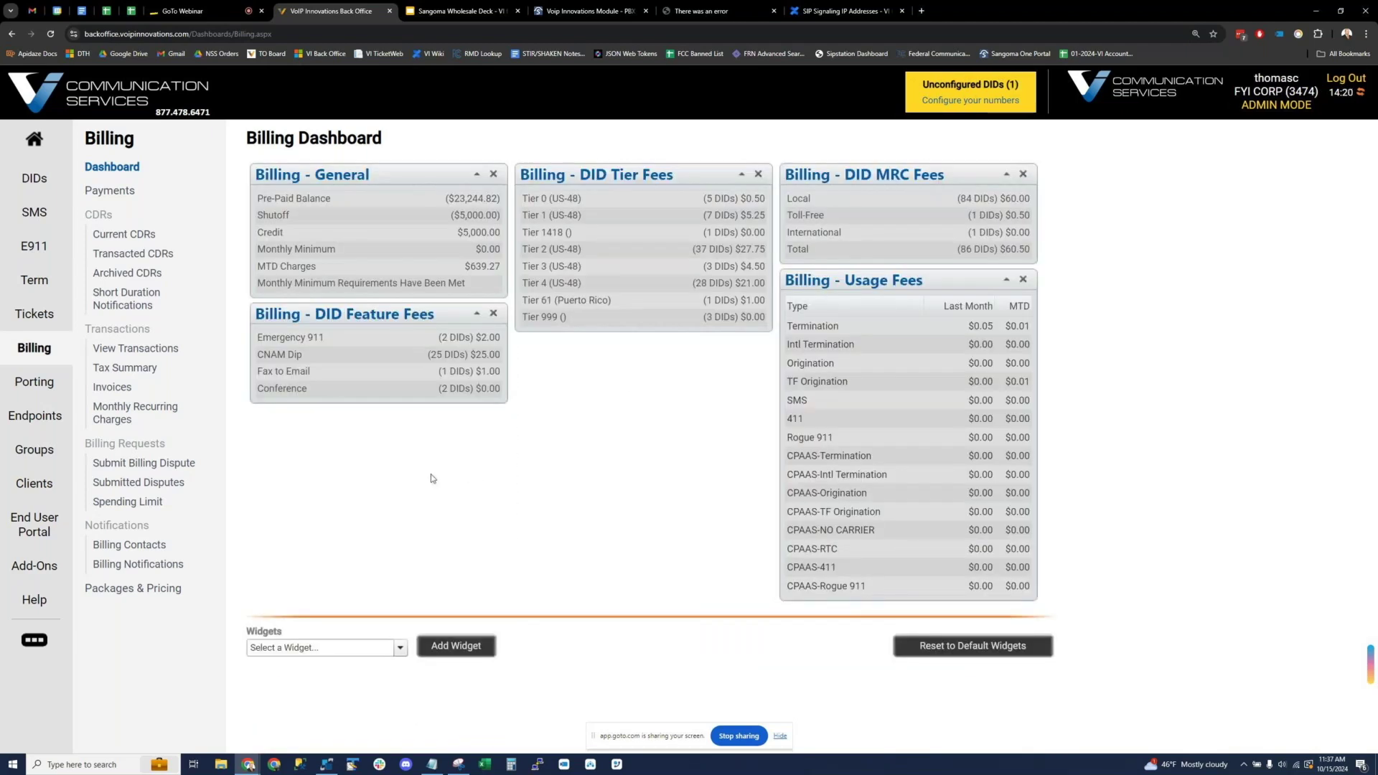
click(22, 387)
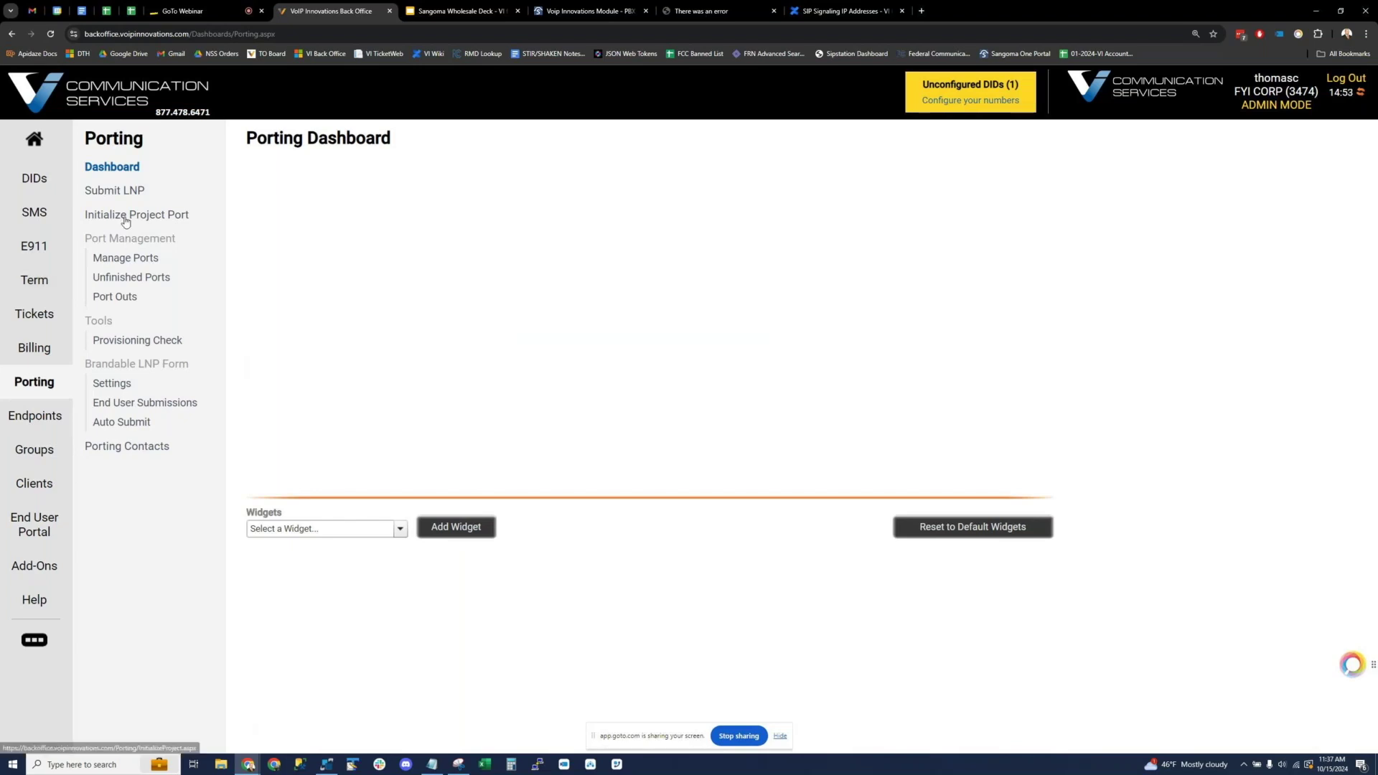
Look through the Submit LNP and Initialize Project Port pages
click(127, 193)
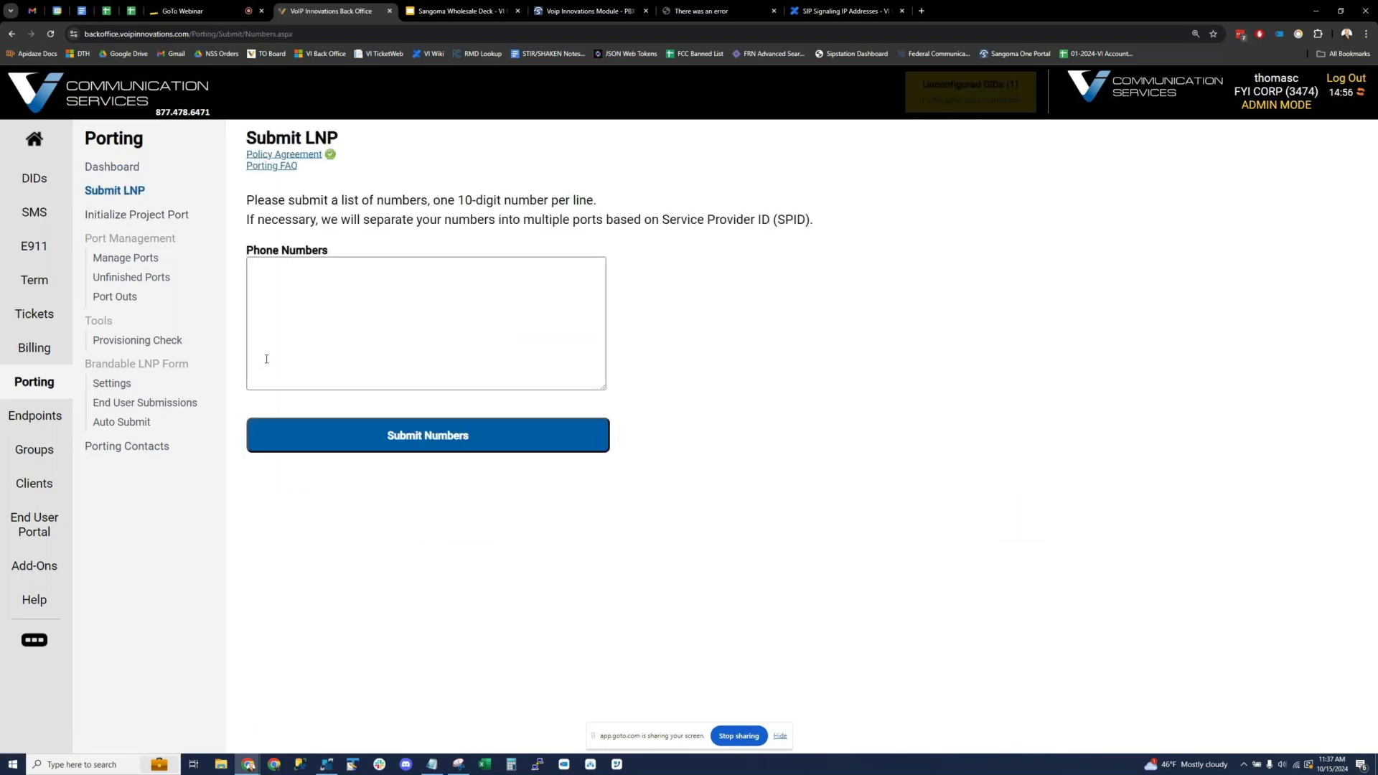
click(334, 301)
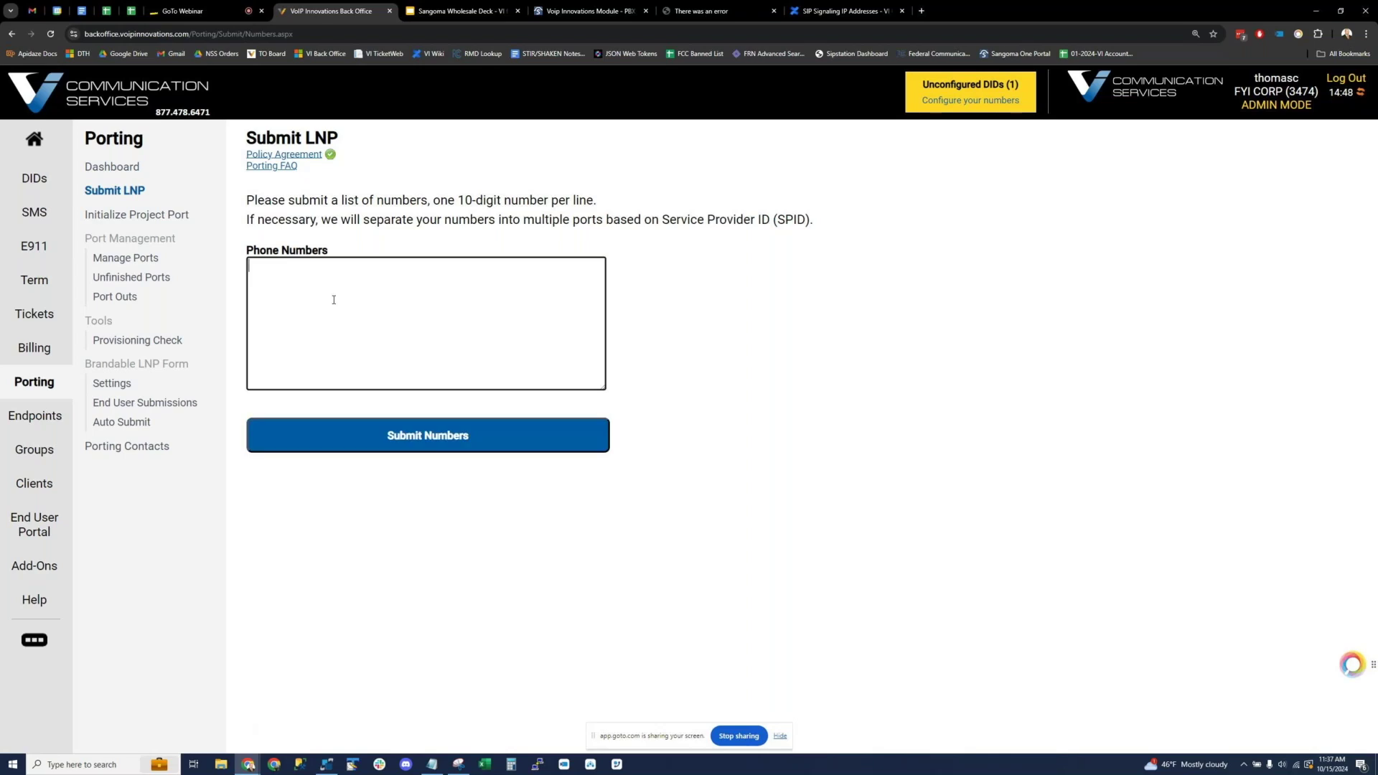
click(104, 219)
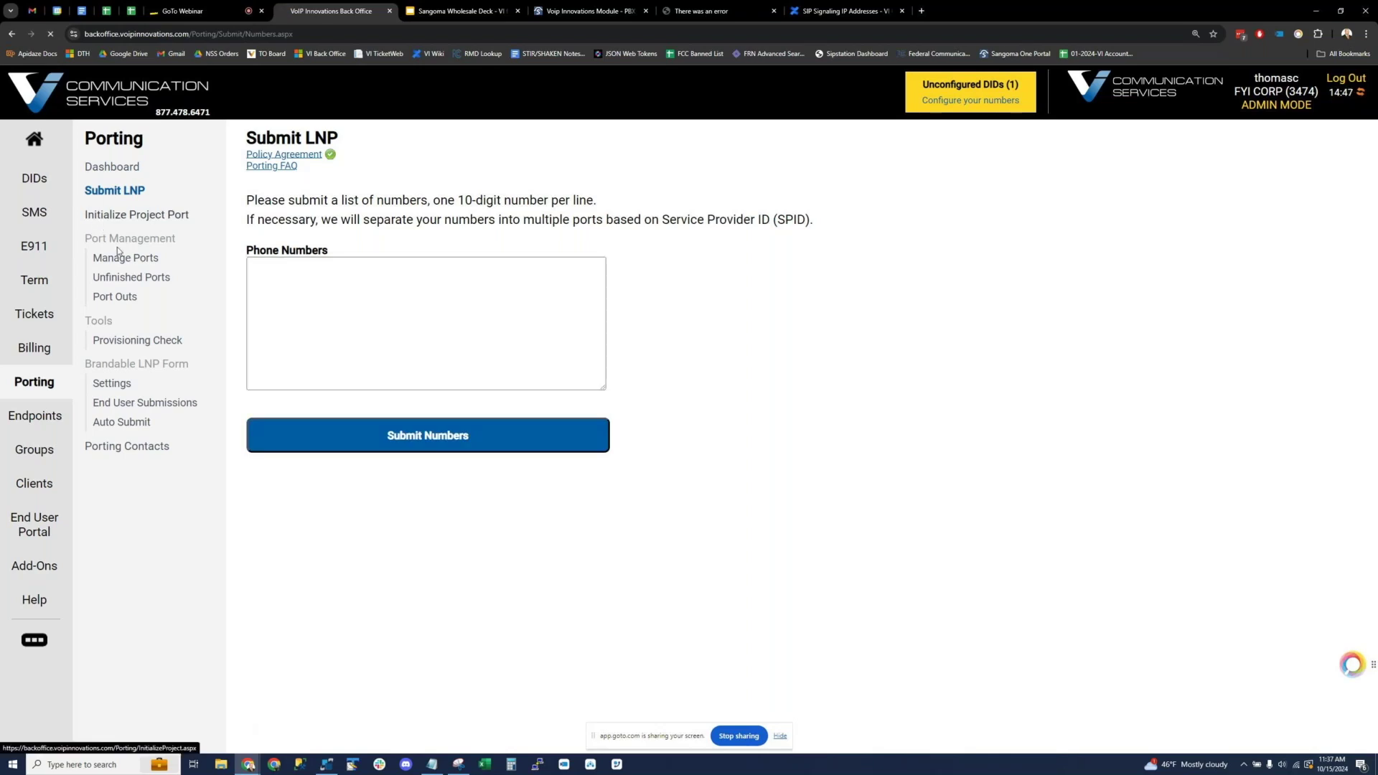
click(114, 190)
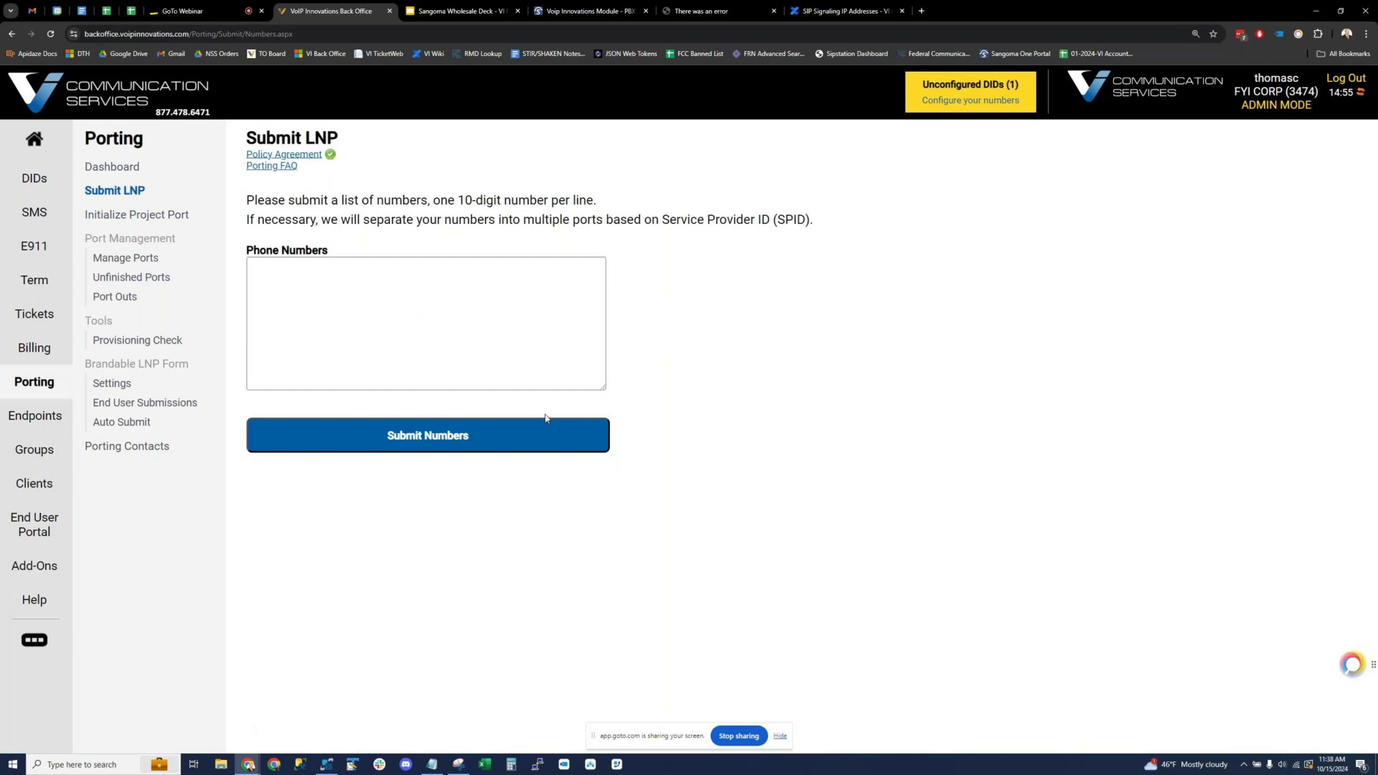
Run the LNP portability check, then open the Endpoints dashboard
click(137, 340)
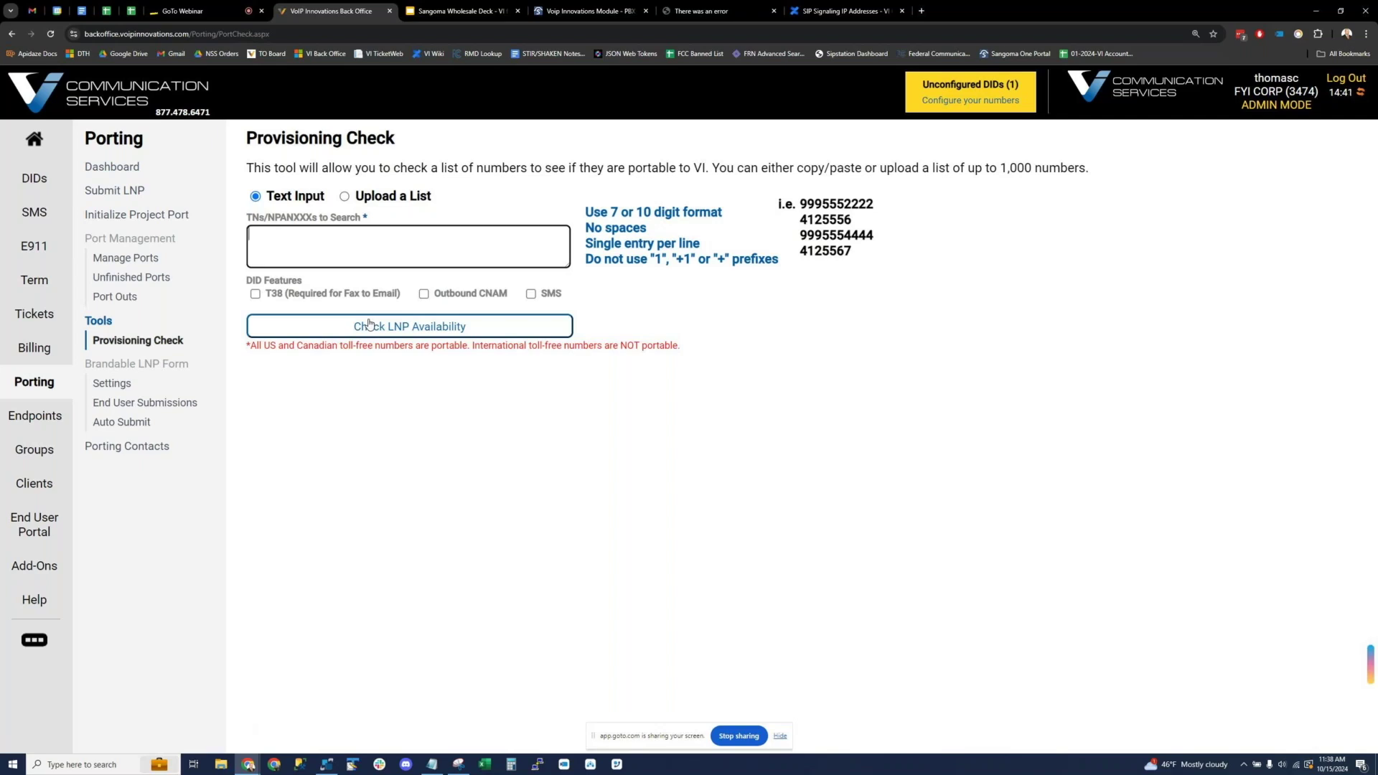
click(400, 331)
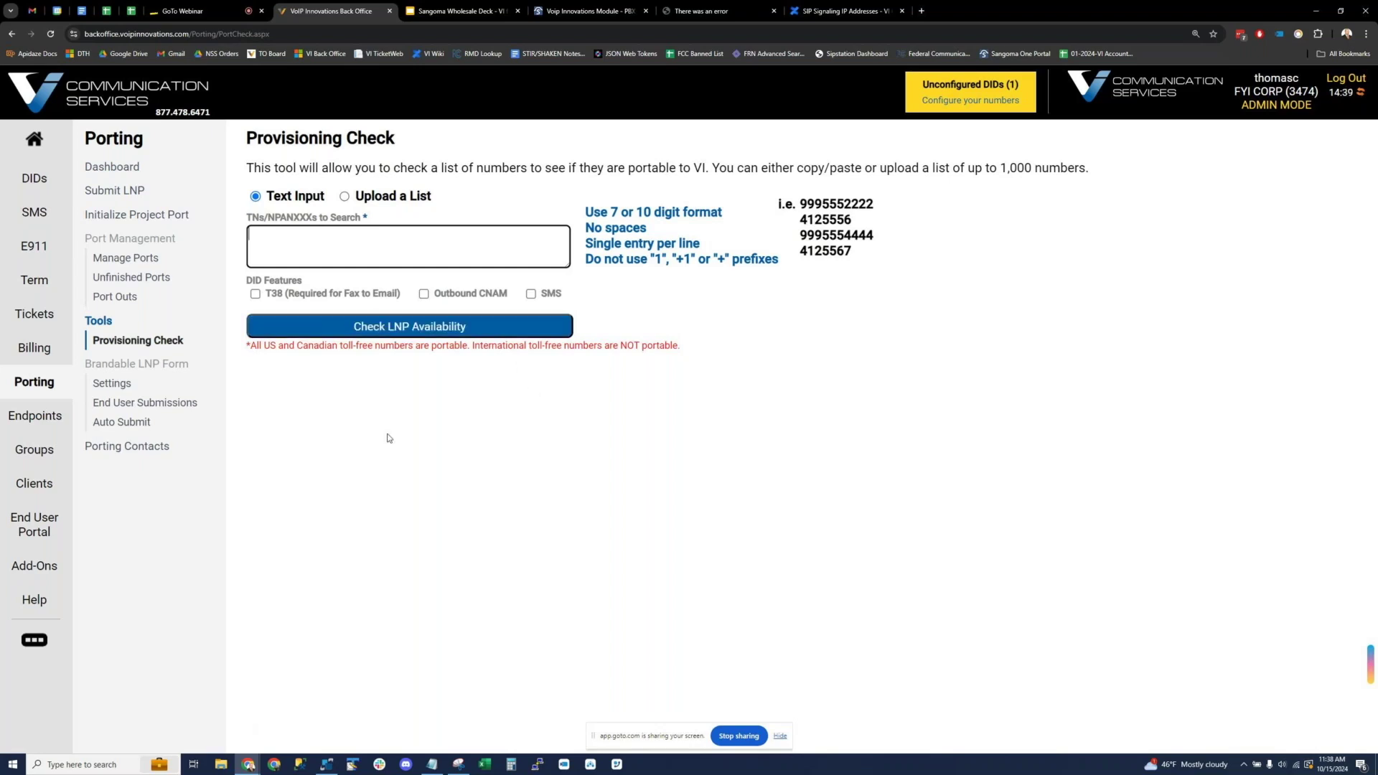
click(50, 425)
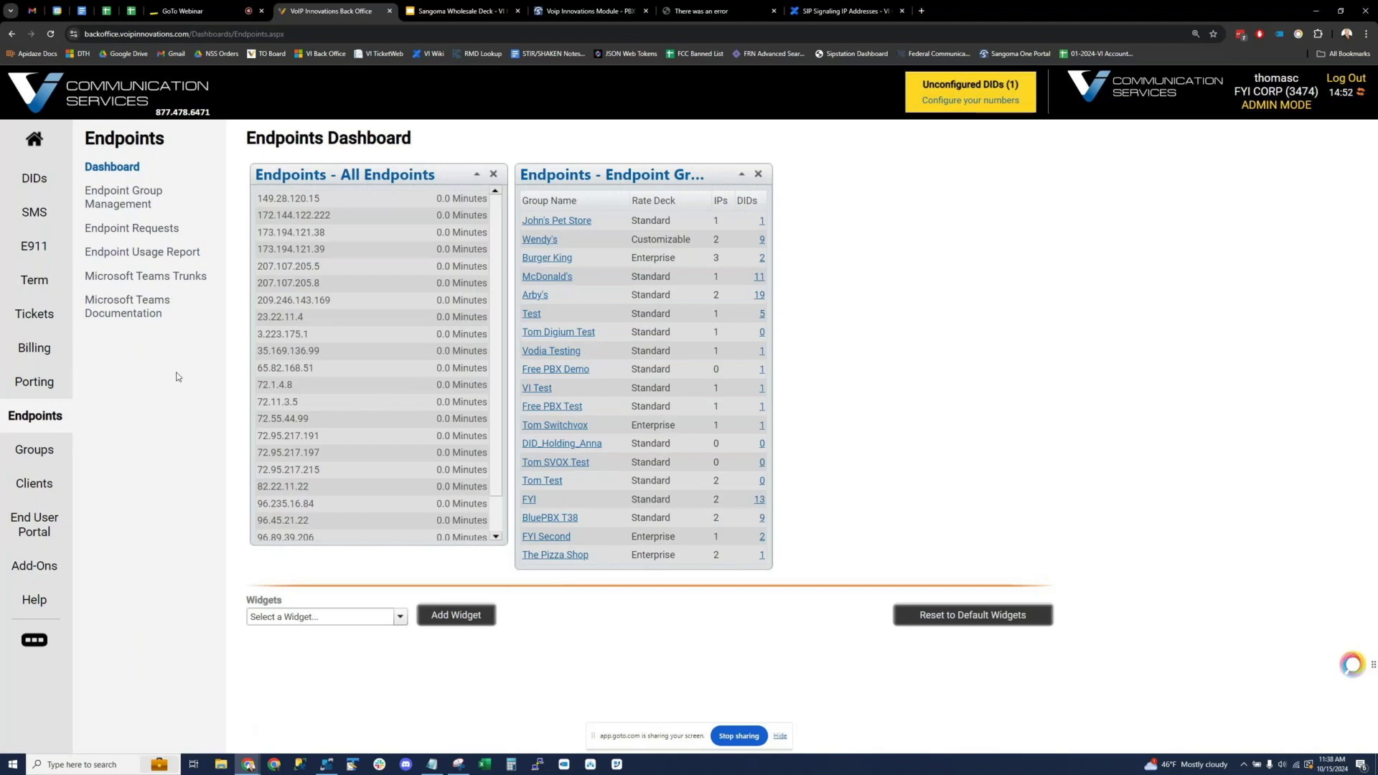
Open the Clients page and select McDonald's as the client to view
click(65, 488)
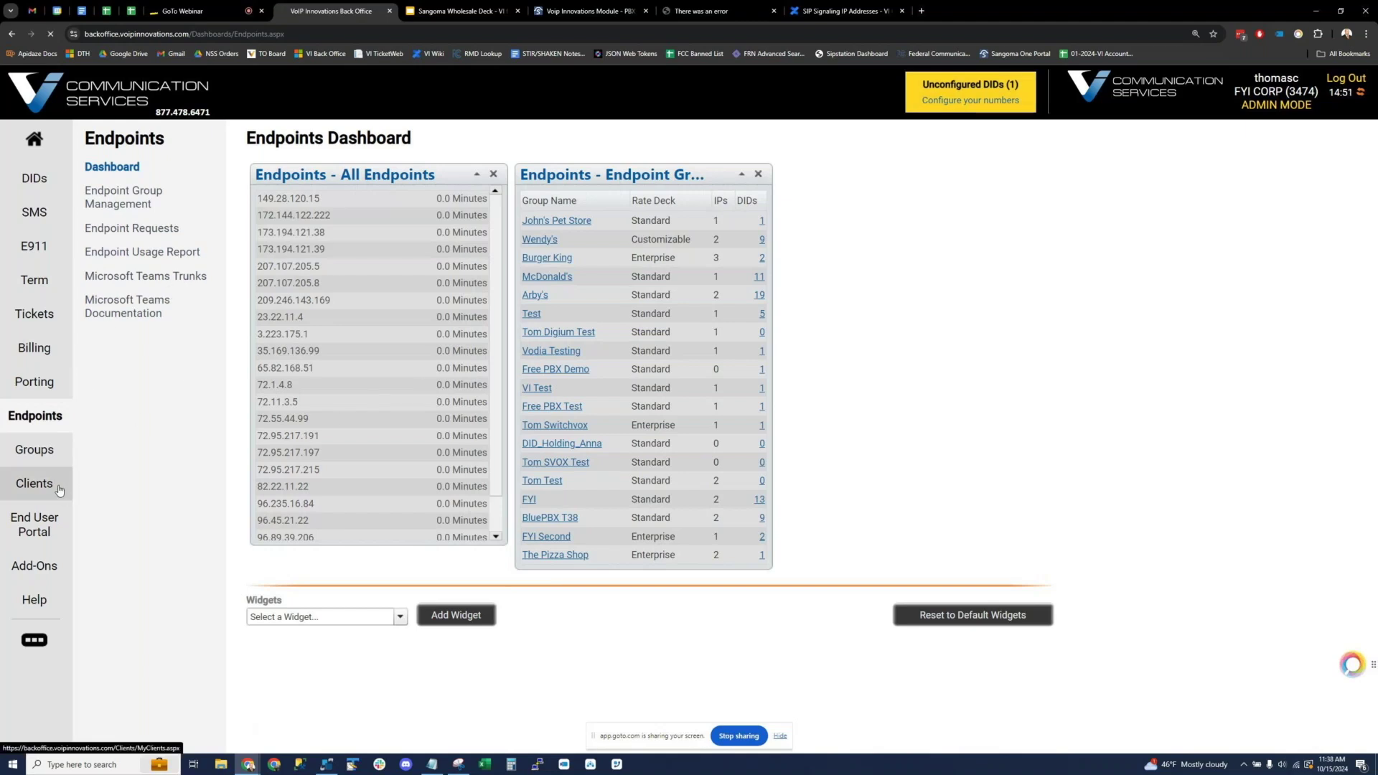
click(664, 211)
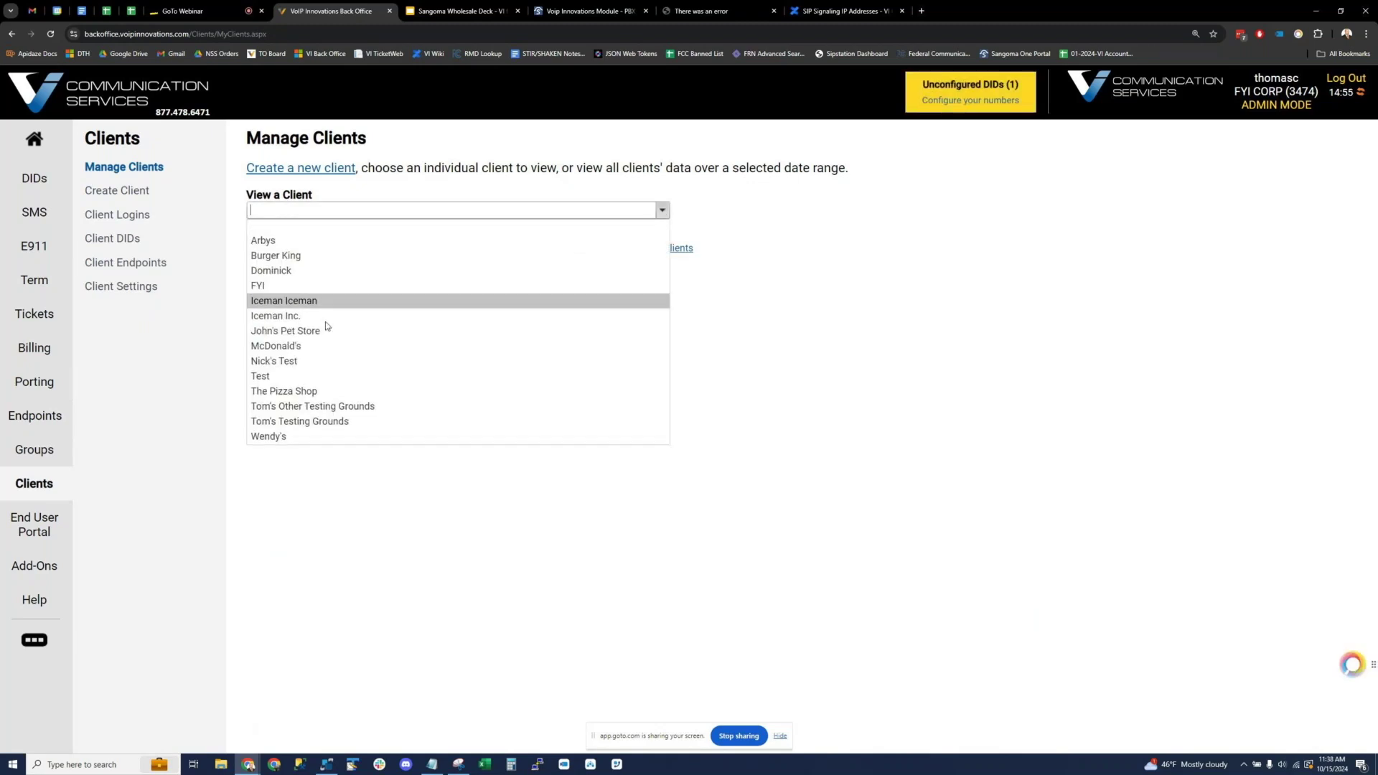
click(307, 345)
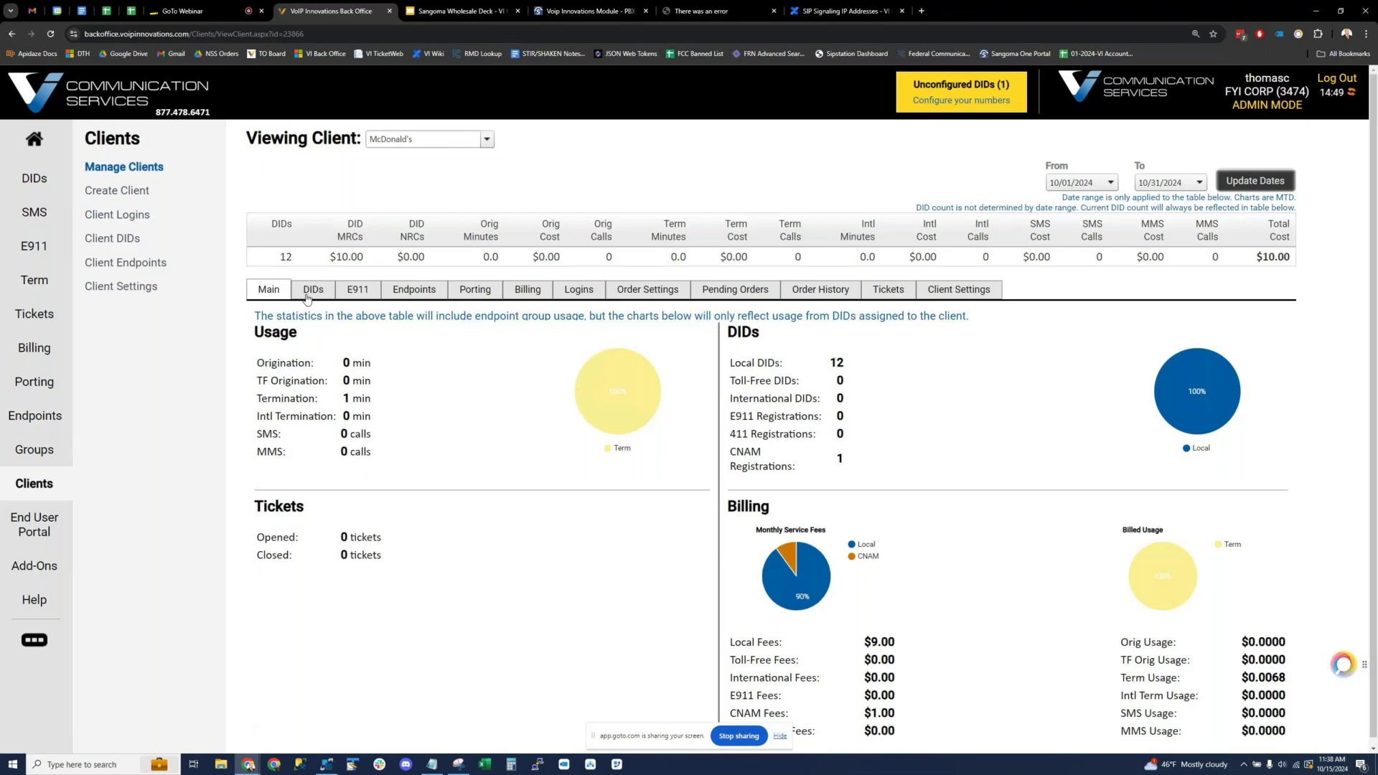
Review McDonald's summary figures: 12 DIDs, $10.00 DID MRC, and Term Calls through Total Cost
double_click(286, 256)
drag(330, 257, 366, 257)
drag(1296, 257, 775, 257)
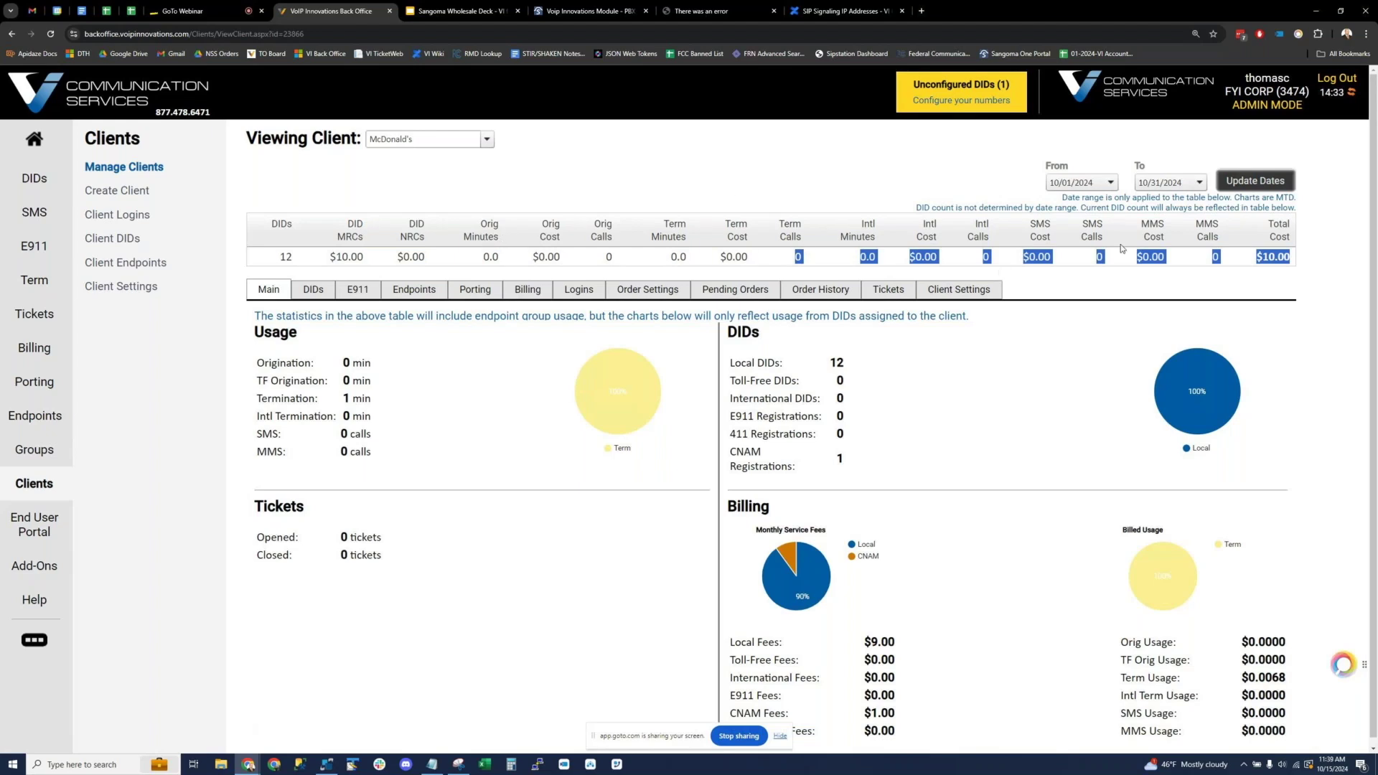
click(760, 412)
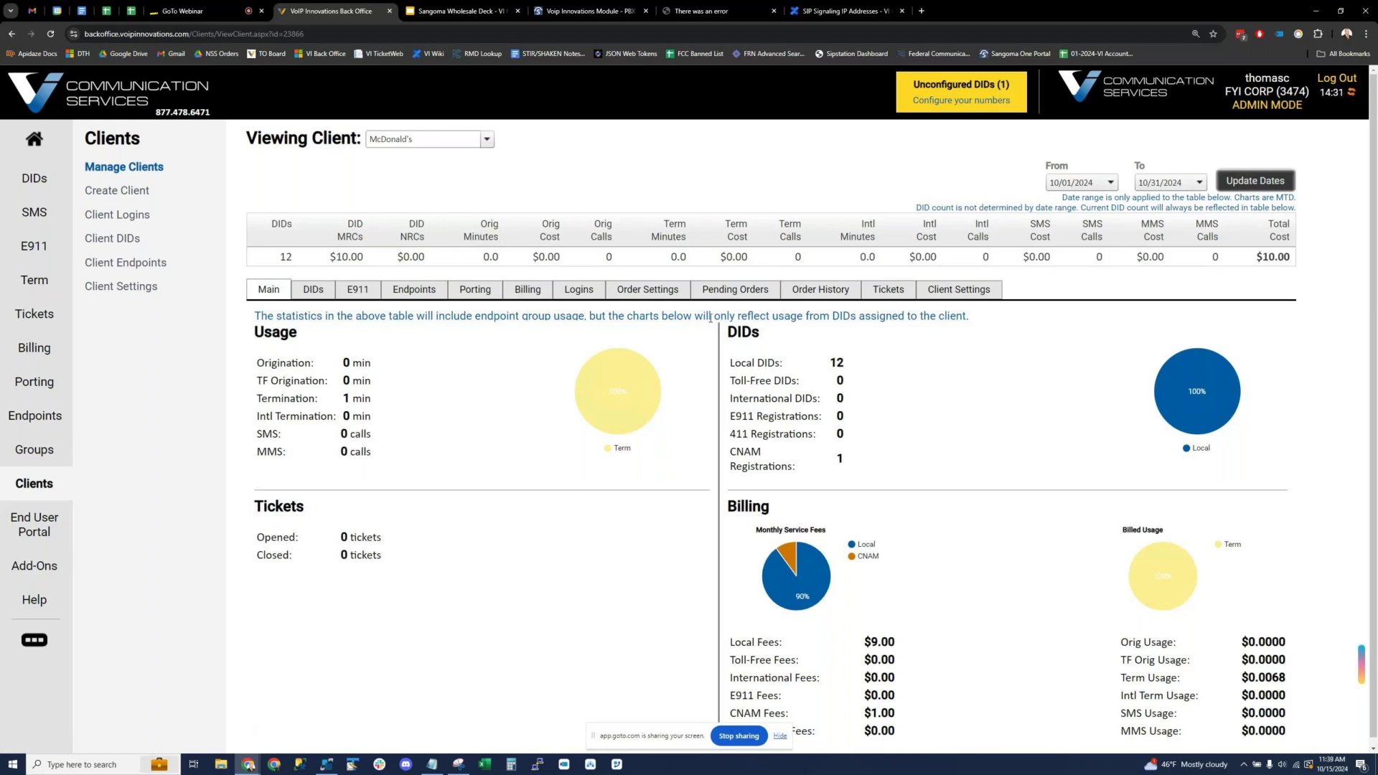
scroll(1040, 511, down, 1)
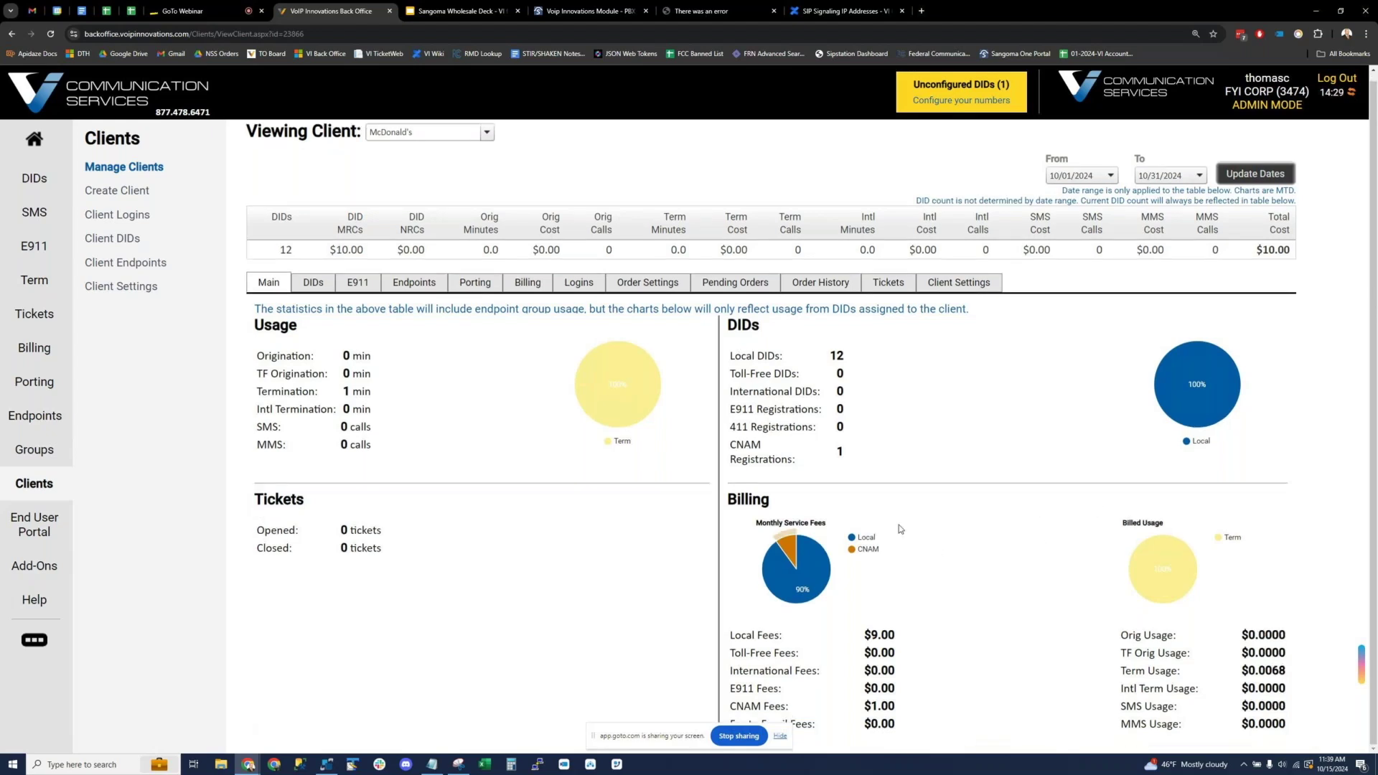
mouse_move(818, 542)
Show McDonald's end user portal logins and impersonate the first login
click(567, 290)
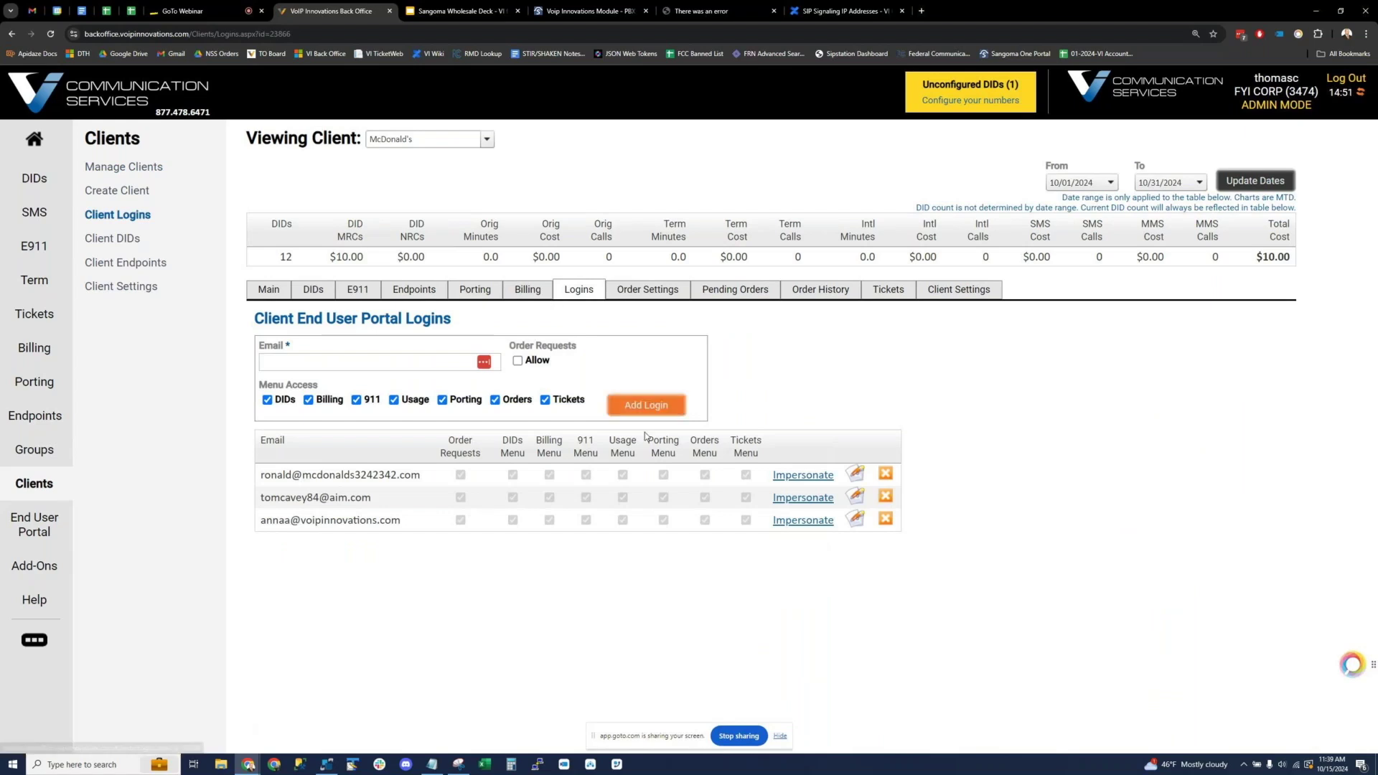
click(818, 478)
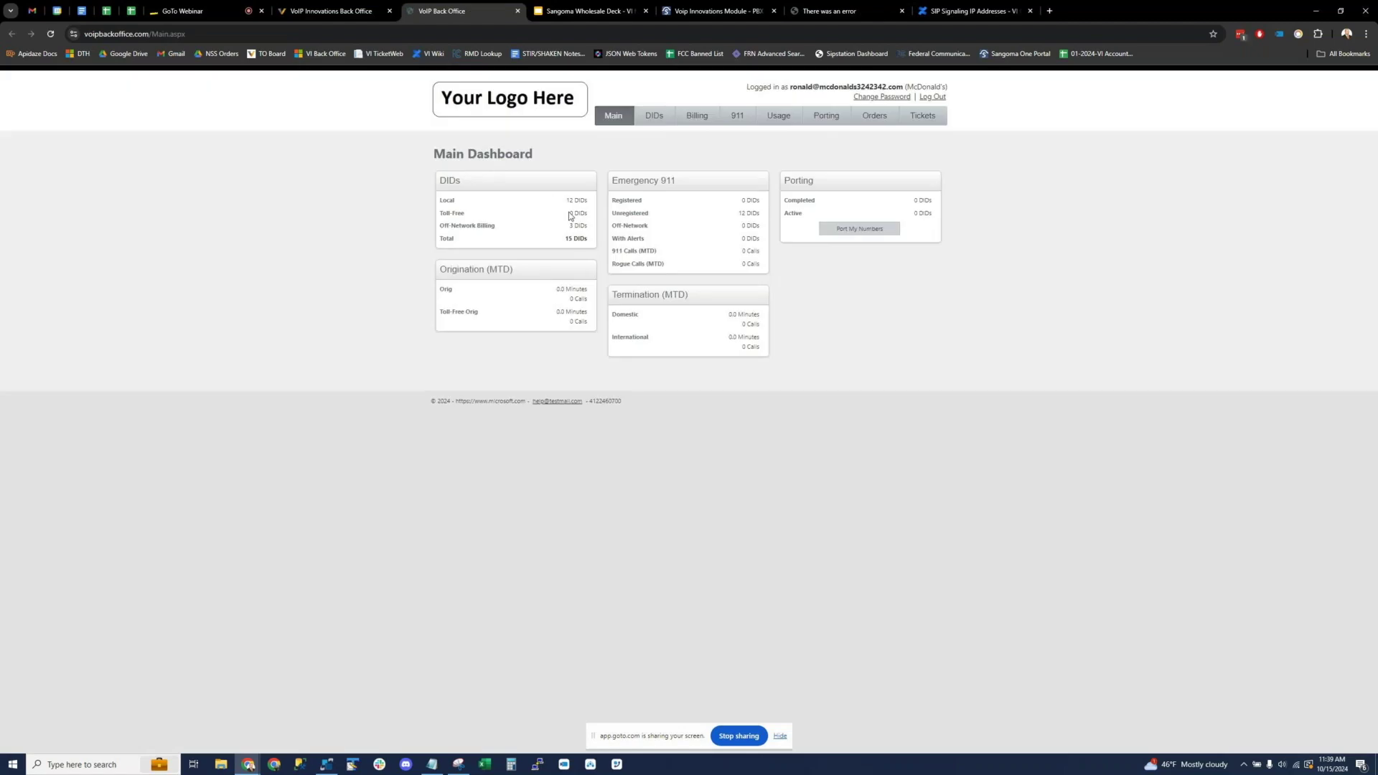
Open the DIDs dashboard listing McDonald's 15 numbers
scroll(812, 359, up, 4)
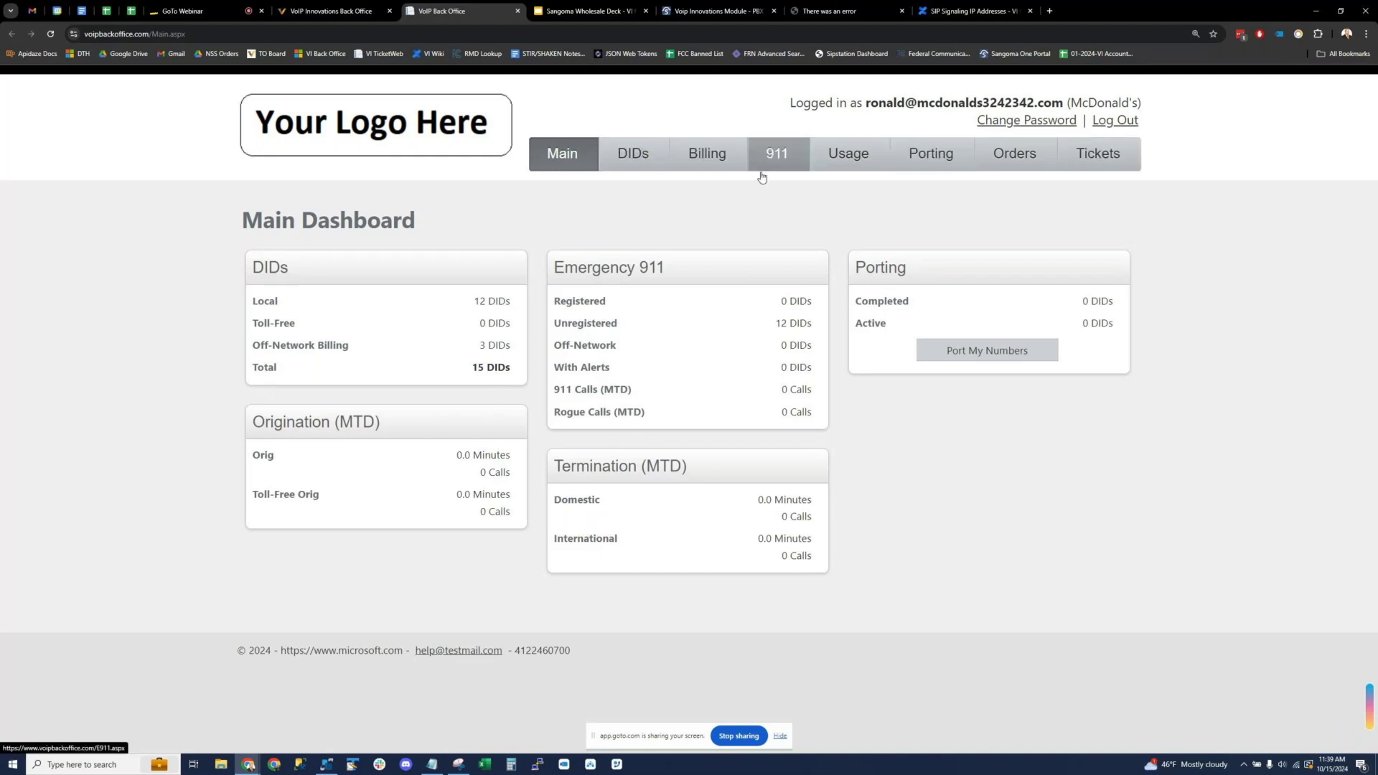
click(637, 157)
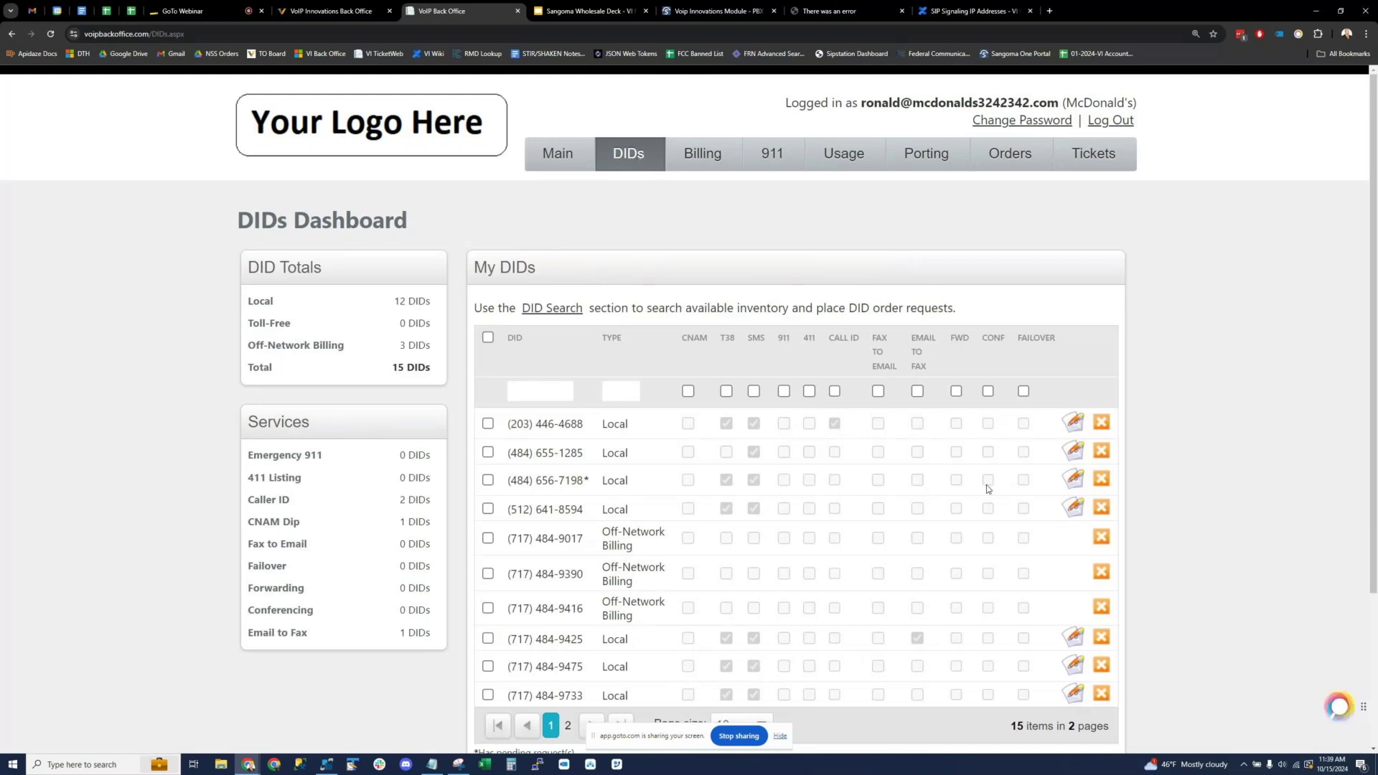
click(1073, 422)
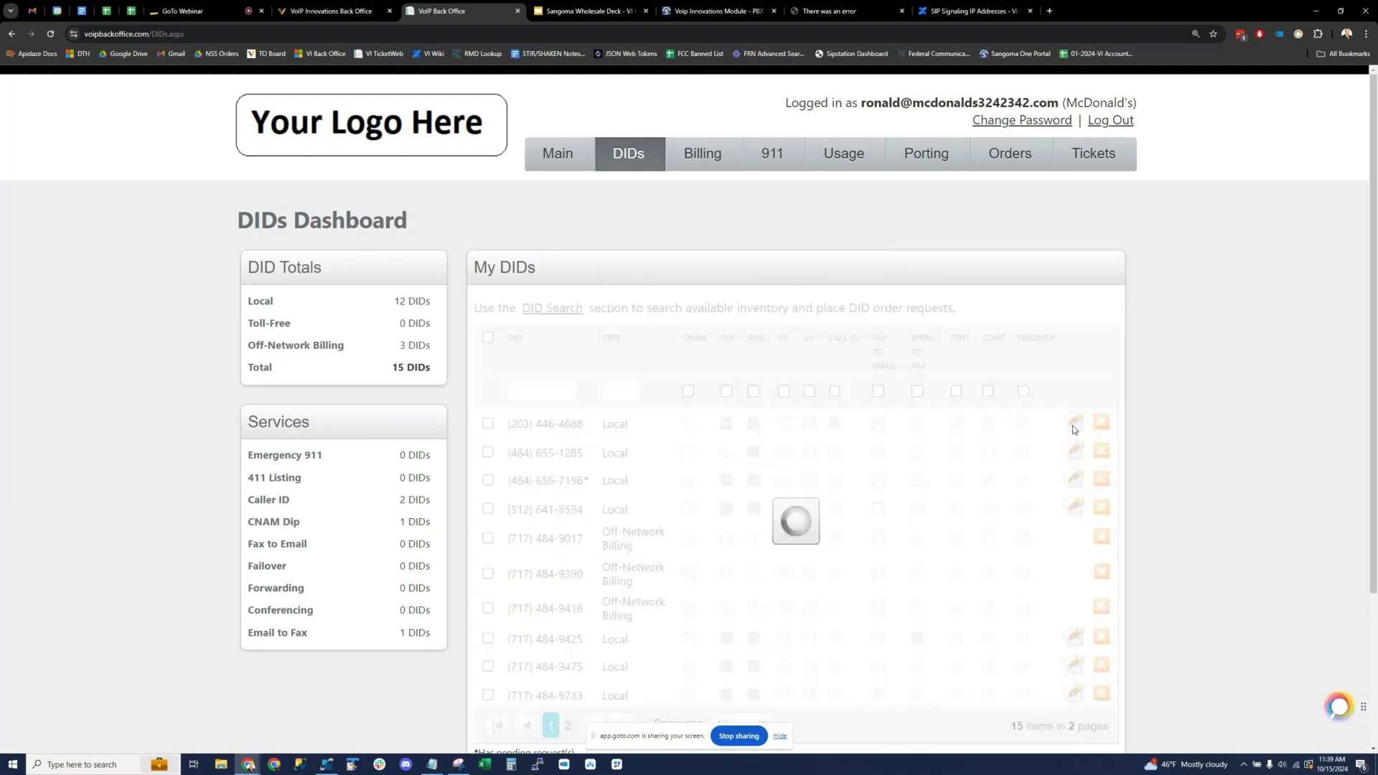
drag(771, 378, 708, 307)
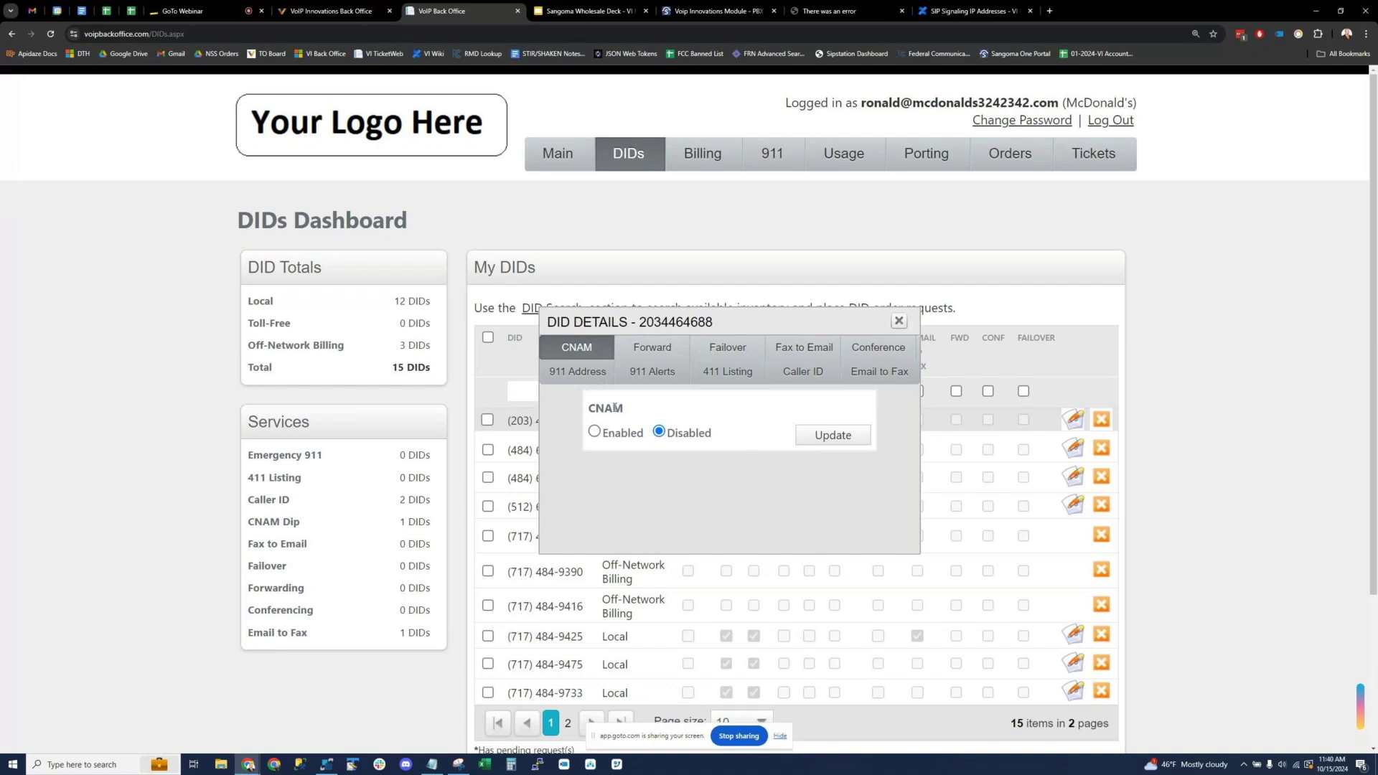
click(625, 433)
drag(644, 321, 697, 321)
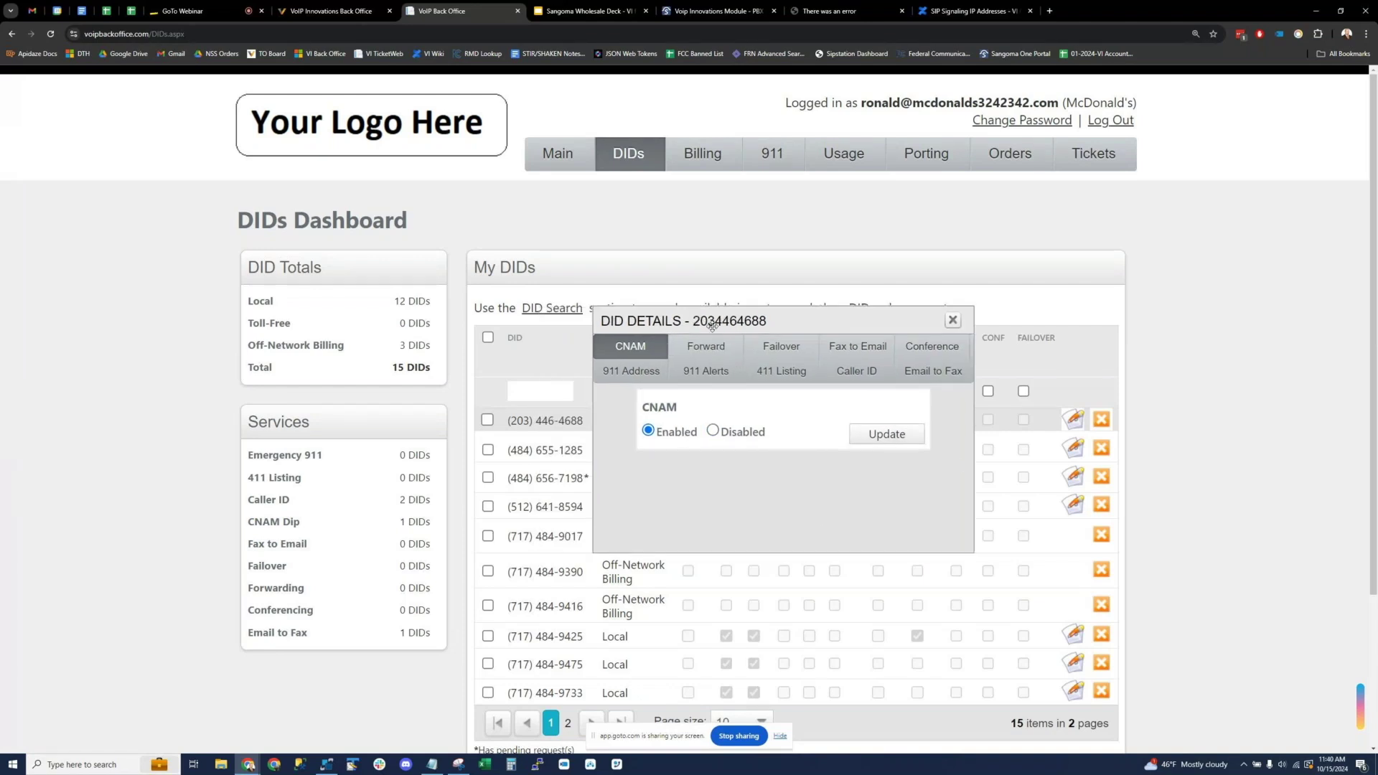
Check its 911 address, enable call forwarding, then show the Billing Dashboard
click(653, 369)
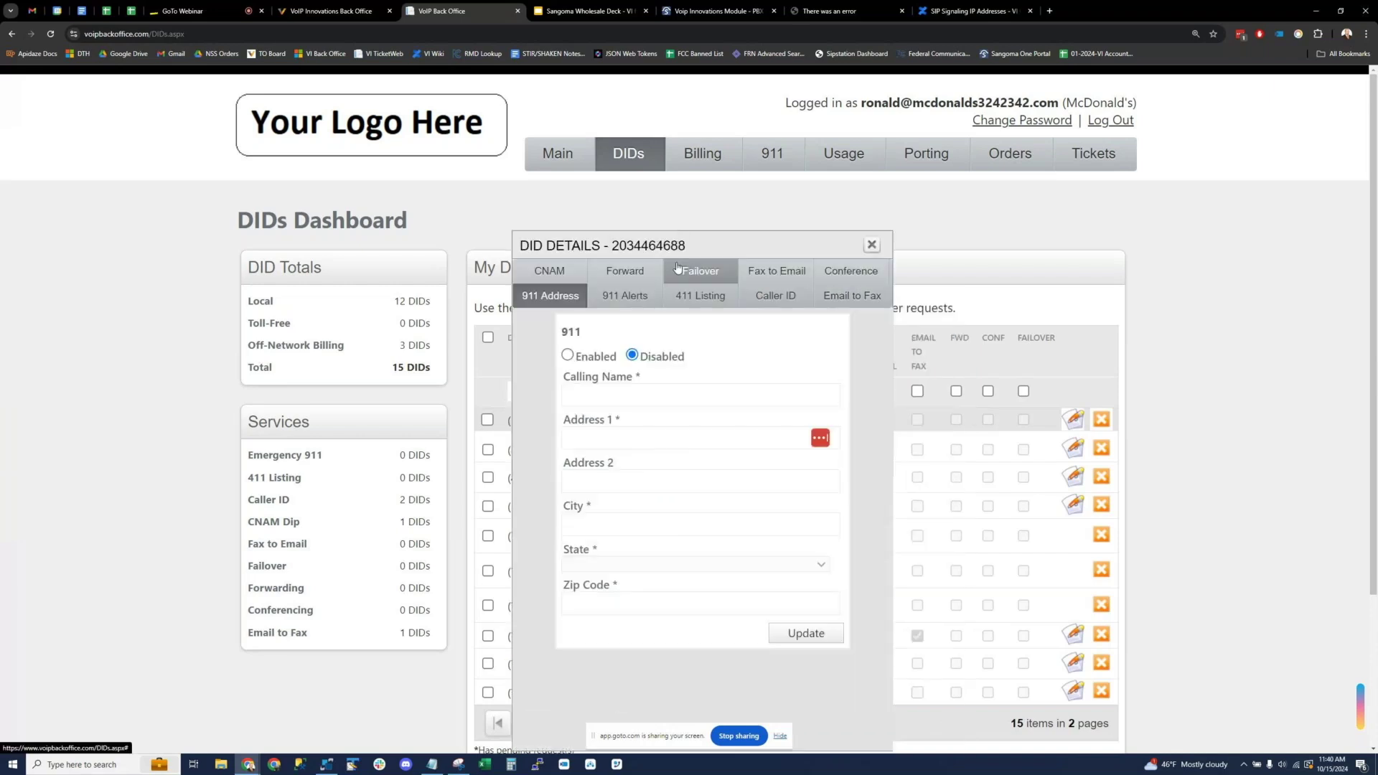
click(641, 271)
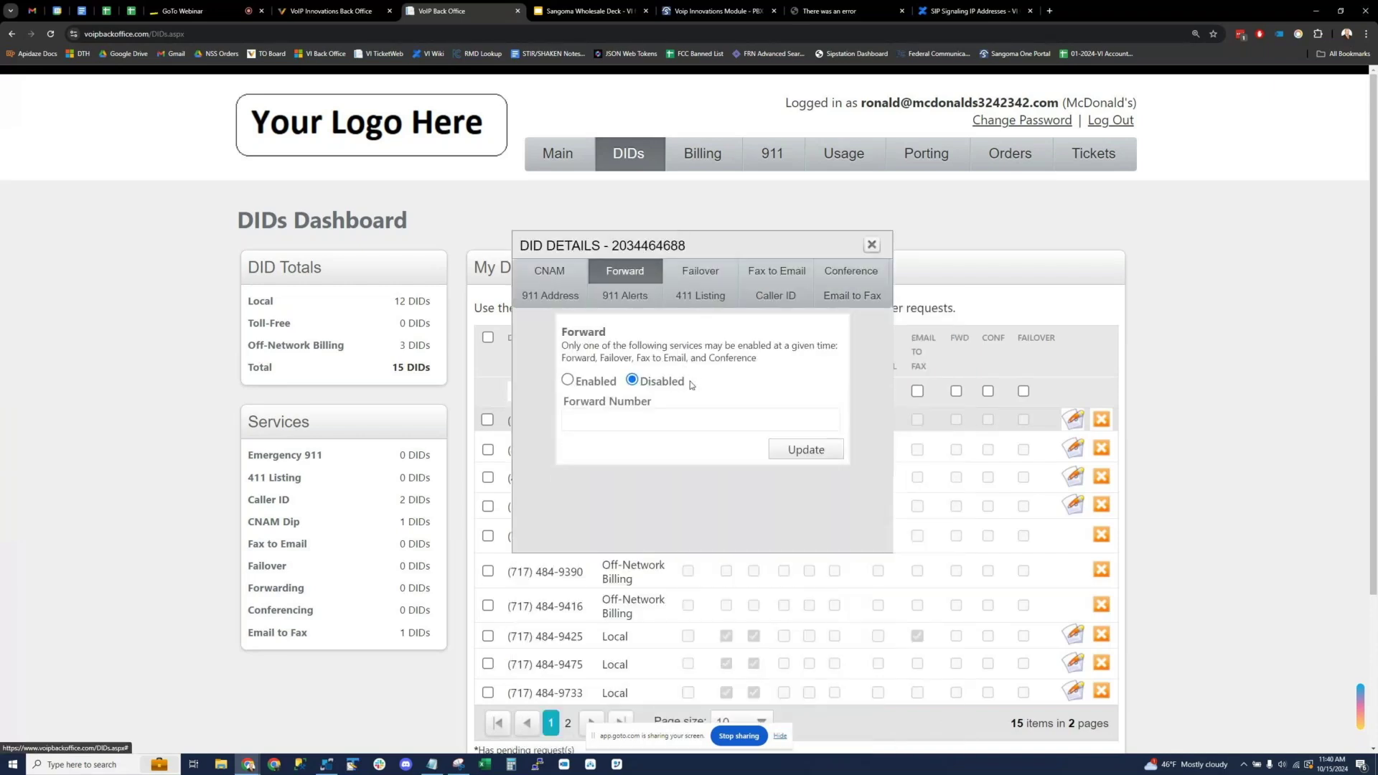
click(597, 383)
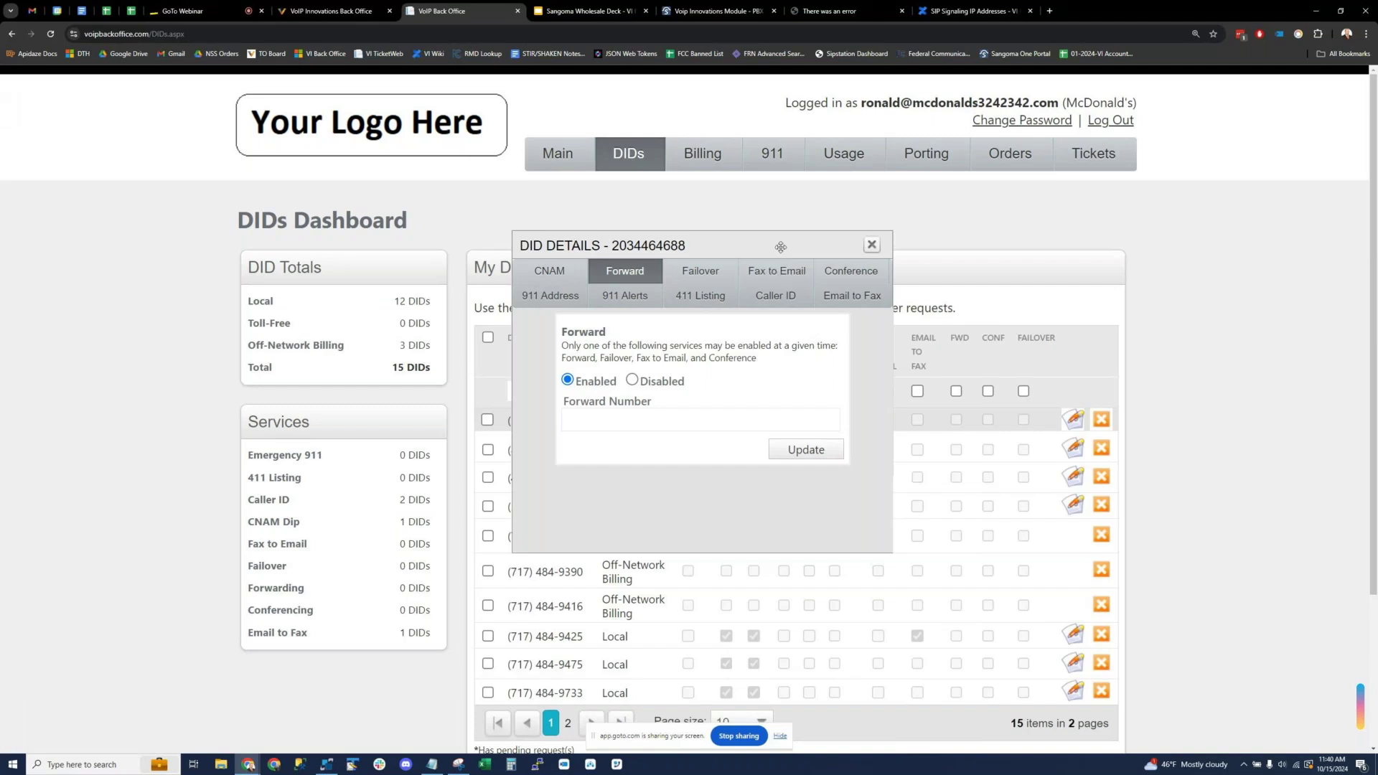
drag(780, 245, 862, 306)
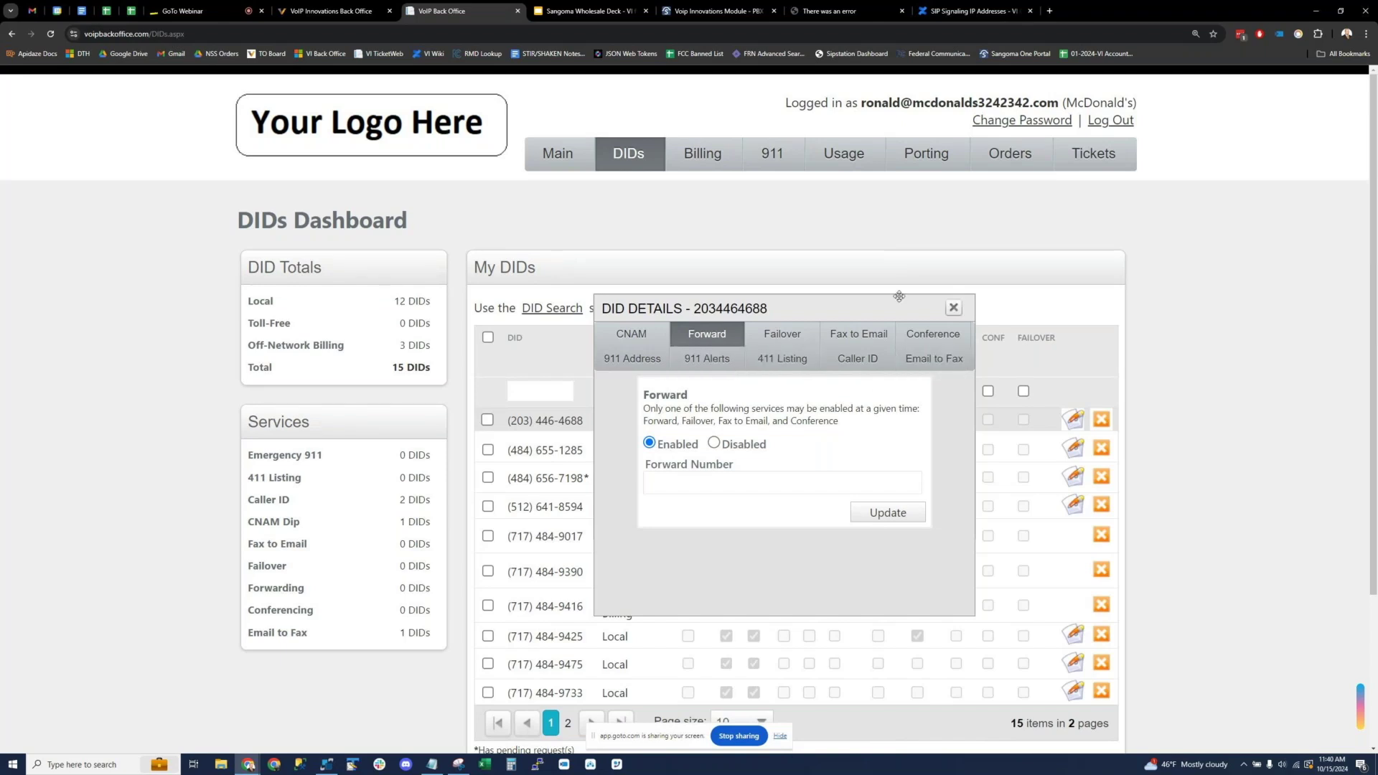
click(955, 312)
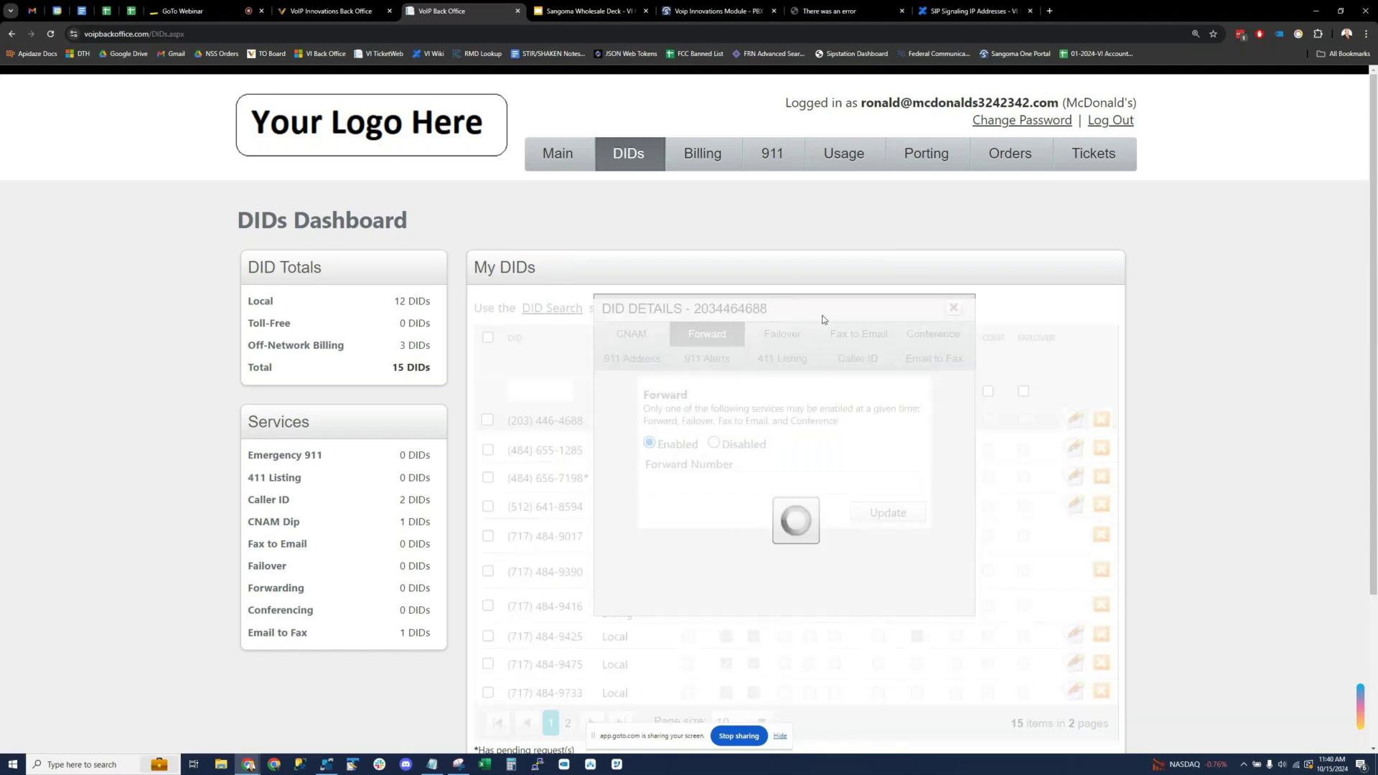
click(685, 166)
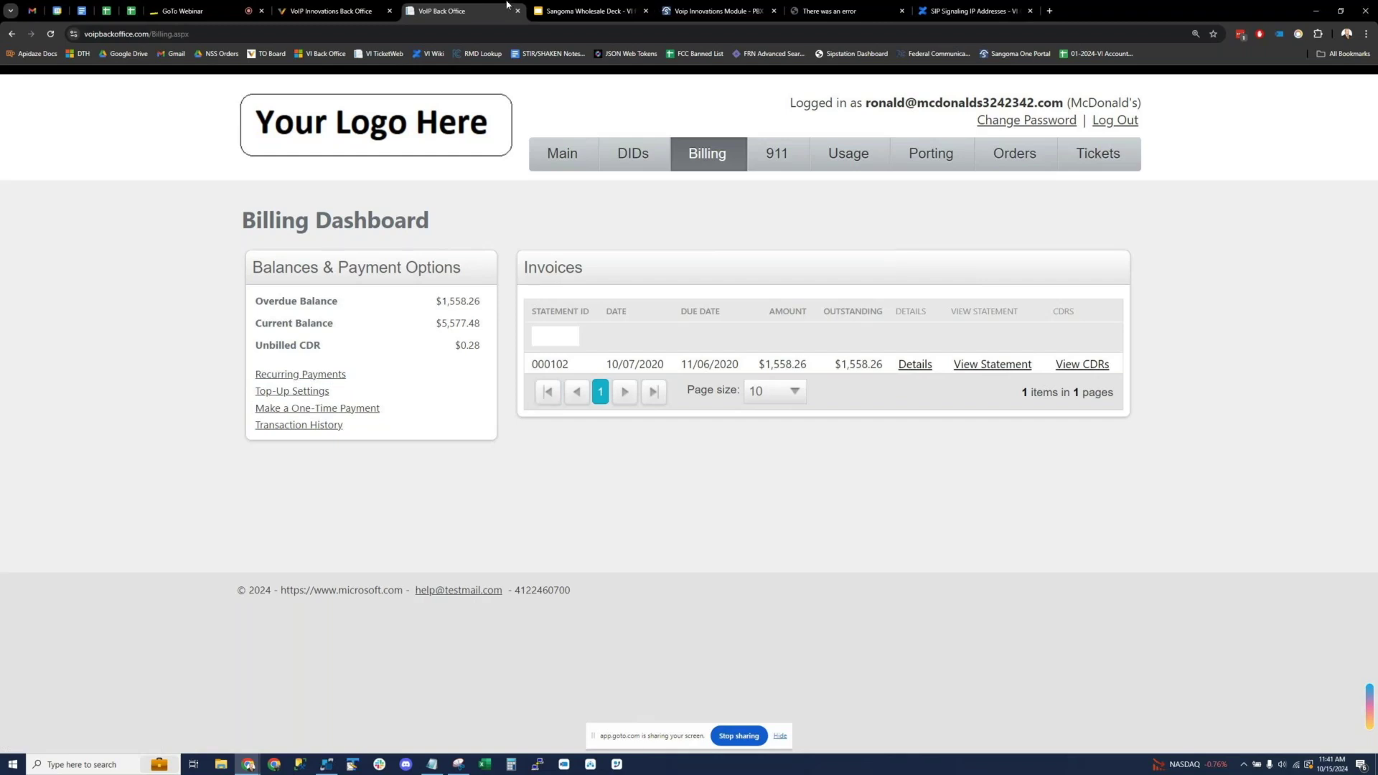
Browse the portal's 911, Usage, Porting, Orders and Tickets dashboards
click(355, 9)
click(442, 11)
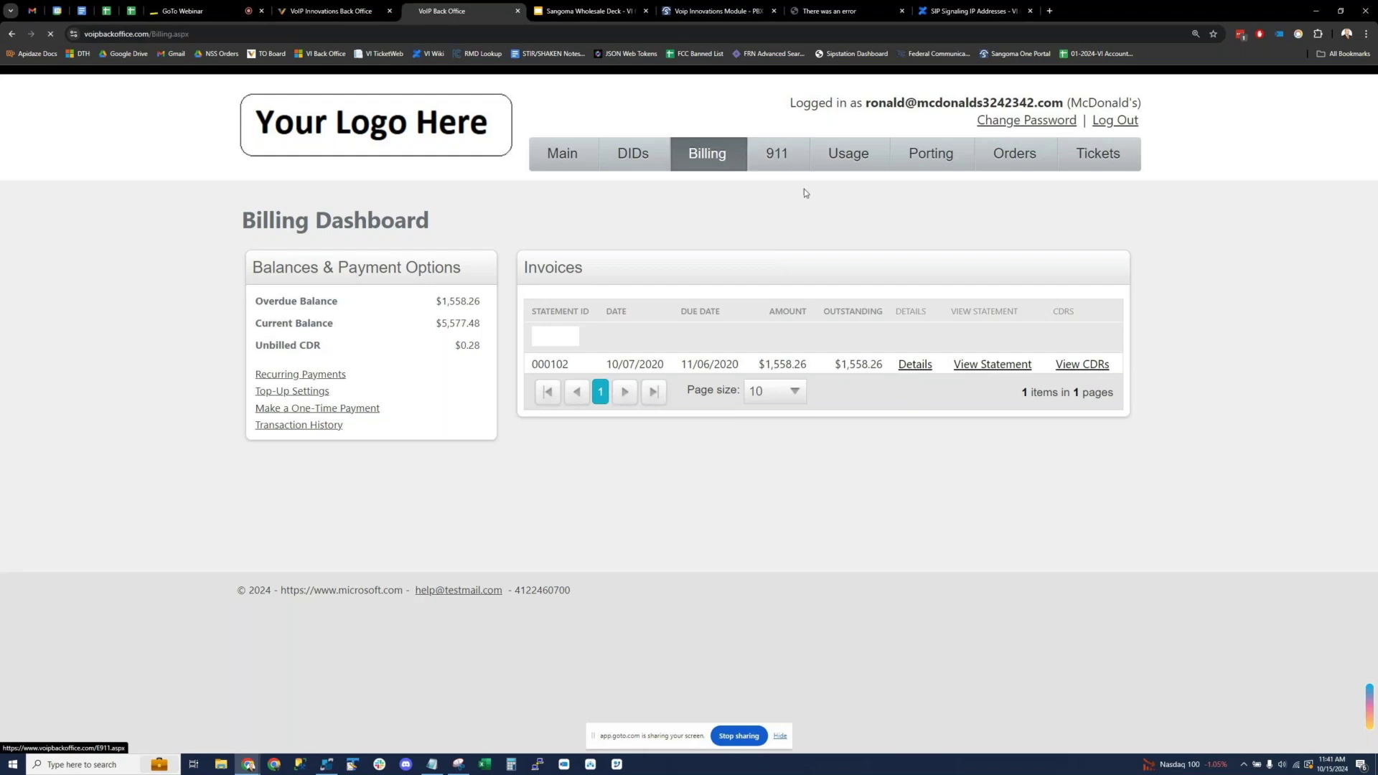
click(846, 171)
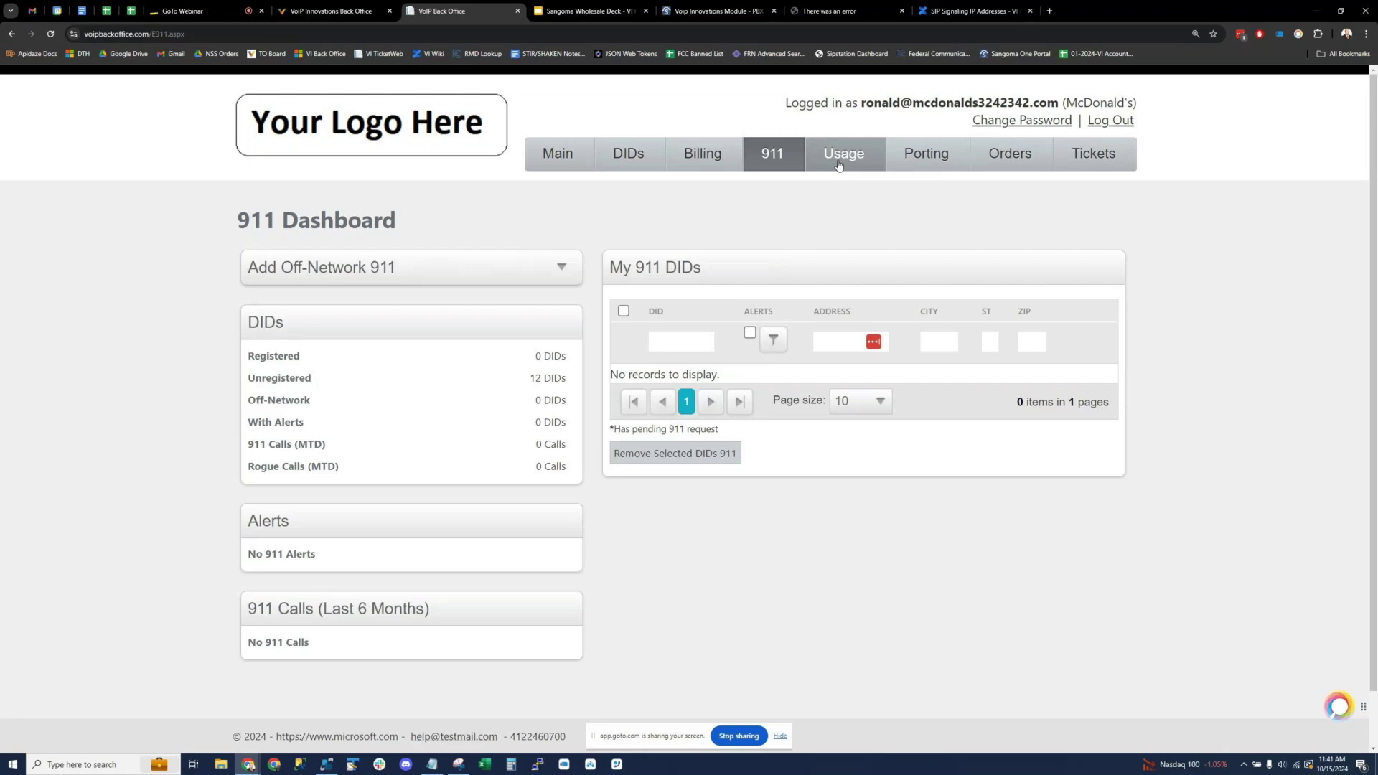
click(838, 165)
click(929, 162)
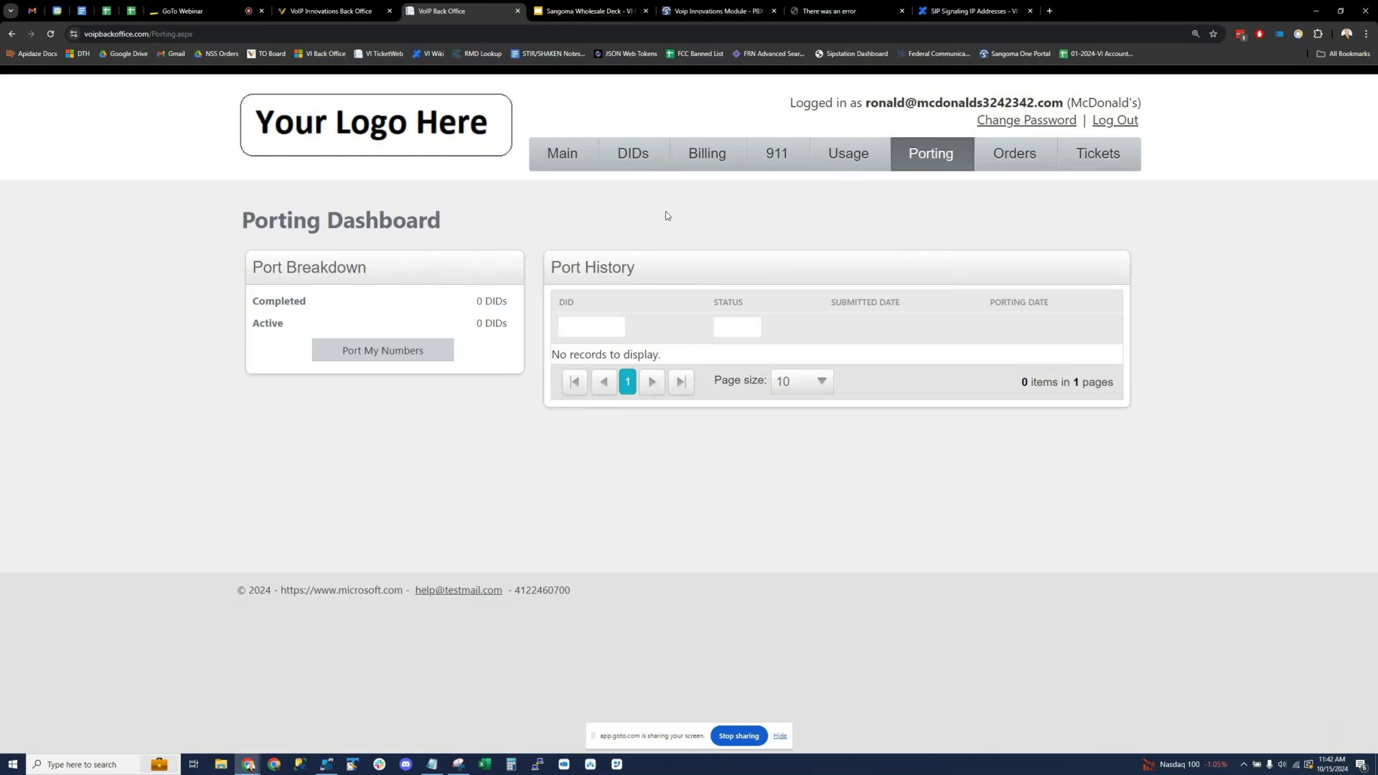
click(1034, 164)
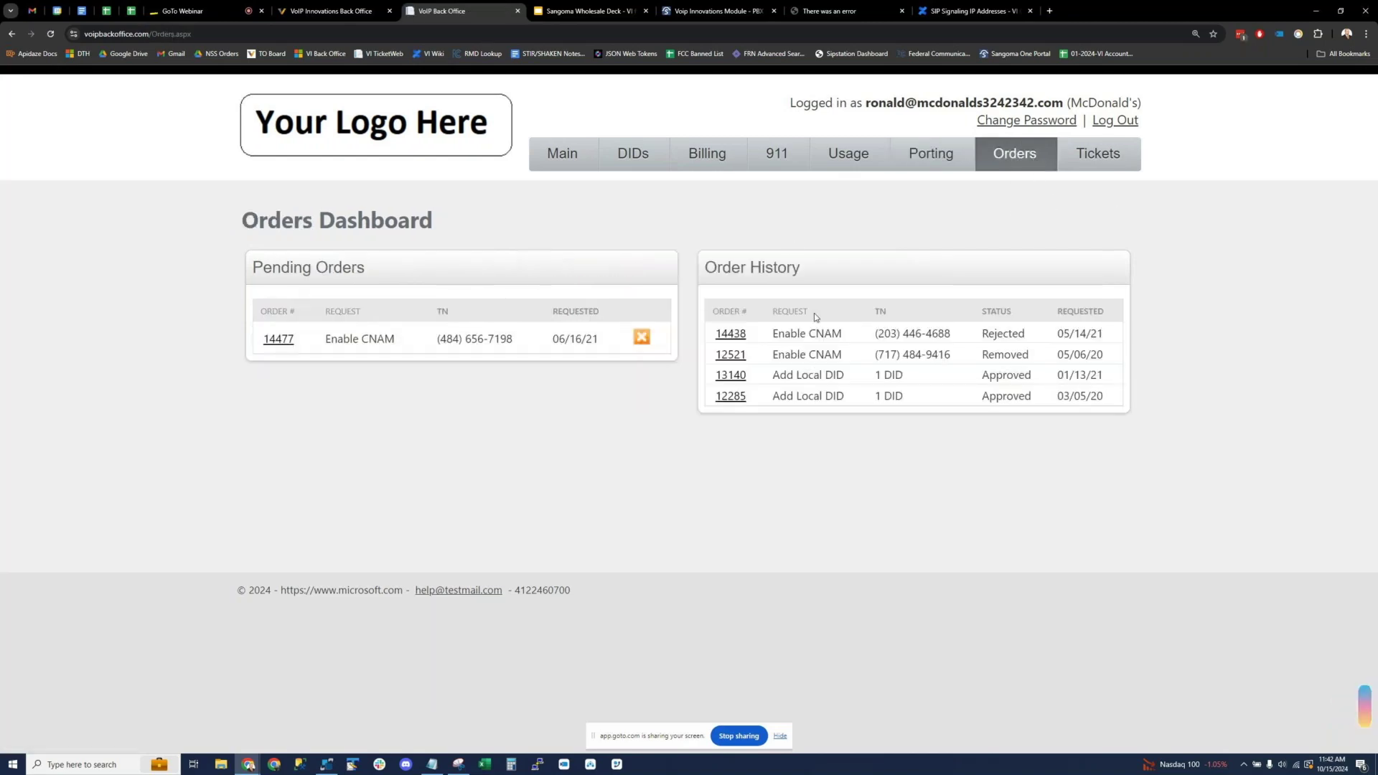
drag(808, 395, 845, 397)
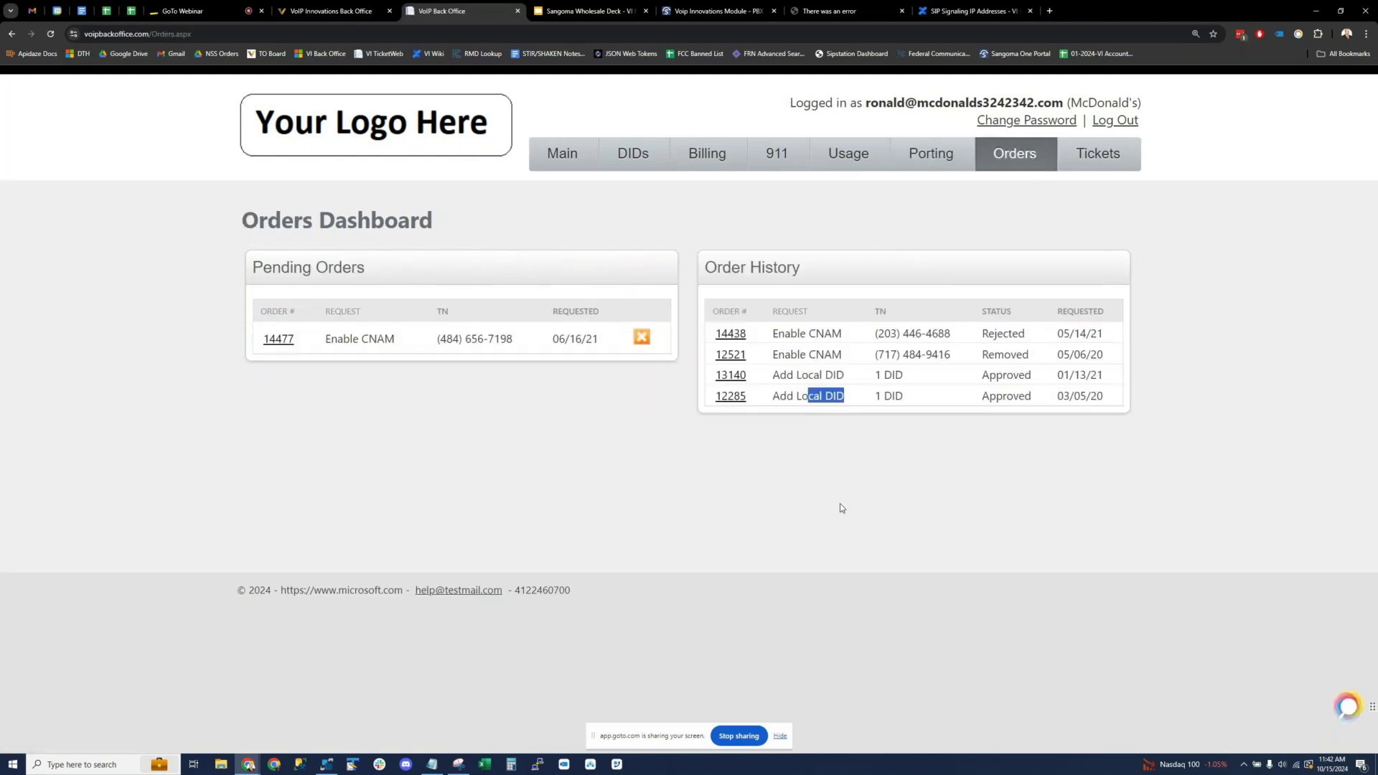
click(1105, 156)
Return to Main, then go to DIDs and open the Order DIDs search page
click(562, 153)
click(633, 152)
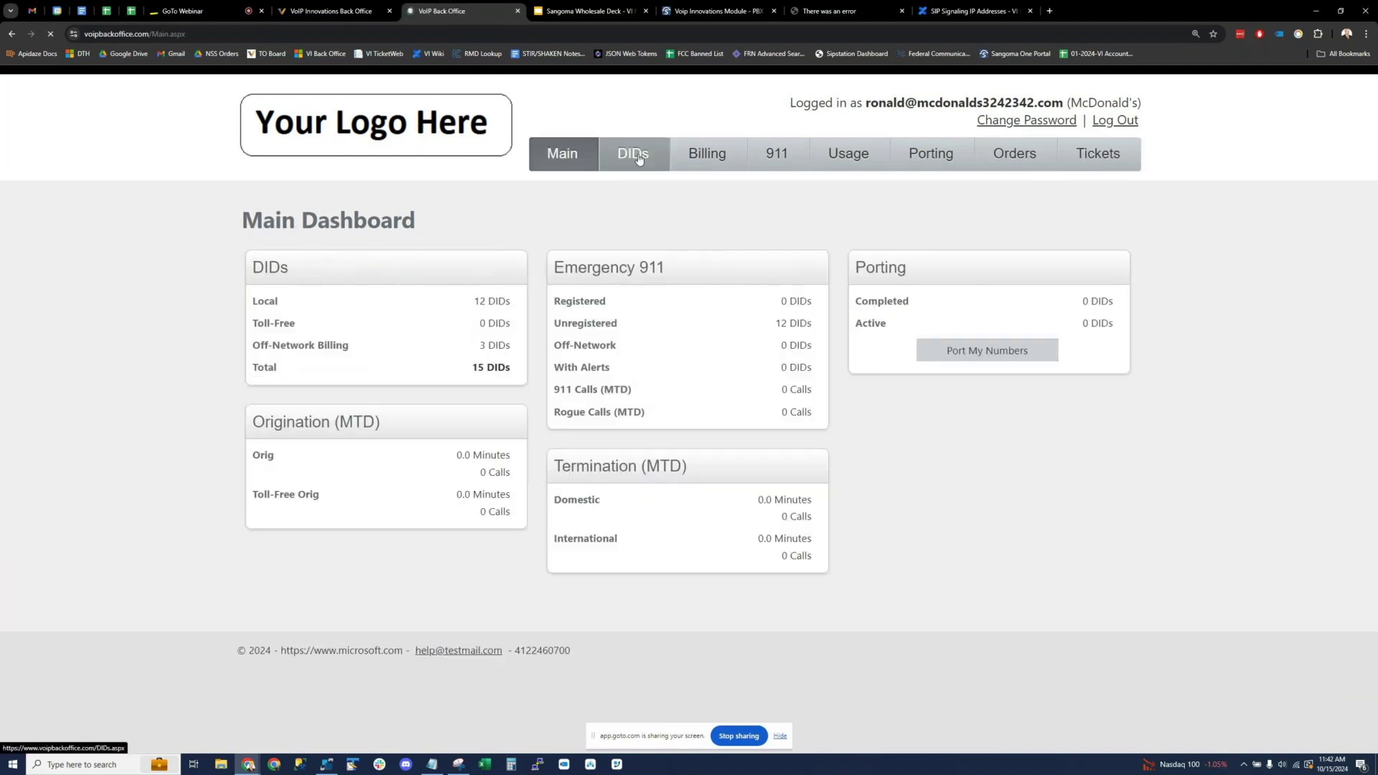
scroll(861, 538, down, 2)
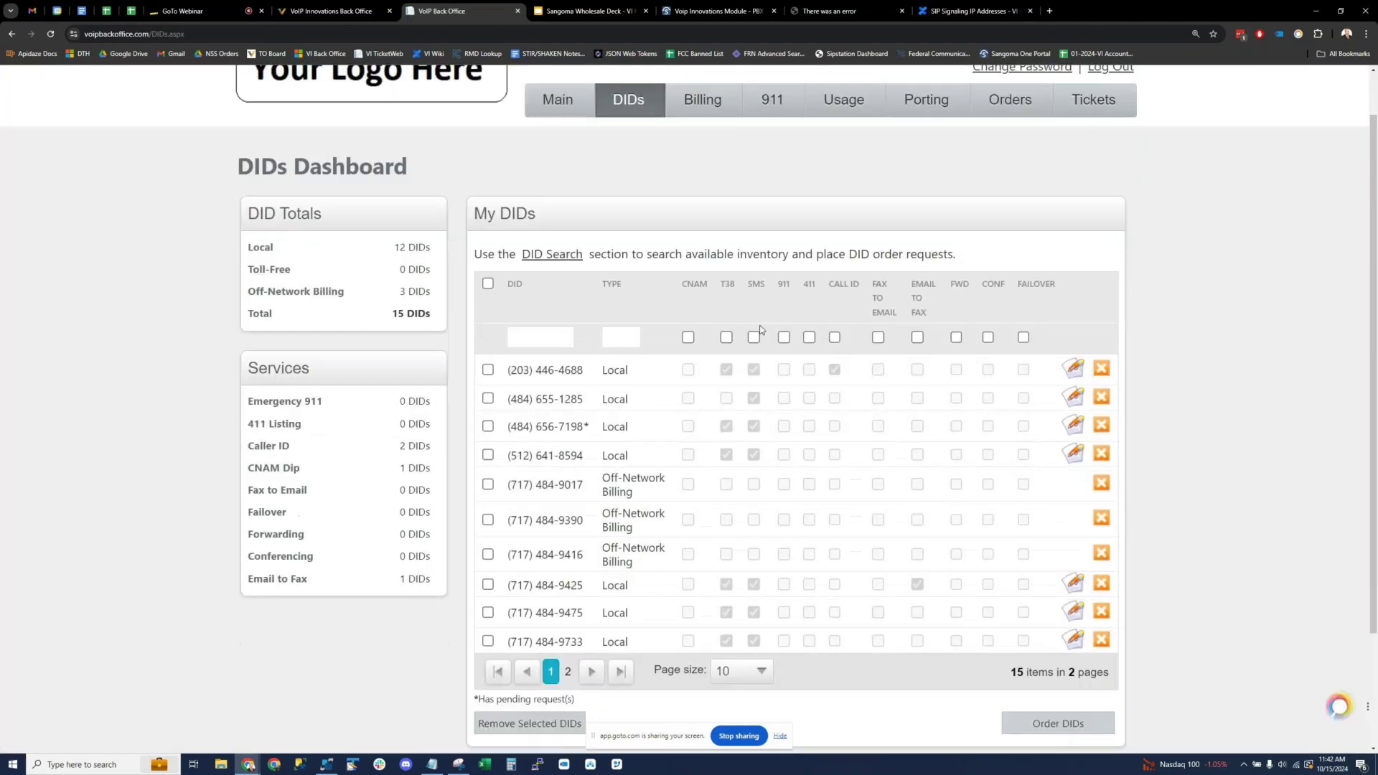
scroll(973, 655, down, 1)
click(1014, 568)
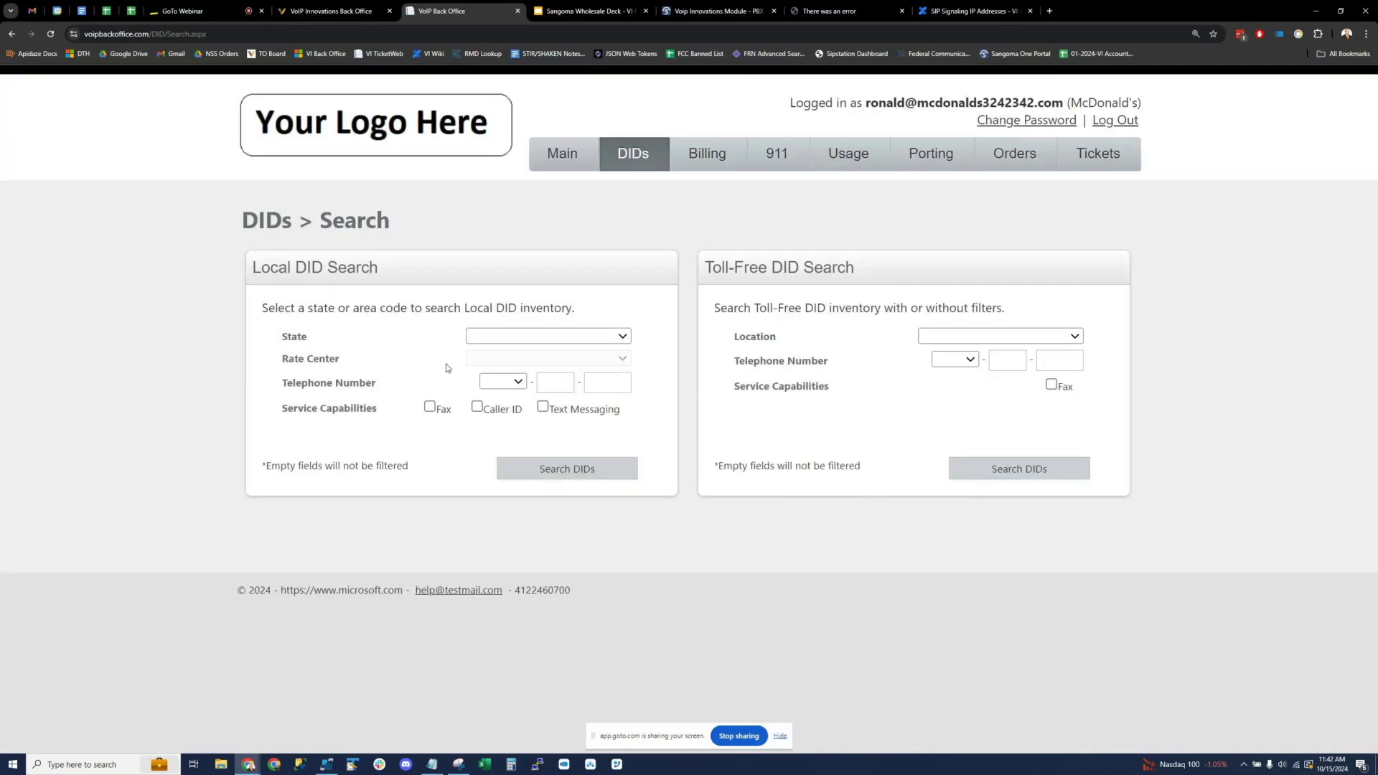
Browse Colorado's rate centers for local numbers without choosing one
click(574, 336)
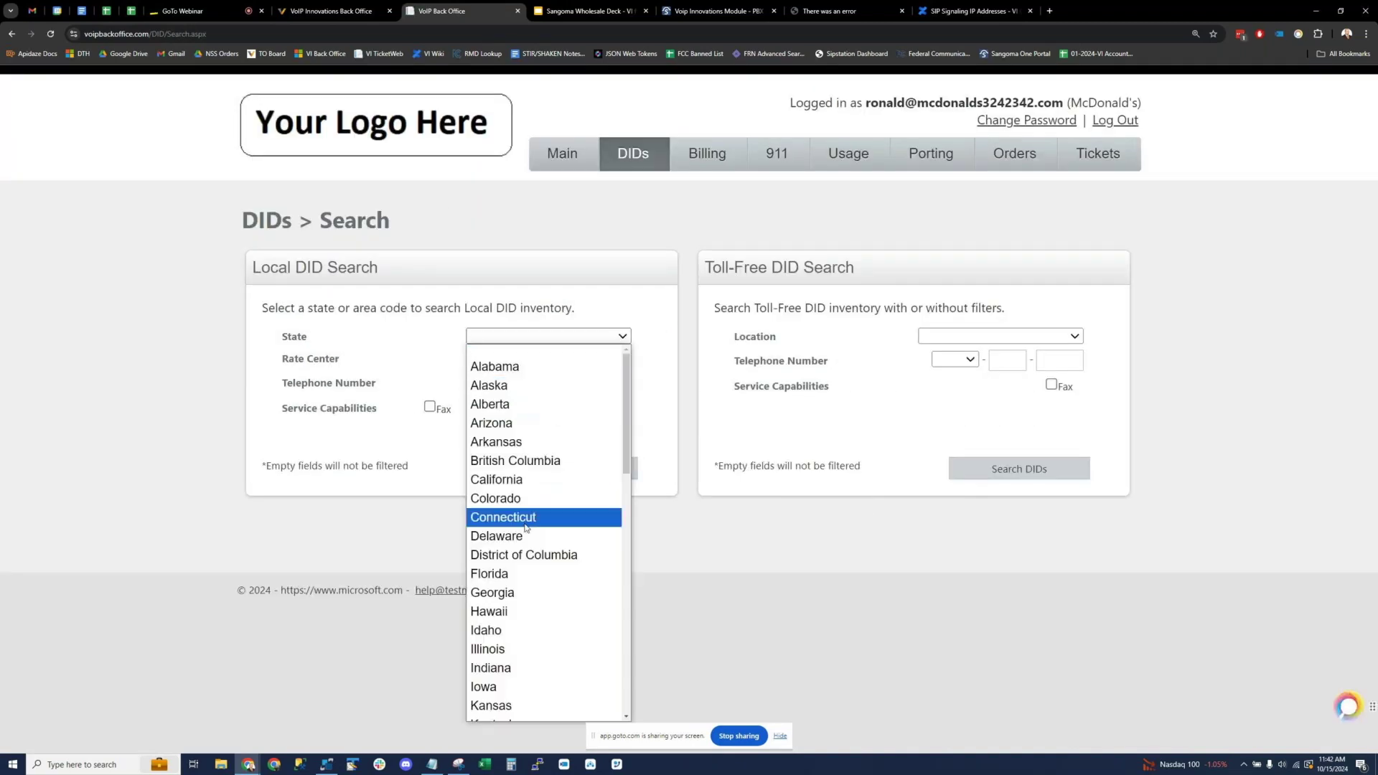
click(515, 498)
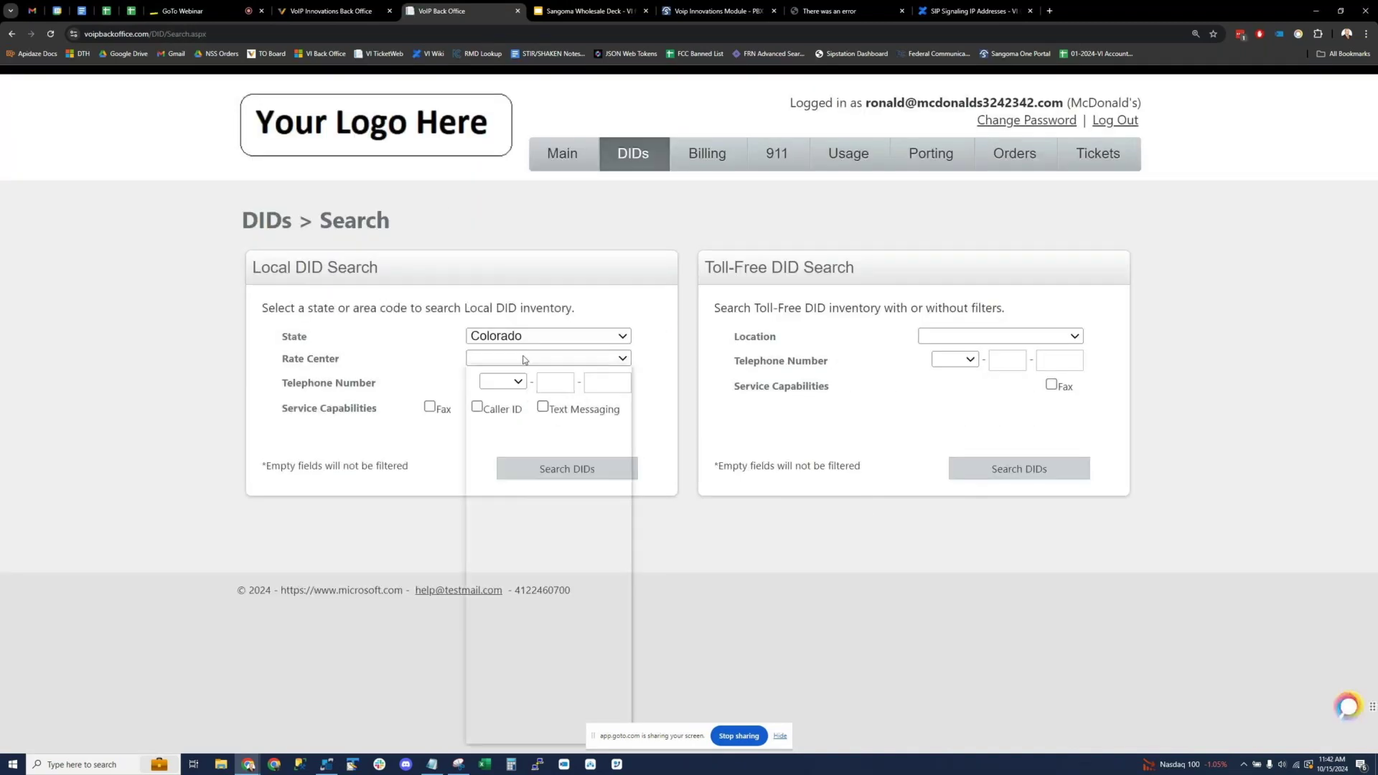
click(524, 359)
click(172, 376)
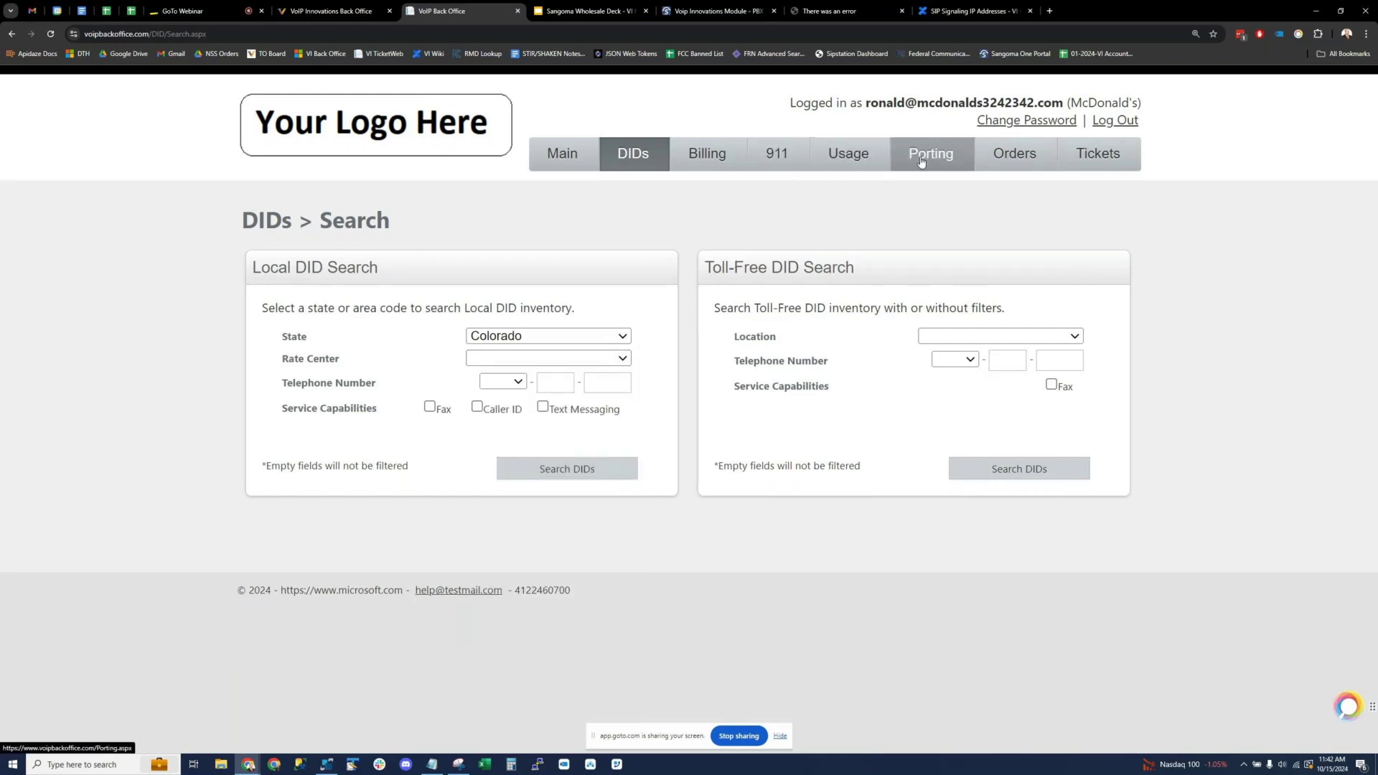
Step through the Usage, Porting, Orders and Tickets dashboards, then return to Back Office
click(856, 153)
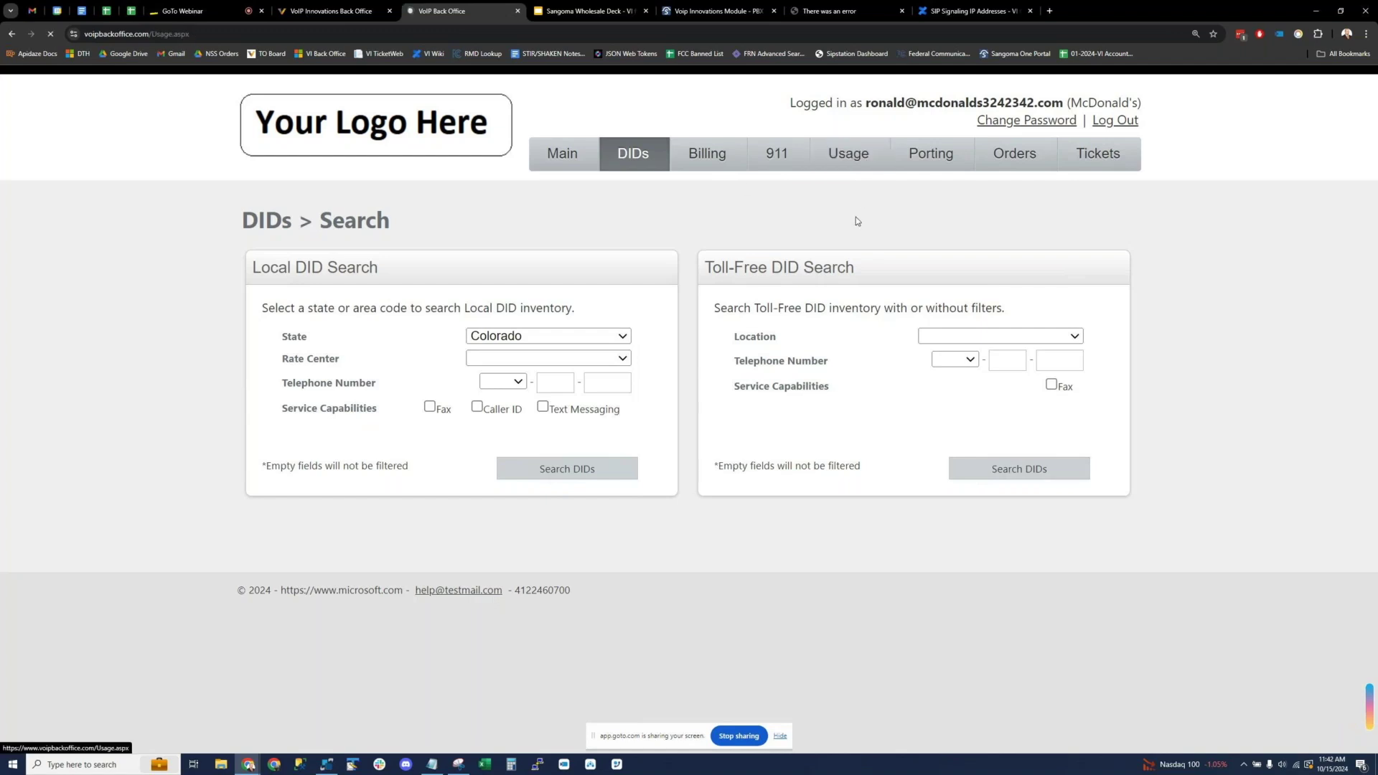
click(919, 162)
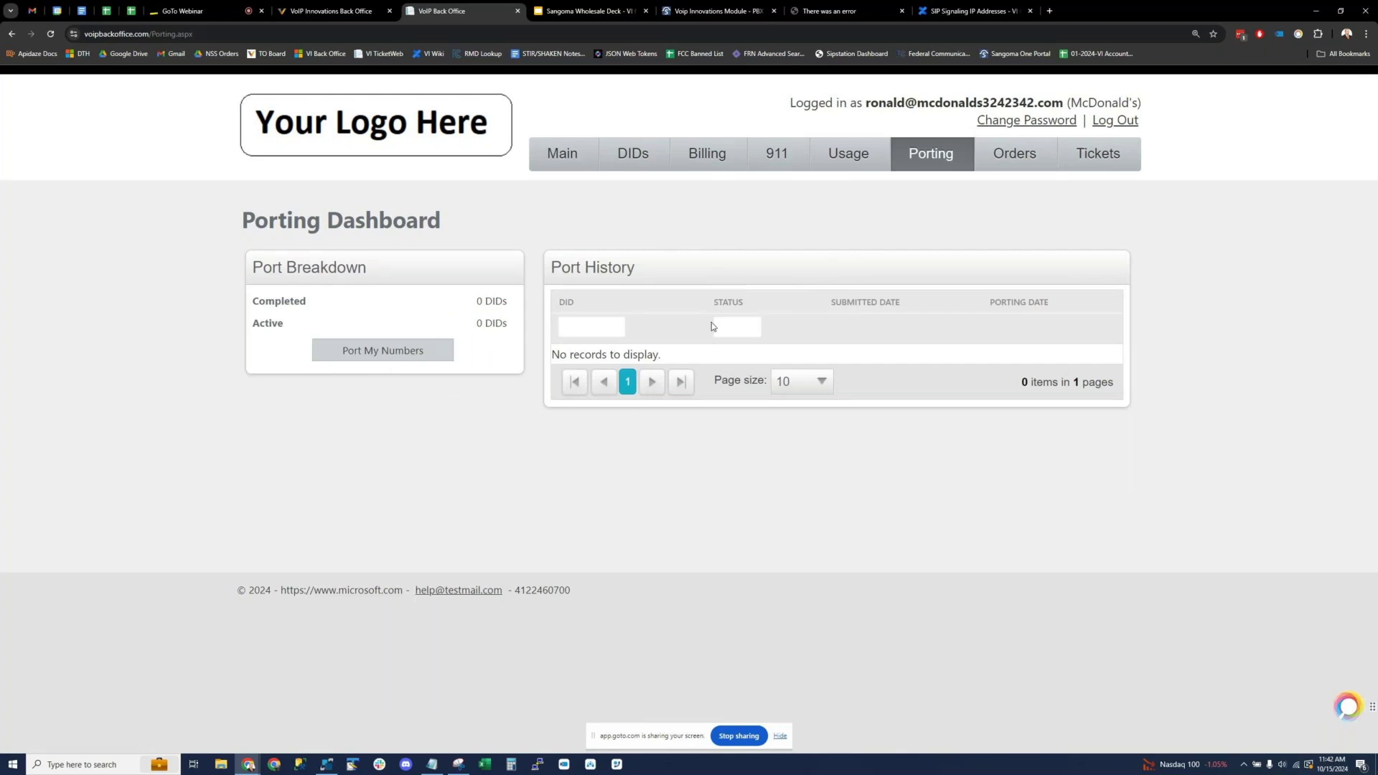
click(1008, 153)
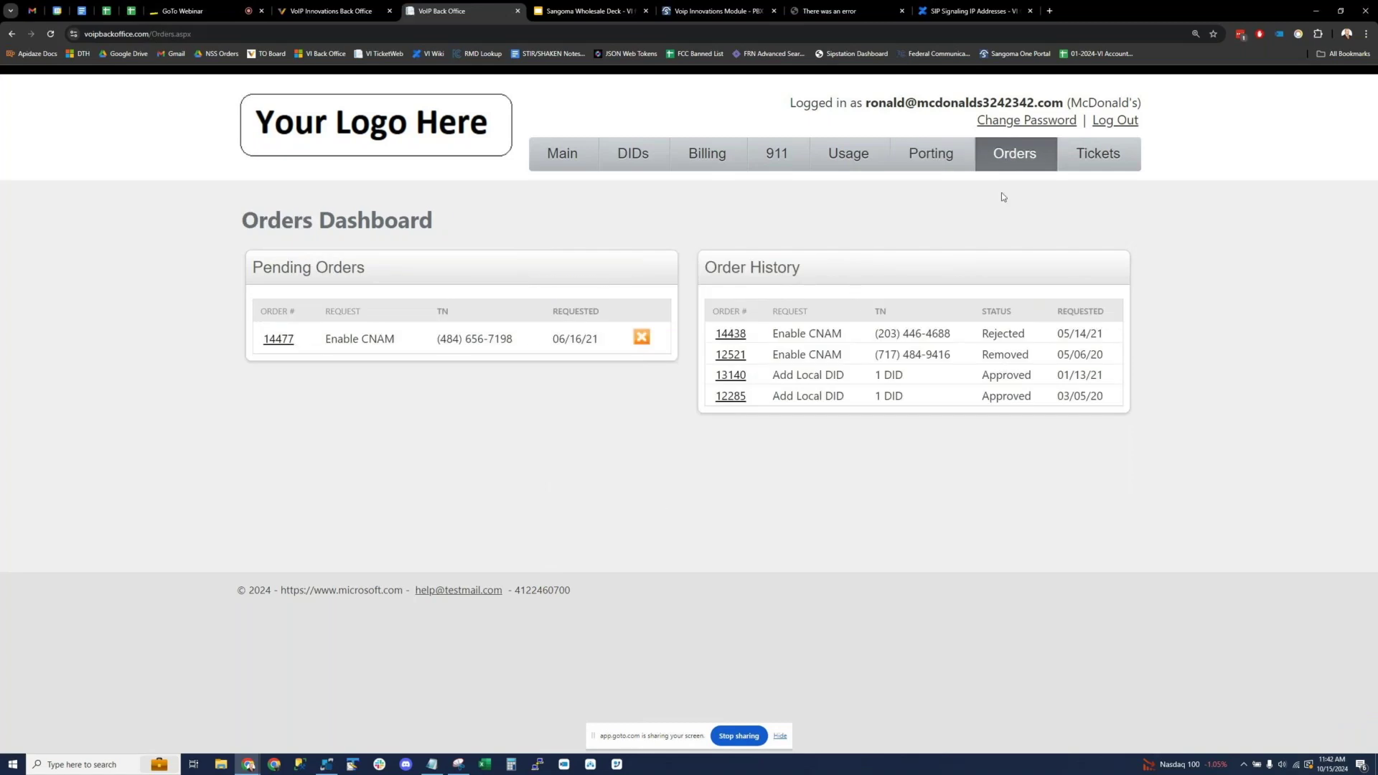
click(1098, 153)
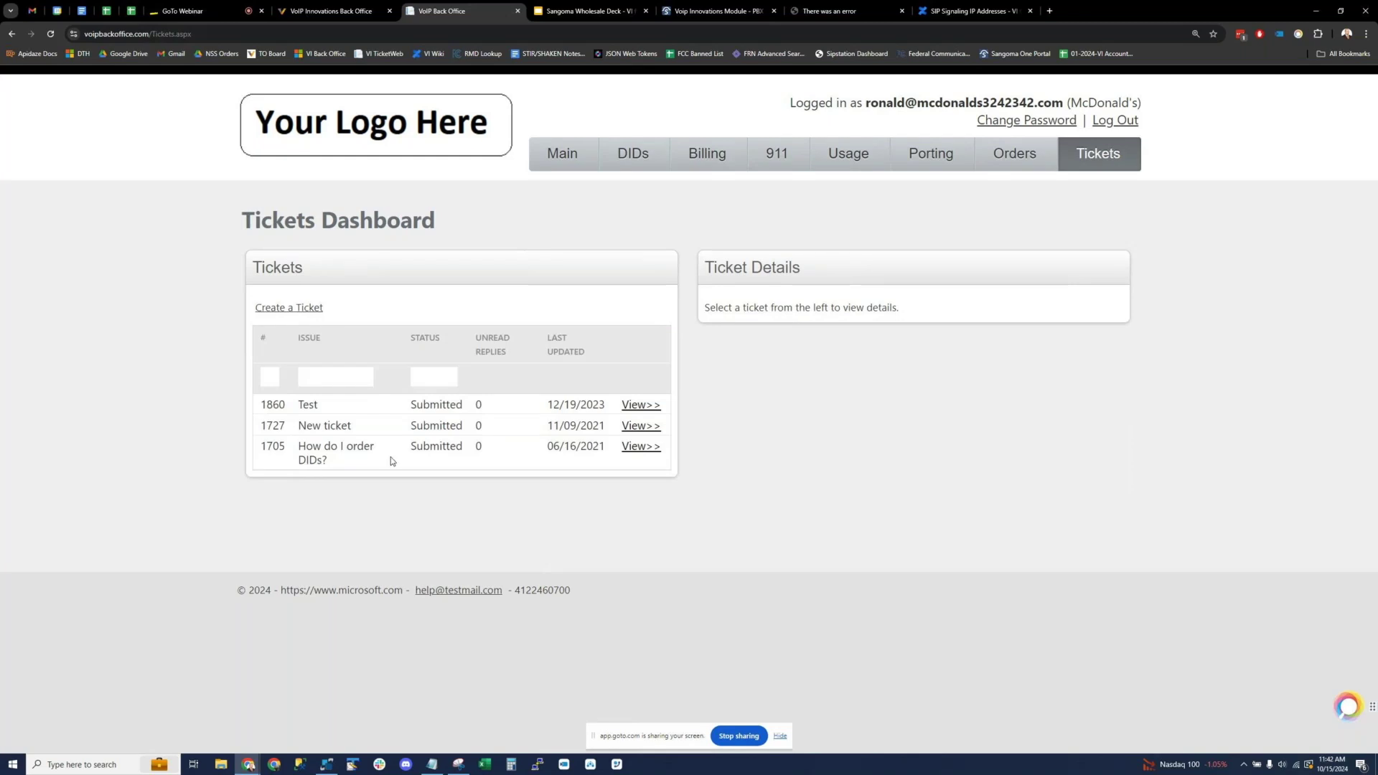
drag(391, 461, 313, 449)
click(893, 384)
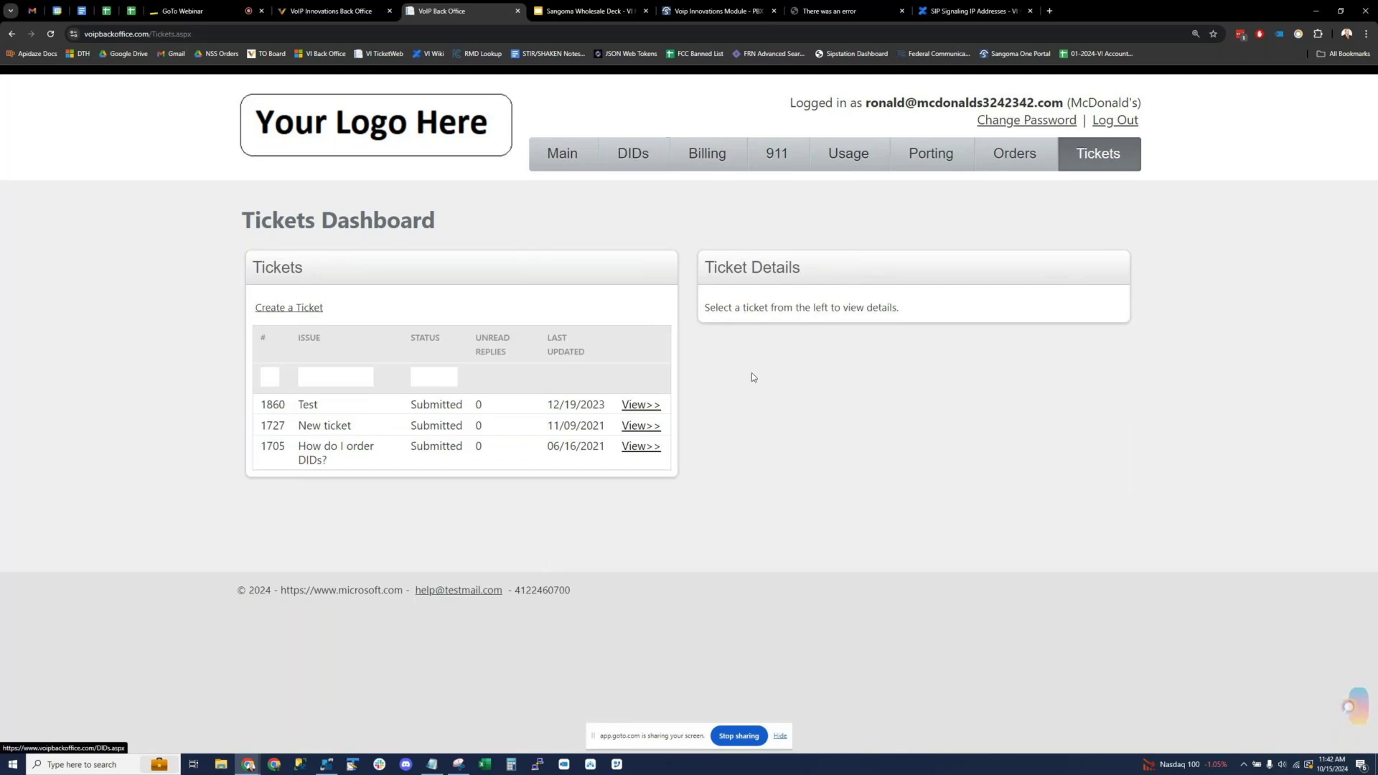
click(367, 10)
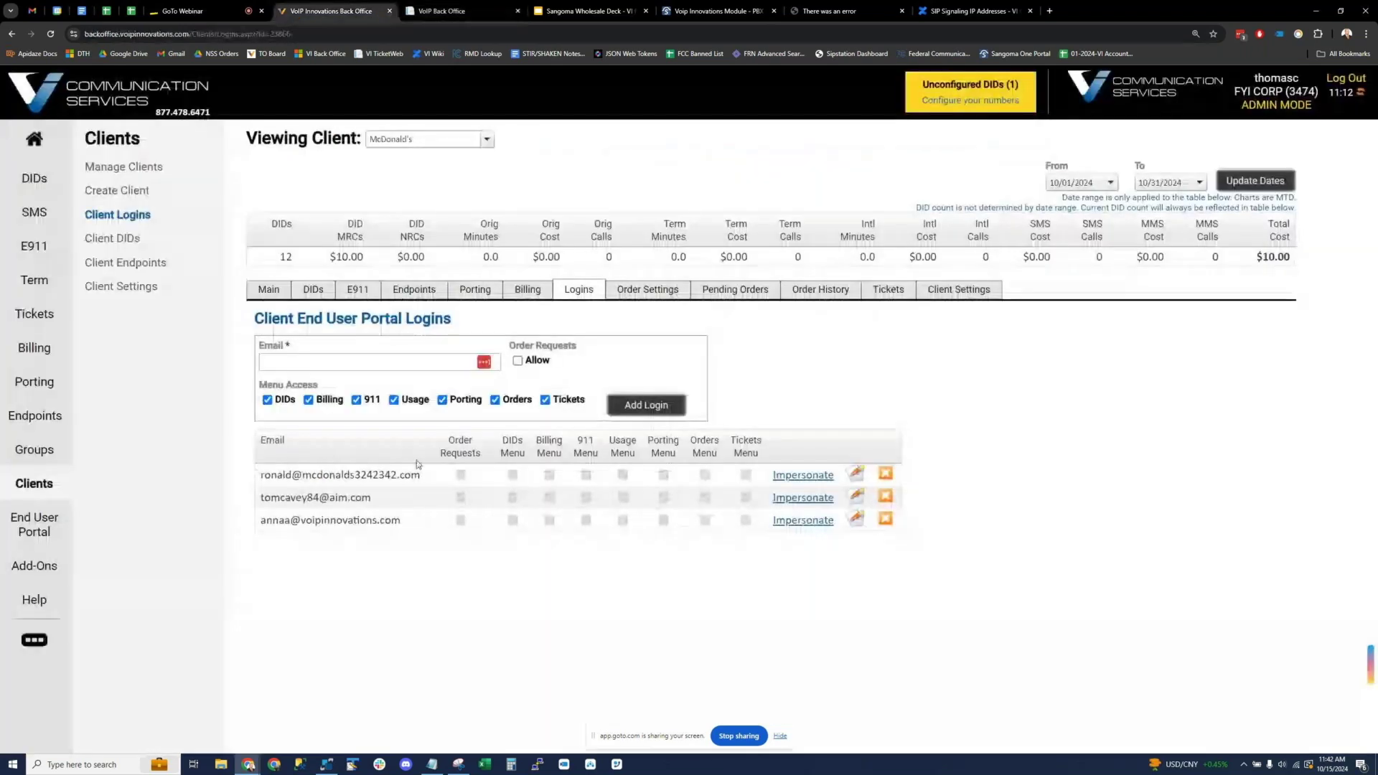
Switch the viewed client to Burger King and open the Add-Ons dashboard
click(437, 137)
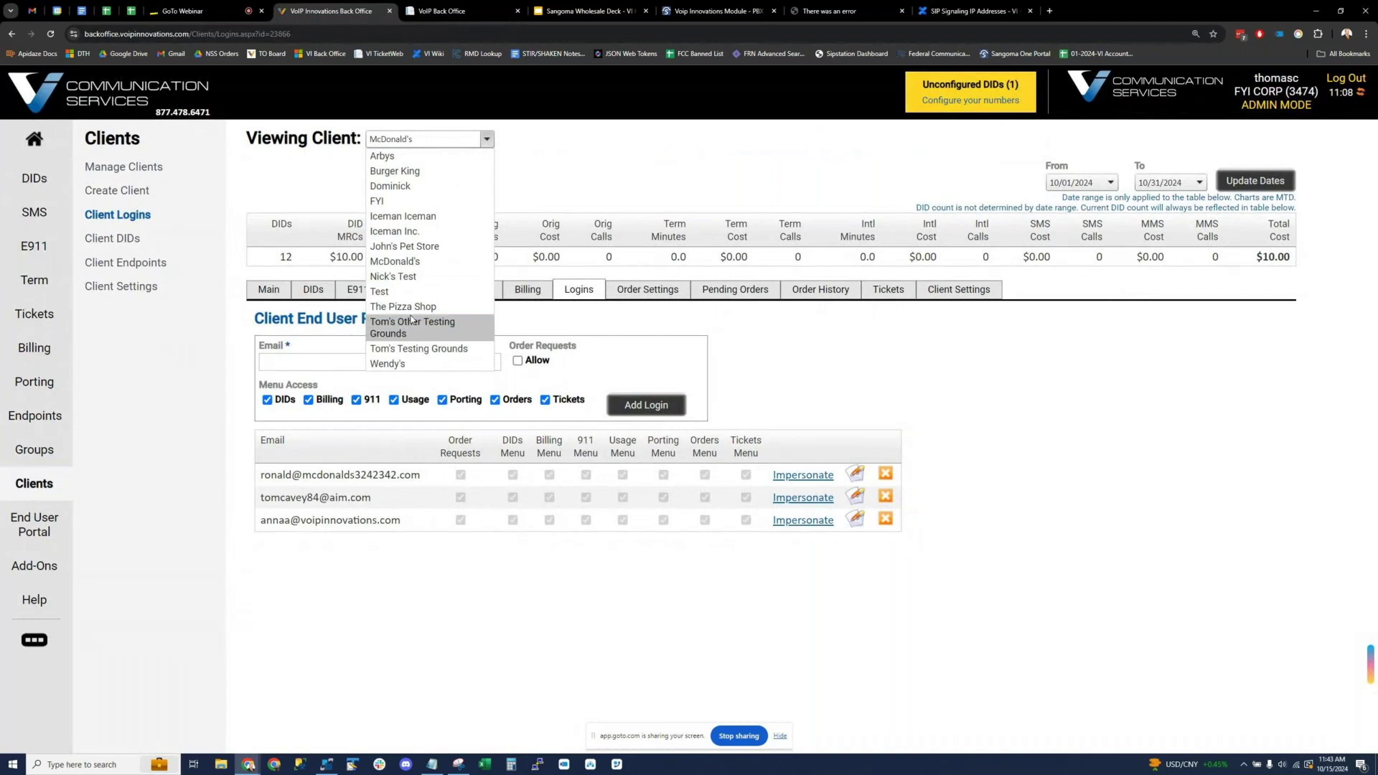
click(427, 173)
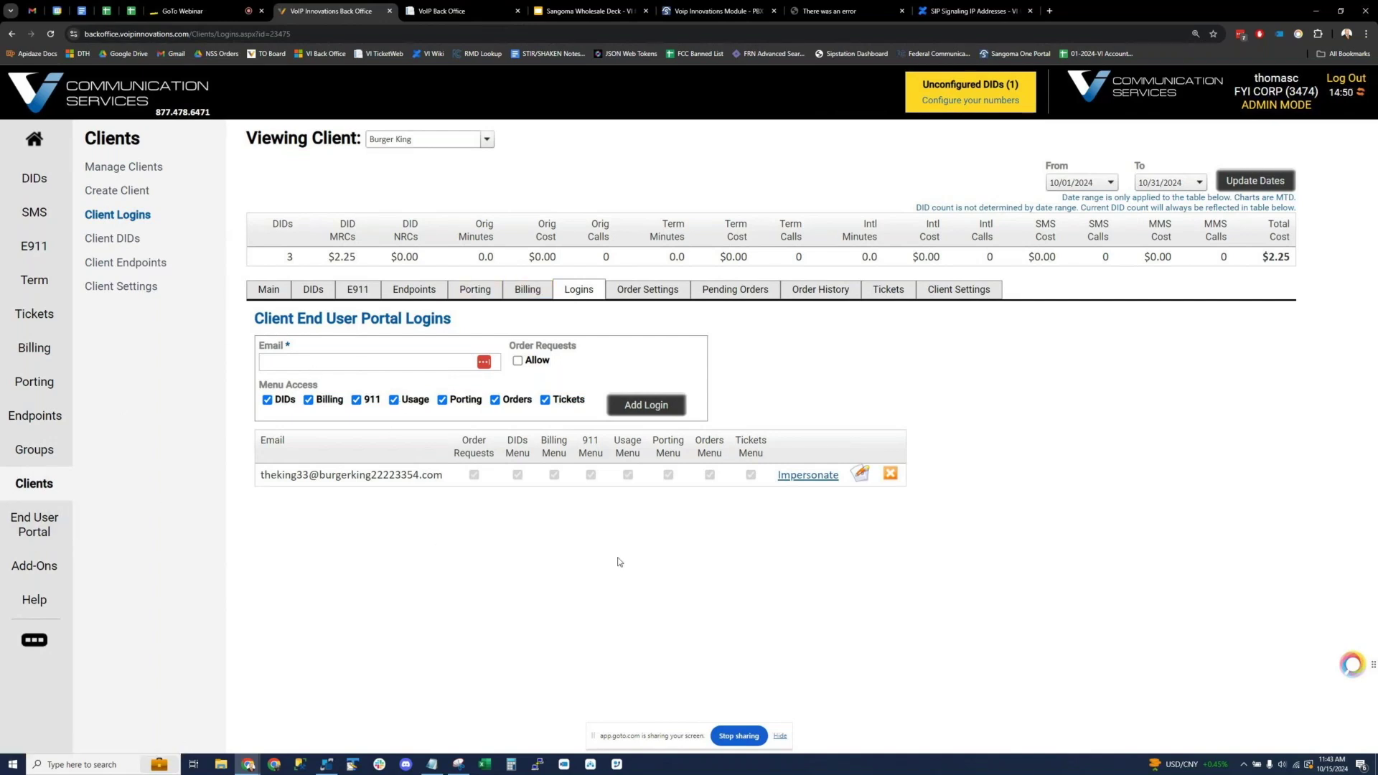
click(46, 583)
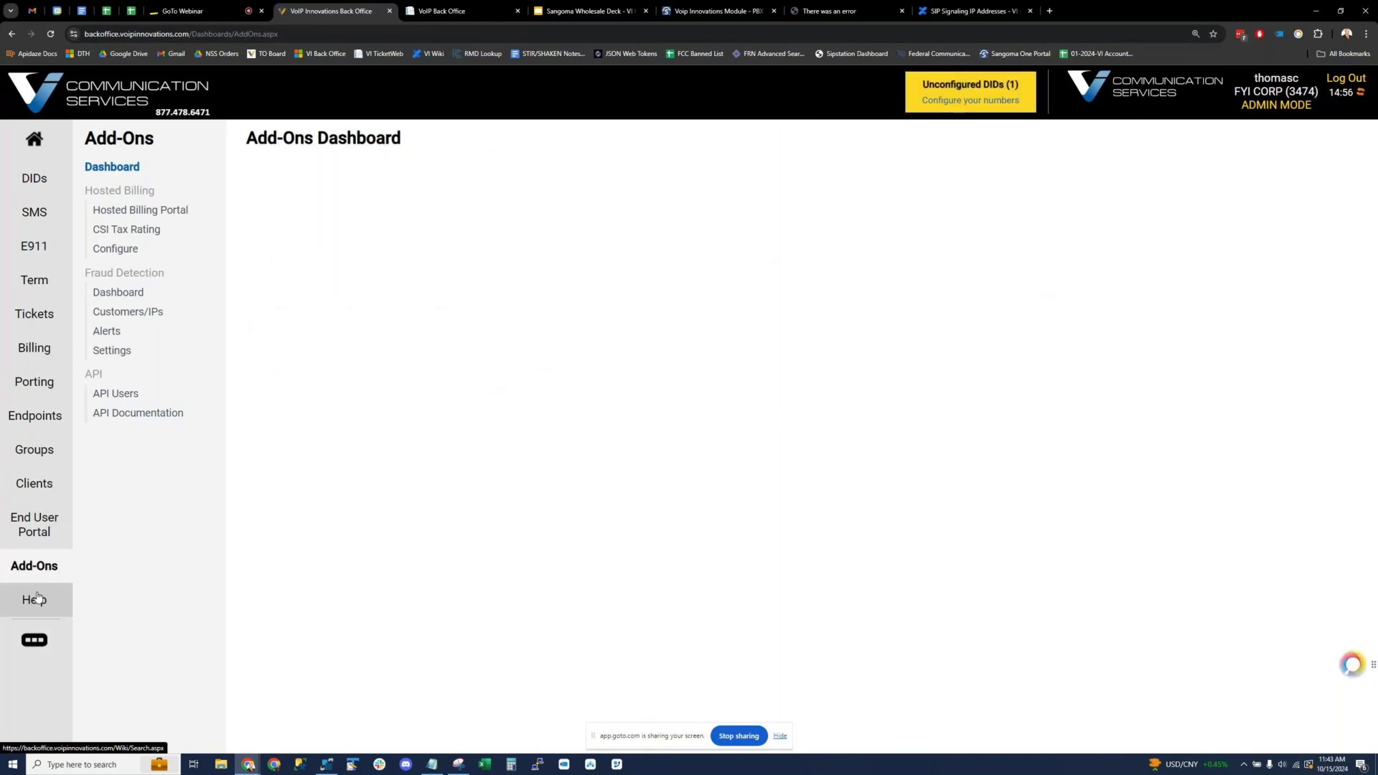
Open the Hosted Billing Portal and view DBZ's System Health overview
click(163, 216)
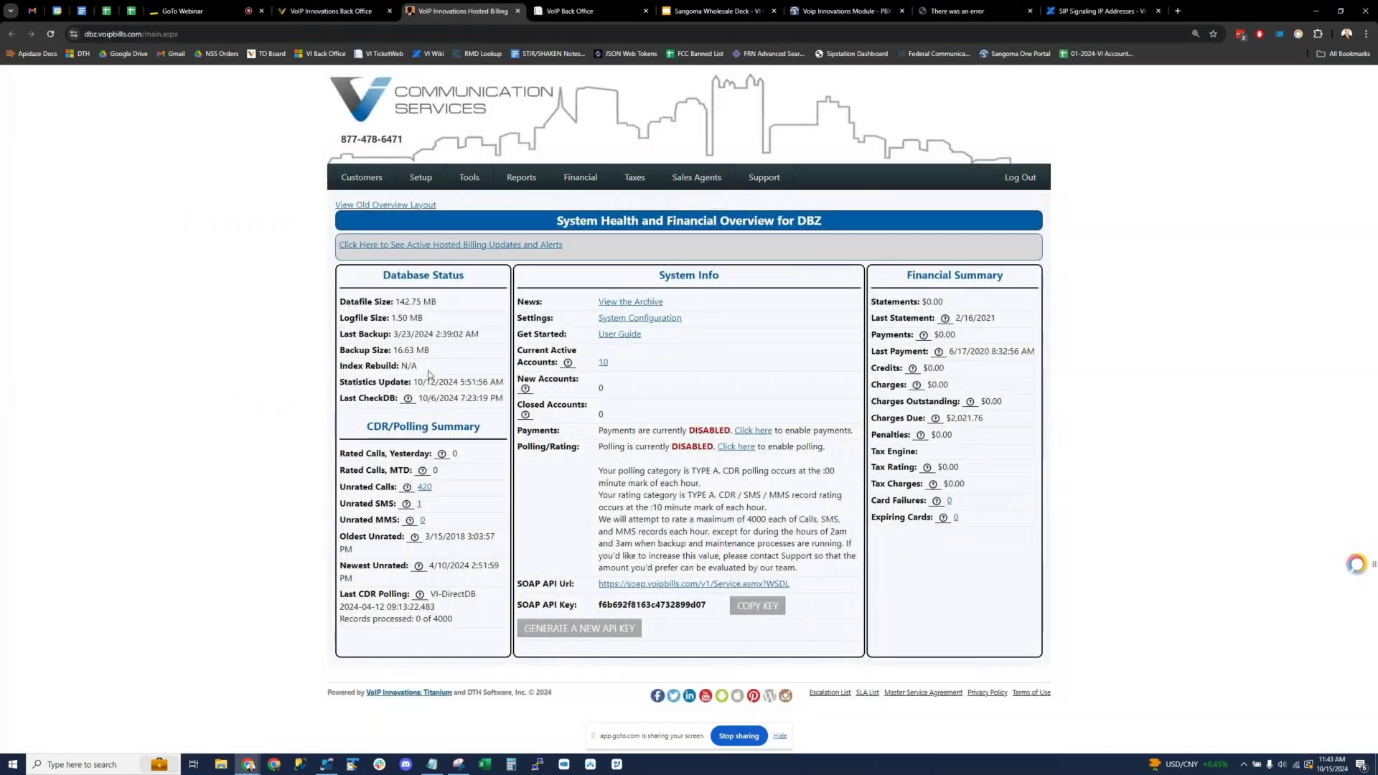
mouse_move(570, 179)
mouse_move(501, 181)
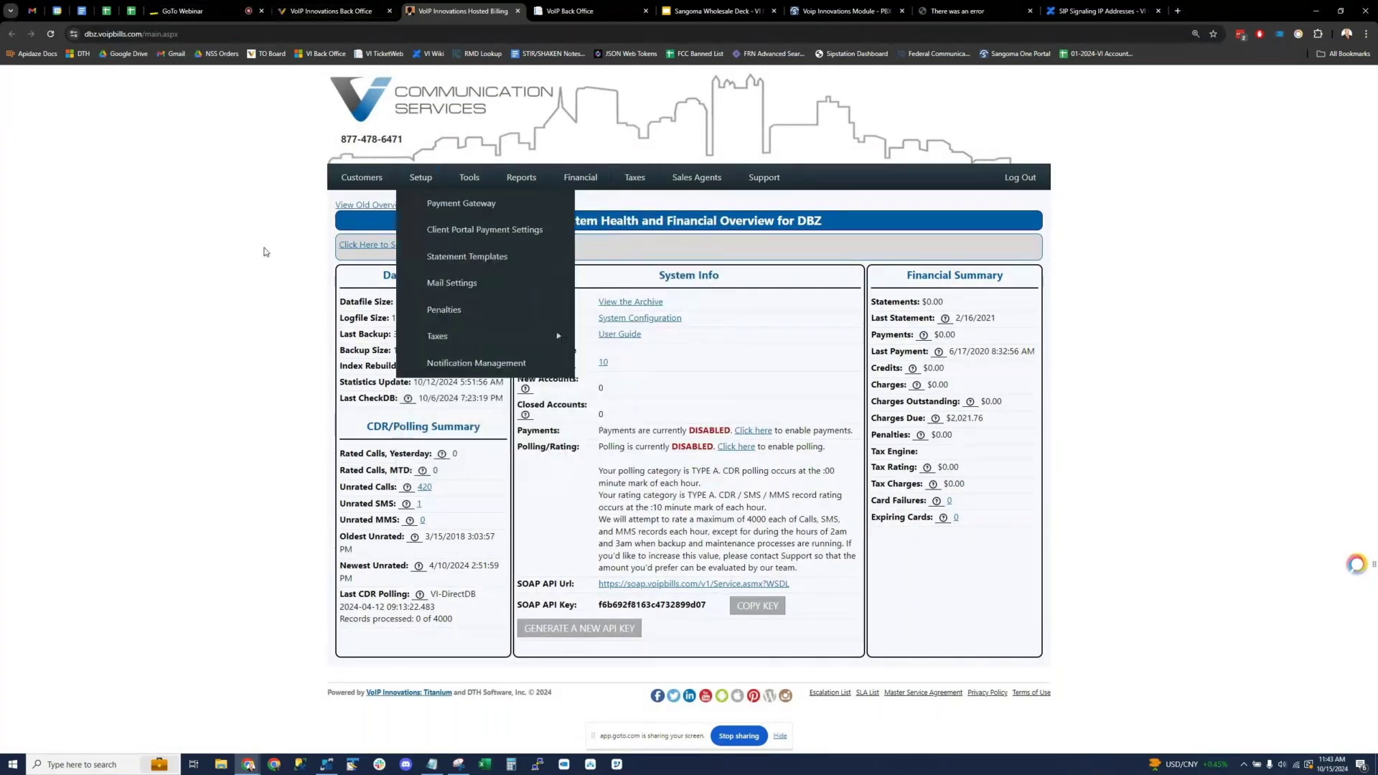
click(316, 11)
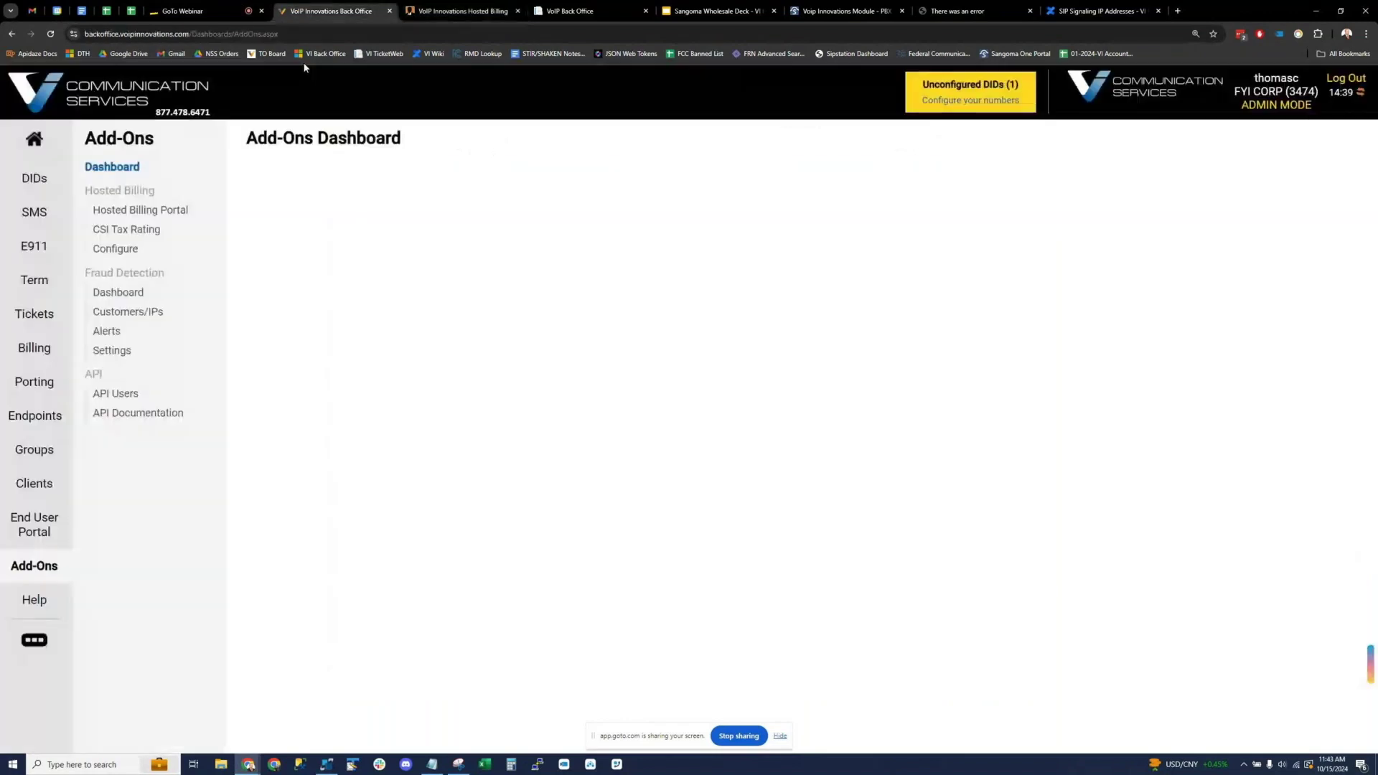
click(463, 9)
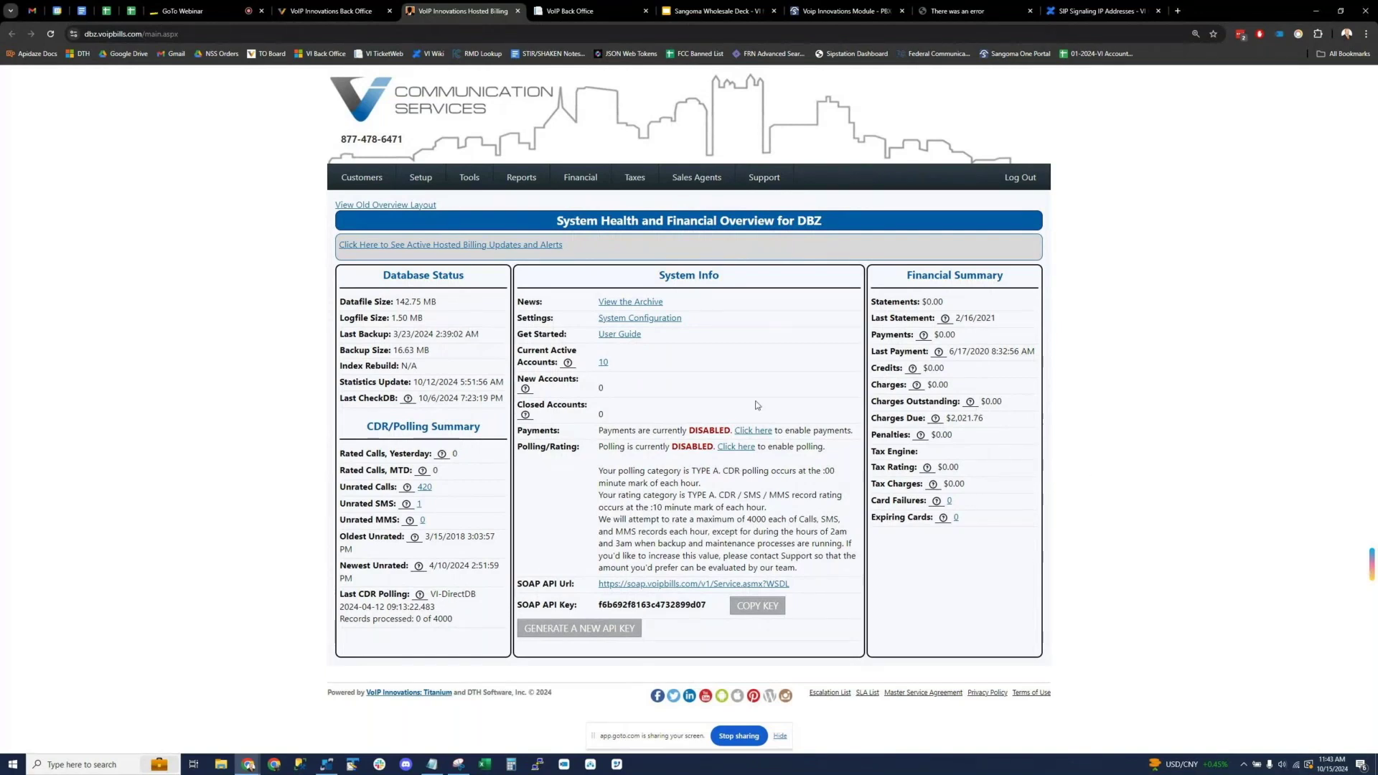
Browse the Setup and Tools menus and check the Charges Outstanding figure
mouse_move(420, 178)
mouse_move(503, 205)
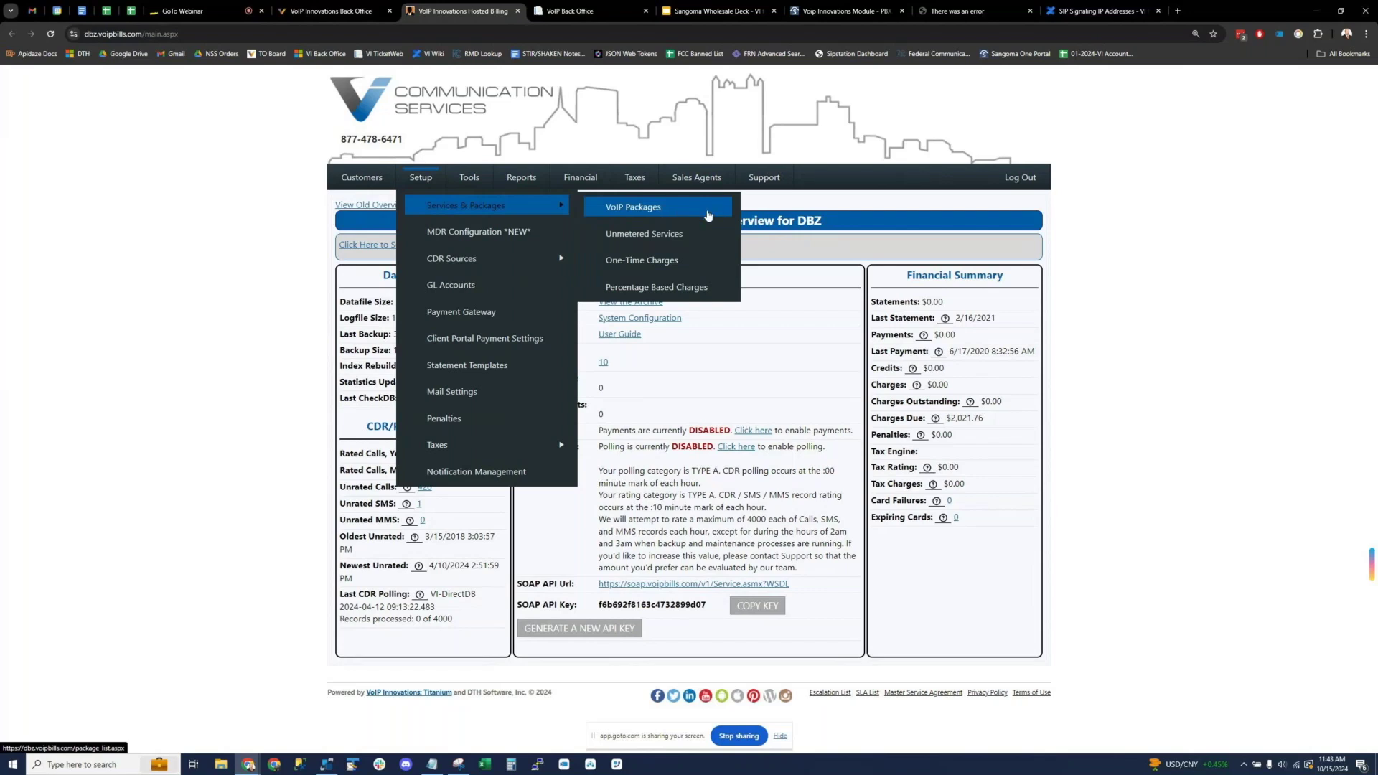
triple_click(1047, 429)
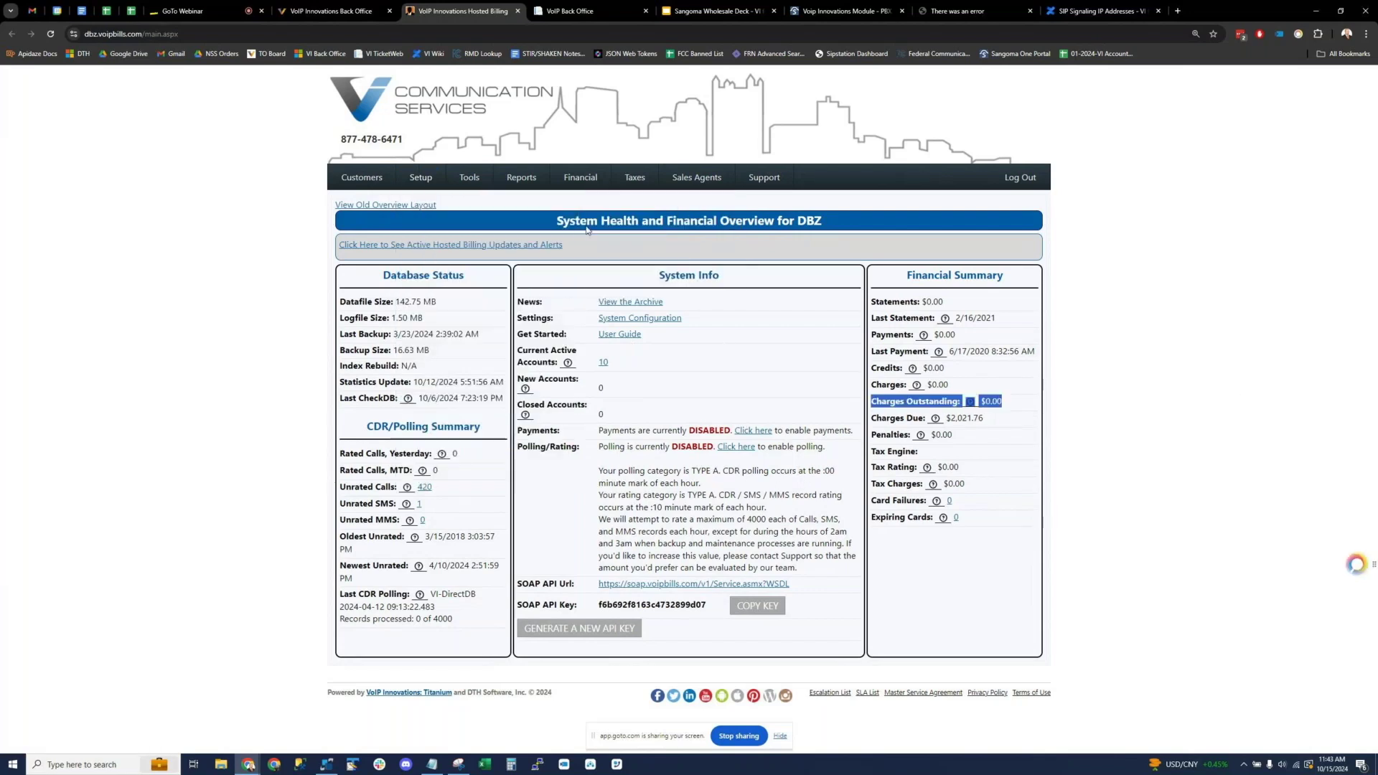
mouse_move(518, 181)
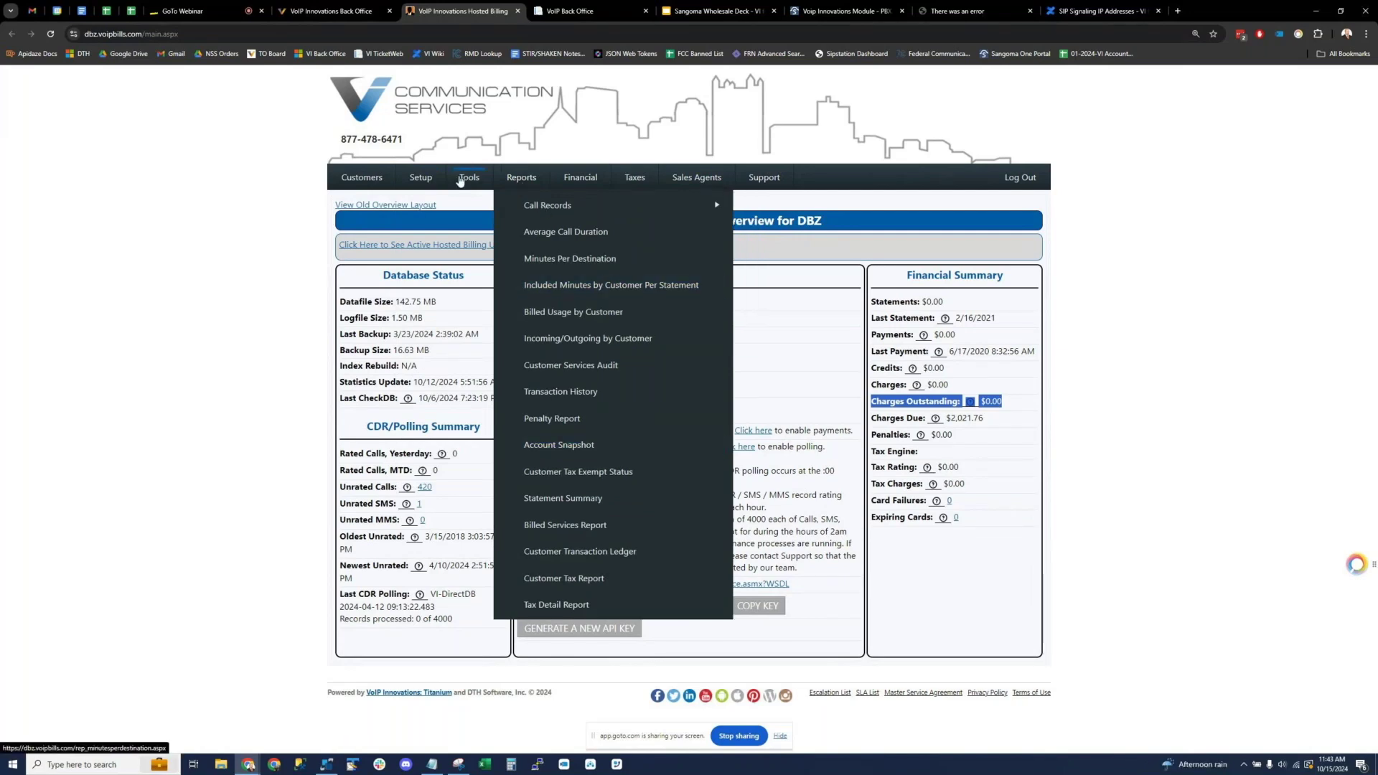
mouse_move(472, 178)
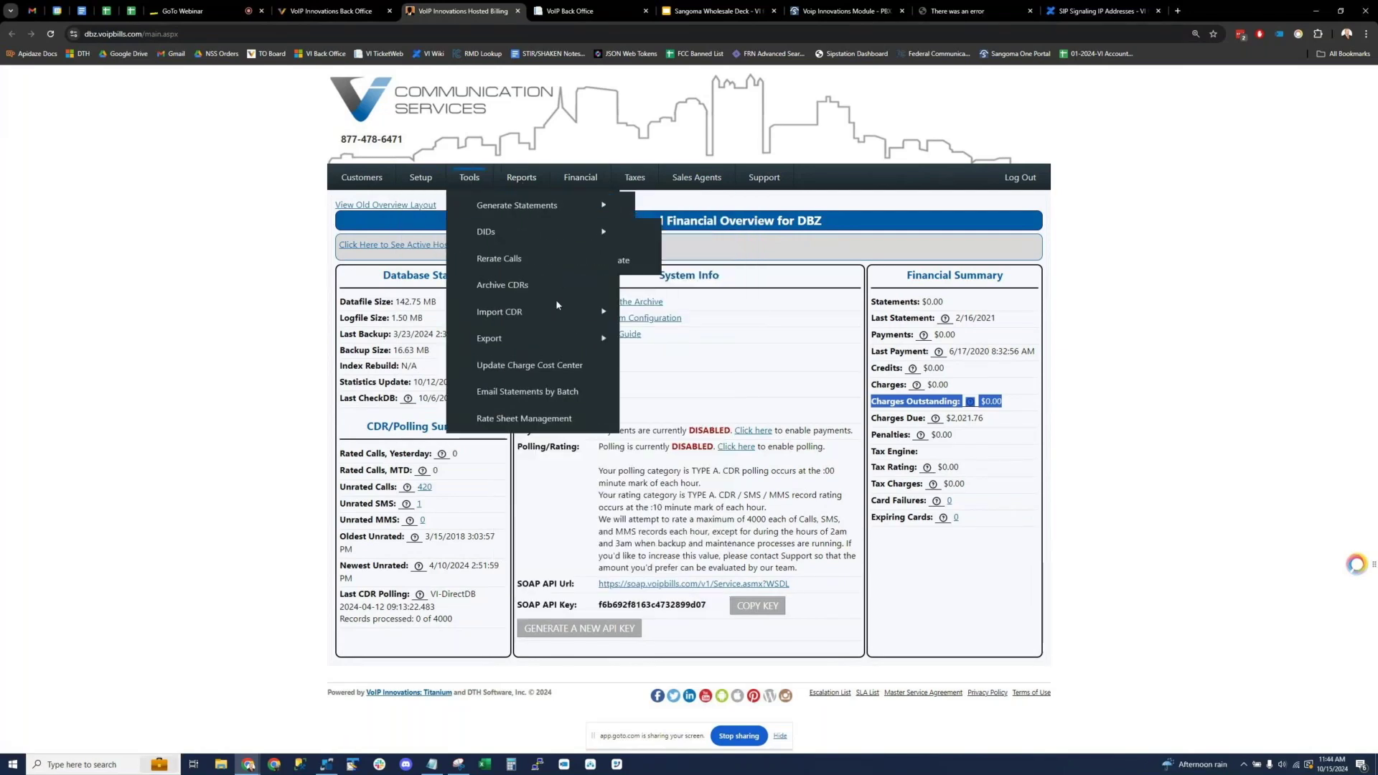
mouse_move(567, 314)
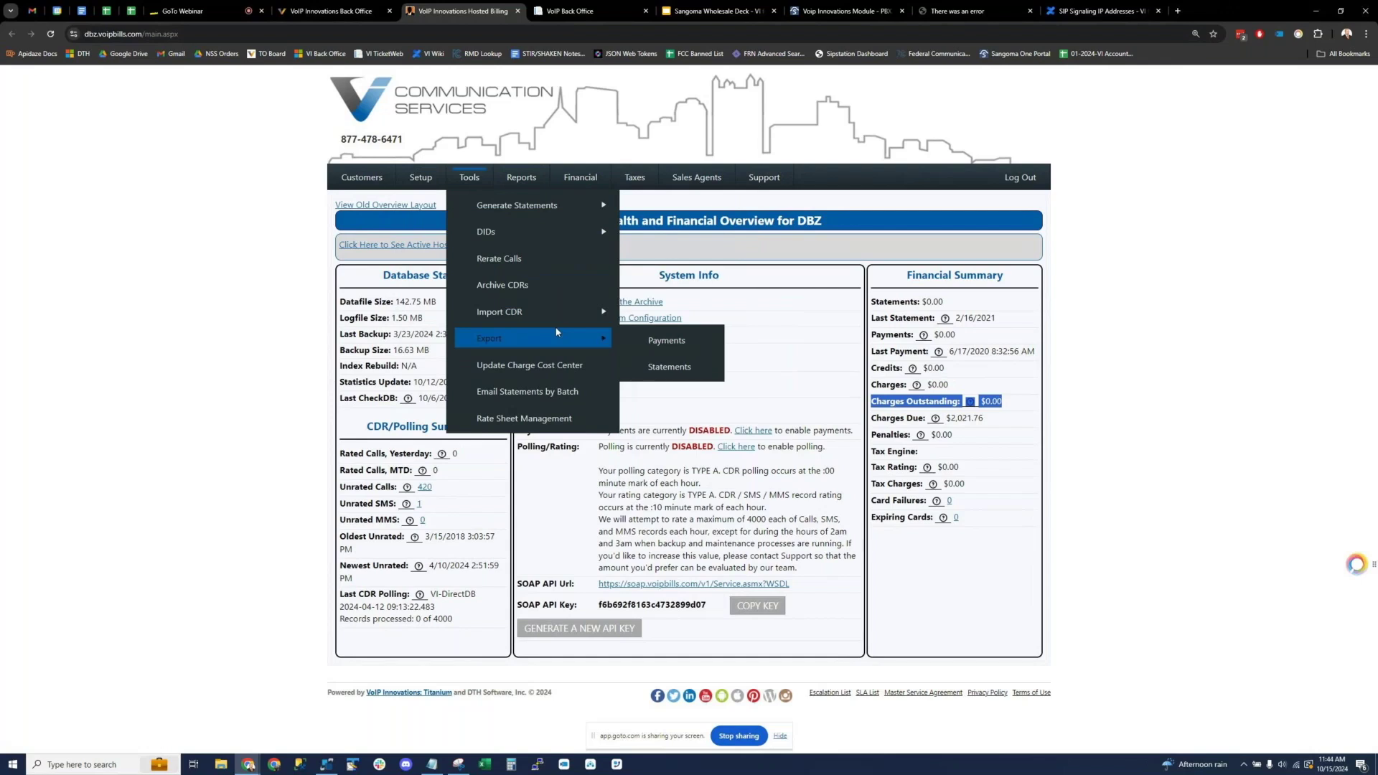
click(252, 417)
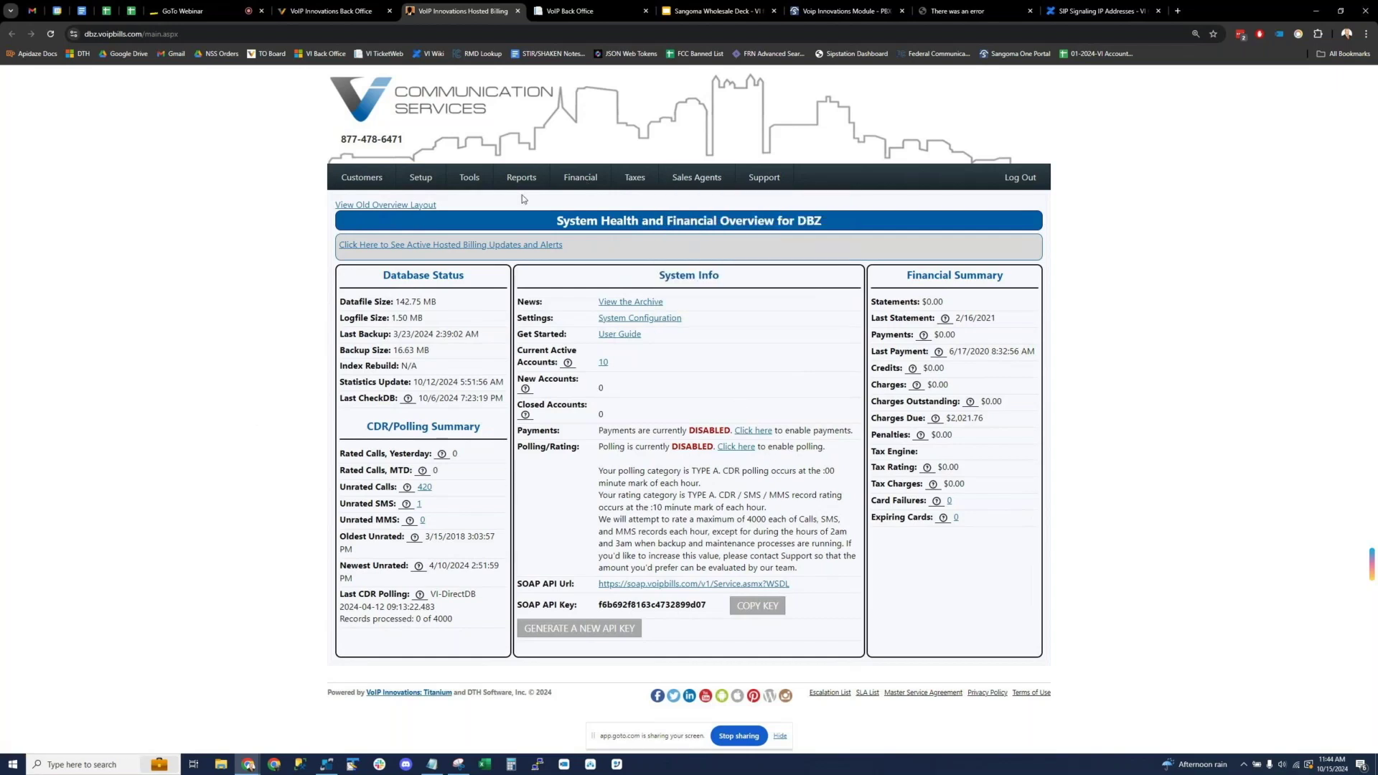
Return to the Back Office Add-Ons dashboard and point out the Hosted Billing Portal link
click(330, 10)
drag(93, 209, 188, 208)
click(503, 488)
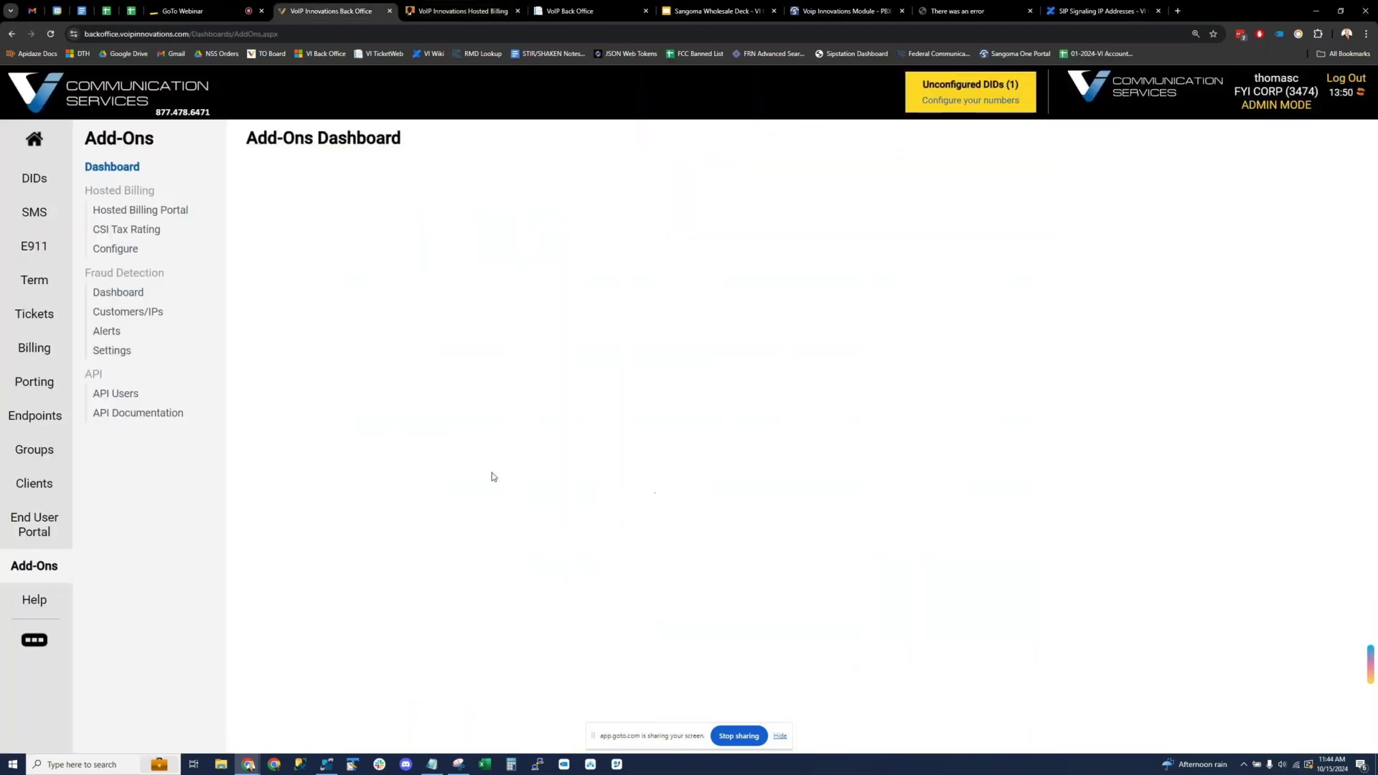
Review the fraud detection Minutes per Jurisdiction traffic dashboard, then bring up Fraud Detection Settings
drag(85, 273, 165, 274)
click(280, 382)
click(127, 359)
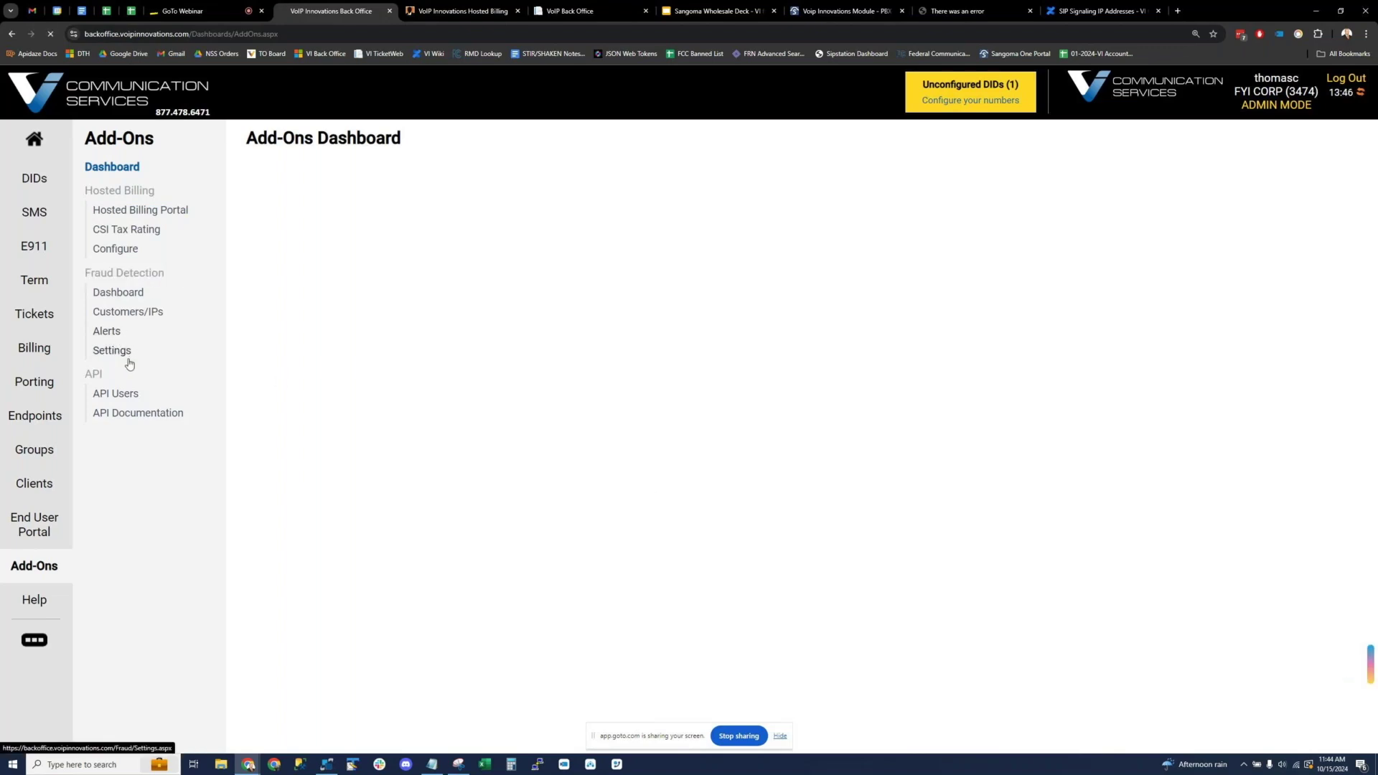
click(133, 298)
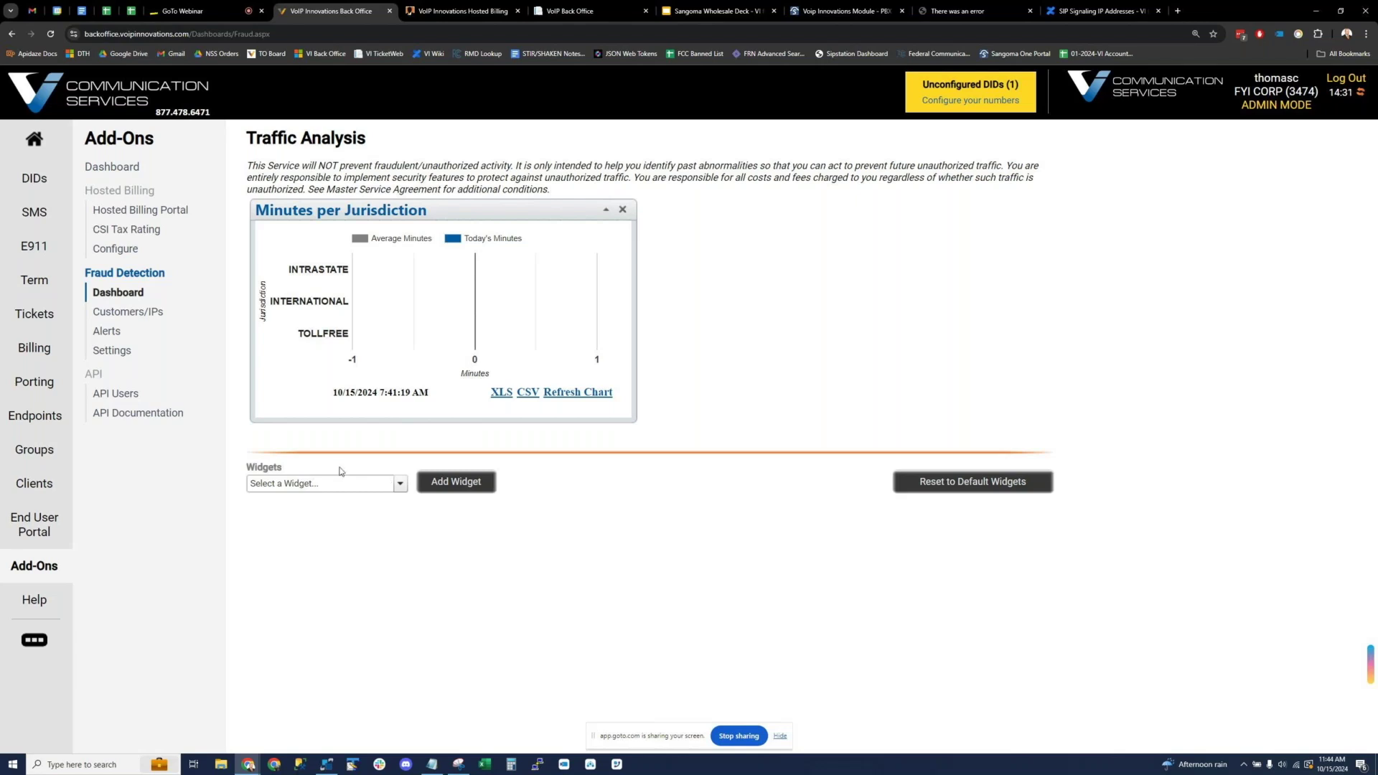
click(597, 392)
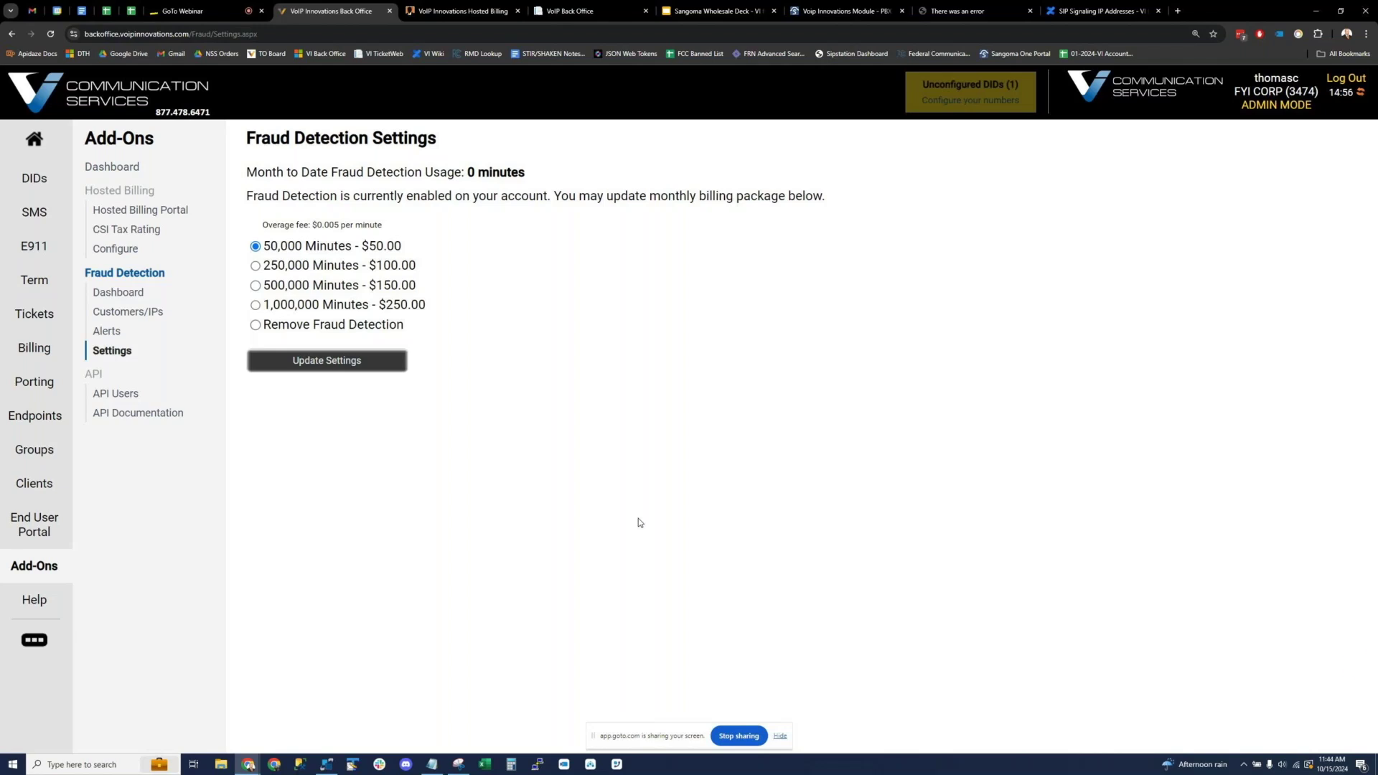
Compare the 250,000, 500,000 and 1,000,000-minute packages, keep 50,000 Minutes - $50.00, and view Alerts
click(392, 271)
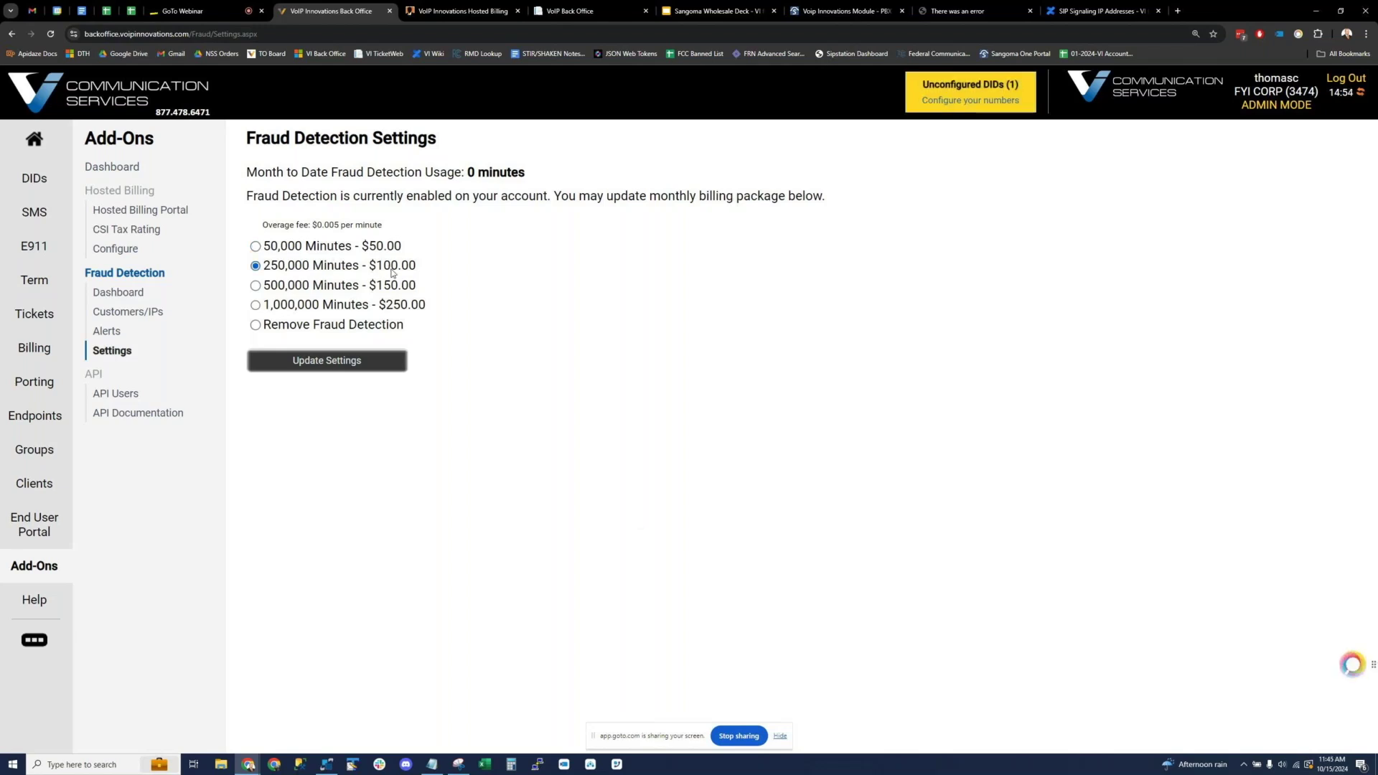
click(383, 290)
click(399, 308)
click(311, 245)
click(114, 332)
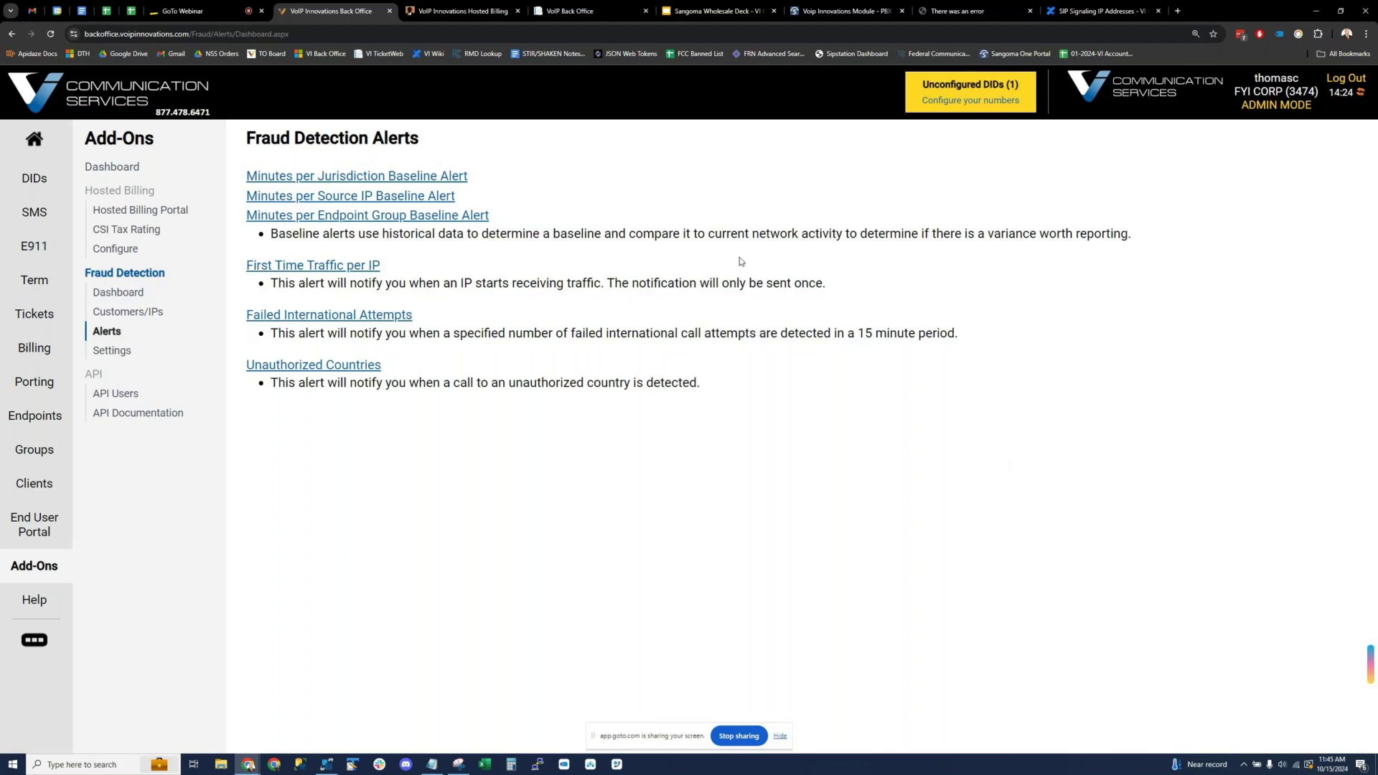
Inspect the Minutes per Jurisdiction Baseline Alert thresholds: Notify 25%, Warning 50%, Urgent 100%, plus e-mail contacts
click(451, 178)
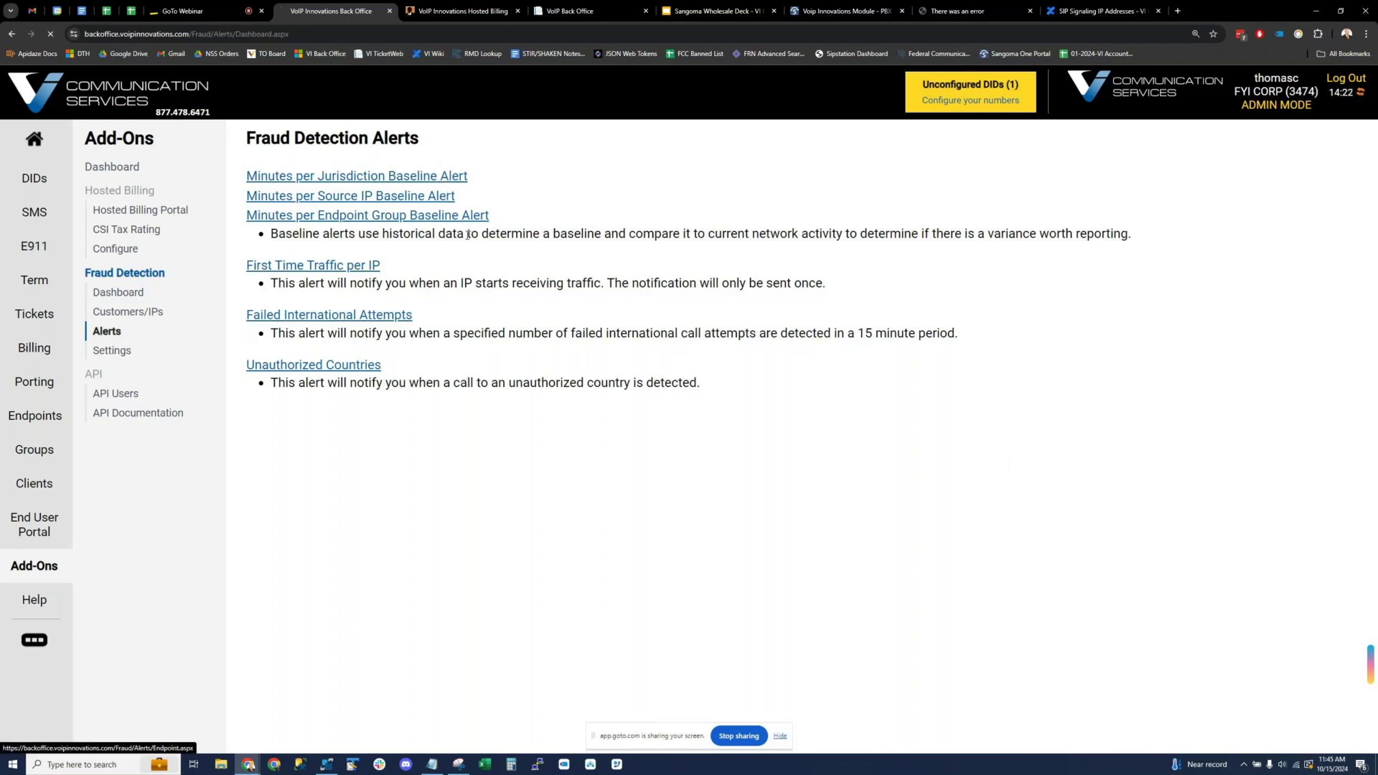
click(485, 319)
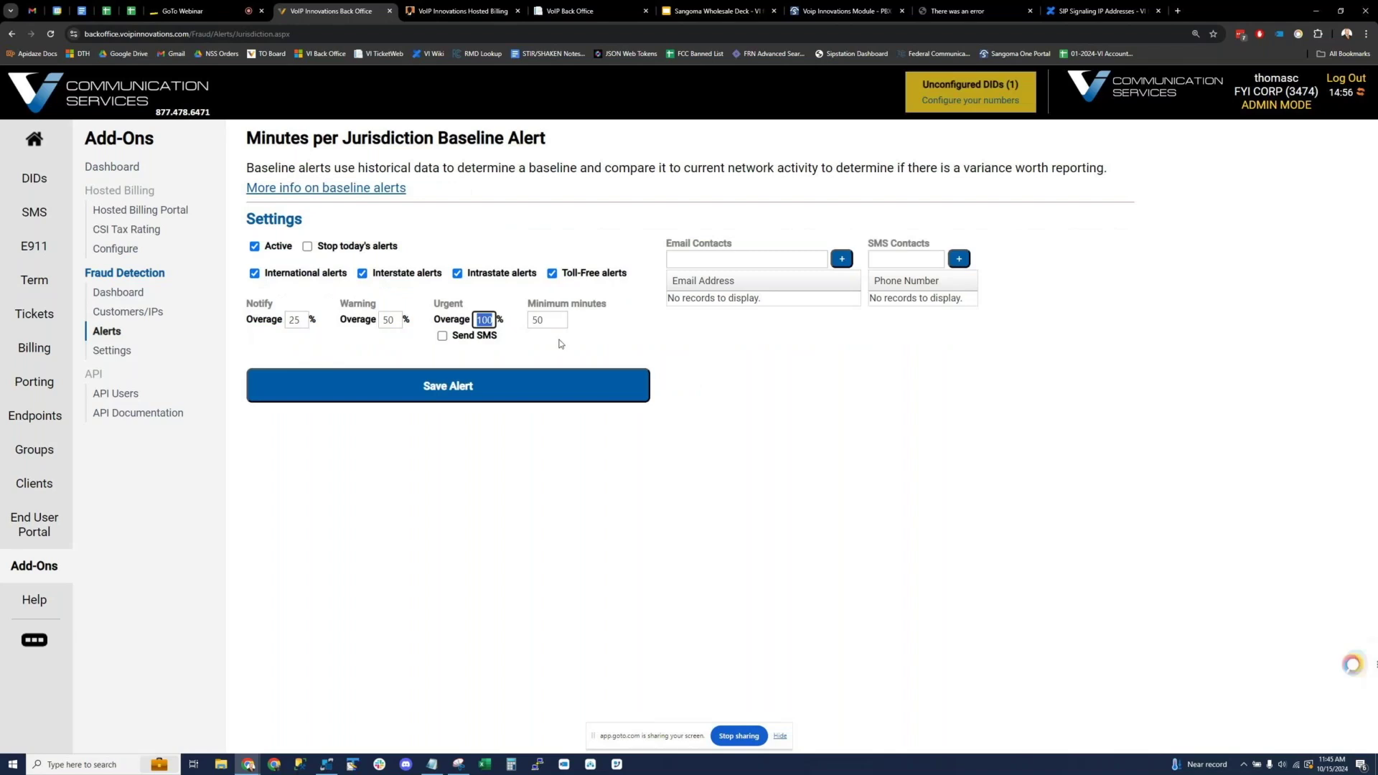
double_click(388, 319)
double_click(287, 320)
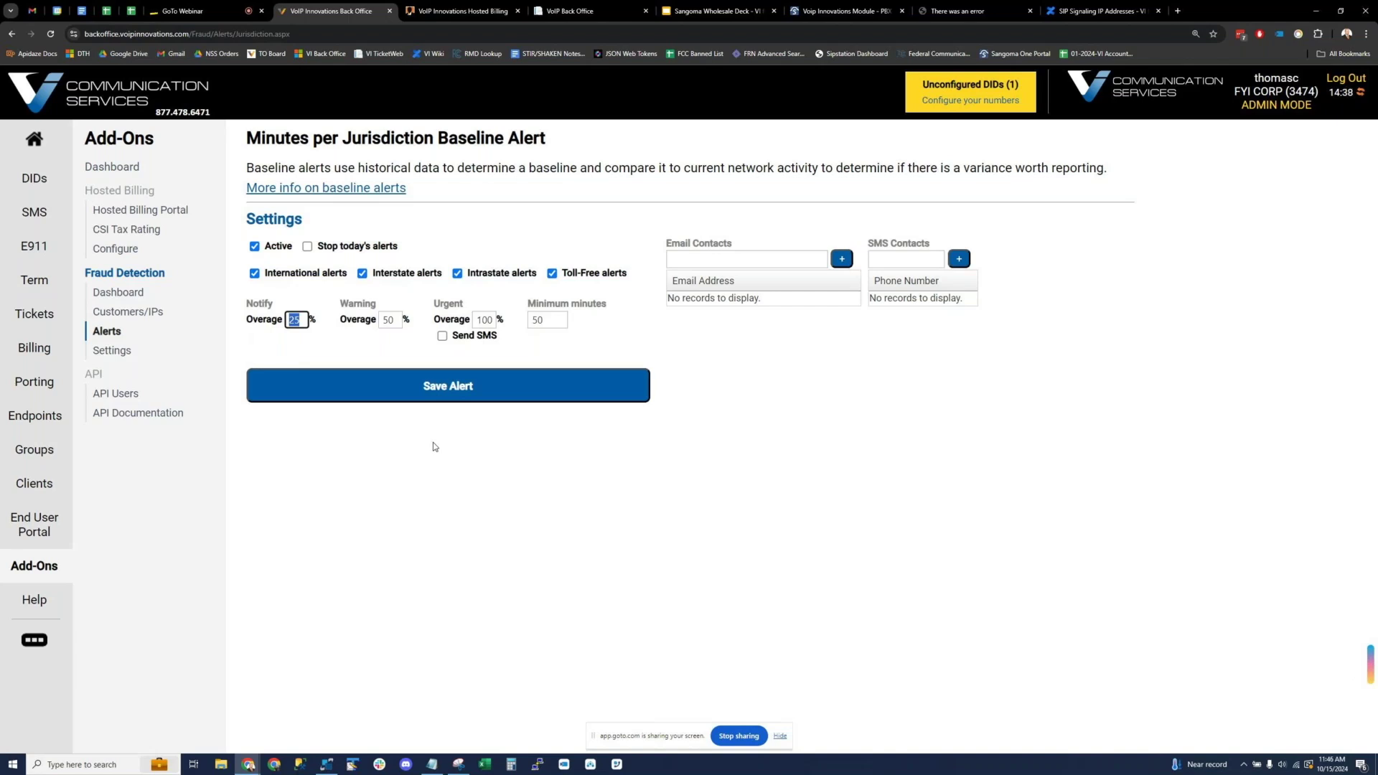
click(793, 258)
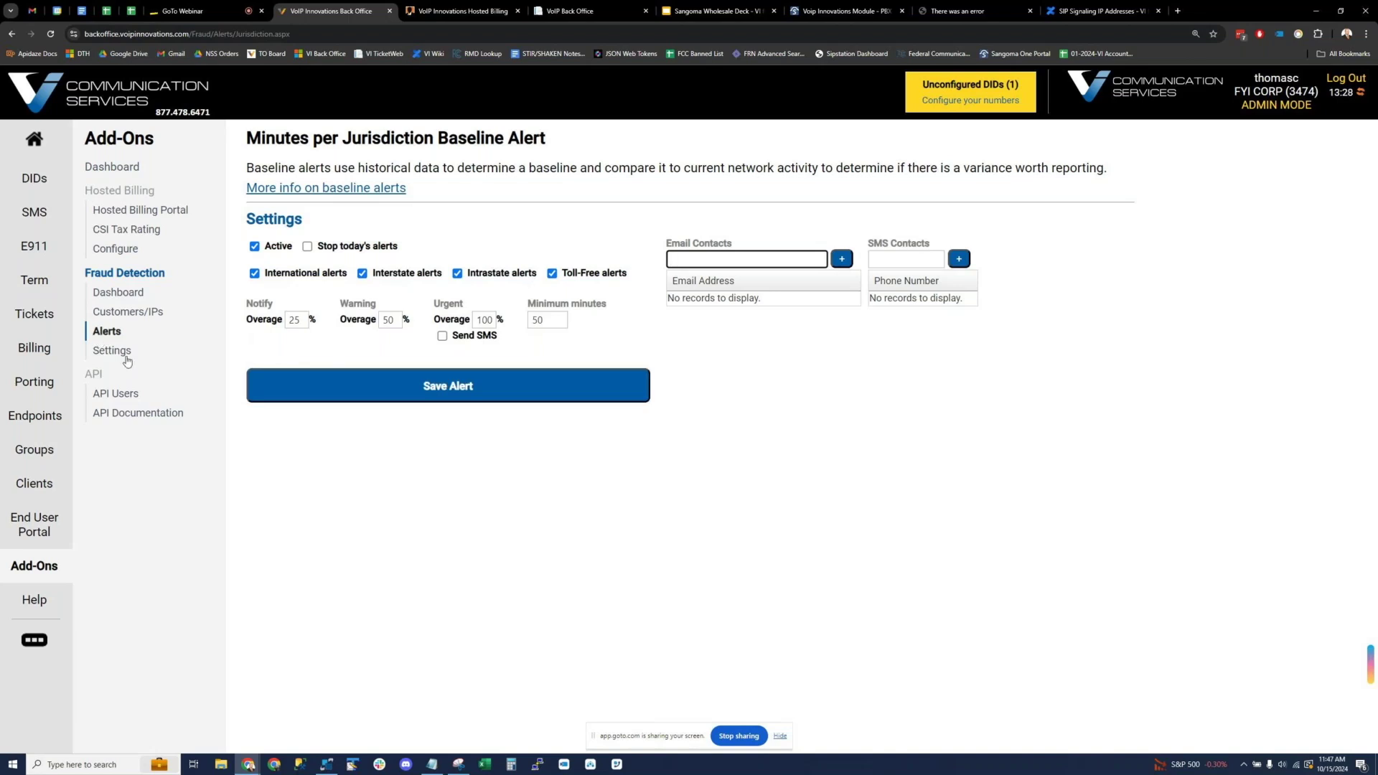
Go to Add-Ons > API > API Users to see the eleven existing API logins and IPs
click(113, 394)
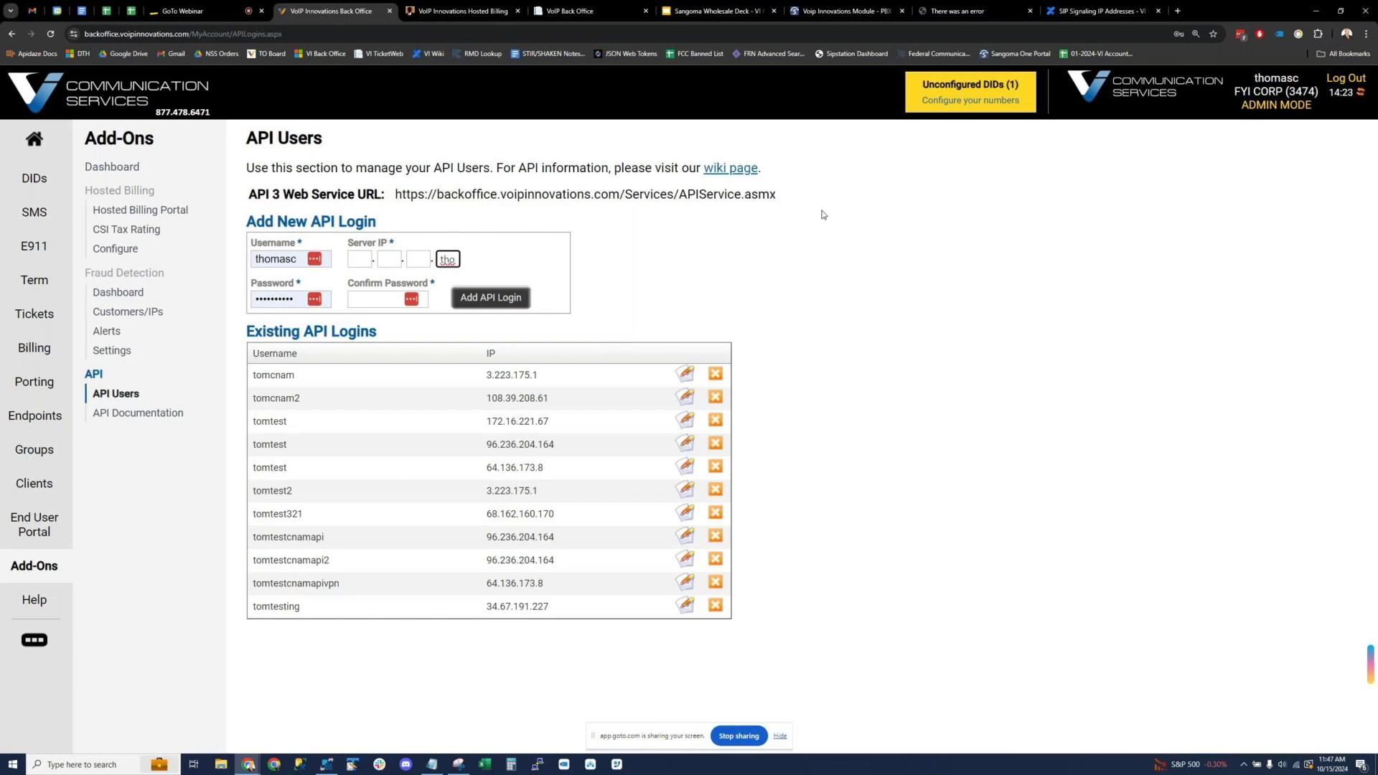
click(873, 316)
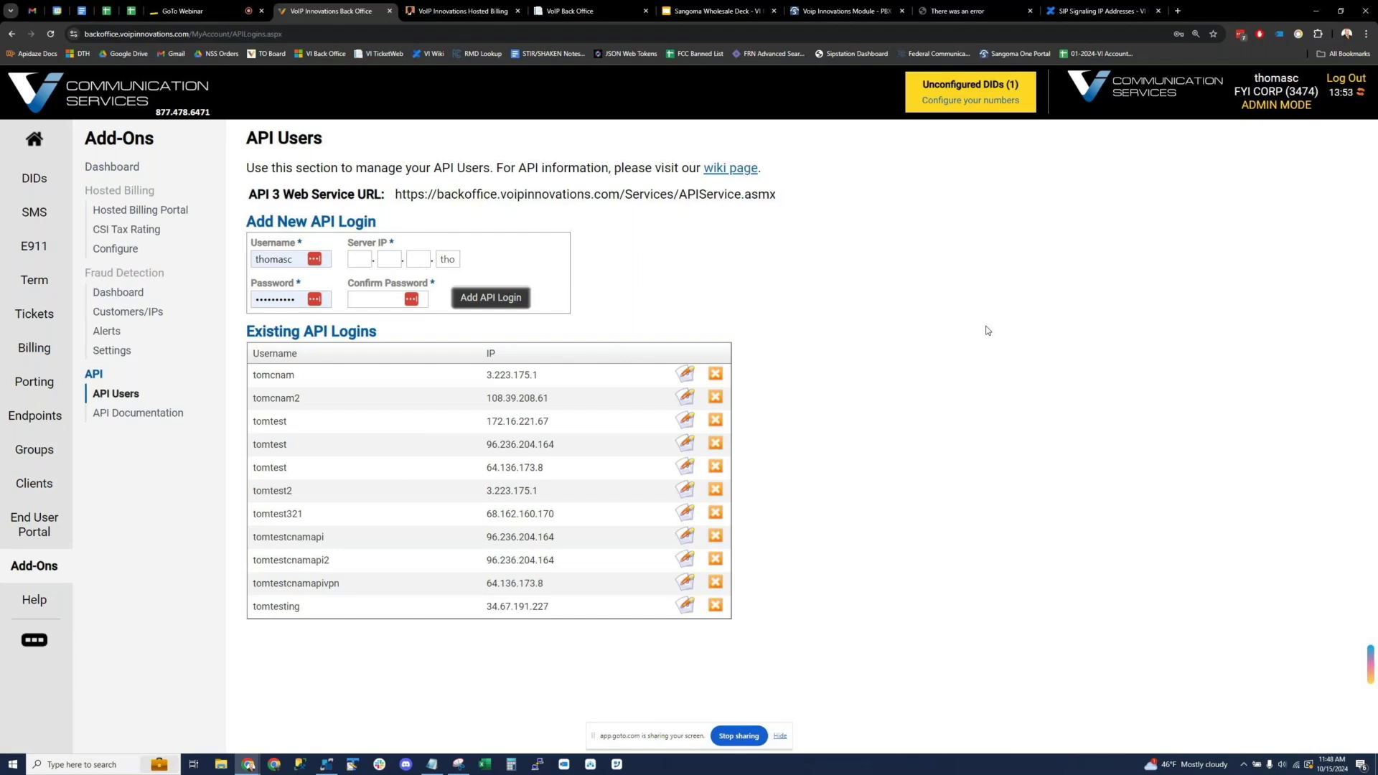
click(71, 153)
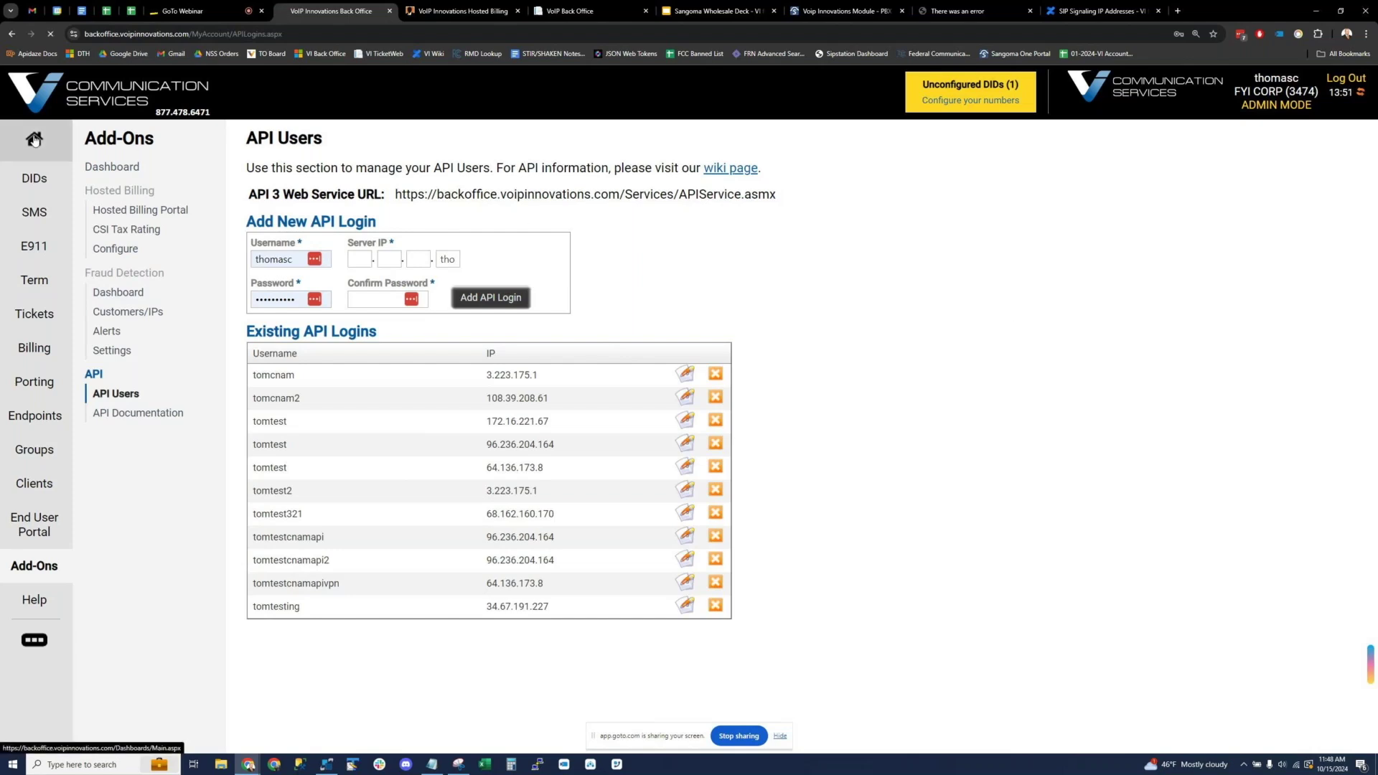